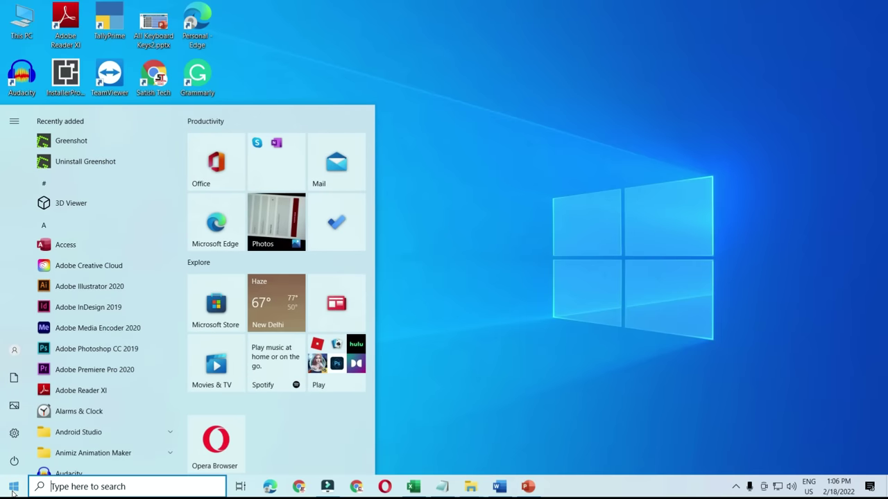
Dismiss the Start menu and return to the blank Word Document1 from the taskbar
click(13, 493)
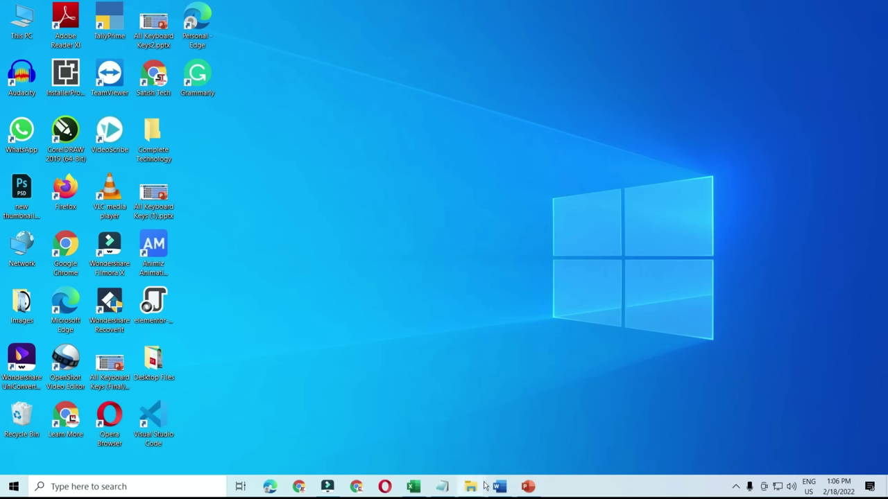
mouse_move(501, 488)
click(492, 438)
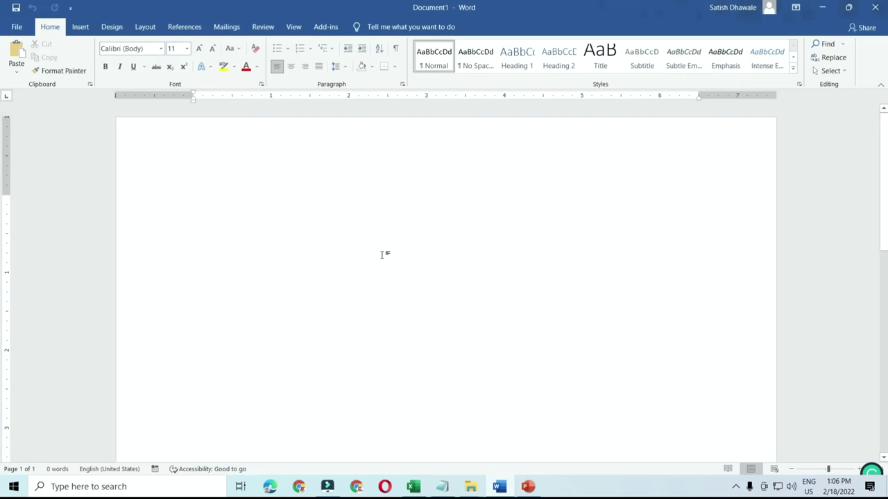
click(260, 85)
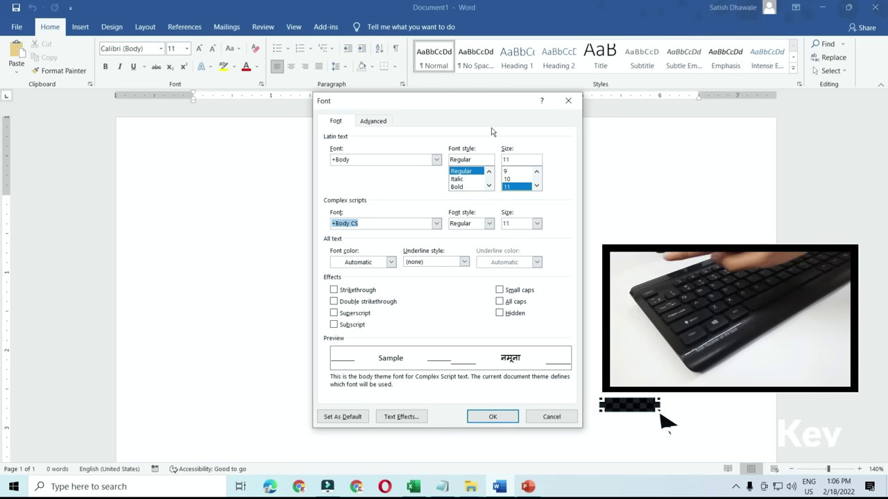
key(Escape)
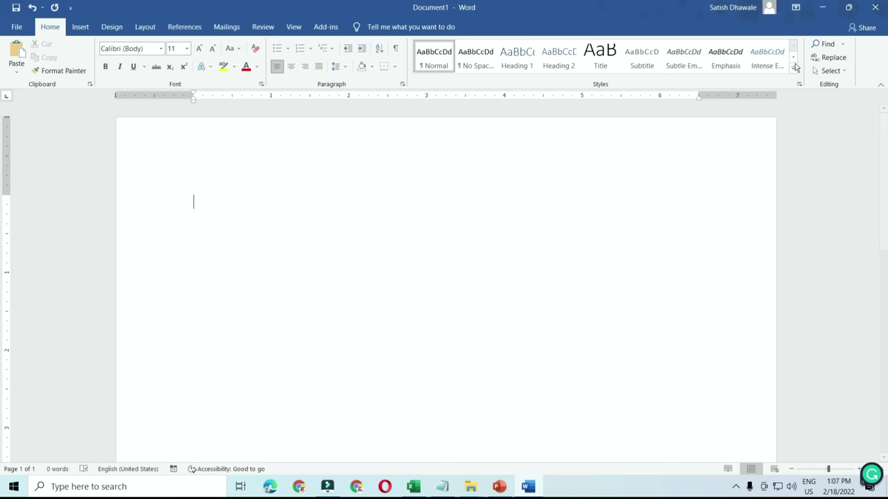
click(875, 8)
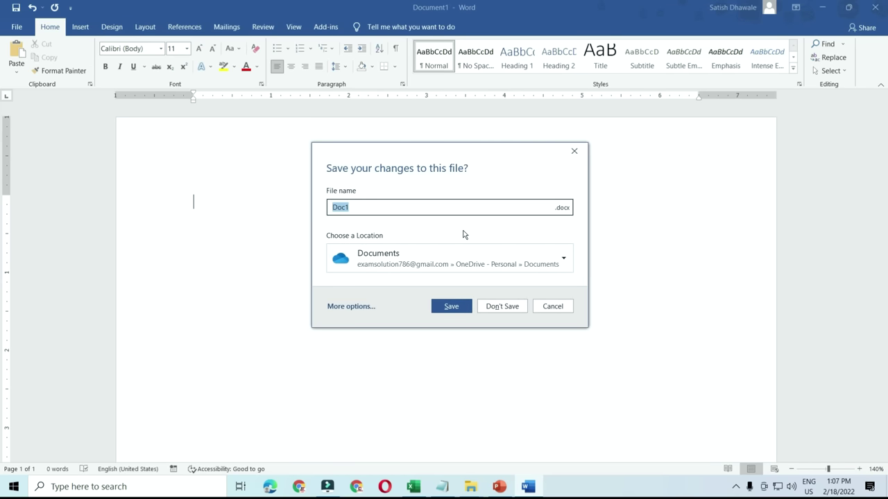
key(Escape)
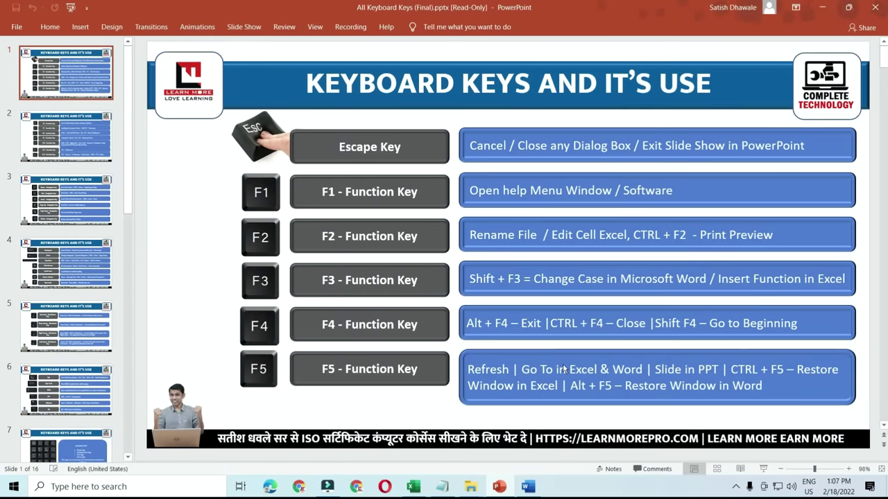
Run the slide show with F5, exit with Esc, then minimise PowerPoint and Word
key(F5)
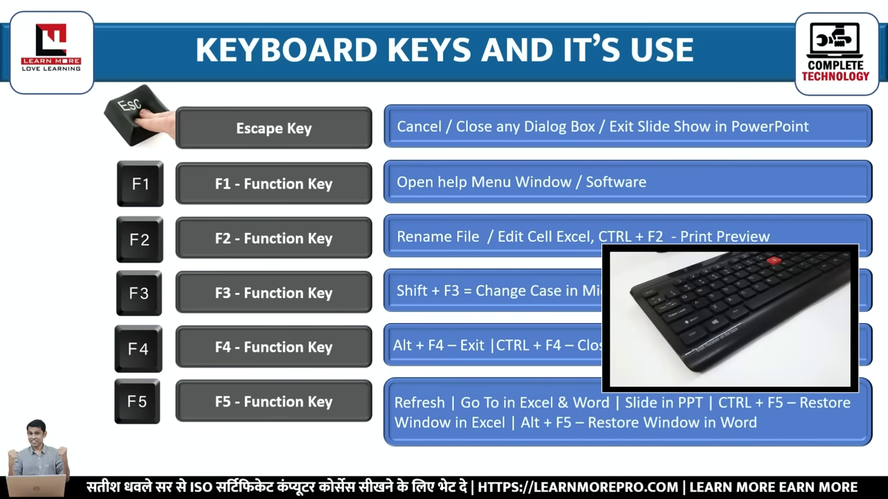
key(Escape)
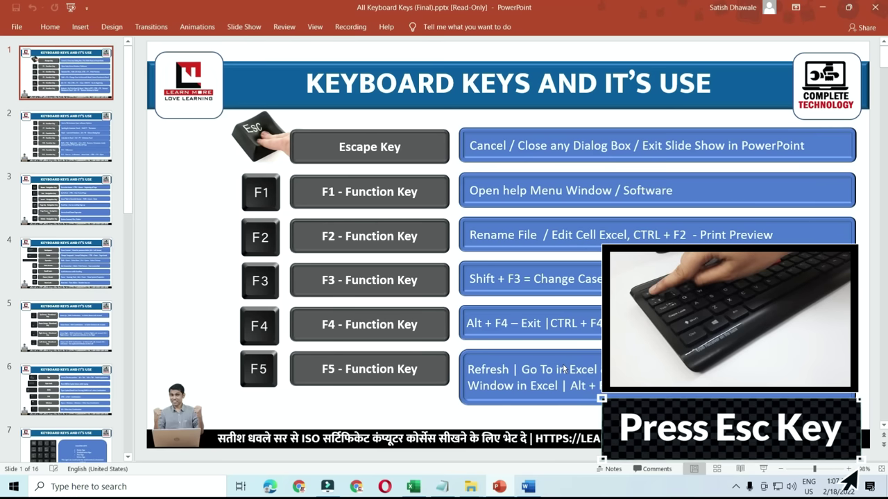
click(823, 10)
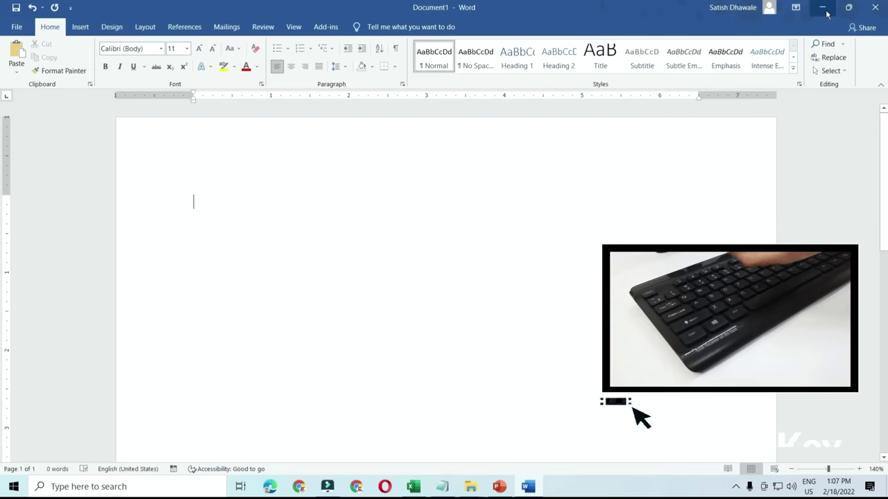
click(824, 9)
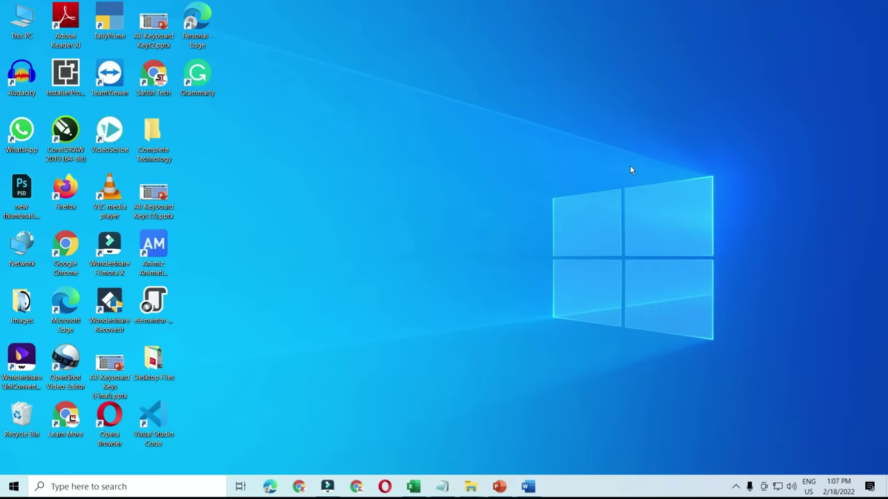
Open Task Manager with Ctrl+Shift+Esc, close it, then press F1 for Windows help
key(ctrl+shift+Escape)
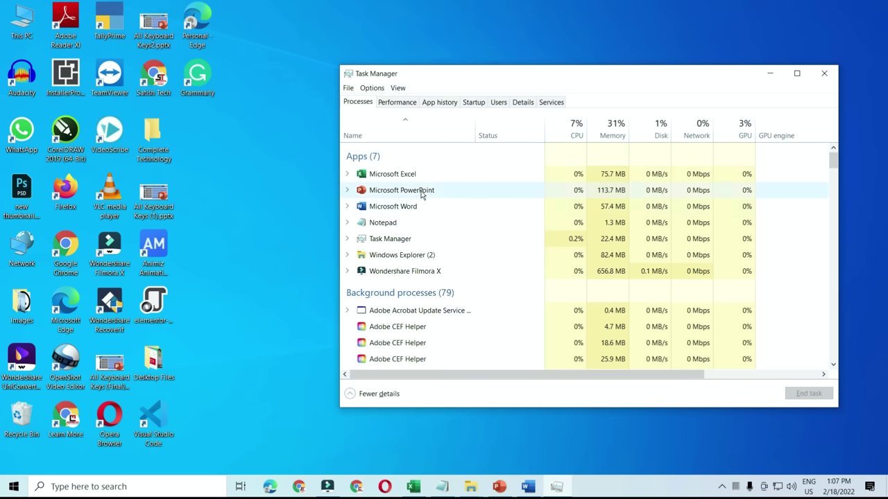
click(821, 79)
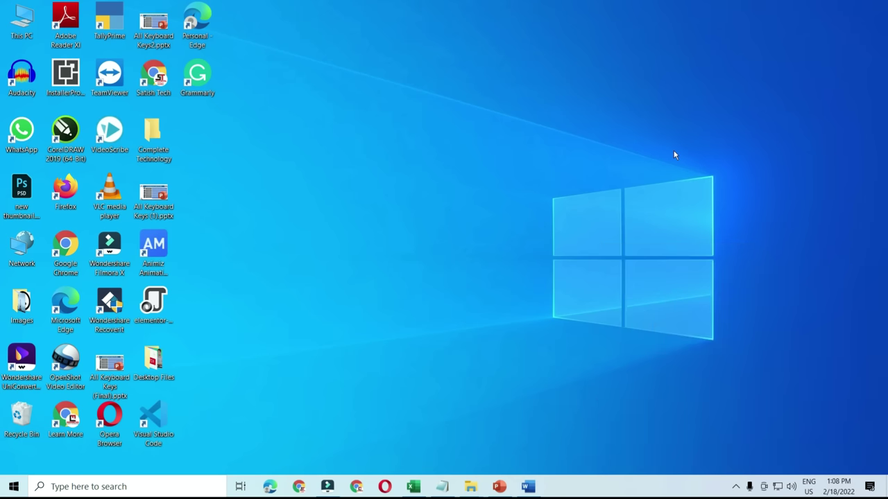
key(F1)
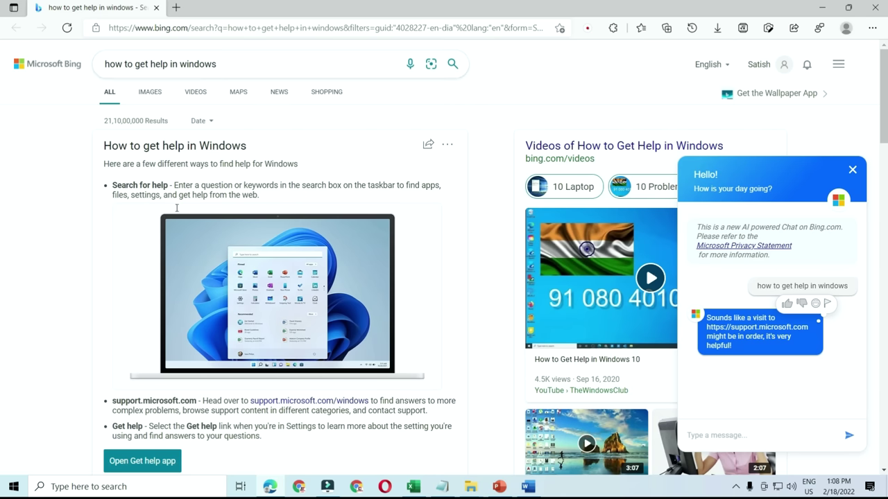
Close the Edge help search, return to Word, and open then close Word's Help pane with F1
click(879, 7)
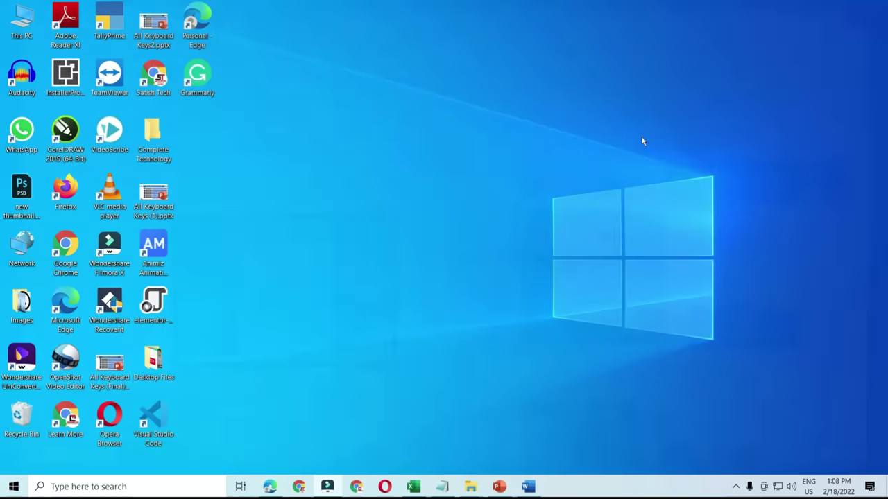
click(528, 487)
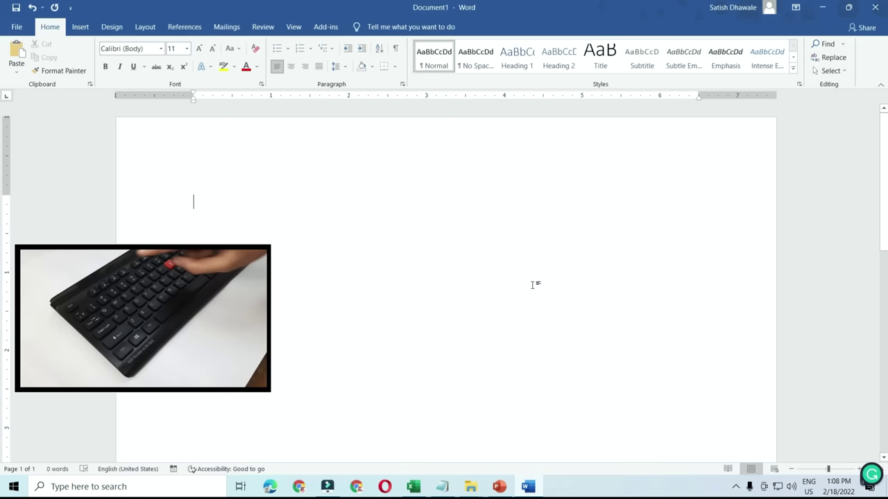
key(F1)
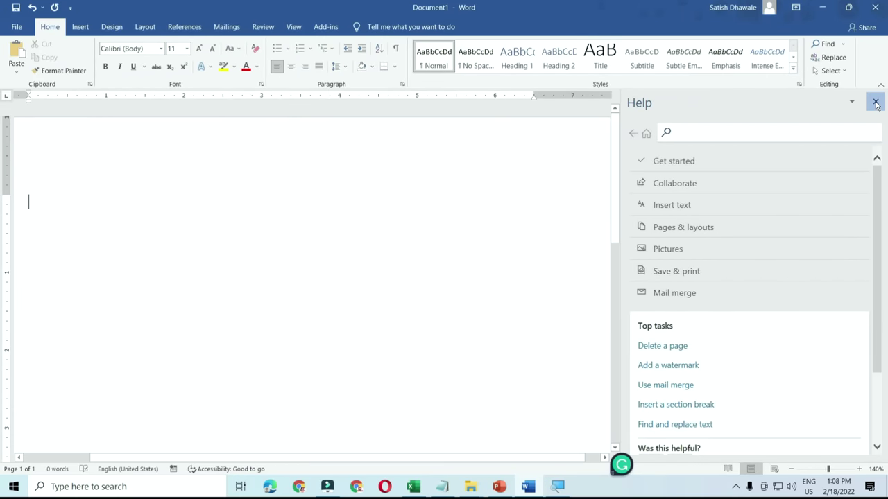
click(875, 103)
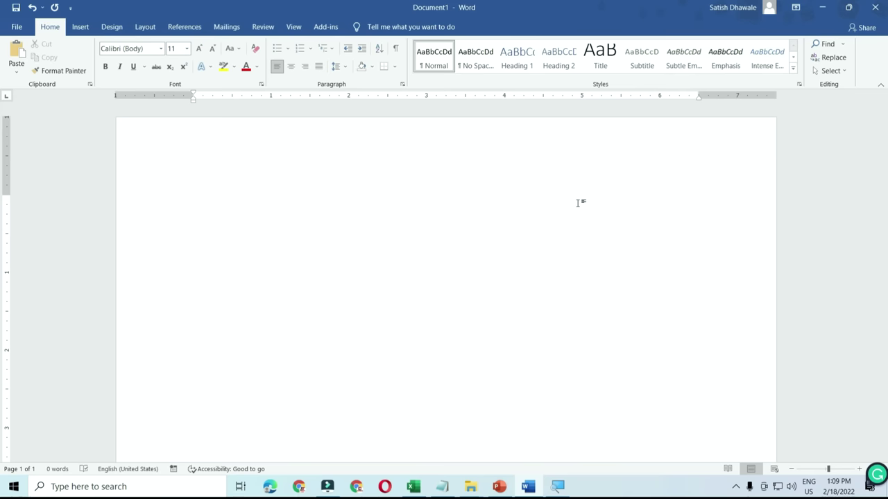
Toggle the ribbon collapsed and expanded with Ctrl+F1, ending with it fully shown
key(ctrl+F1)
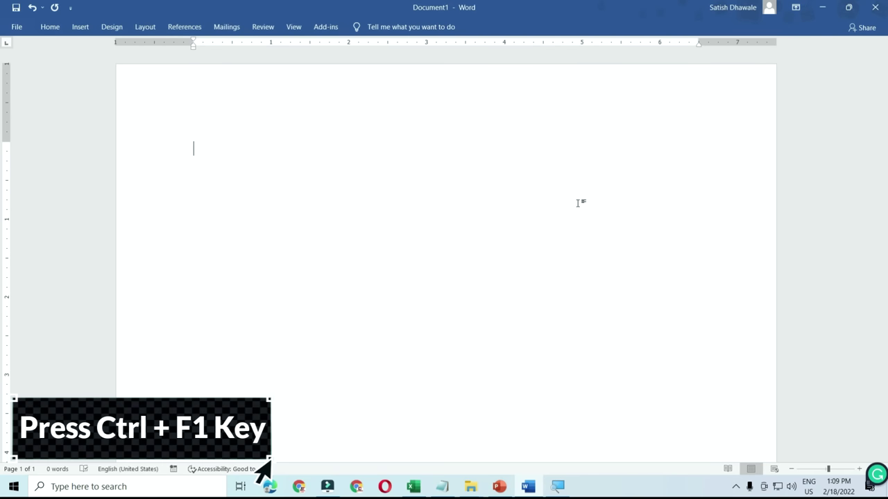
key(ctrl+F1)
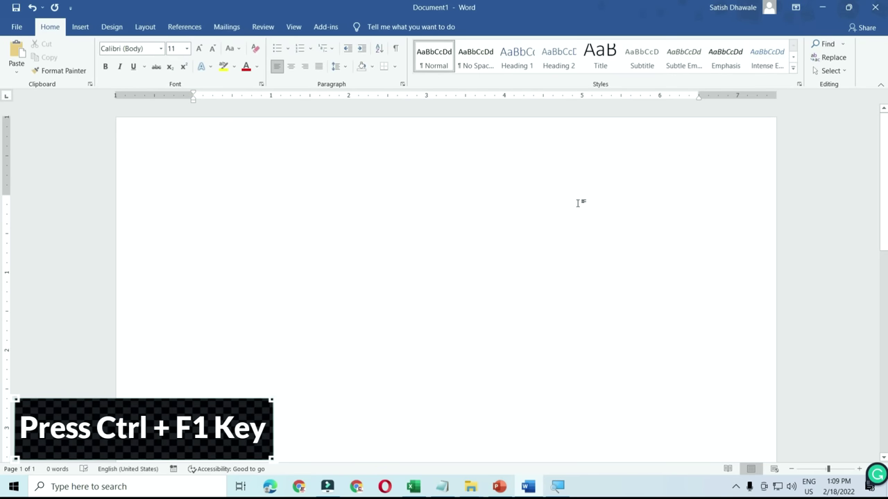
key(ctrl+F1)
key(ctrl+F1)
key(ctrl+F1)
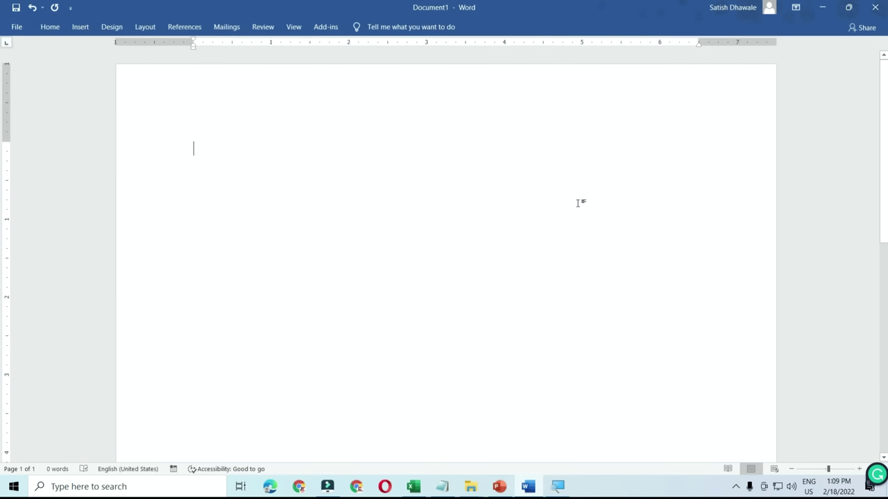
key(ctrl+F1)
key(ctrl+F1)
key(ctrl+F1)
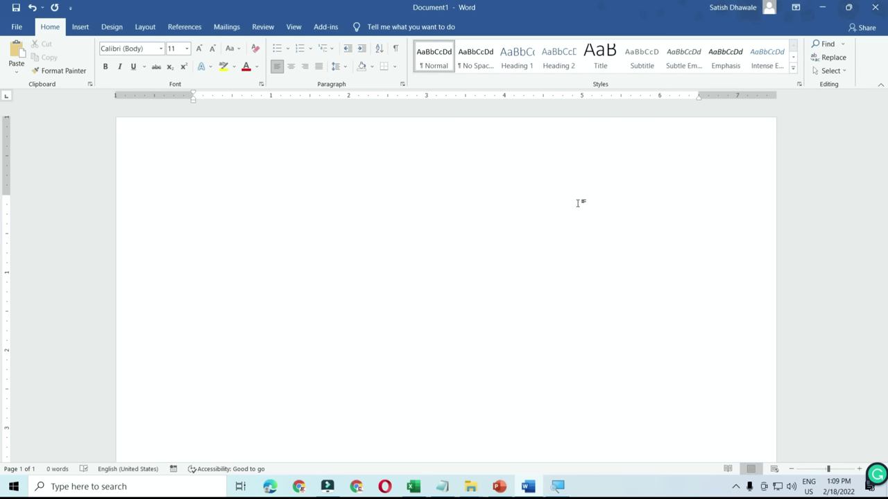
key(ctrl+F1)
key(ctrl+F1)
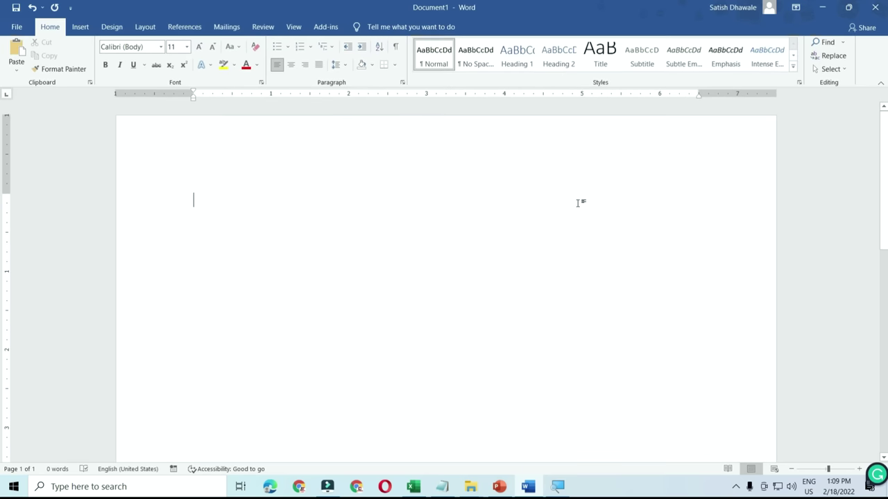
key(ctrl+F1)
key(ctrl+F1)
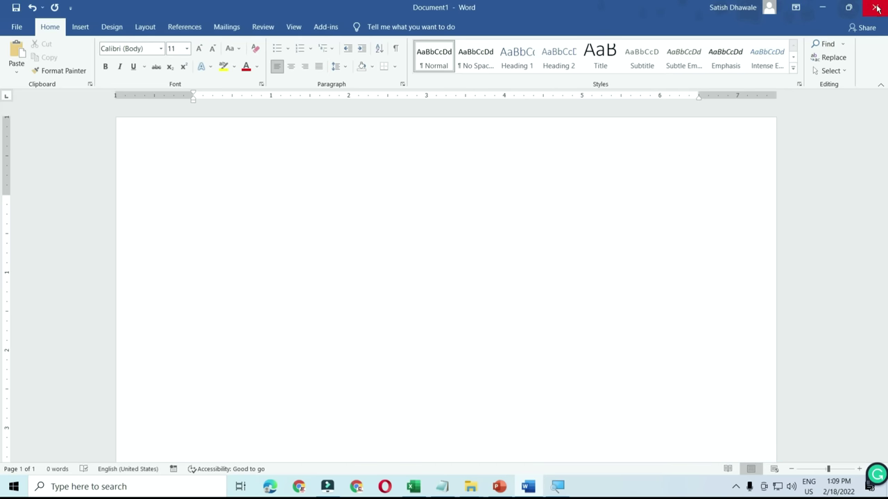
Minimise Word and rename the desktop folder 'Complete Technology' to 'LEARN MORE' using F2
click(822, 7)
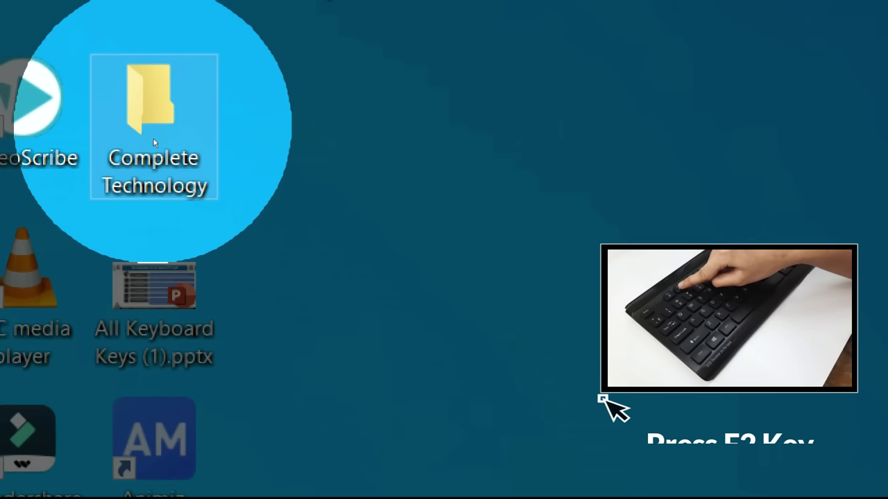
key(F2)
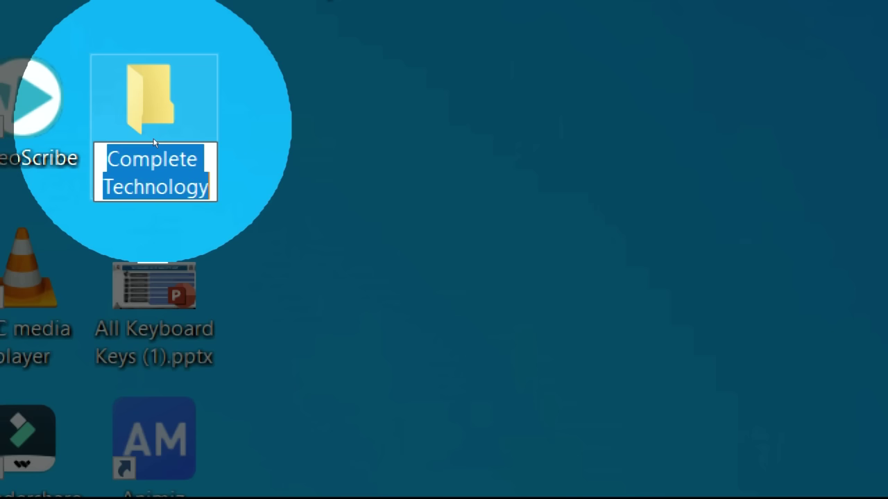
key(BackSpace)
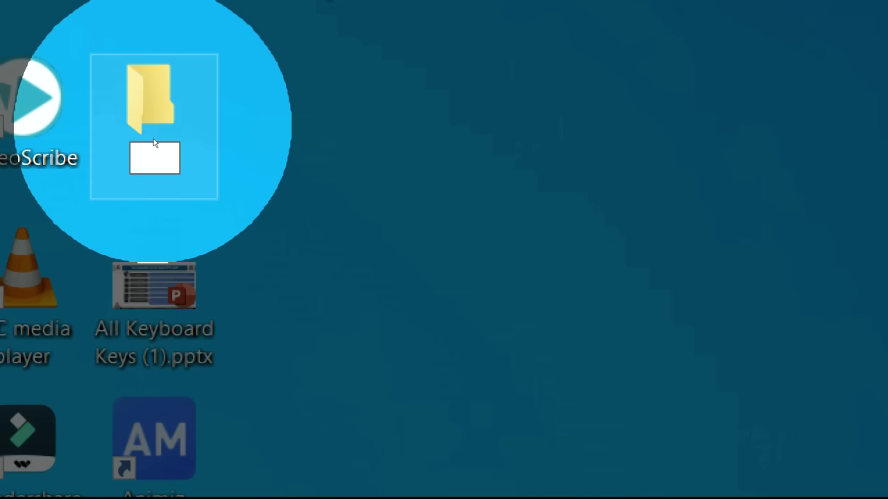
text(LEARN MORE)
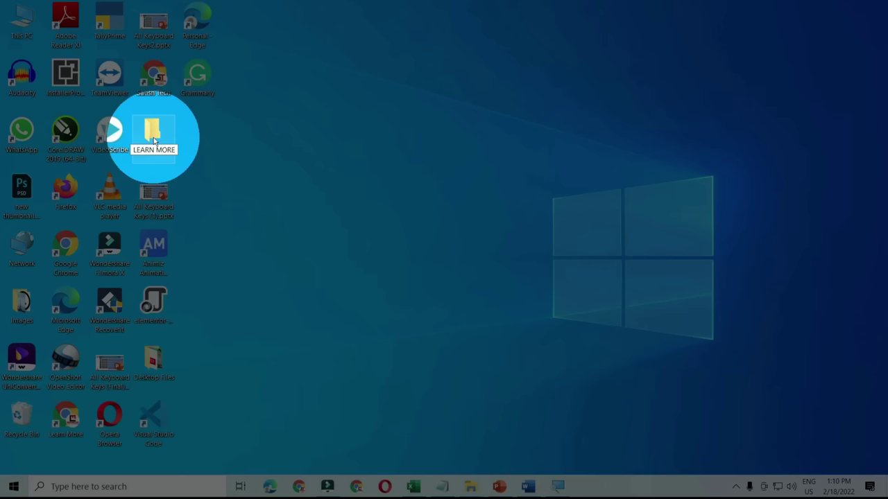
key(Return)
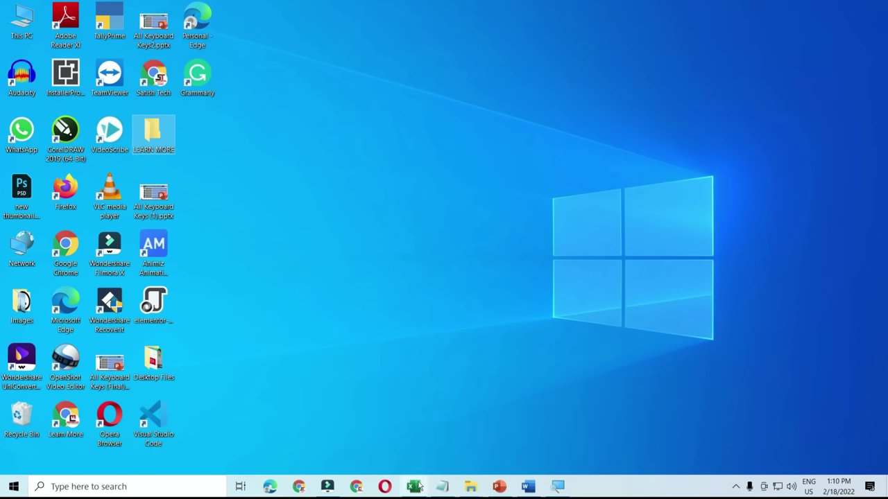
Switch to Book1 and enter a person's full name in cell D4
mouse_move(419, 488)
click(407, 447)
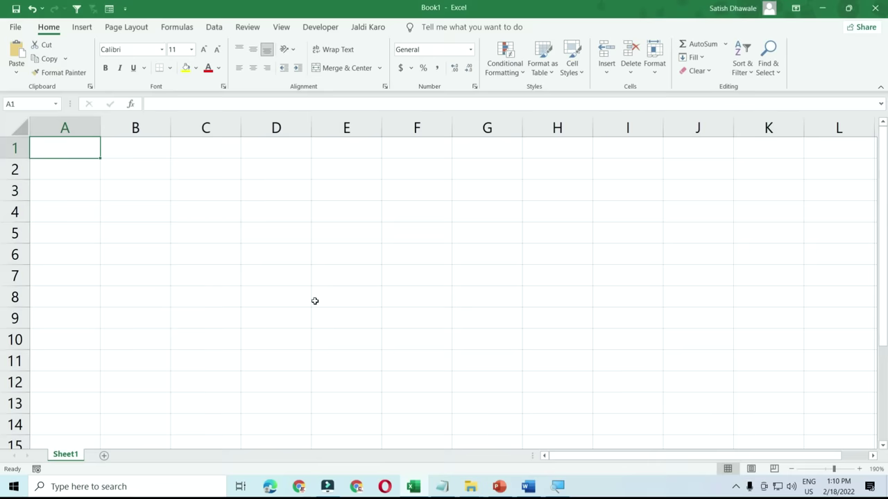
click(248, 209)
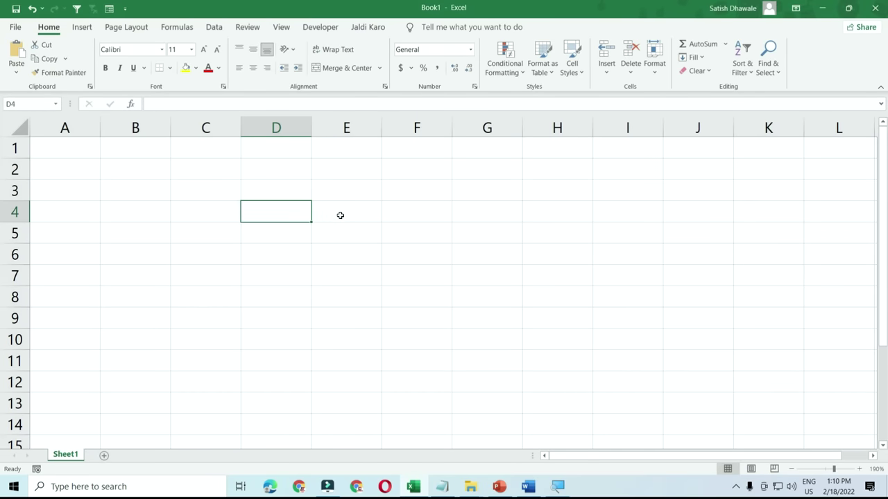
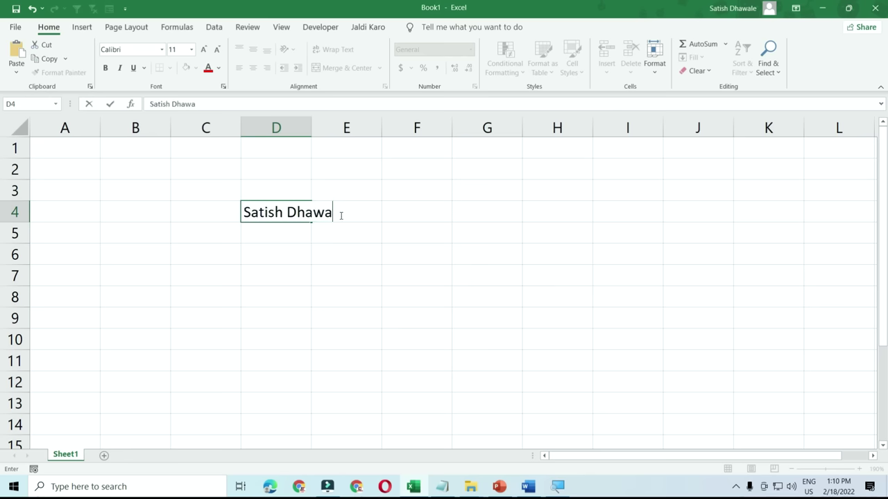
key(Return)
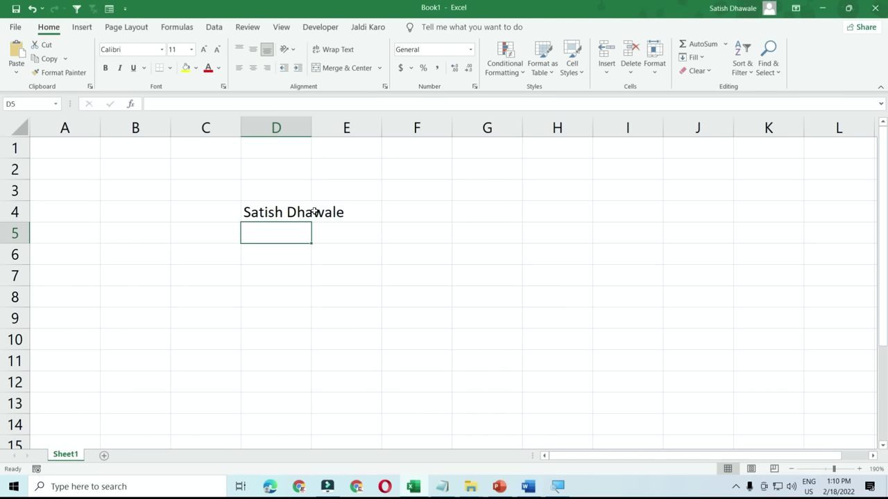
Type a replacement name over D4 and cancel it with Esc, then enter and leave edit mode with F2/Esc
click(310, 211)
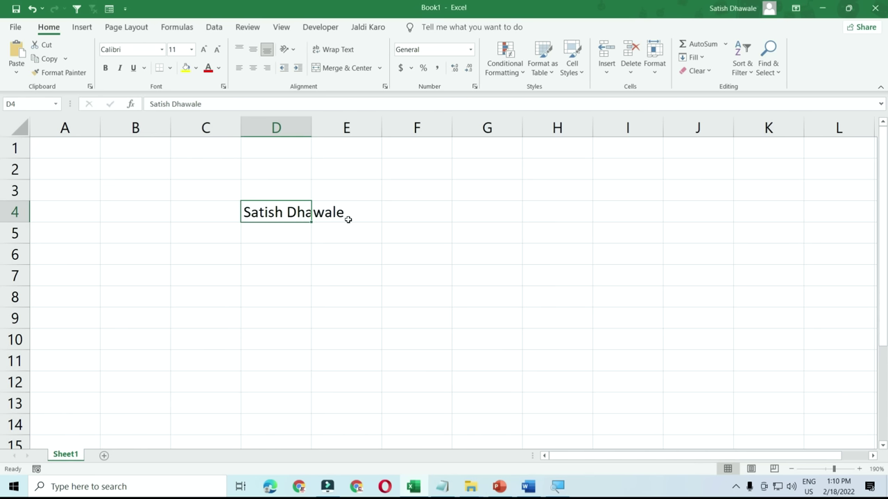
text(Priya)
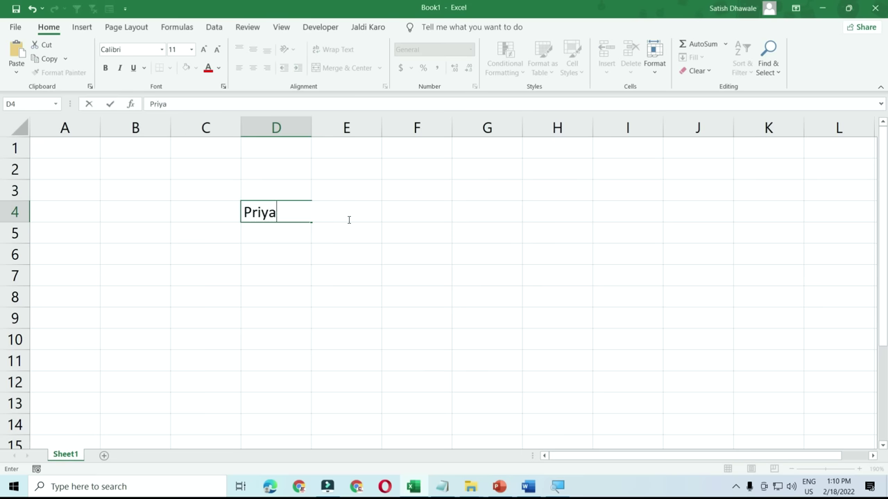
key(Escape)
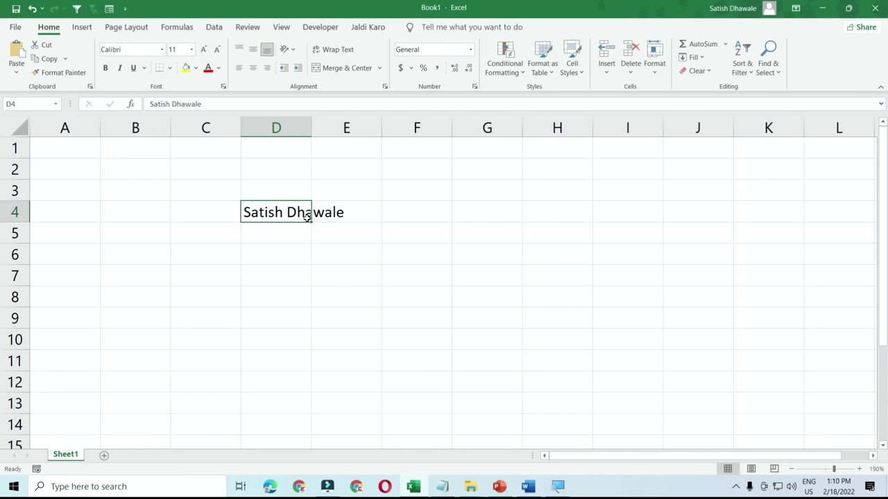
key(F2)
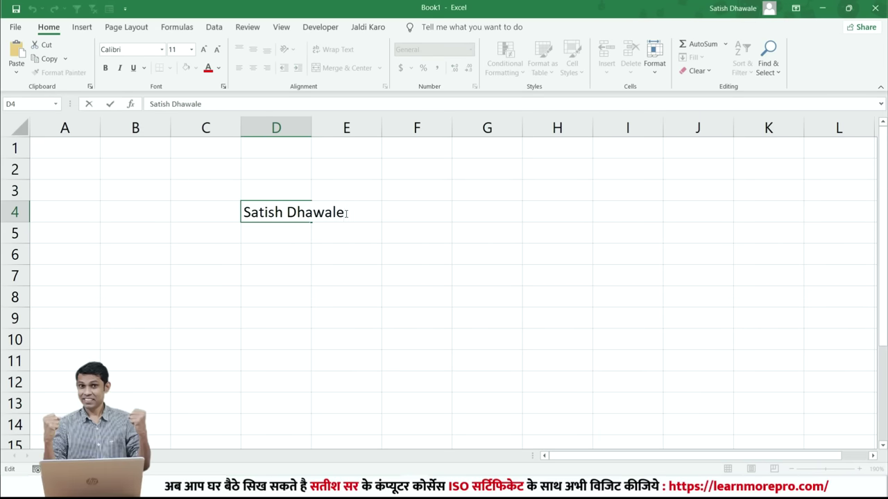
key(Escape)
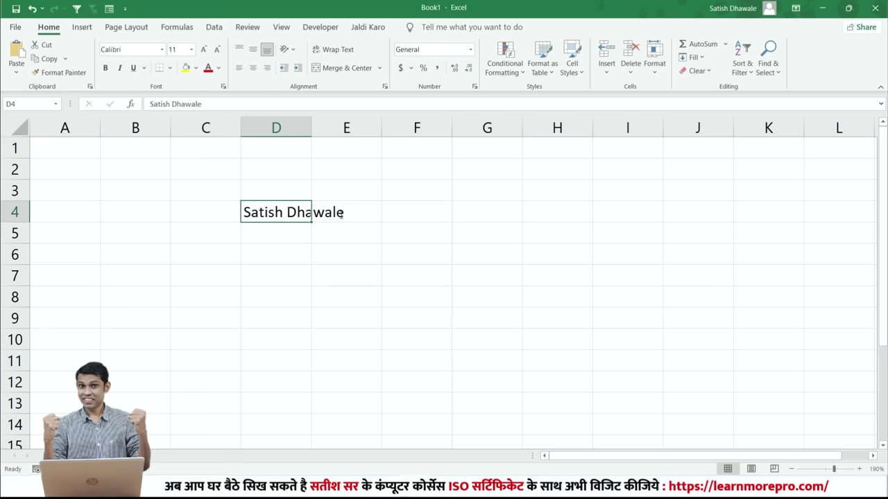
Edit D4 with F2 to insert a middle name before the surname
key(F2)
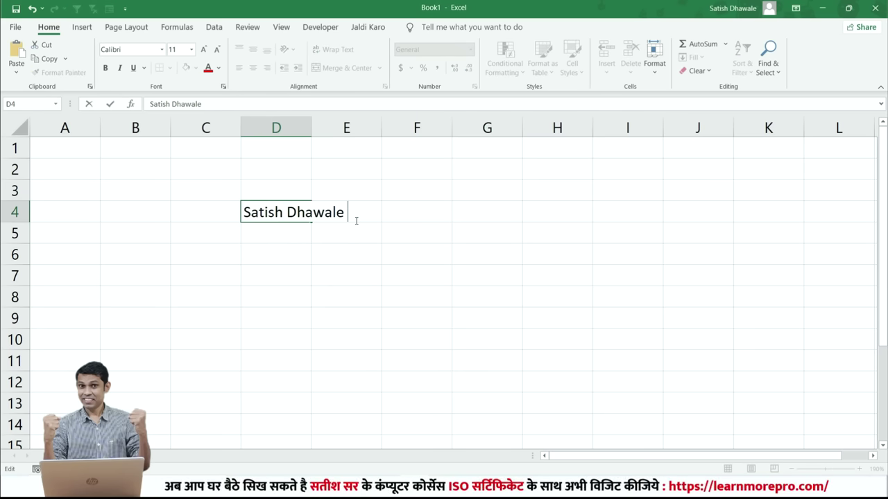
text(Sir)
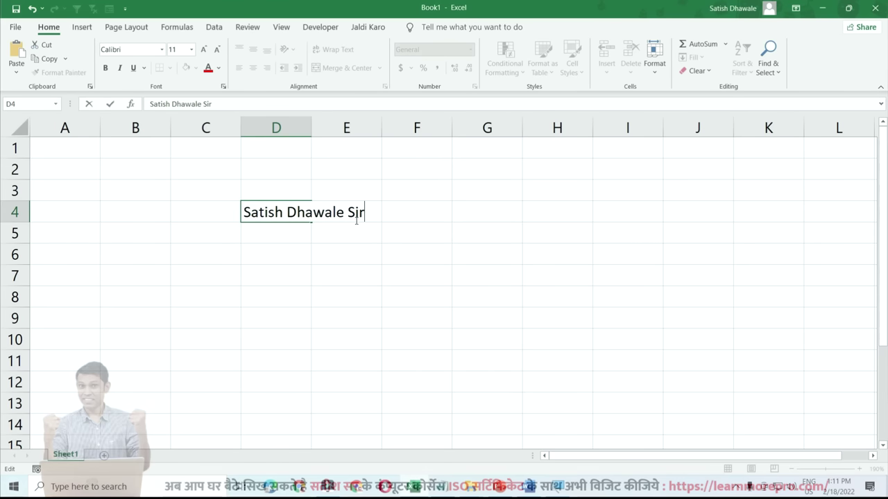
key(BackSpace)
key(BackSpace)
key(Left)
key(Left)
key(Left)
key(Left)
key(Left)
key(Left)
key(Left)
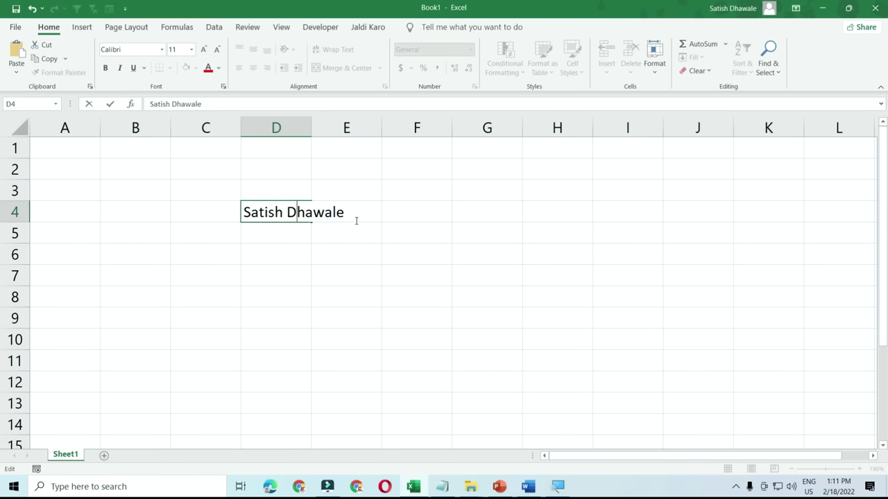
text(Bhaus)
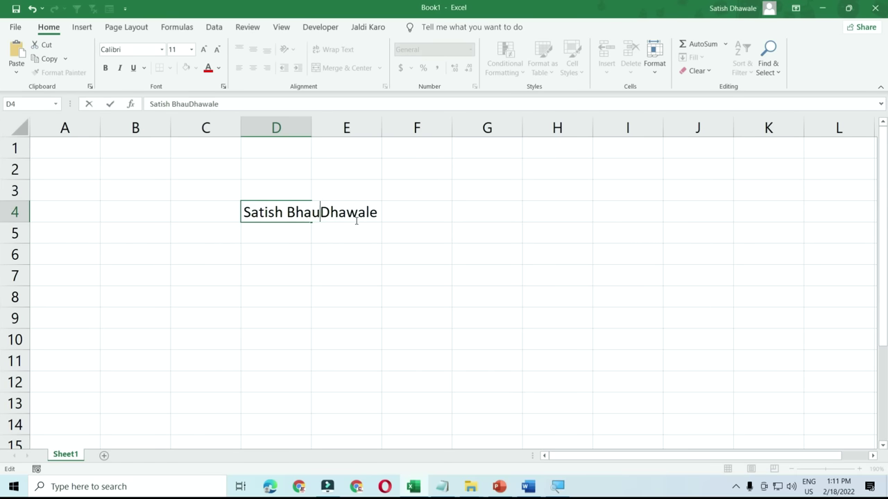
text(aheb)
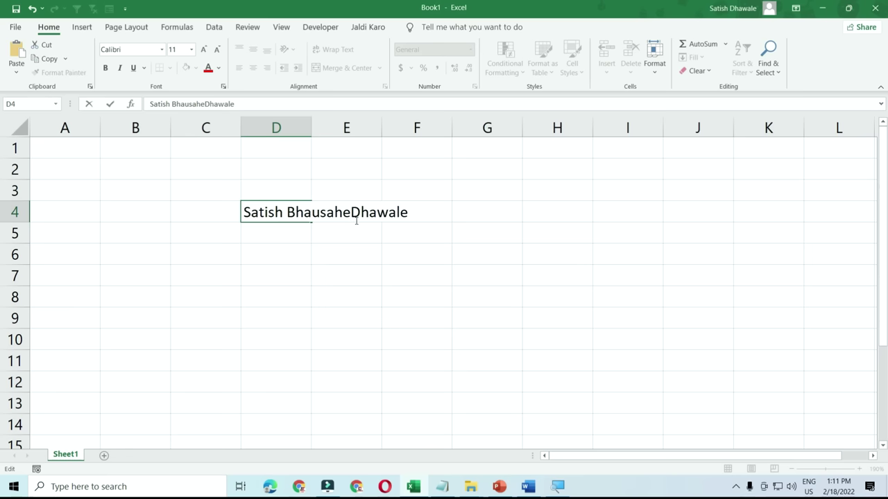
key(Return)
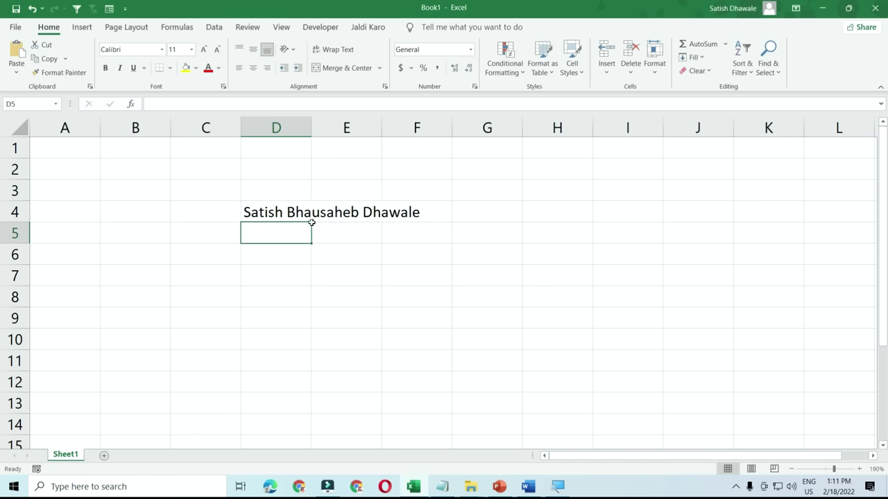
Clear cell D4 with Delete and switch back to the Word document
click(297, 213)
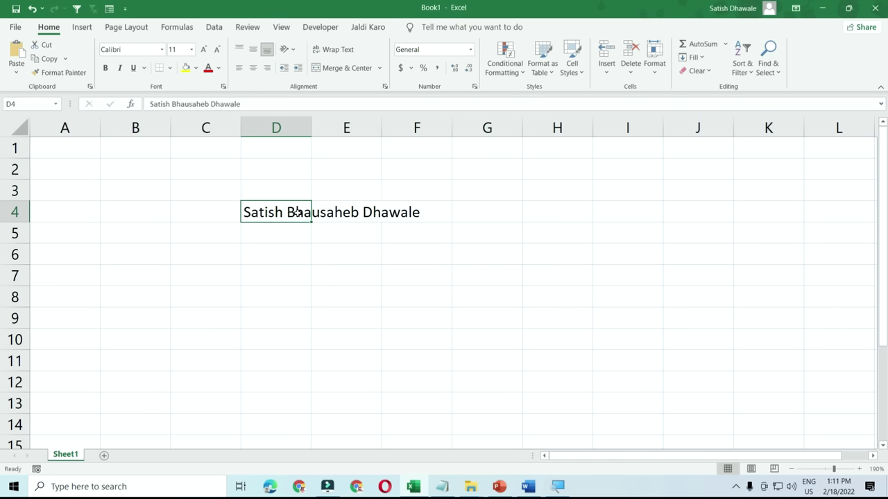
key(Delete)
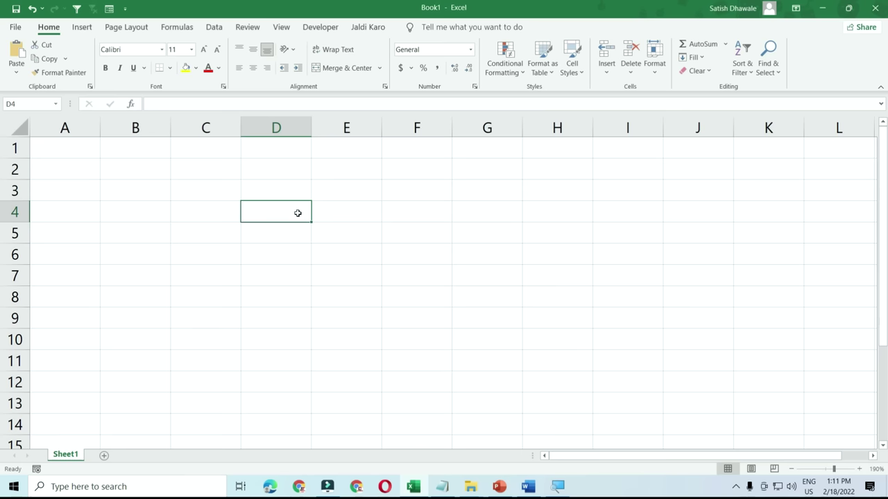
click(528, 486)
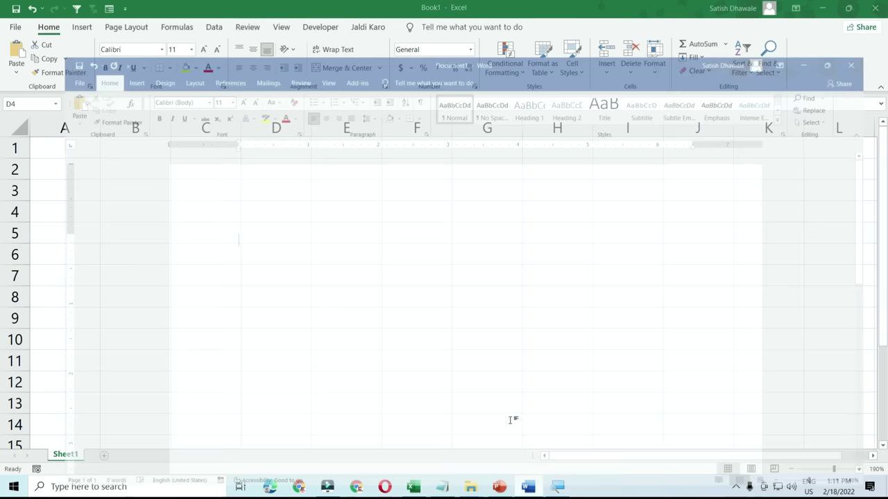
Generate five sample paragraphs with =rand(), then view and close the print preview via Ctrl+F2 and Ctrl+P
text(=rand)
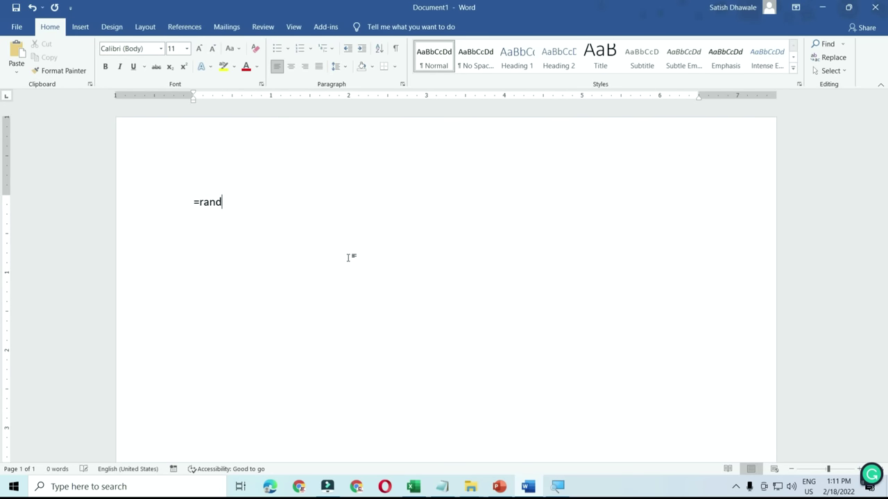
text(())
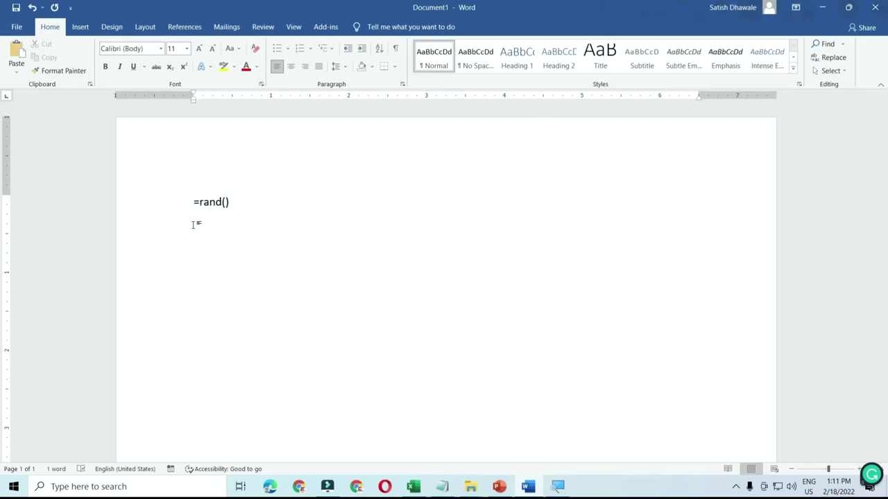
key(Return)
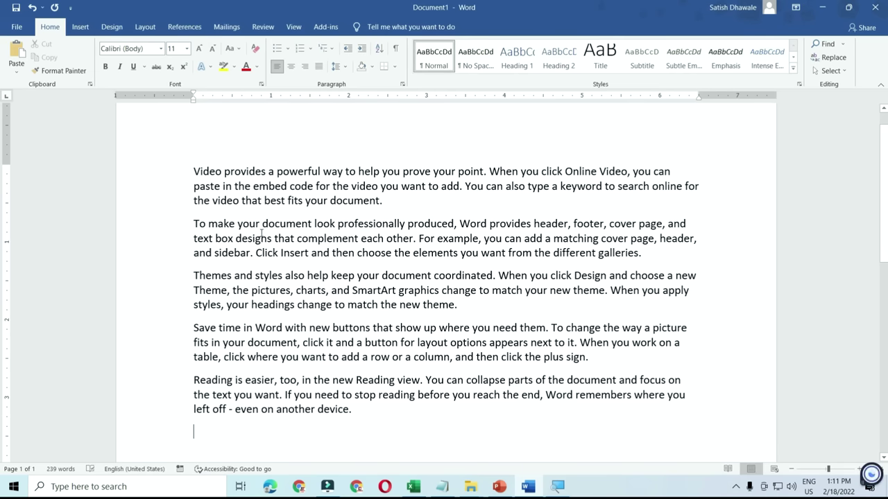
key(ctrl+F2)
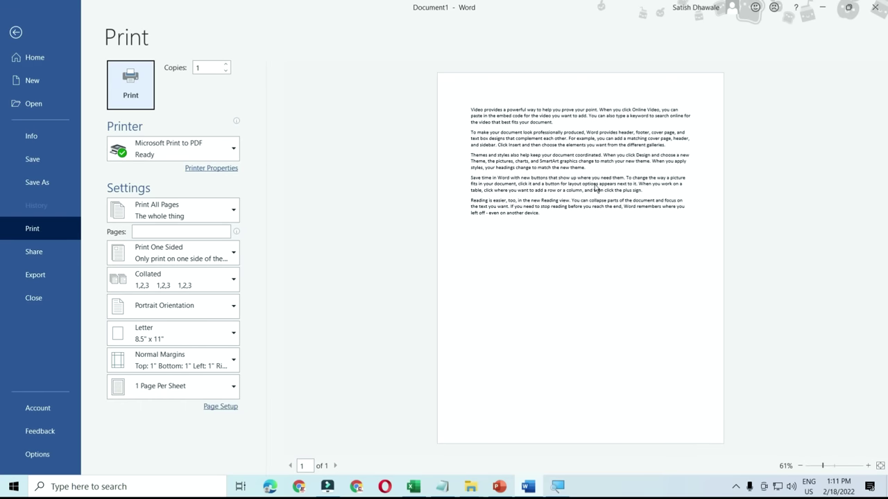
key(Escape)
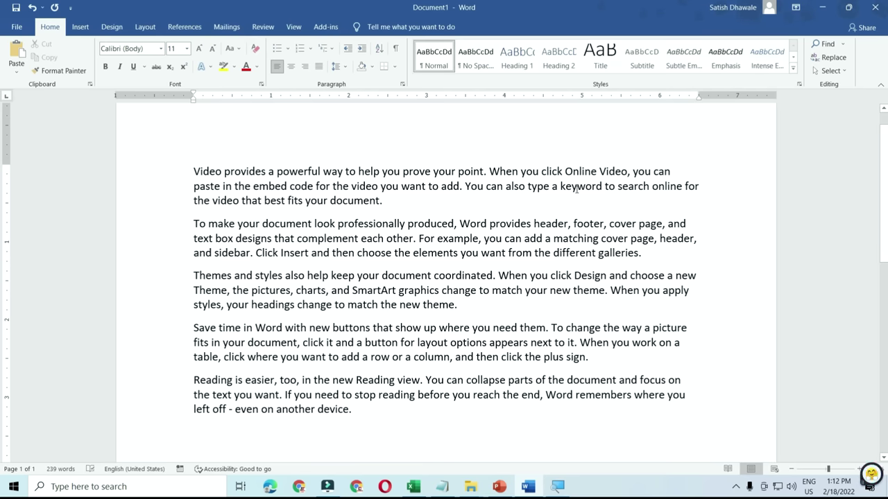
key(ctrl+p)
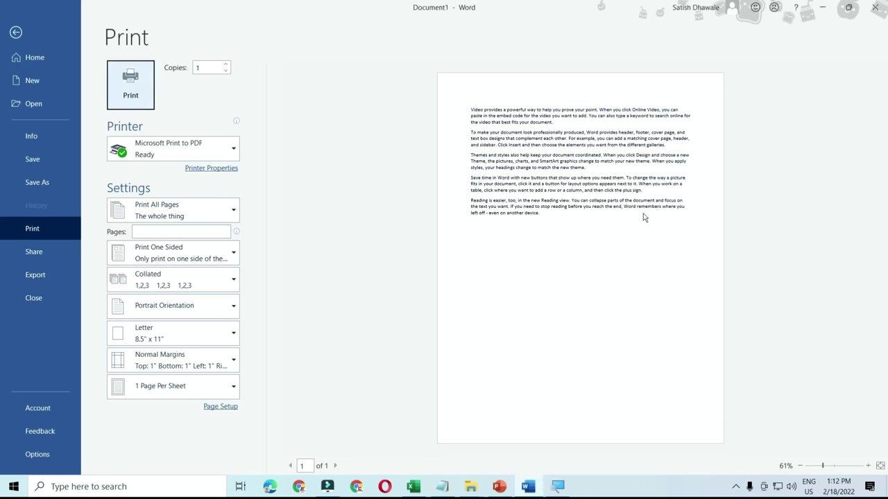
key(Escape)
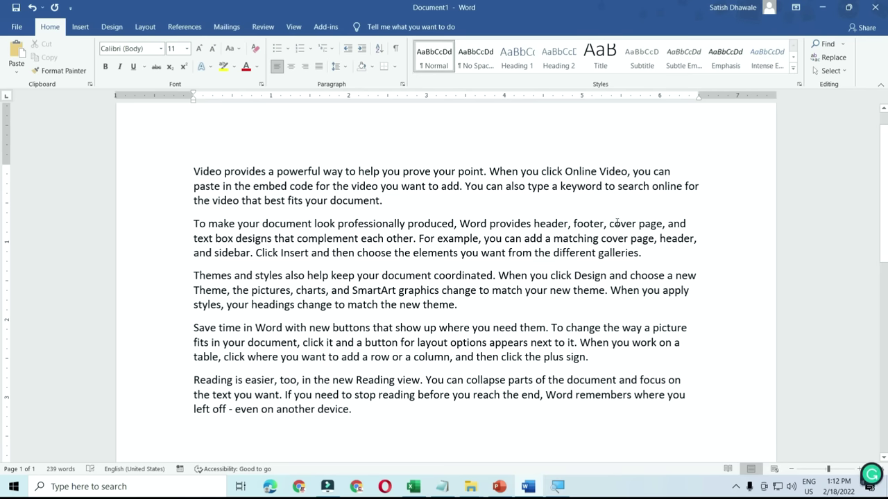
Select the first paragraph and cycle it through uppercase, lowercase and sentence case with Shift+F3
double_click(617, 223)
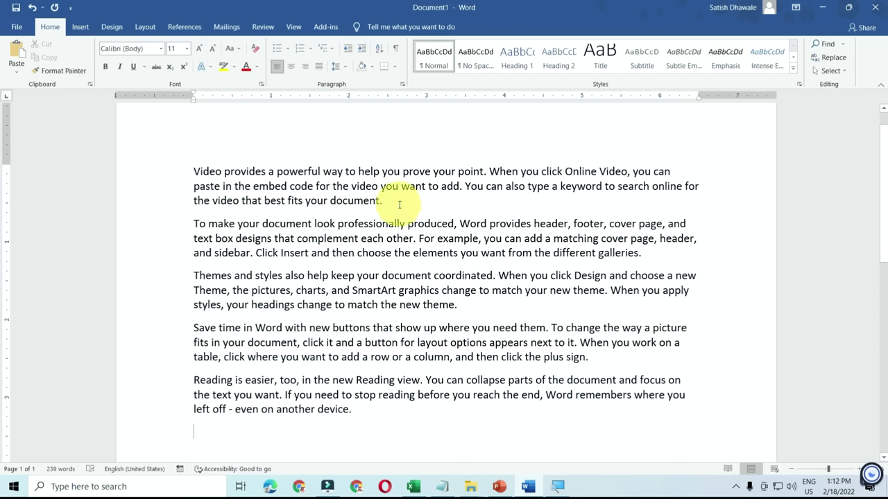
drag(385, 200, 193, 177)
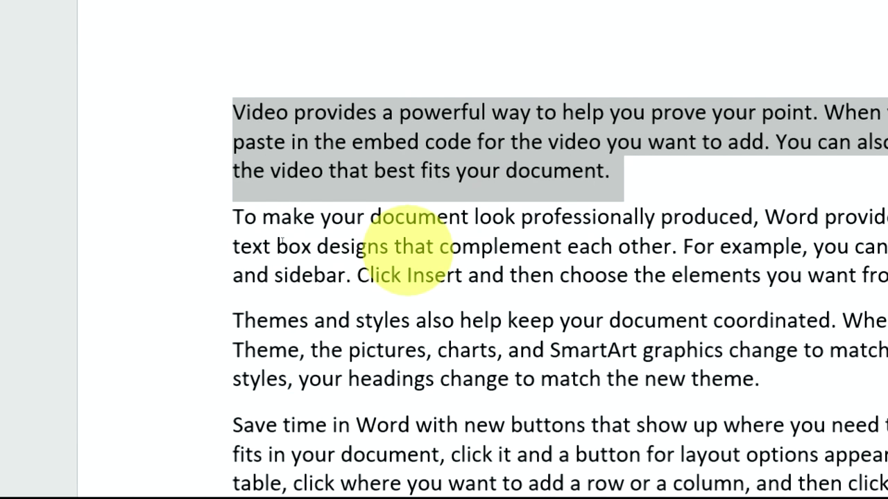
key(shift+F3)
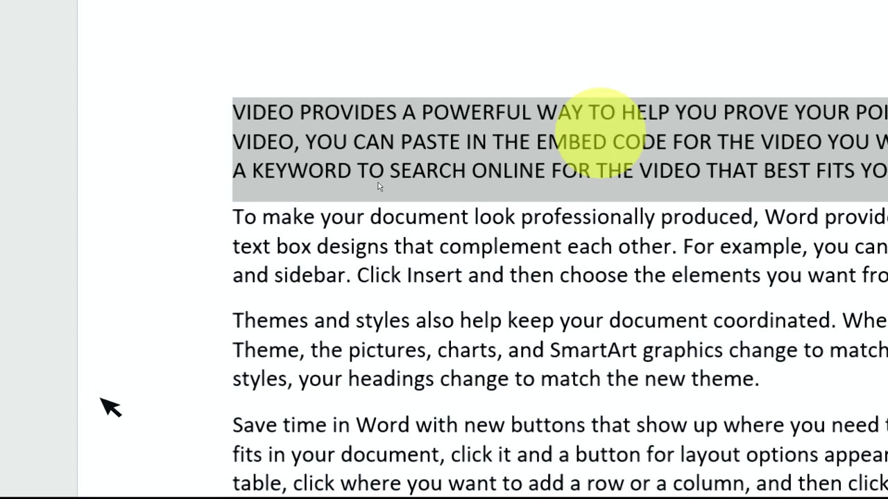
key(shift+F3)
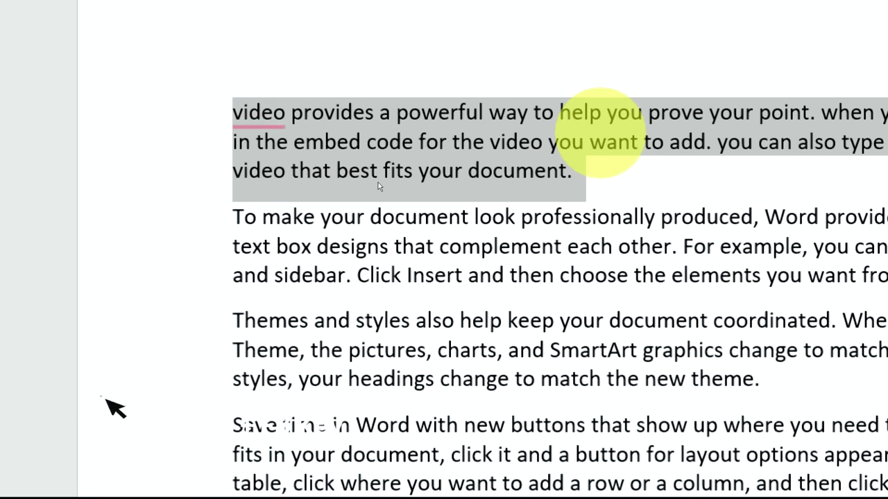
key(shift+F3)
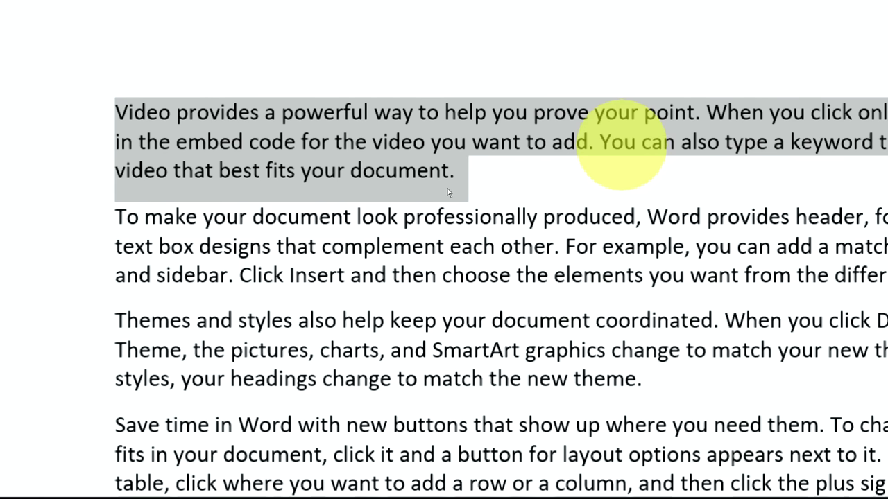
key(shift+F3)
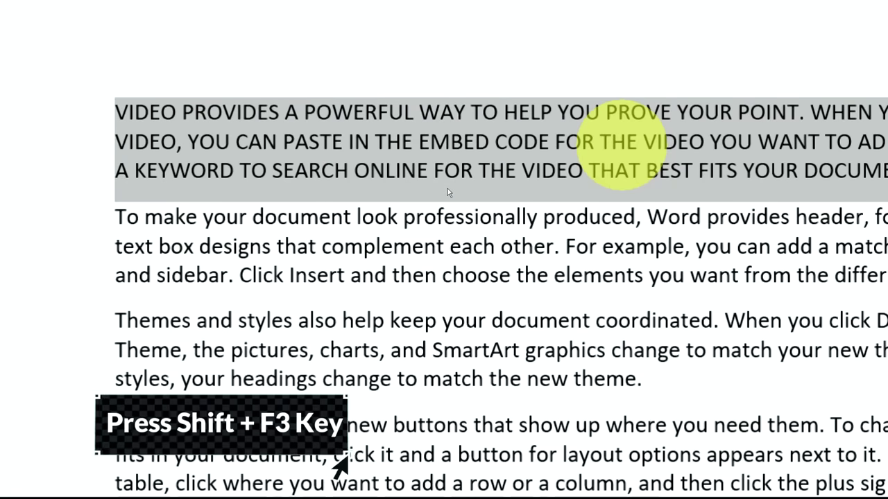
key(shift+F3)
key(shift+F3)
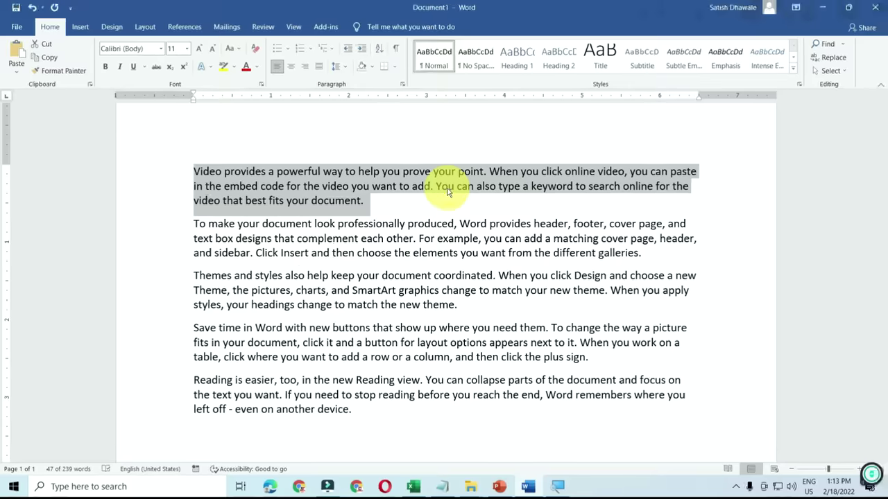
Select all text, make it uppercase with Shift+F3, then bring Excel's Book1 to the front
key(ctrl+a)
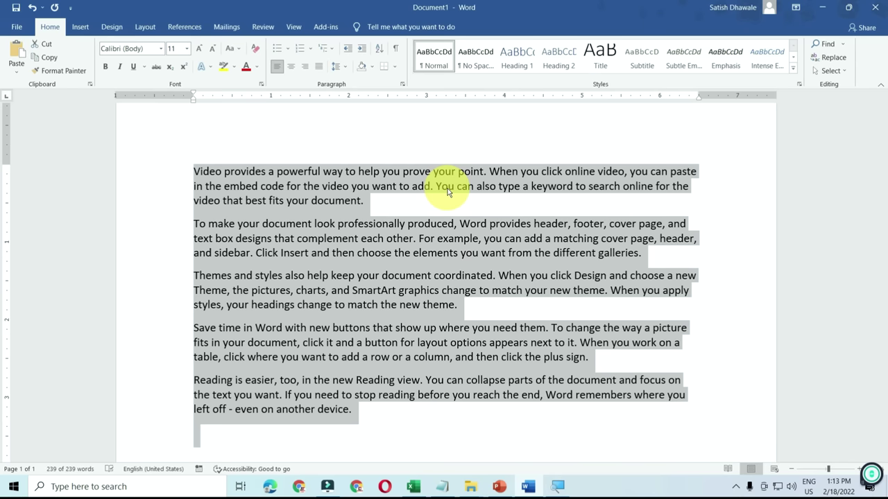
key(shift+F3)
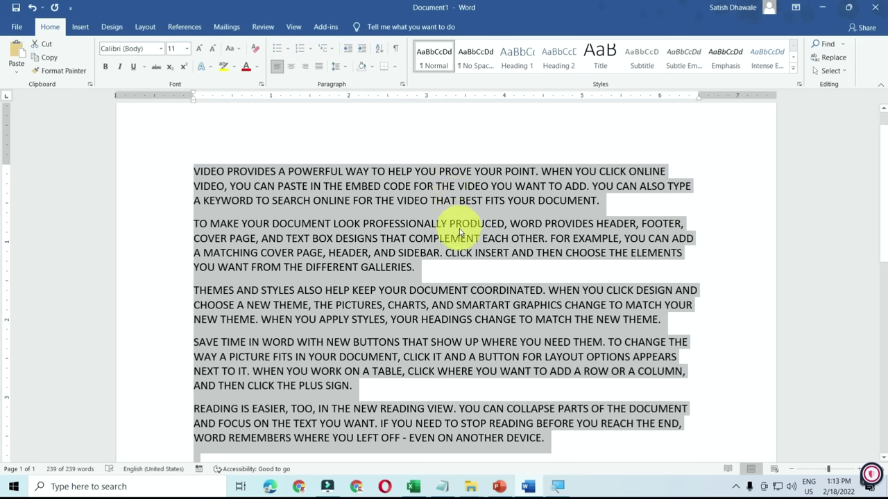
click(414, 486)
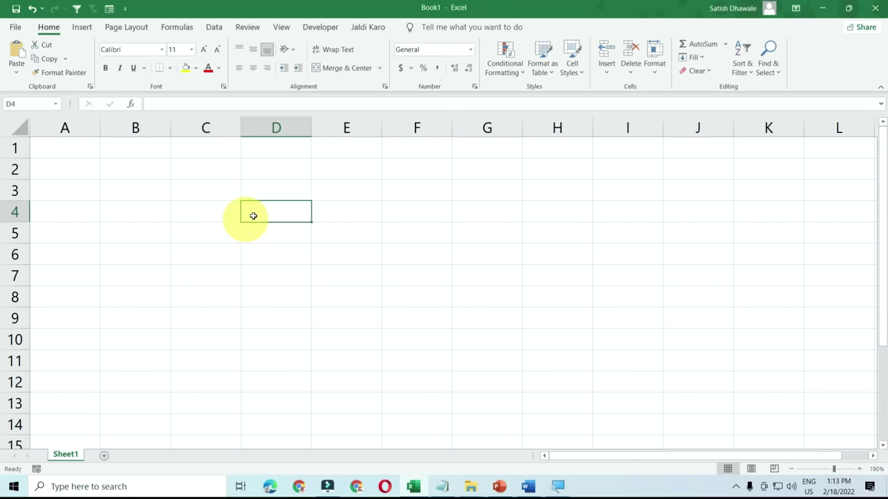
Enter 45, 65 and 32 into cells D3, D4 and D5
click(270, 193)
text(45)
key(Return)
text(65)
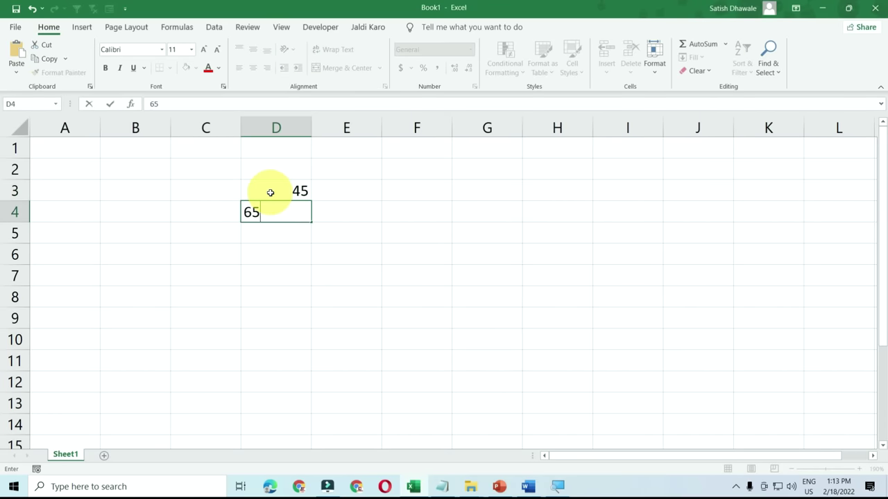
key(Return)
text(32)
key(Return)
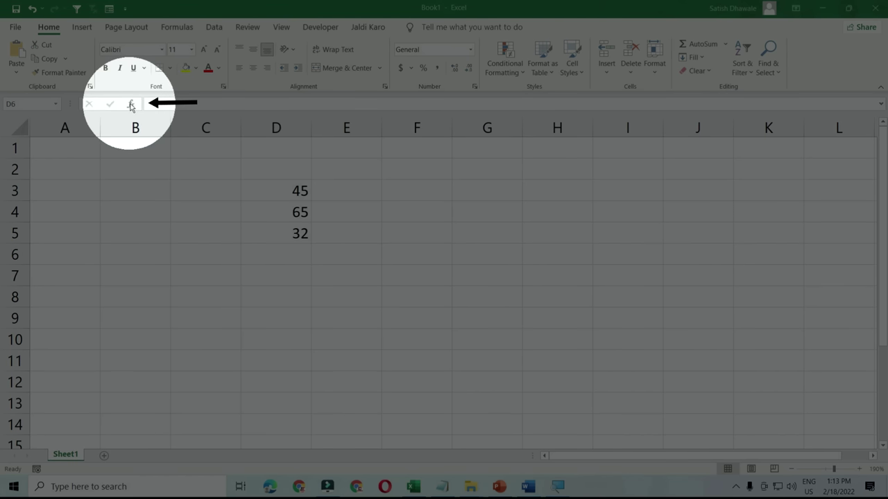
Open Insert Function for D6 via the fx button and Shift+F3, cancelling each time
click(132, 106)
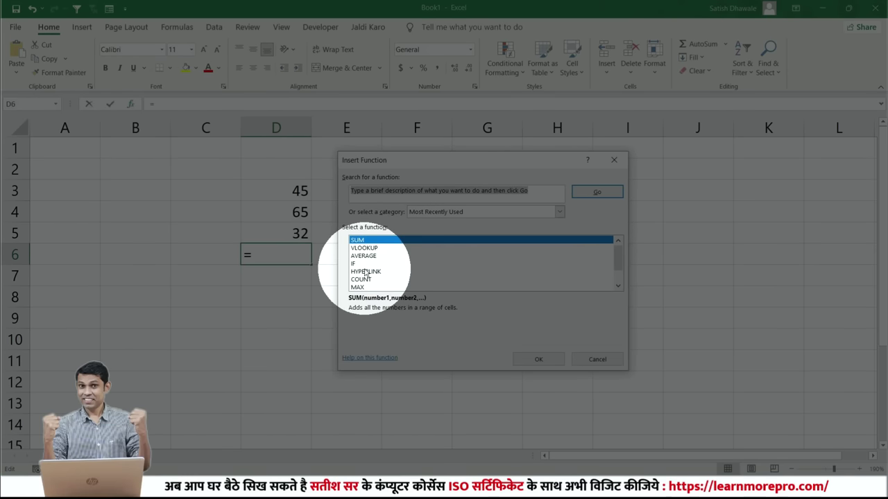
key(Escape)
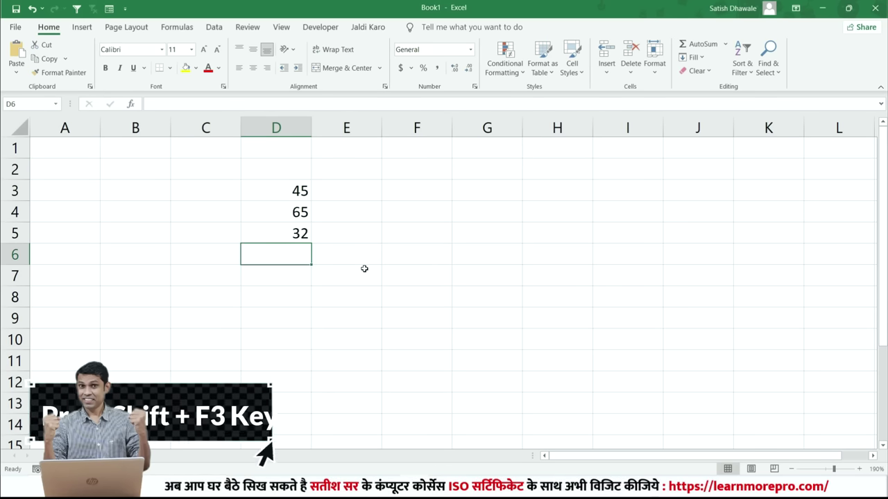
key(shift+F3)
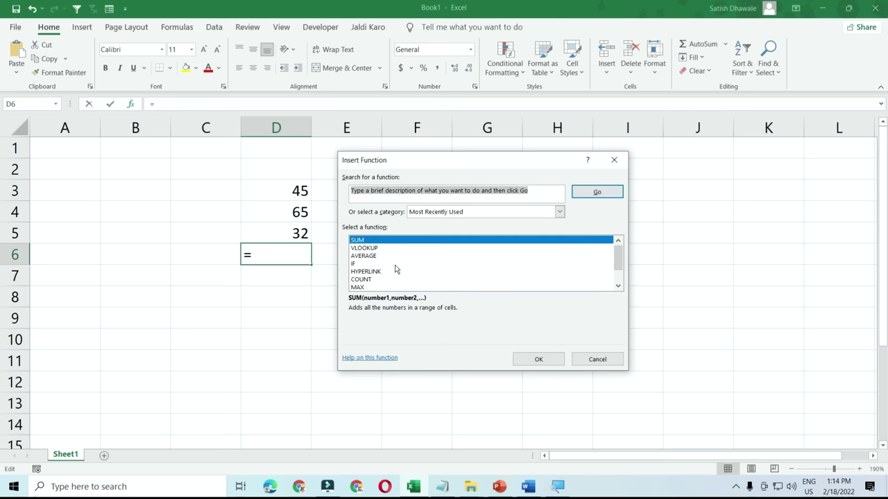
key(Escape)
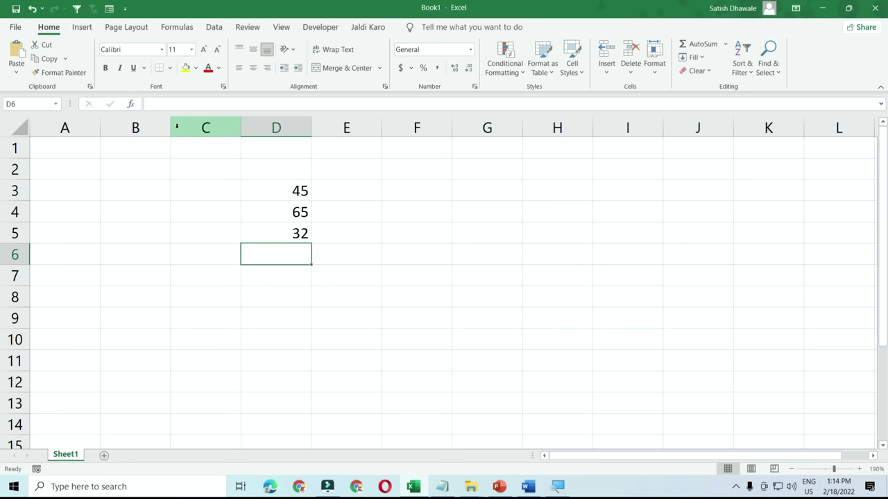
Select D3:D5, move to F7, then close Book1 with Ctrl+F4 to bring up the save prompt
drag(291, 192, 297, 241)
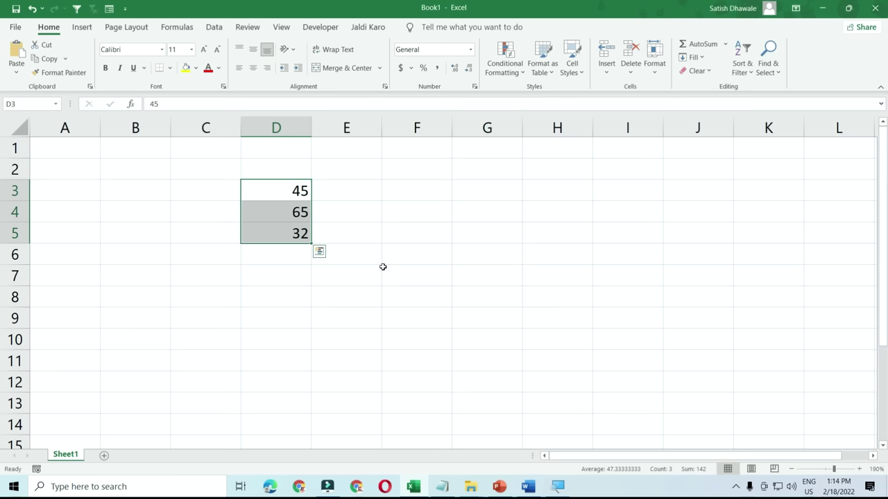
click(383, 267)
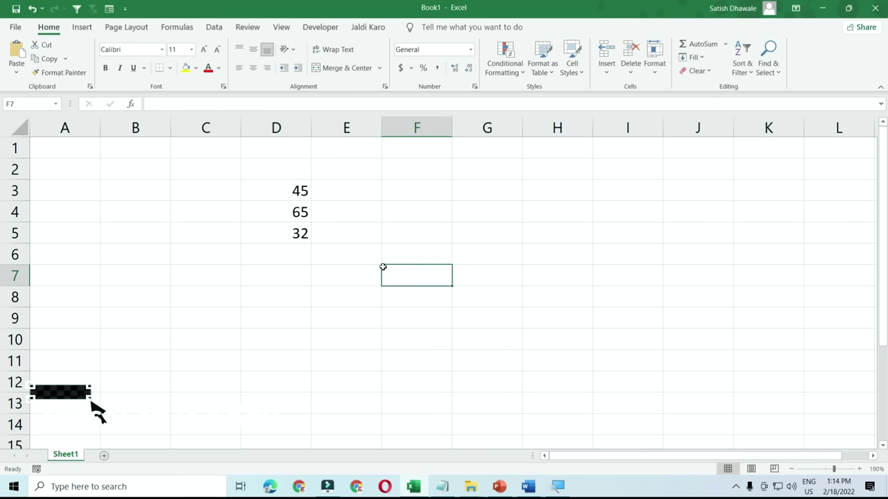
key(ctrl+F4)
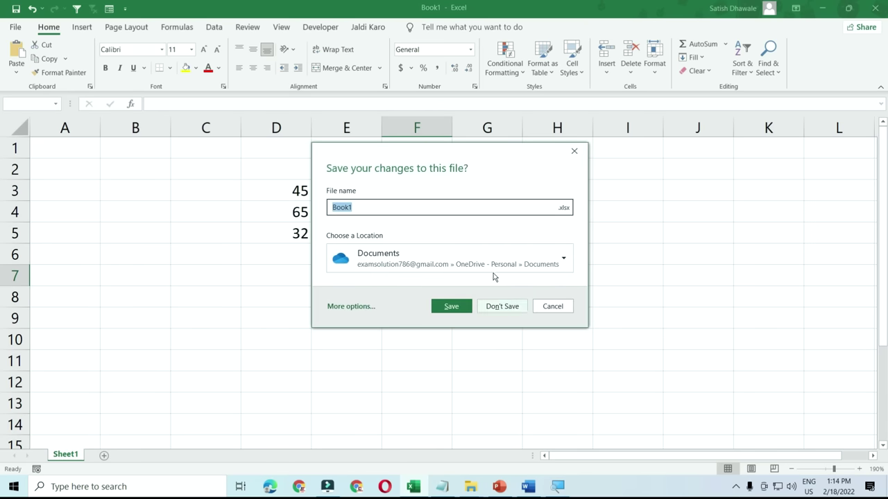
Close Book1 without saving, create and close a blank Book2, then switch back to Word
click(507, 314)
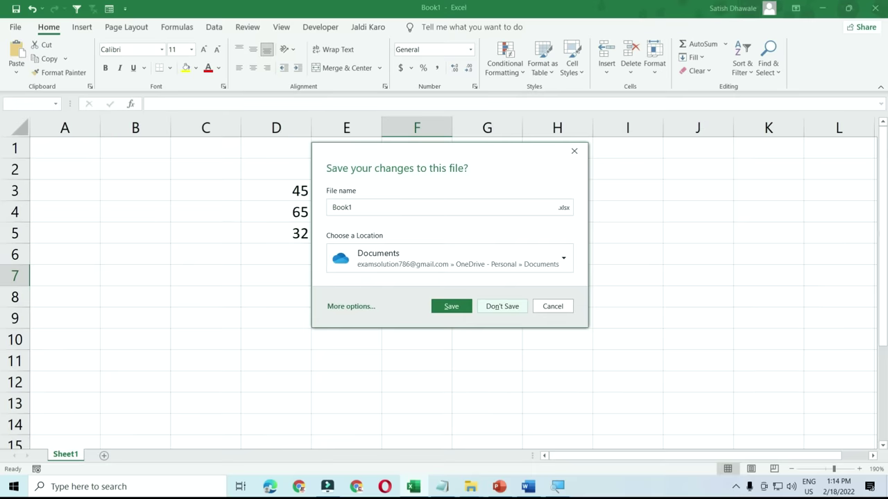
click(517, 313)
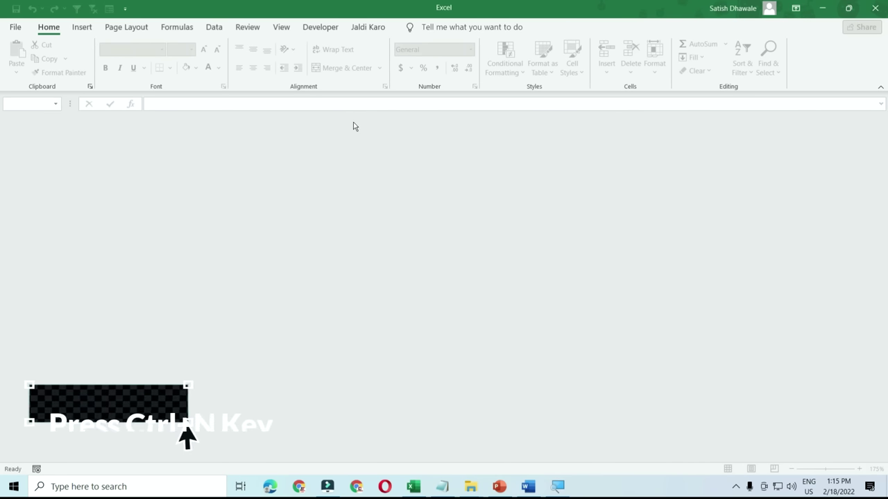
key(ctrl+n)
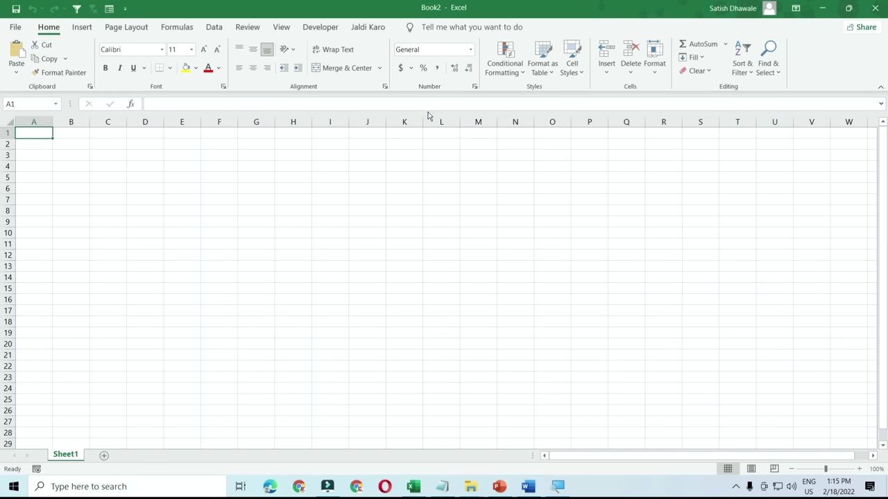
key(ctrl+w)
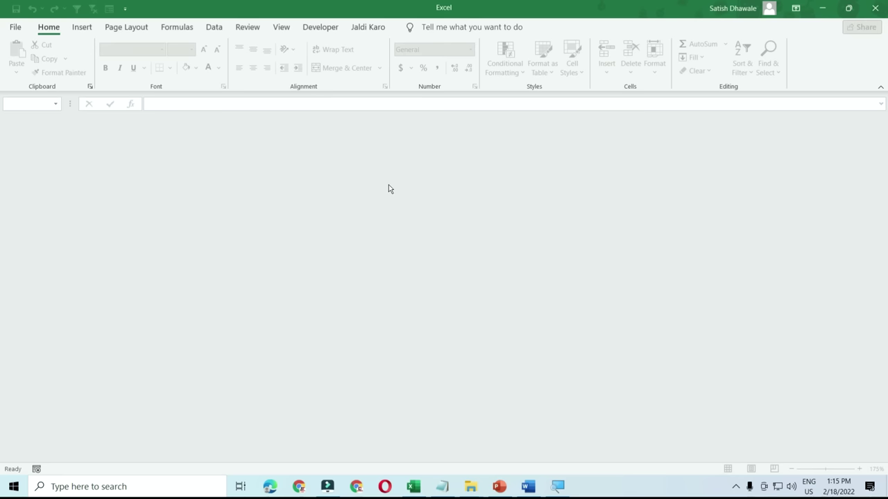
key(alt+Tab)
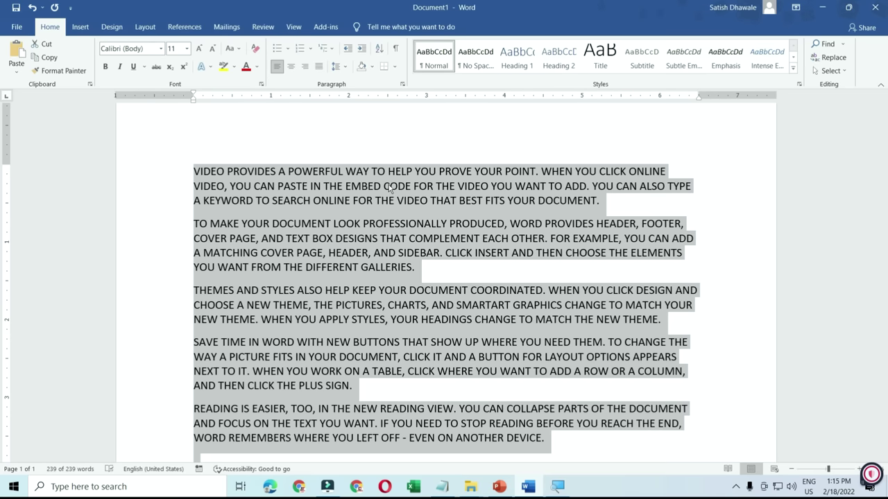
key(alt+Tab)
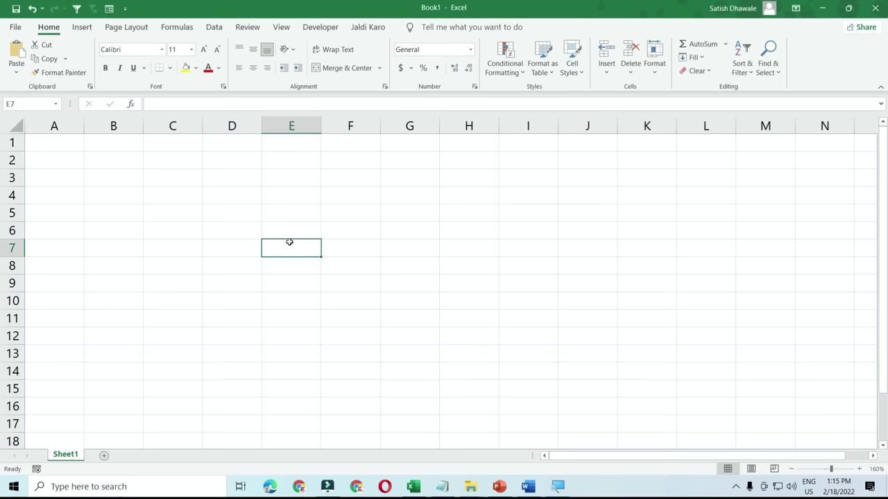
text(45)
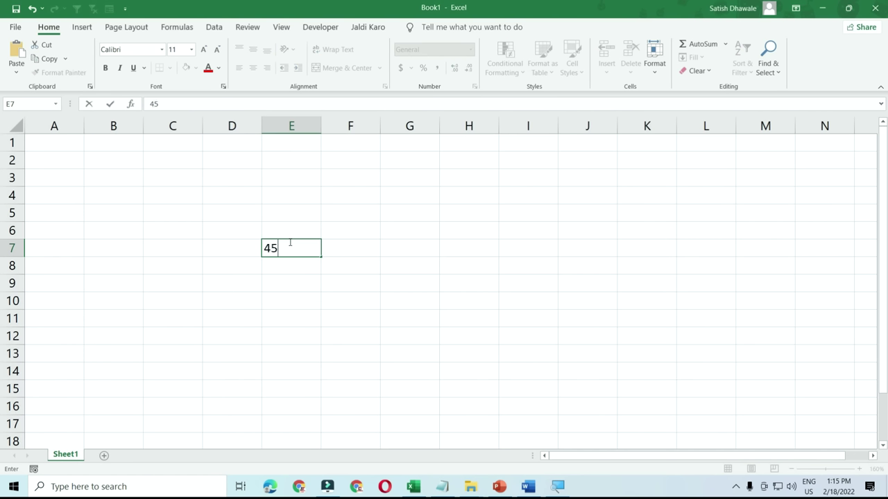
key(Return)
click(289, 241)
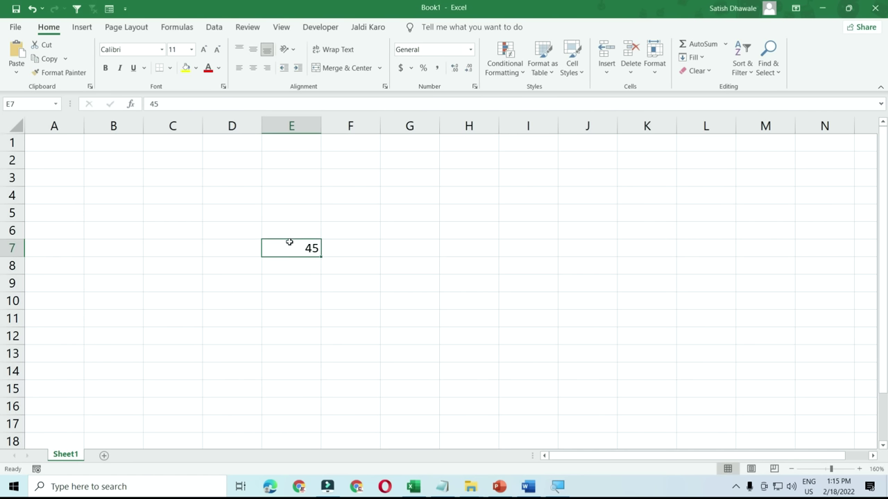
key(ctrl+Home)
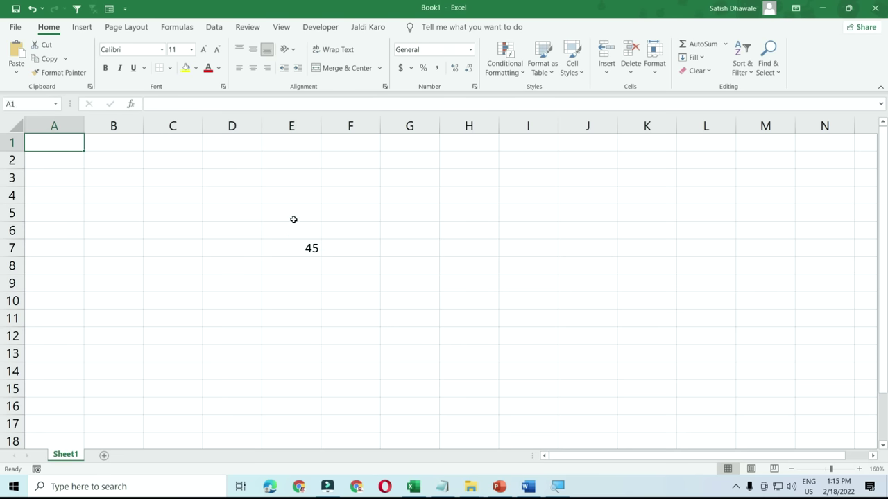
click(288, 250)
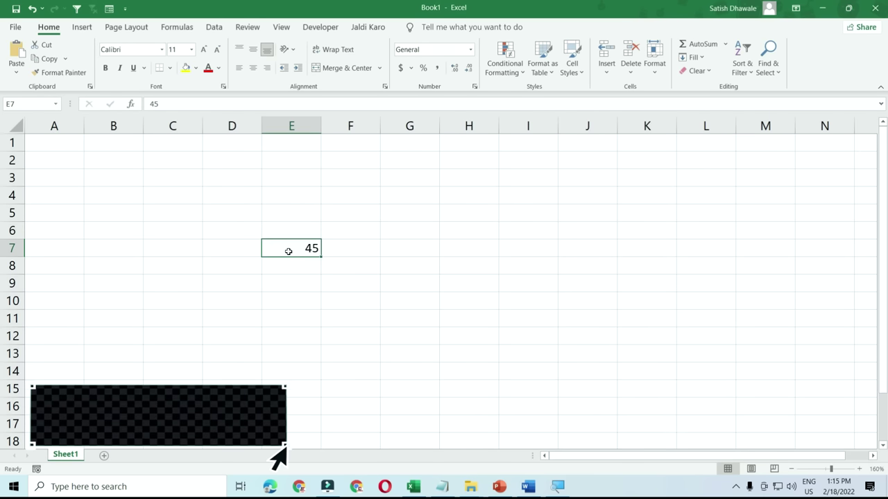
key(shift+F4)
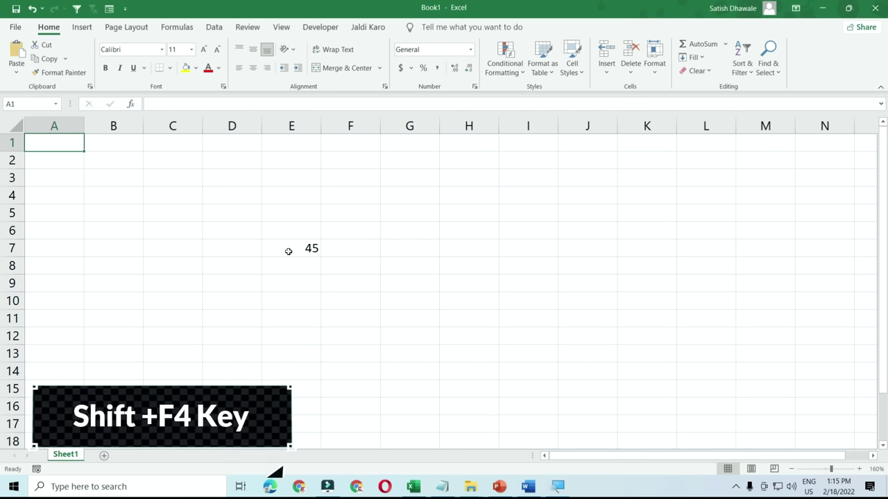
click(288, 250)
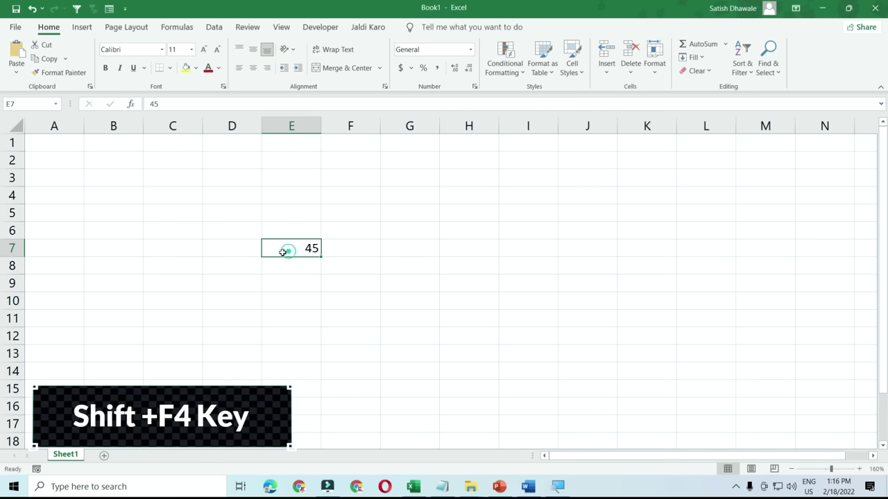
click(64, 144)
click(309, 253)
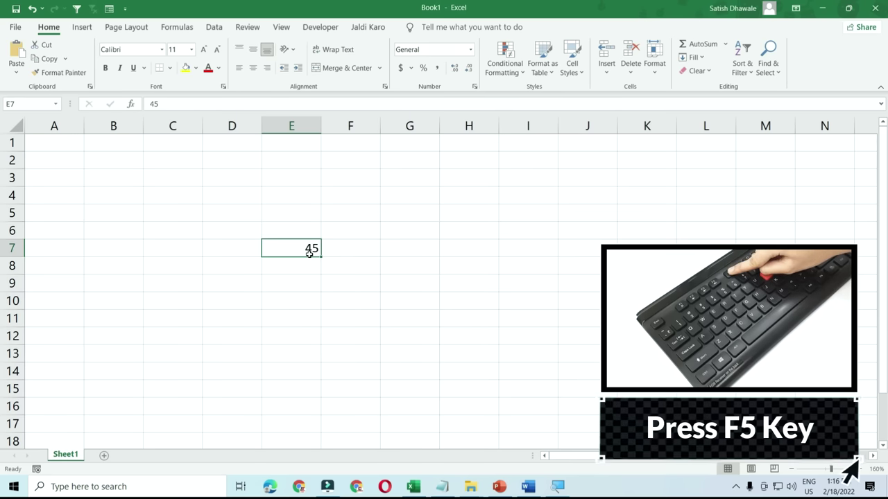
Bring up the Keyboard Keys deck and run its slide show twice with F5, exiting each with Esc
click(502, 487)
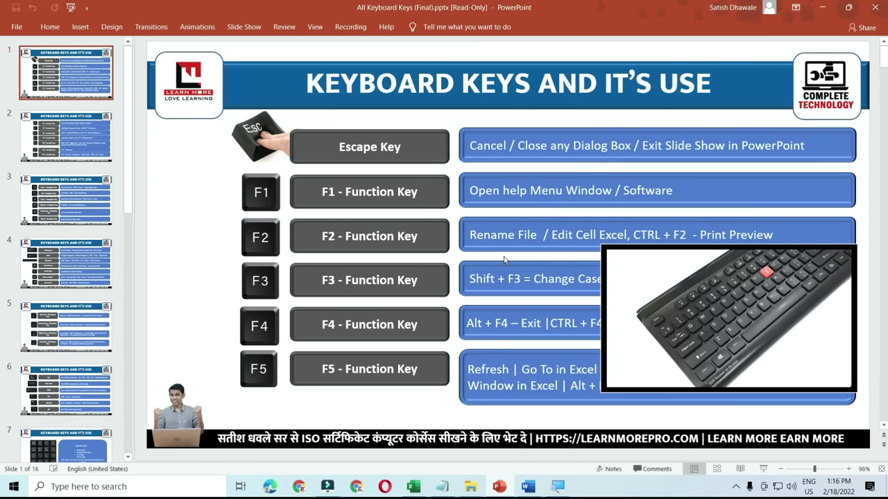
key(F5)
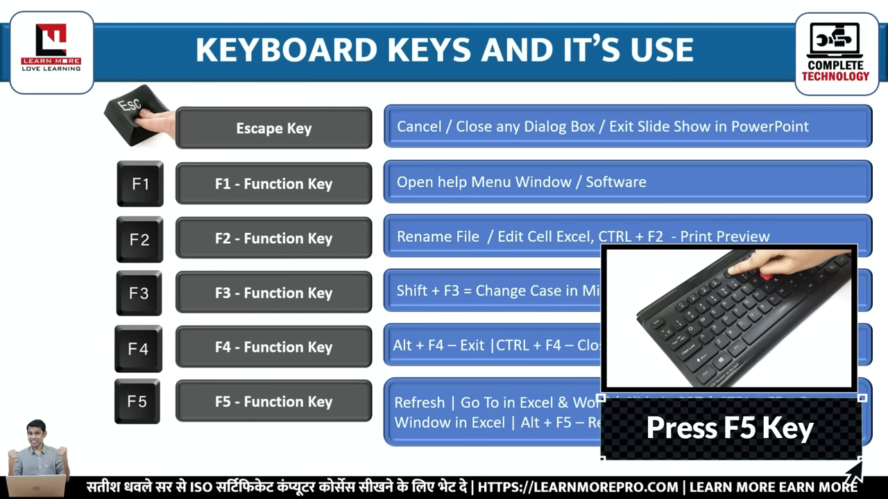
key(Escape)
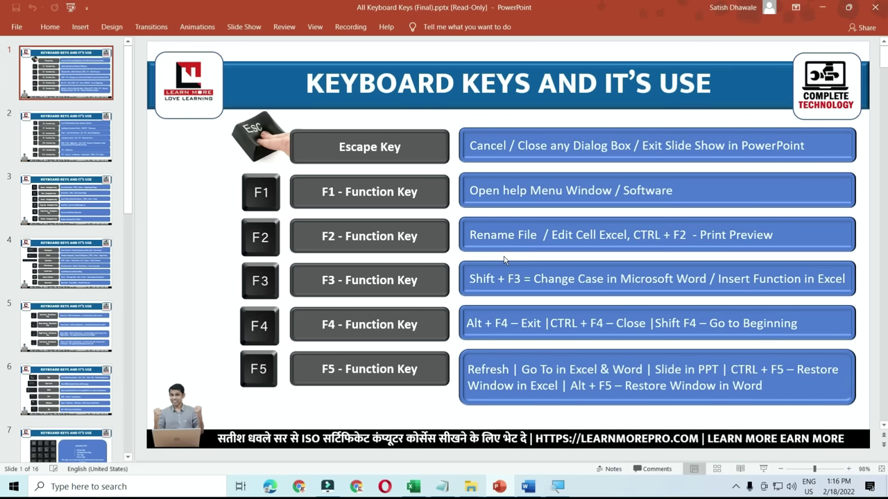
key(F5)
key(Escape)
Minimize PowerPoint, Excel and Word to reveal the desktop, then Refresh it from its shortcut menu
click(825, 12)
click(825, 10)
click(825, 10)
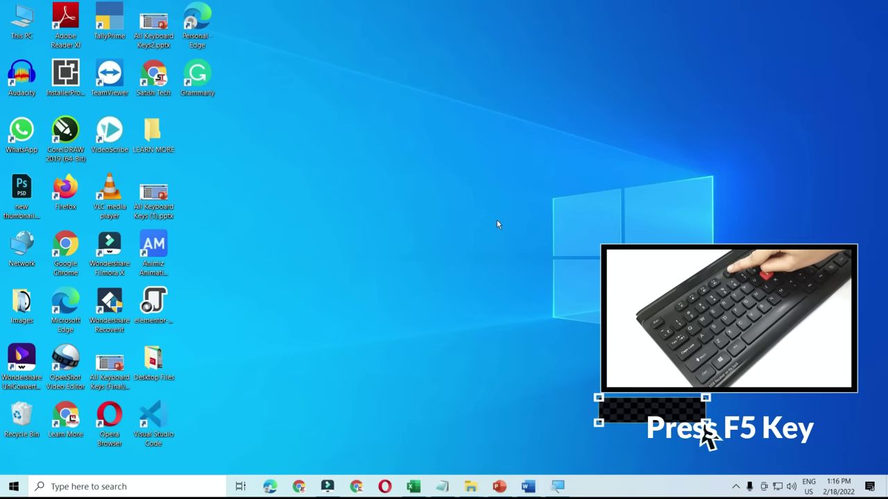
right_click(453, 175)
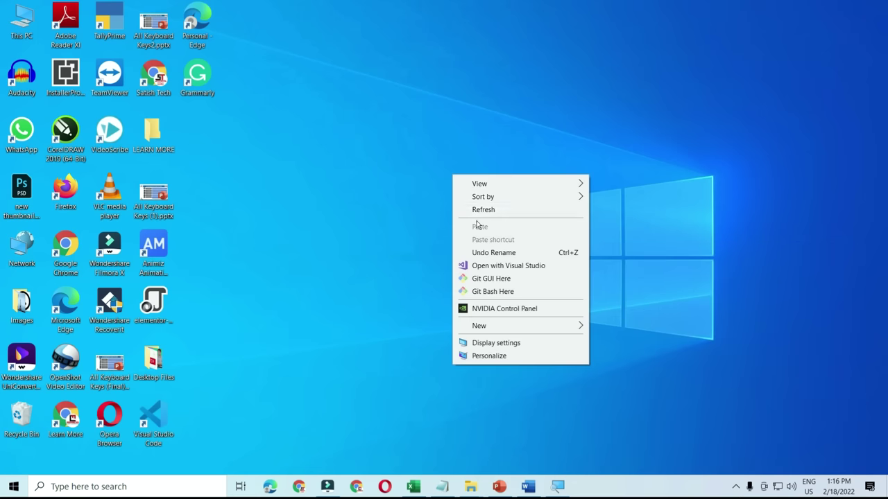
click(475, 210)
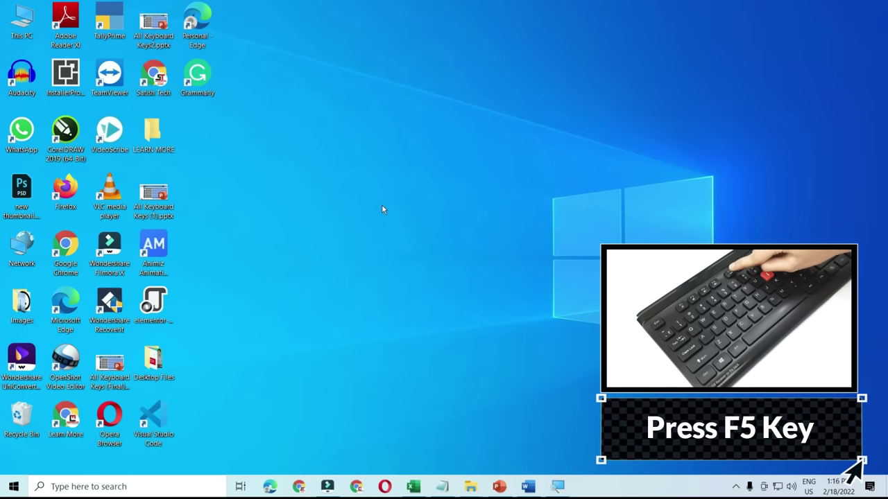
Bring Word back, open and close the Go To box with F5, then switch to Excel
click(528, 486)
click(518, 351)
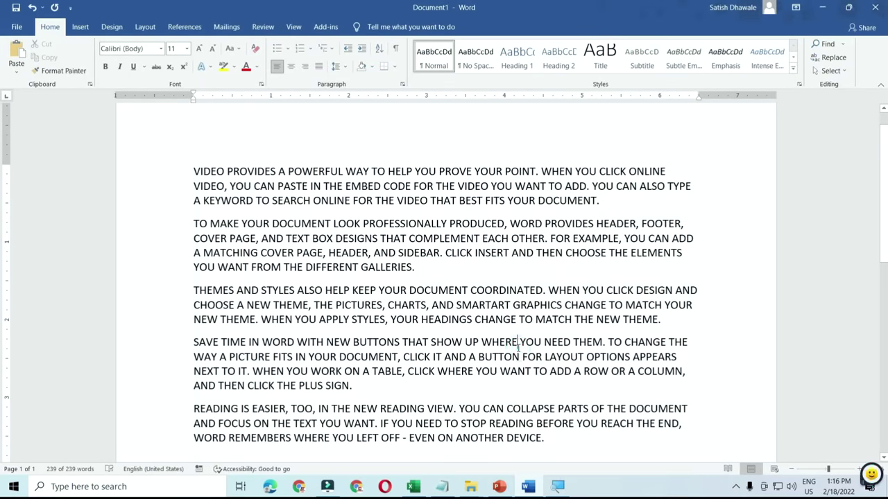
key(F5)
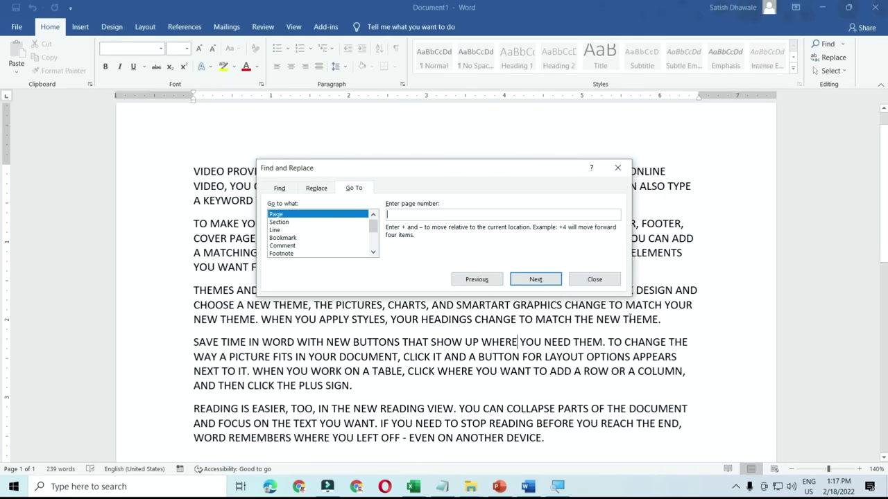
click(596, 281)
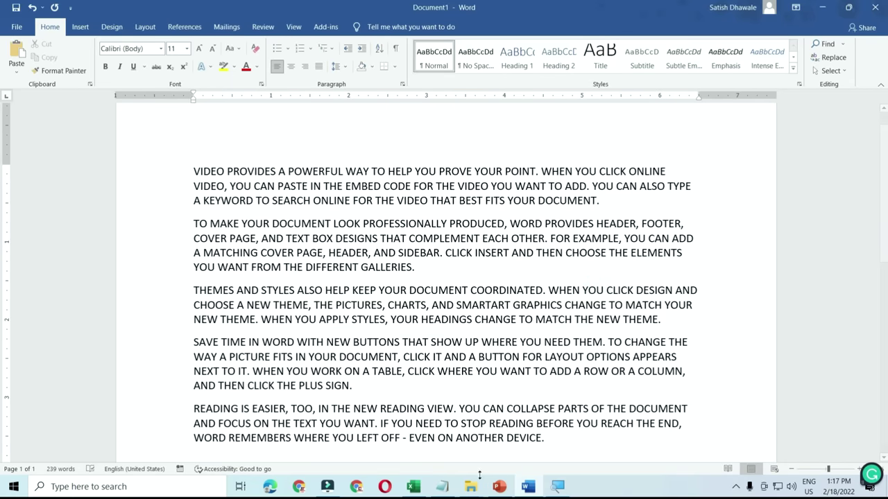
key(alt+Tab)
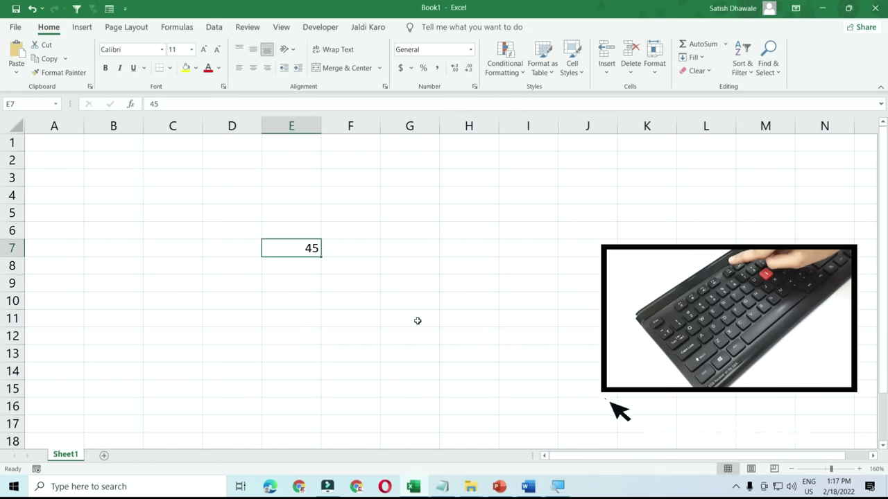
Jump to cell A5 through the F5 Go To box
key(F5)
click(424, 308)
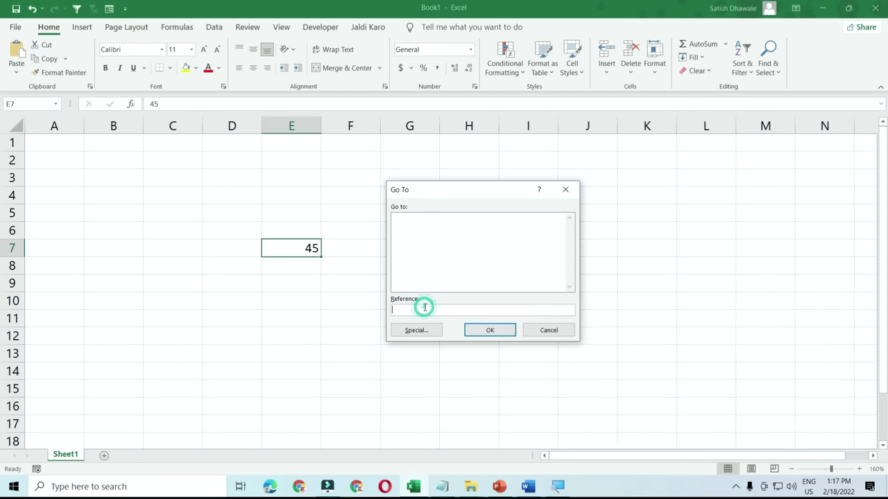
text(a5)
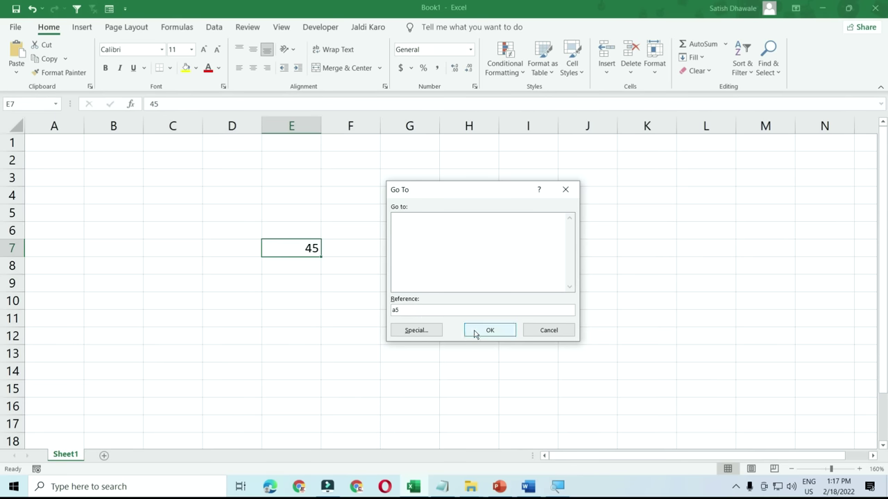
click(475, 332)
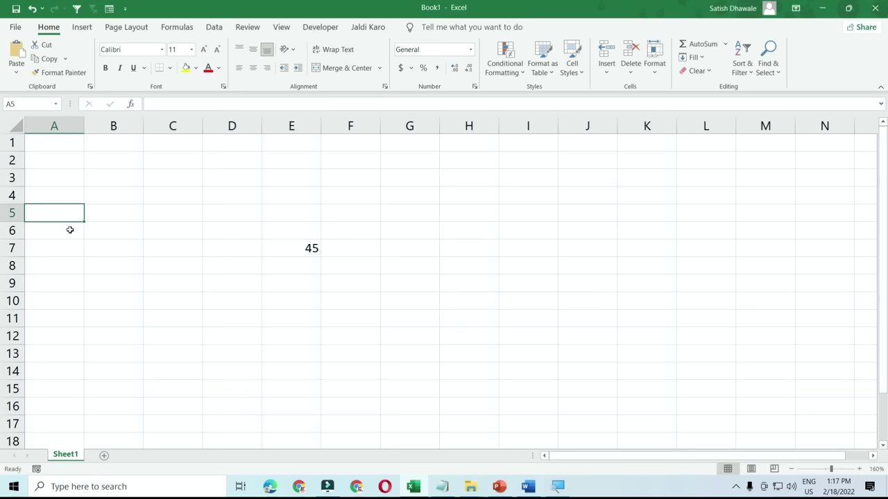
Open Go To Special with Ctrl+G, cancel it, and select cell E7 holding 45
key(ctrl+g)
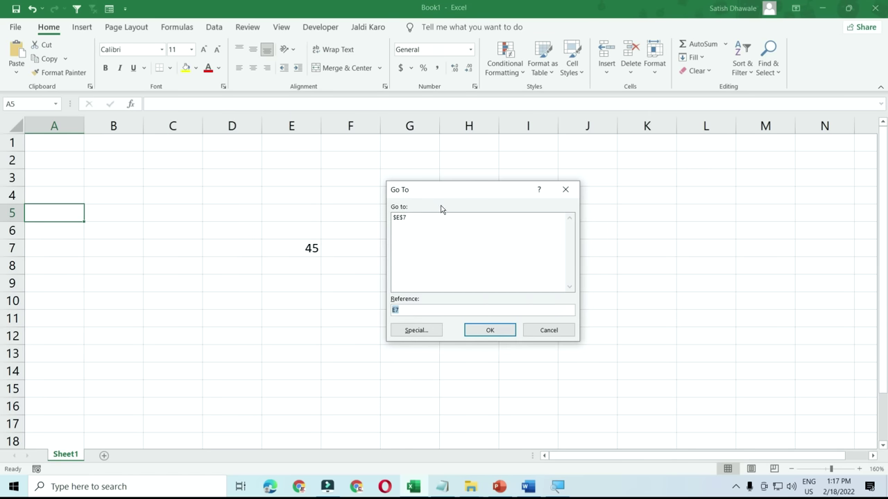
click(432, 331)
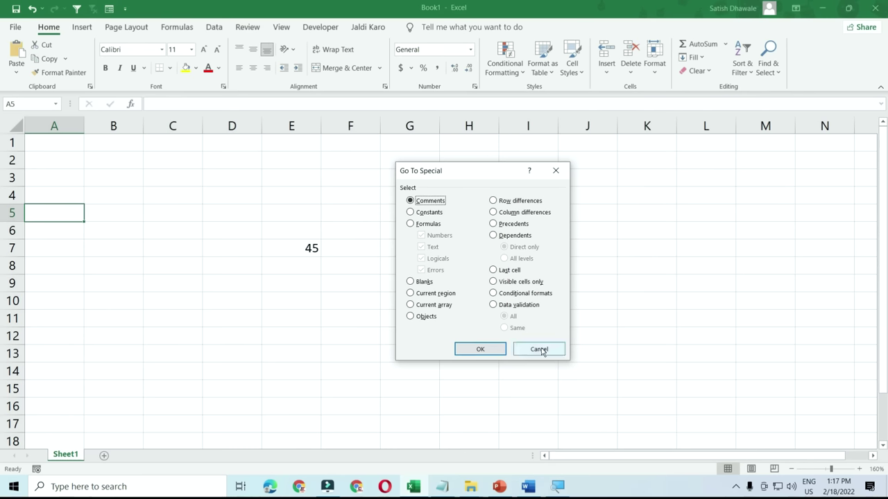
click(537, 349)
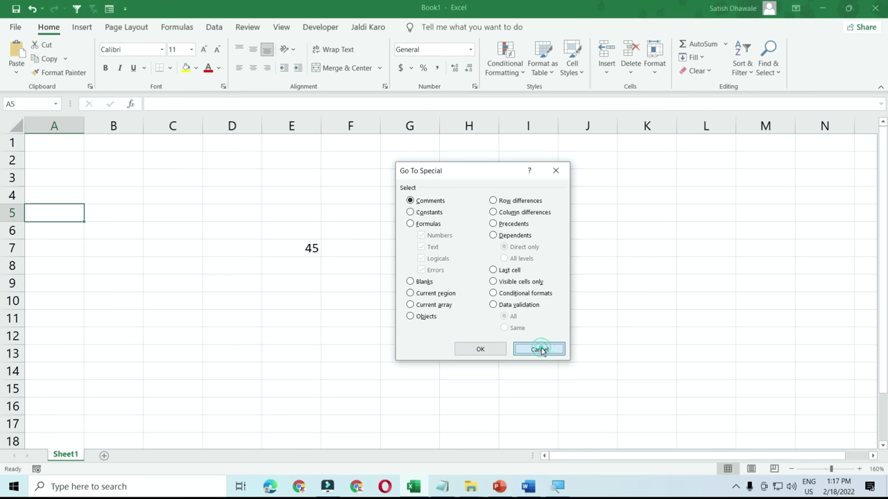
click(294, 252)
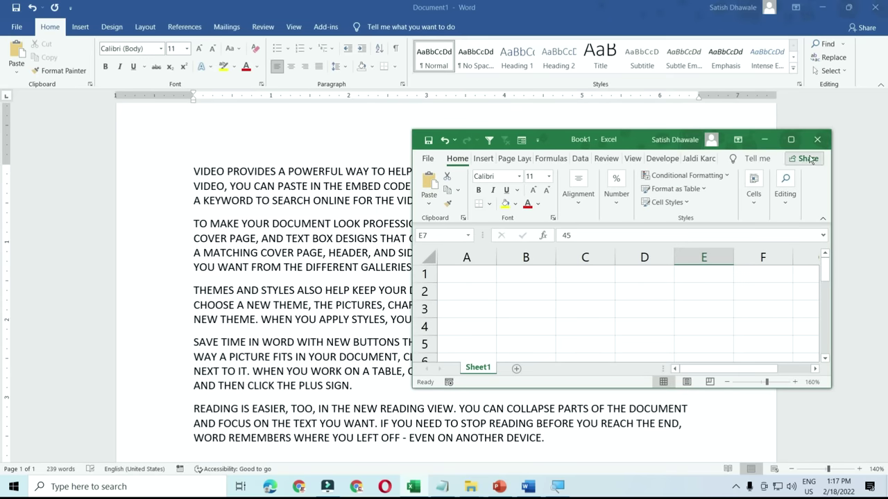
Toggle the Excel window between restored and maximized with Win+Down and Ctrl+F5, then switch to Word
click(790, 139)
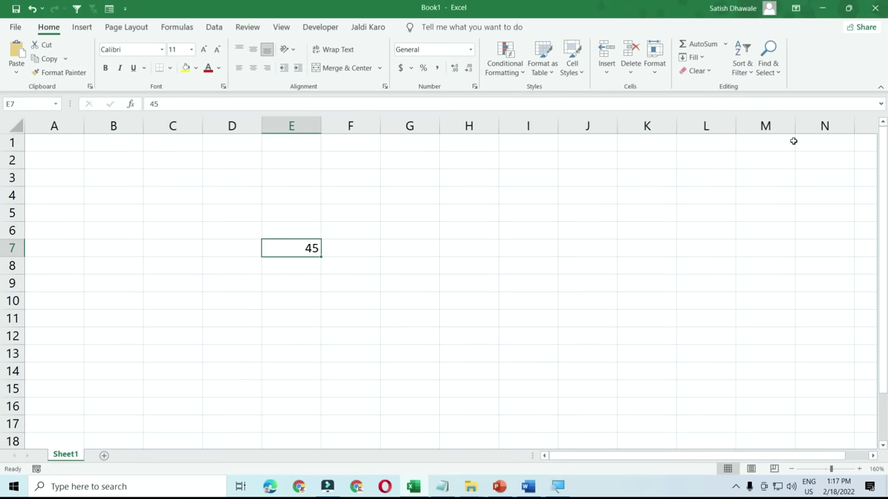
key(super+Down)
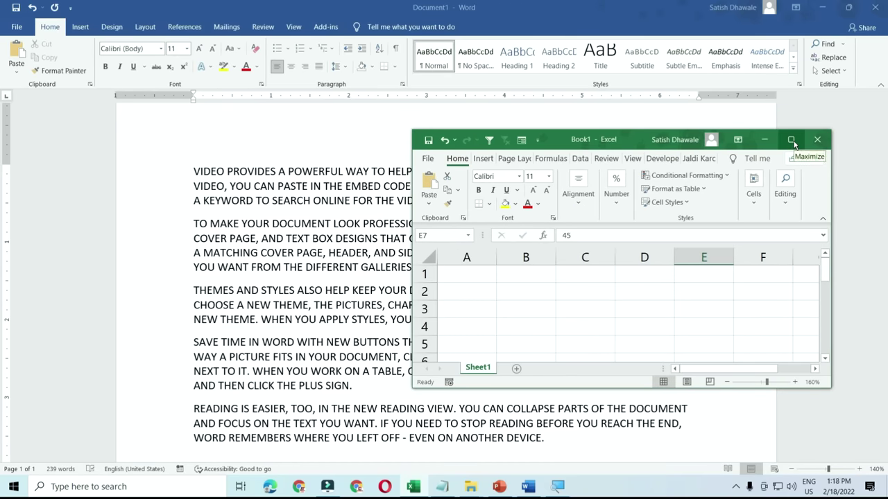
click(791, 140)
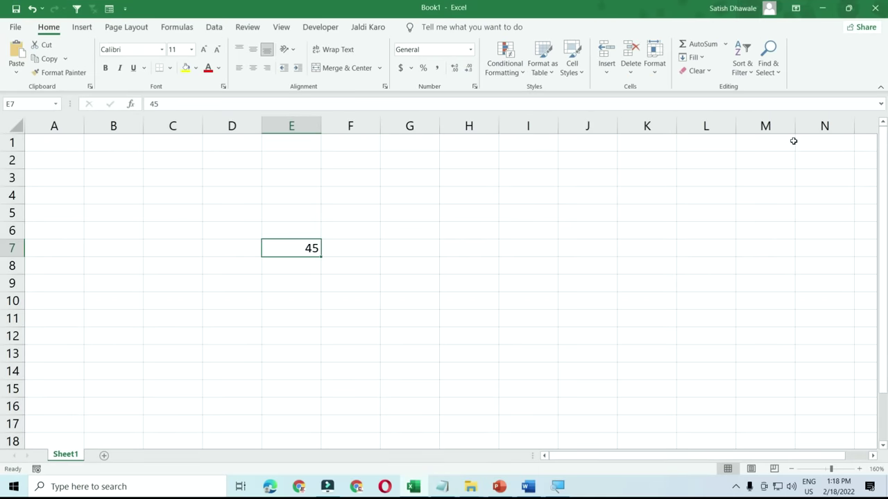
key(ctrl+F5)
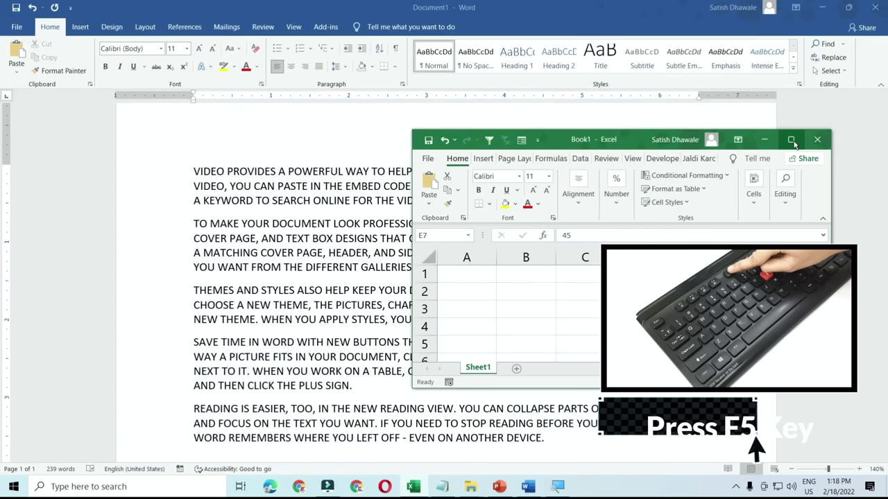
click(792, 141)
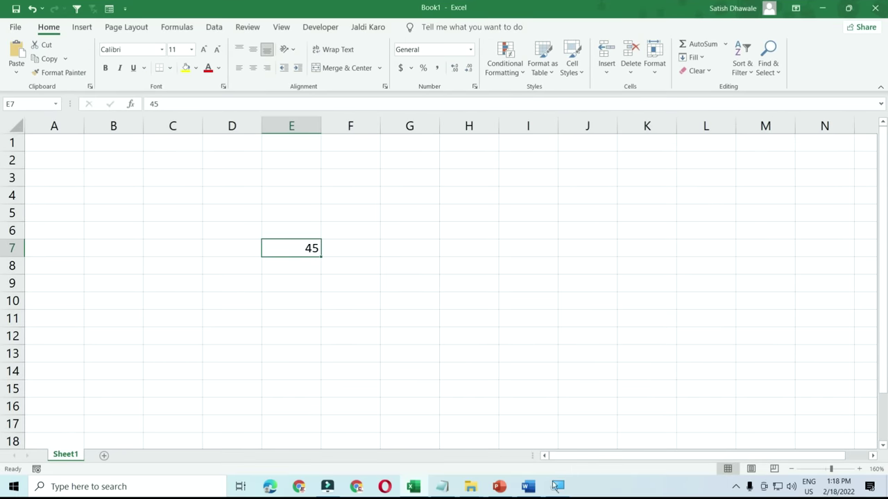
click(531, 491)
Restore the Word window down with Alt+F5, then maximize it to full screen again
click(529, 355)
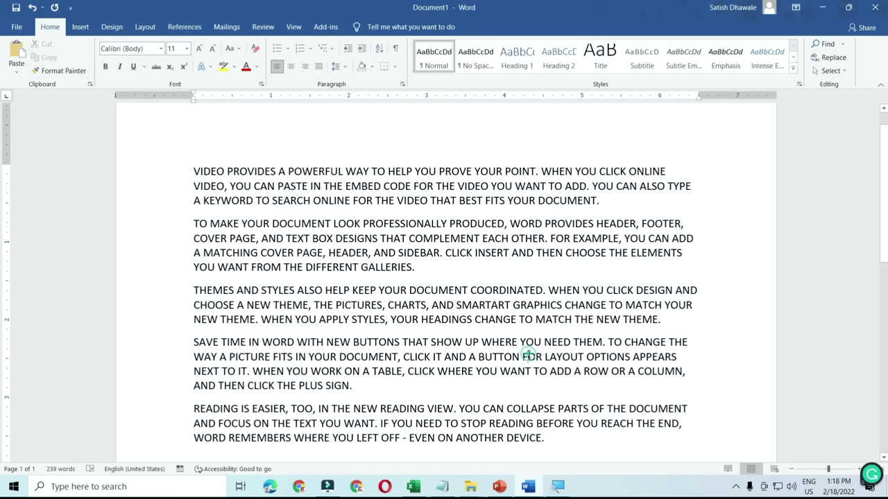
key(alt+F5)
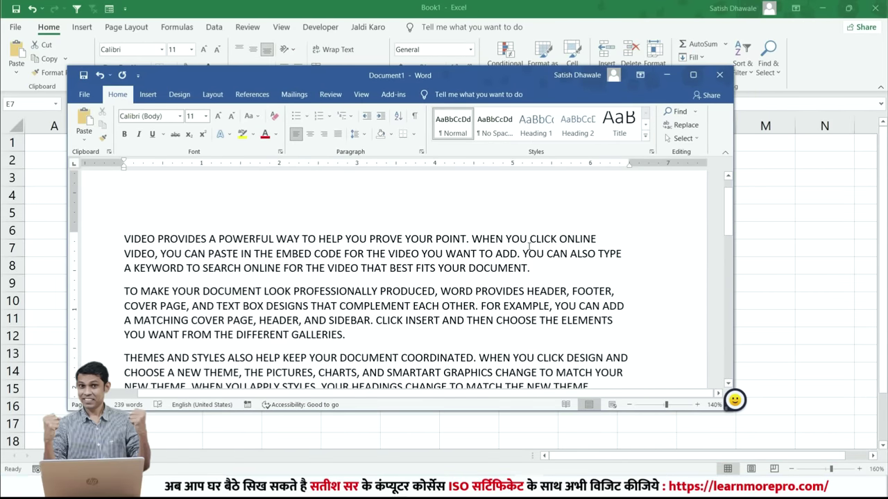
click(692, 75)
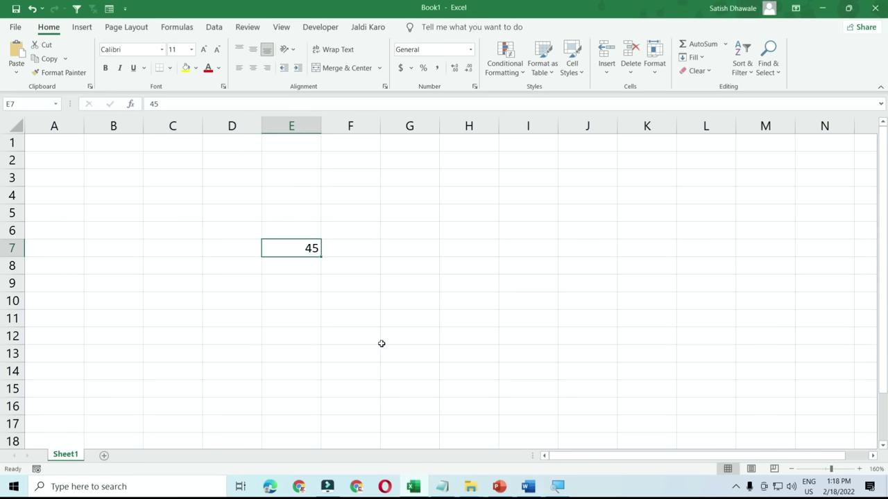
Add worksheets Sheet2 through Sheet5, then move focus into the ribbon with F6 and back with Esc
click(104, 455)
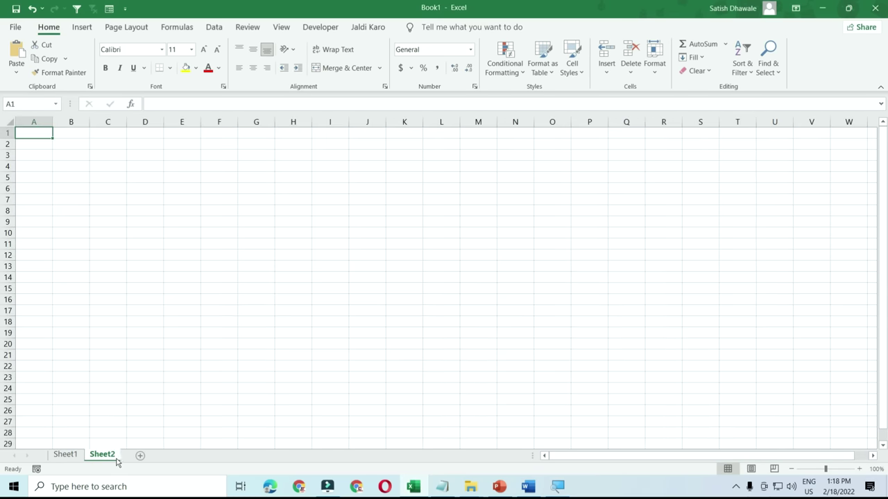
click(140, 455)
click(176, 455)
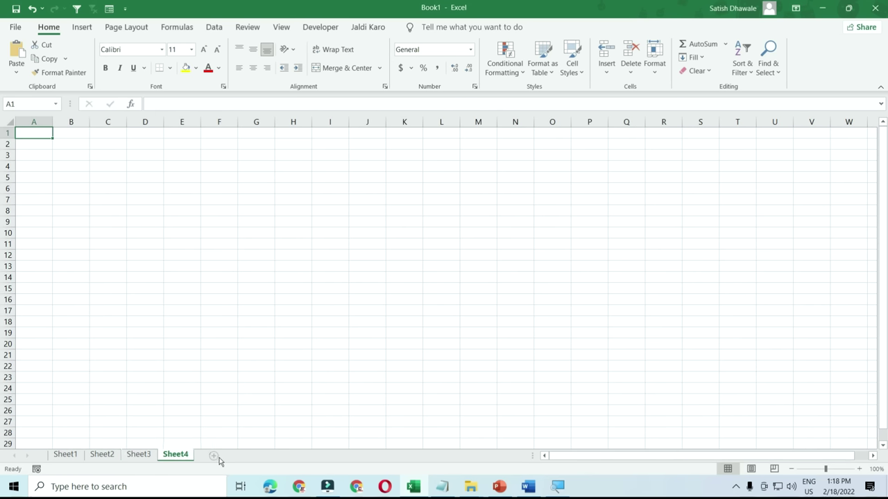
click(216, 458)
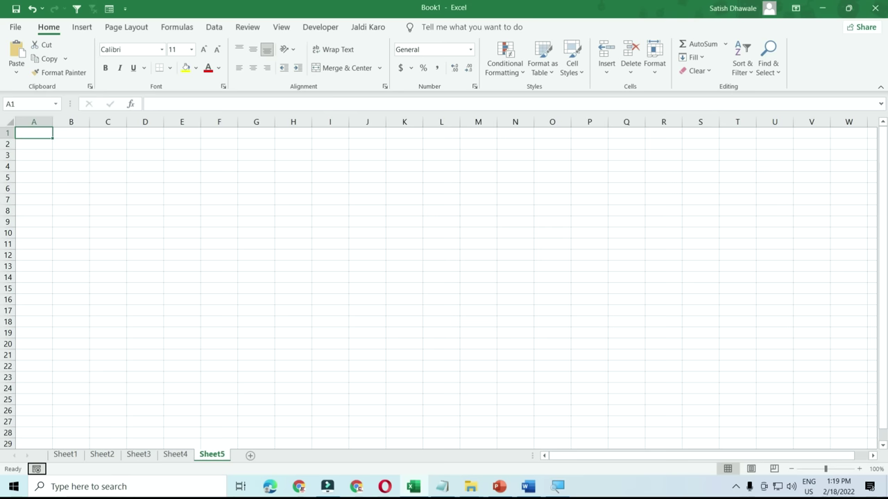
key(F6)
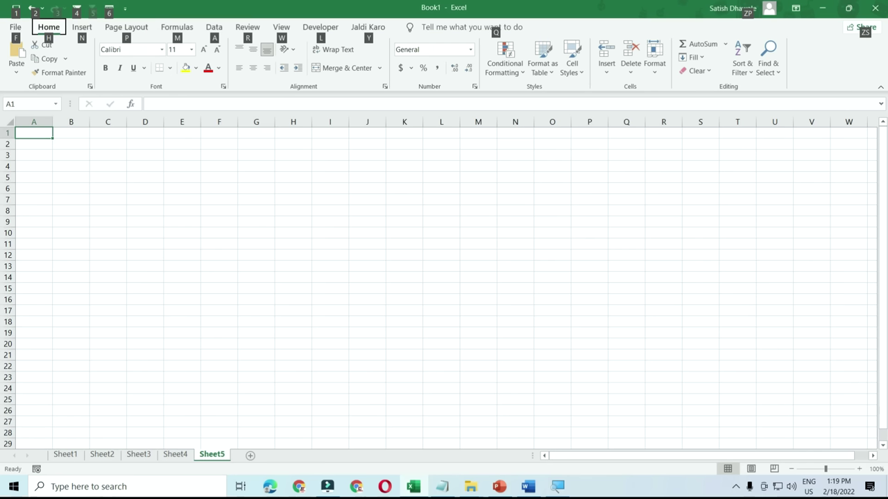
key(Escape)
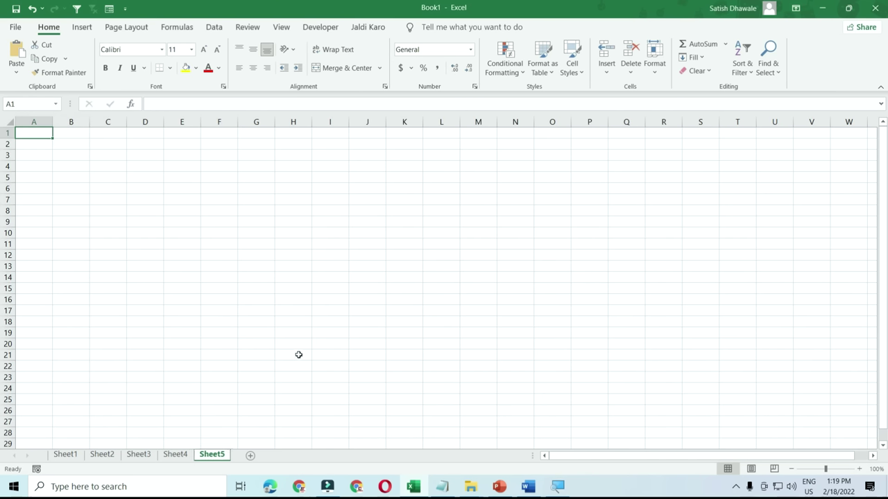
Extend and shrink the sheet group with Ctrl+Shift+PgUp/PgDn, then return to Sheet1 alone
key(ctrl+shift+Page_Up)
key(ctrl+shift+Page_Up)
key(ctrl+shift+Page_Up)
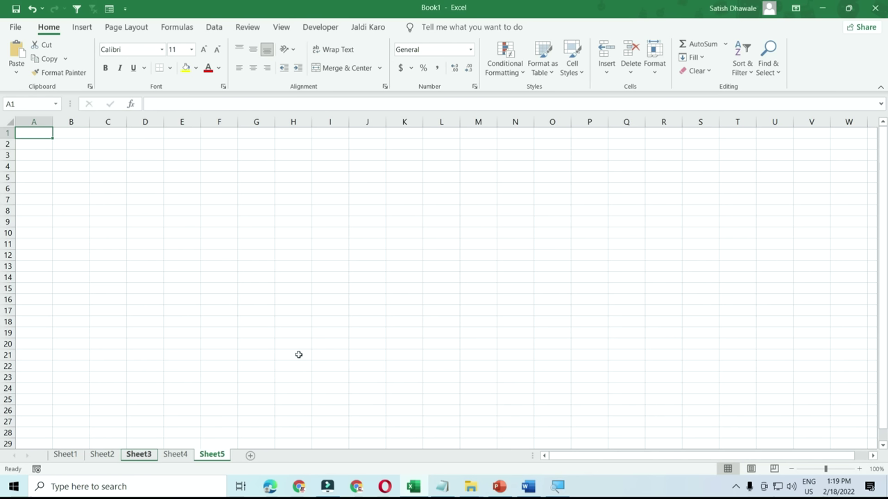
key(ctrl+shift+Page_Up)
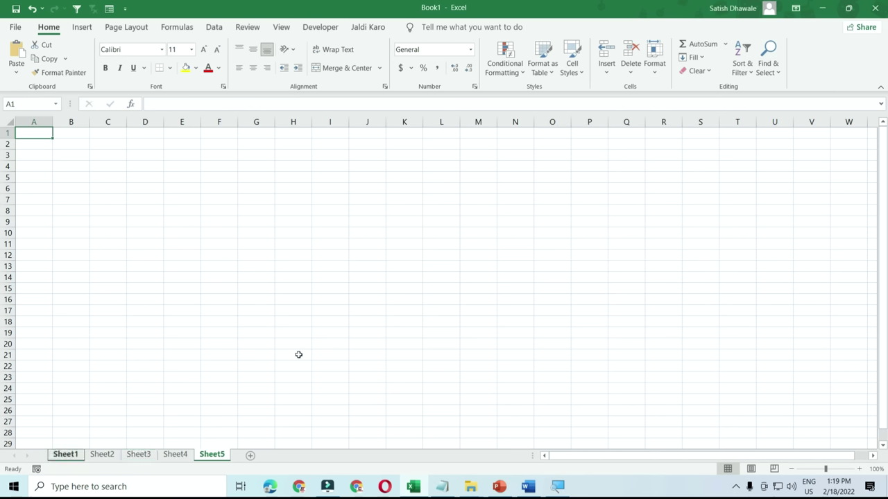
key(ctrl+shift+Page_Down)
key(ctrl+shift+Page_Down)
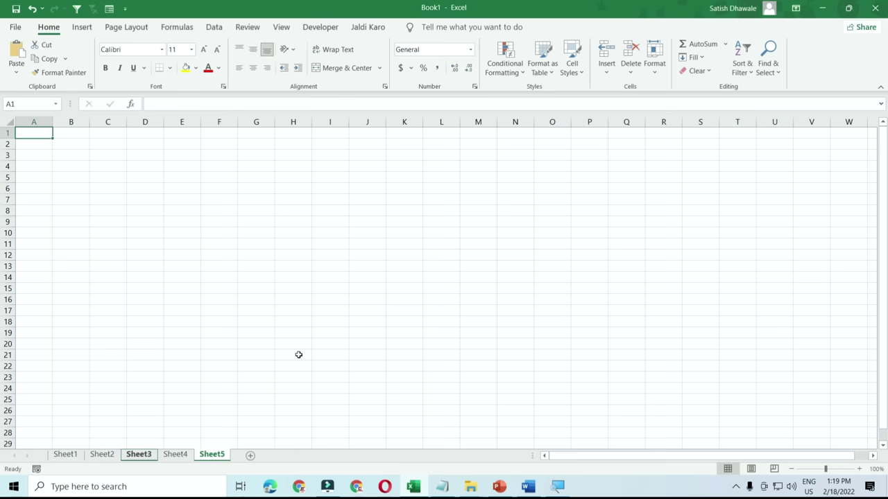
key(ctrl+shift+Page_Down)
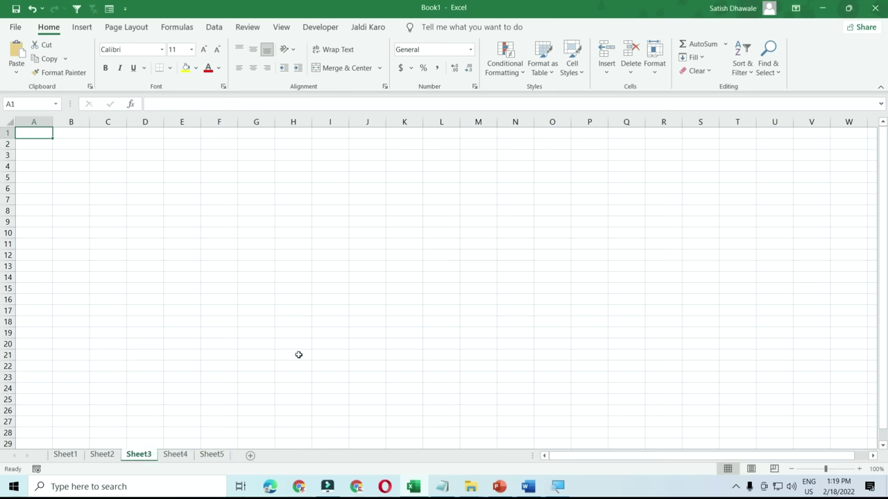
key(ctrl+shift+Page_Up)
key(ctrl+shift+Page_Up)
key(ctrl+Page_Up)
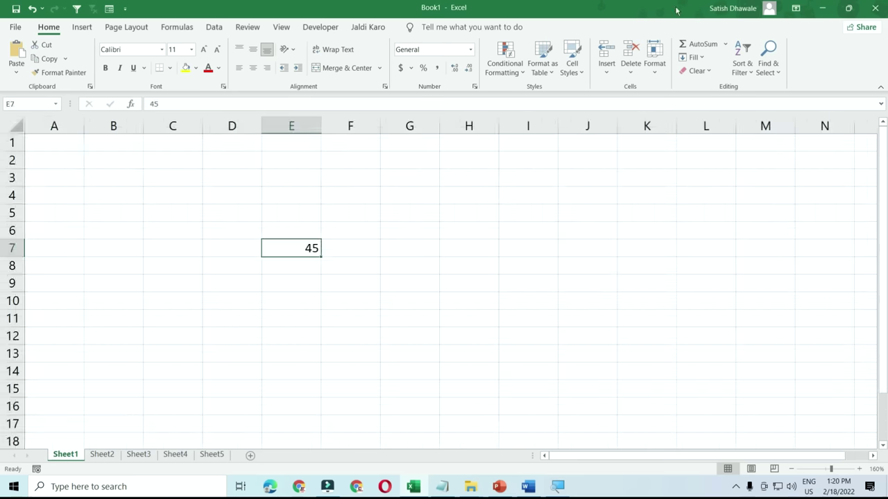
Minimize Excel and Word, then cycle keyboard focus through the pinned taskbar apps with Win+T
click(824, 10)
click(824, 10)
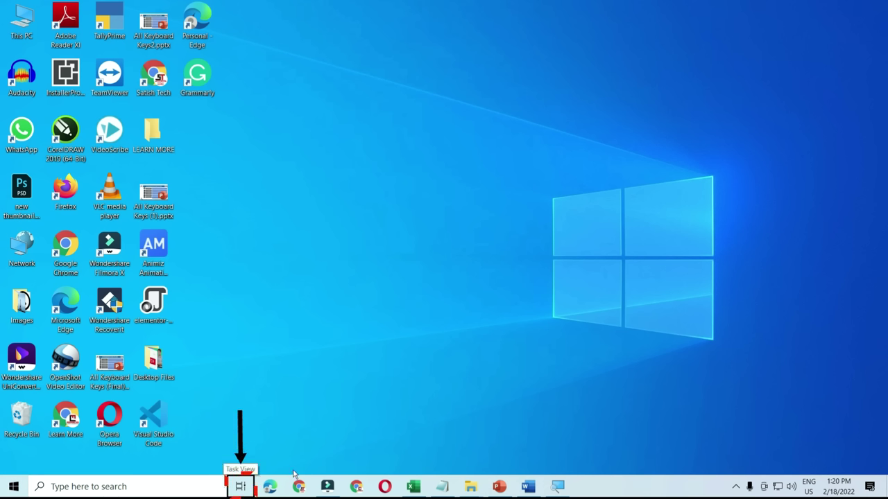
key(super+t)
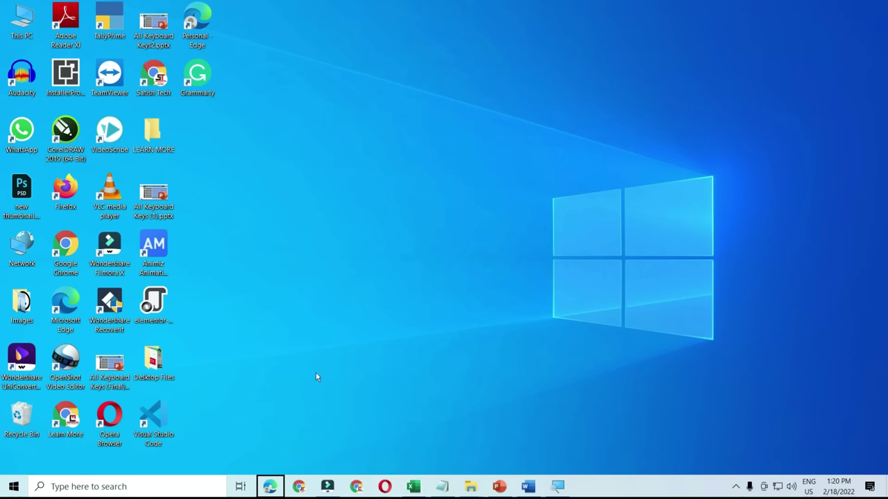
key(Right)
key(Right)
key(Left)
key(Left)
key(Right)
key(Right)
key(Right)
key(Right)
key(Right)
key(Left)
key(Left)
key(Left)
key(Left)
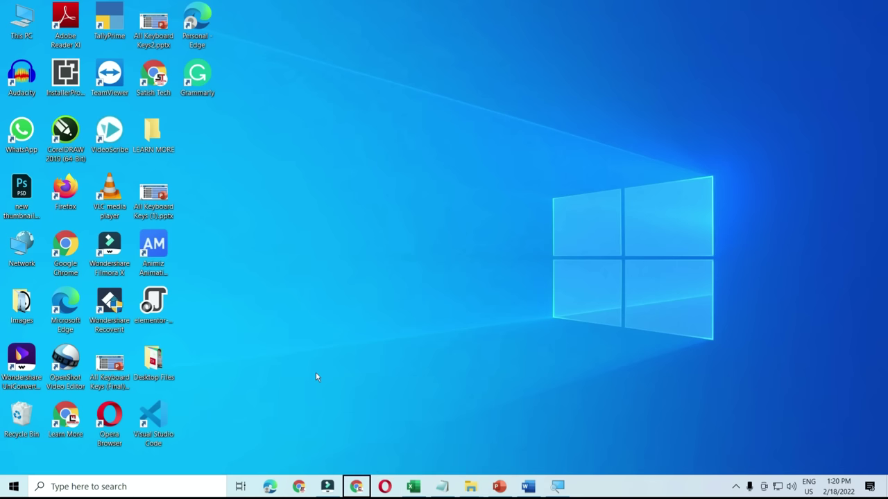
key(Left)
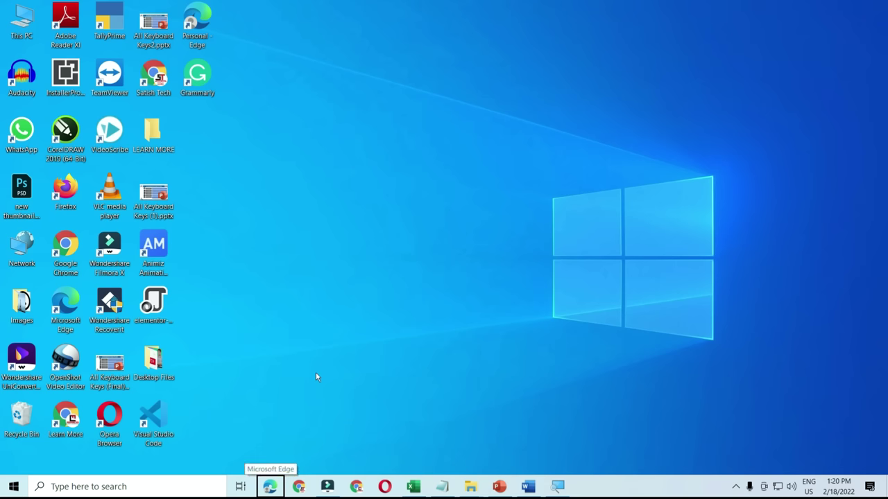
Step focus through the notification icons (volume, language, camera), then click the desktop to clear it
key(Tab)
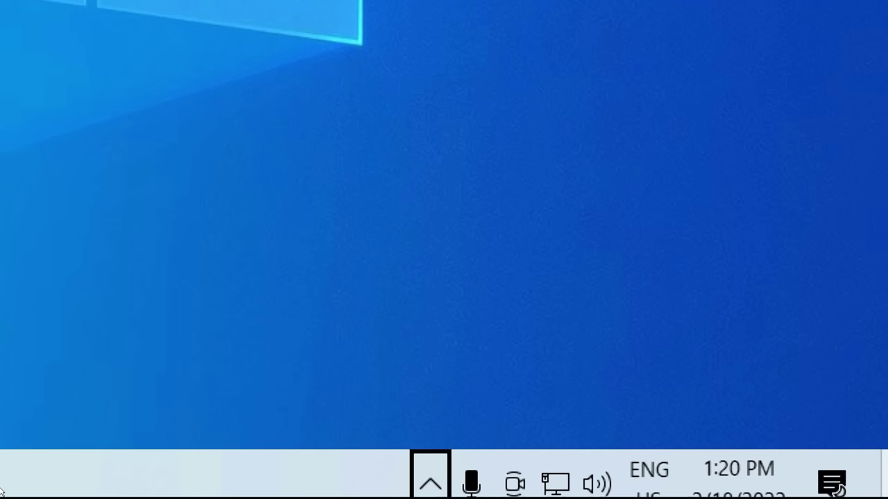
key(Right)
key(Right)
key(Right)
key(Right)
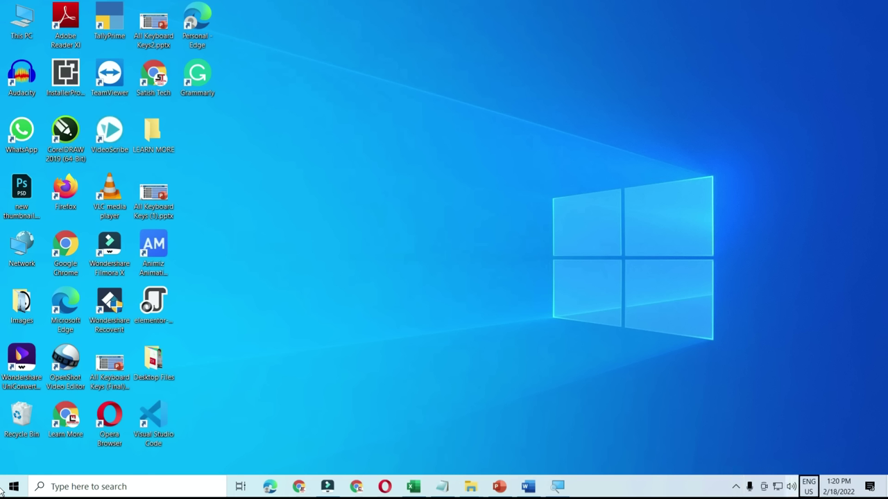
key(Left)
key(Left)
key(Left)
key(Left)
key(Right)
key(Right)
key(Right)
key(Right)
key(Right)
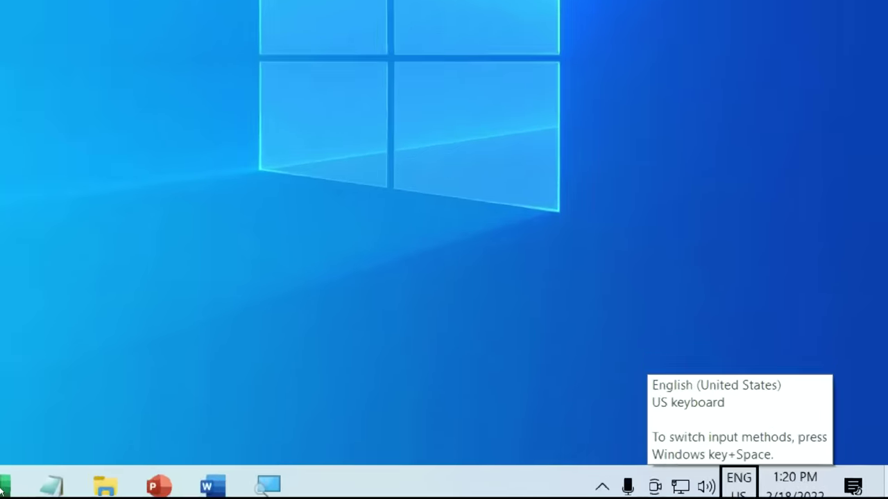
key(Left)
key(Left)
key(Left)
key(Left)
key(Left)
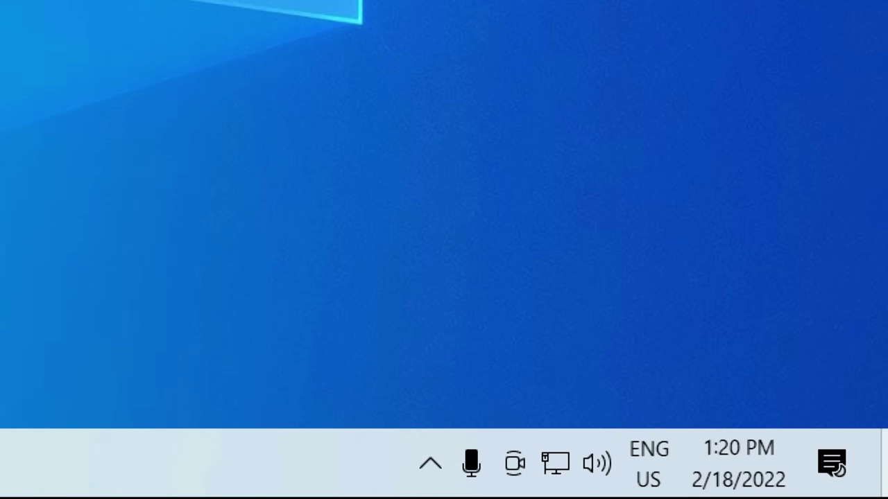
key(Right)
key(Right)
key(Right)
key(Right)
key(Right)
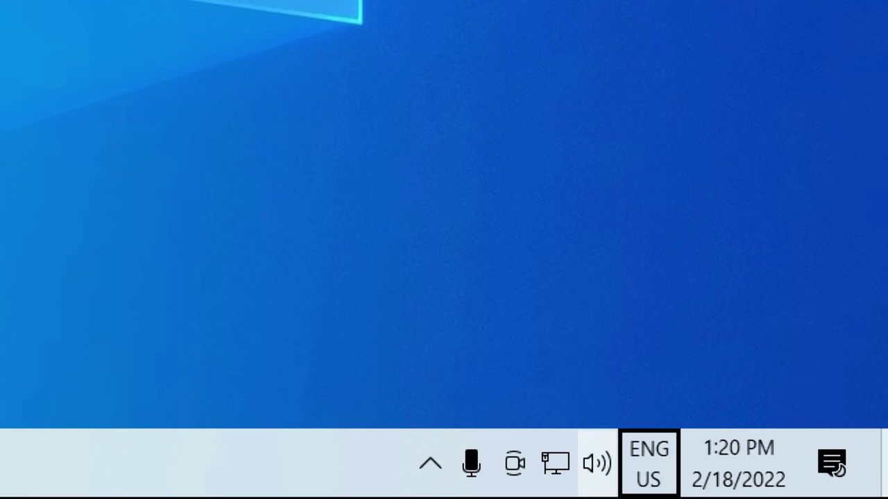
key(Left)
key(Left)
key(Left)
key(Right)
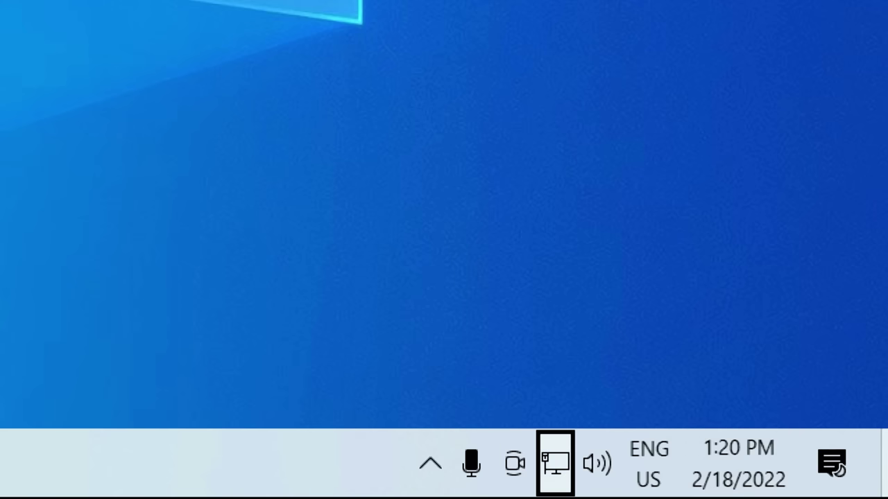
key(Right)
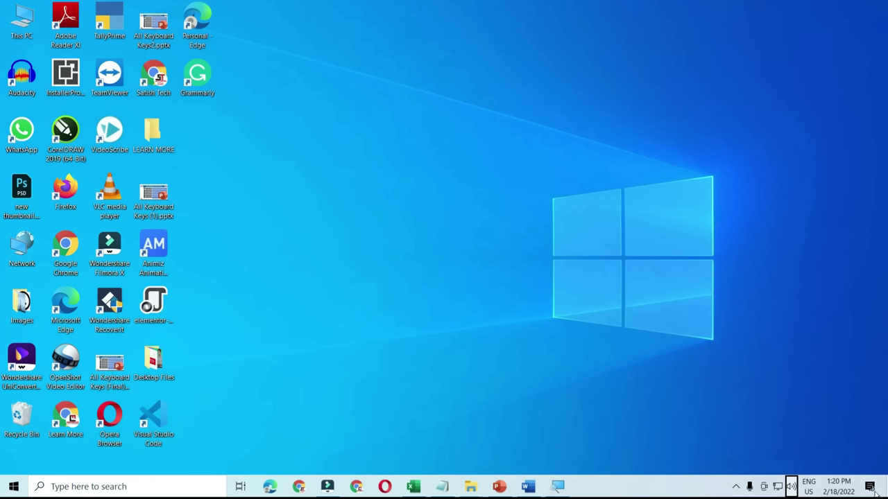
click(525, 215)
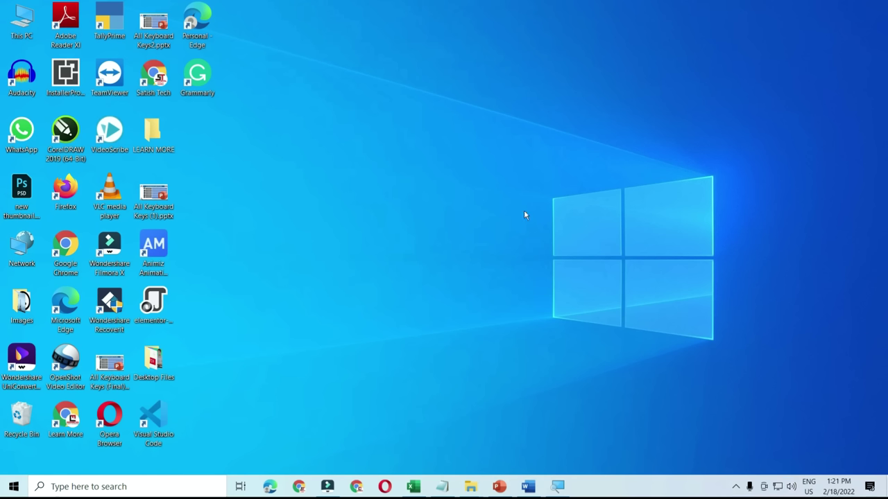
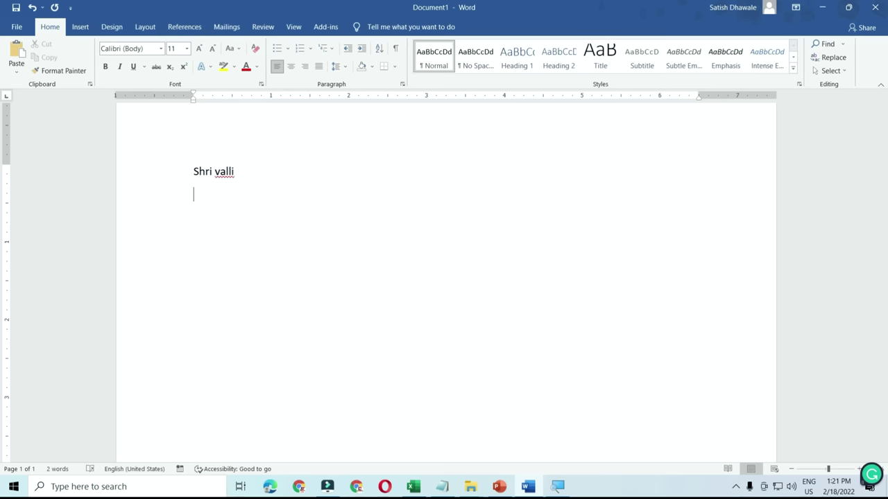
Join 'Shri valli' into the single word 'Shrivalli'
click(214, 172)
key(BackSpace)
key(Down)
Add the lines 'Computer' and misspelled 'Compter' below Shrivalli
text(computer)
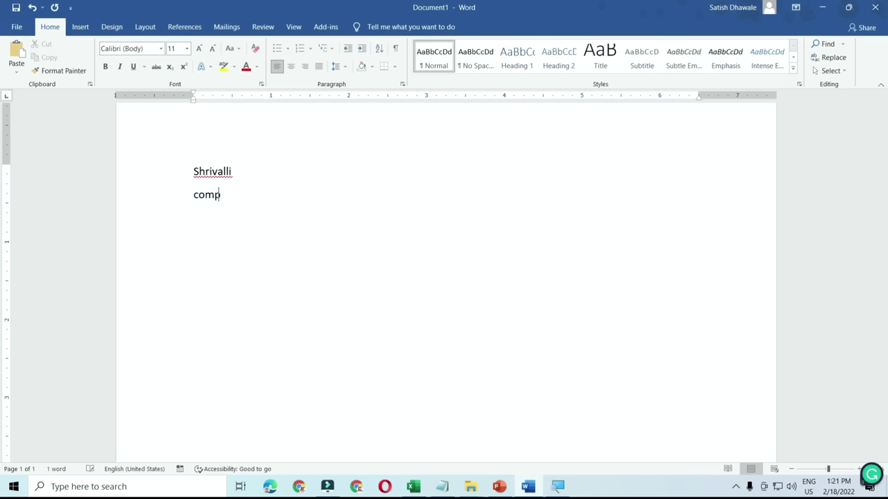
key(Return)
text(computer)
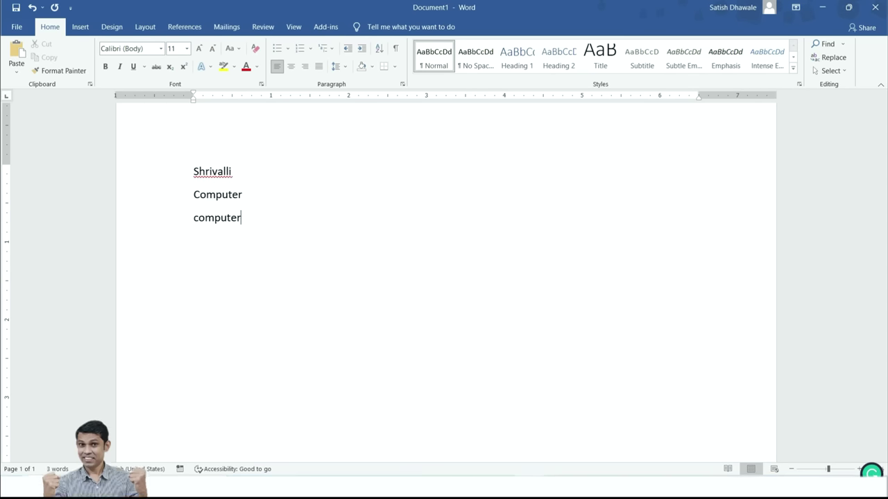
key(BackSpace)
key(BackSpace)
key(BackSpace)
key(BackSpace)
text(ter)
key(Return)
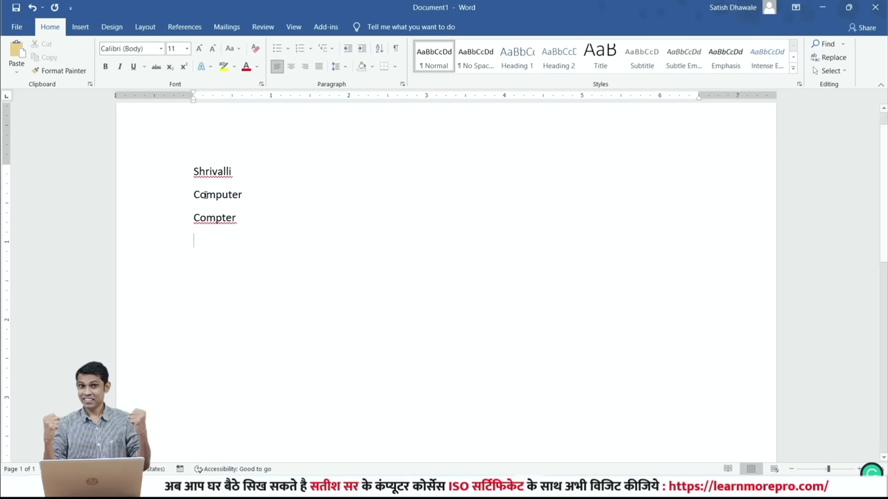
click(194, 172)
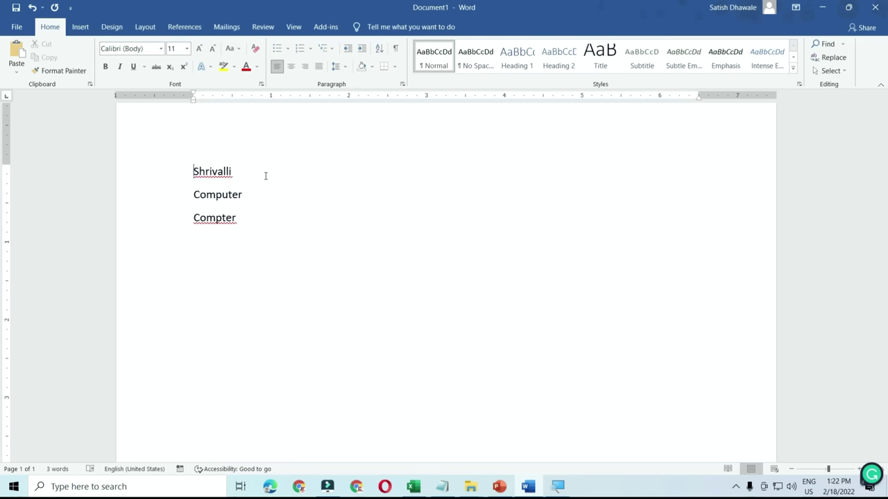
Run the spelling check with F7 and ignore Shrivalli once
key(F7)
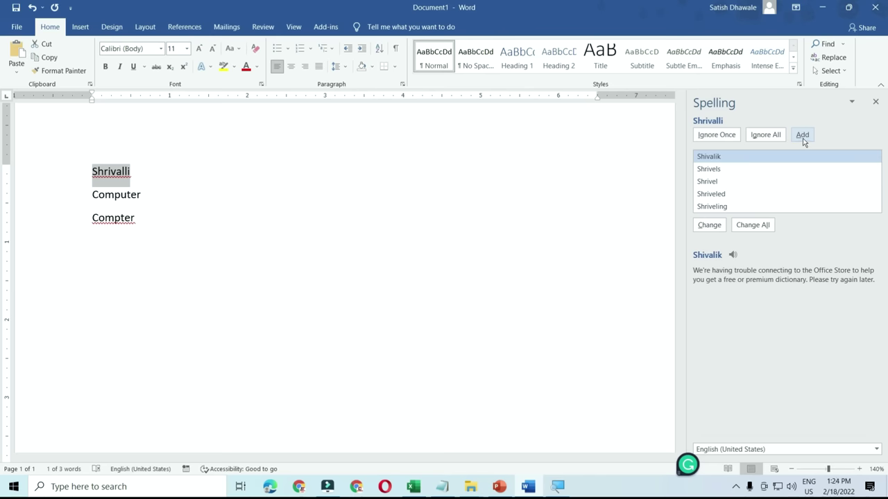
click(723, 138)
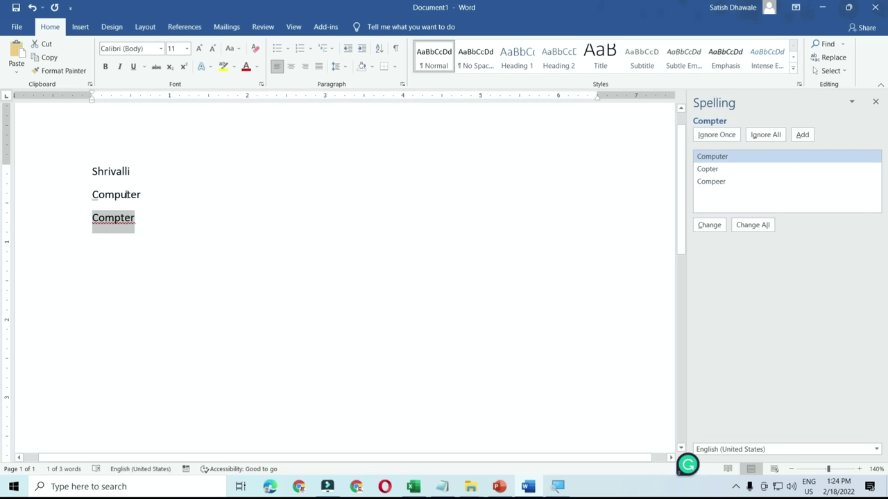
mouse_move(99, 201)
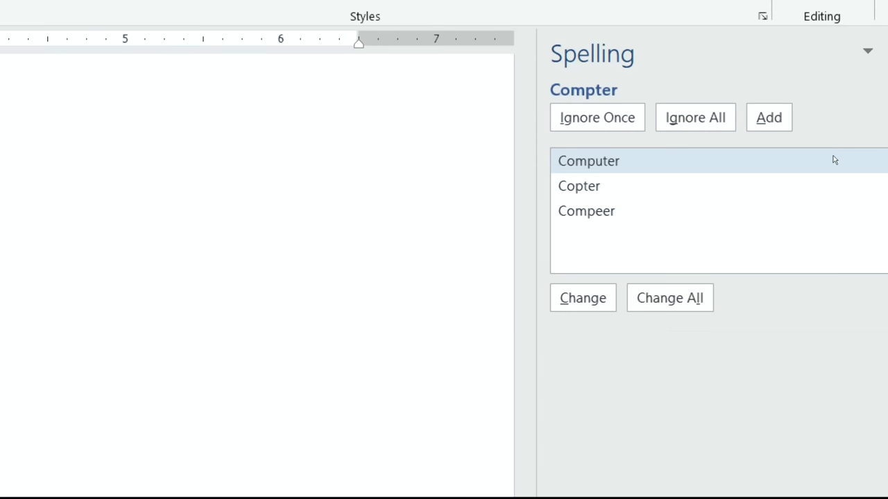
Correct Compter to the suggested Computer and dismiss the completion message
key(Down)
key(Down)
click(758, 164)
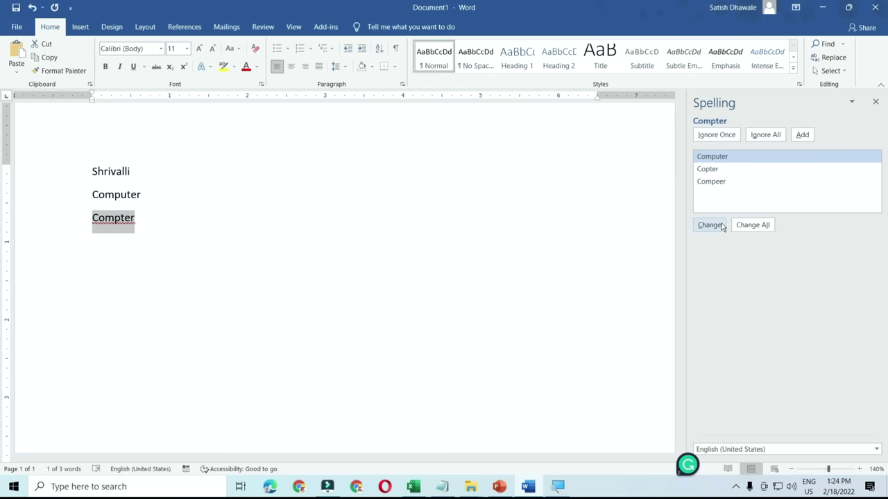
click(702, 226)
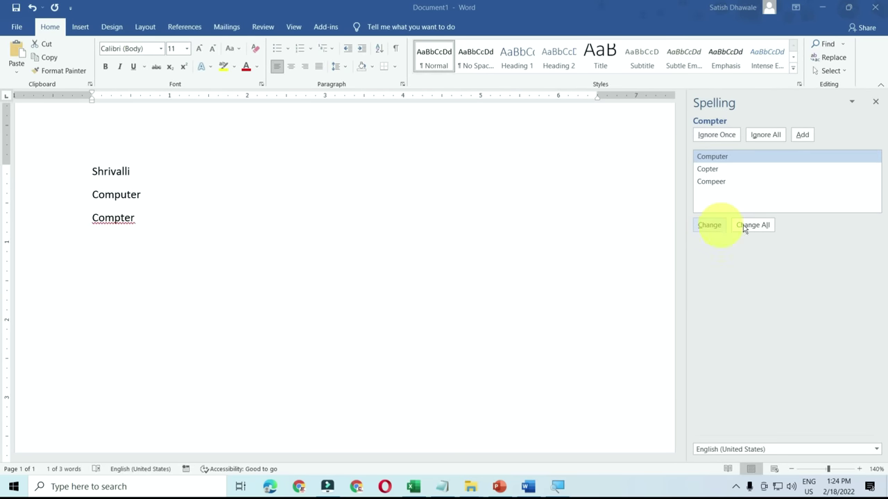
click(766, 229)
click(719, 158)
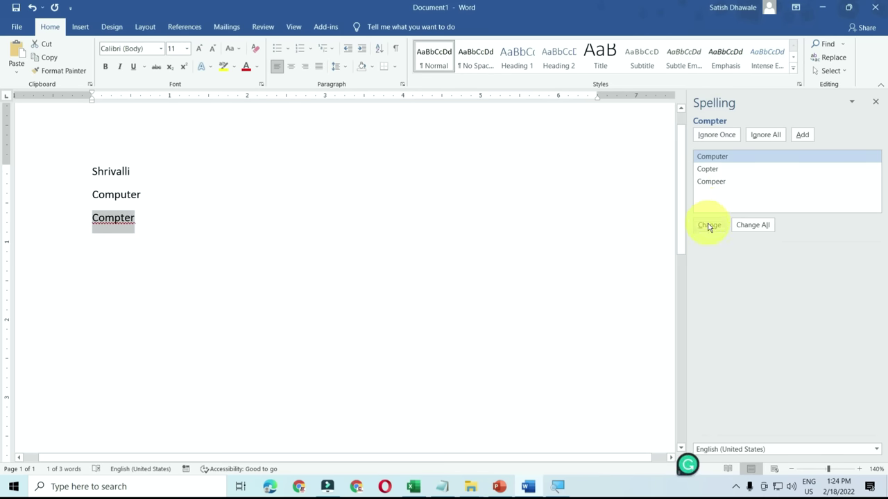
click(708, 226)
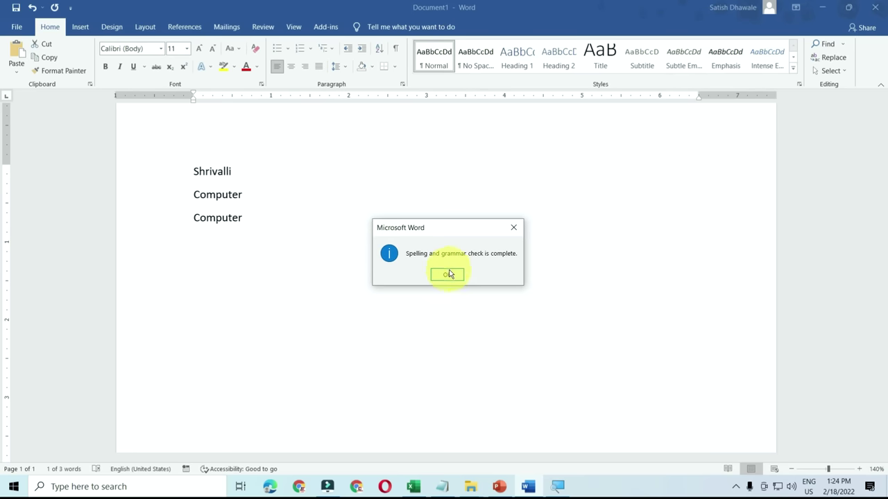
click(449, 276)
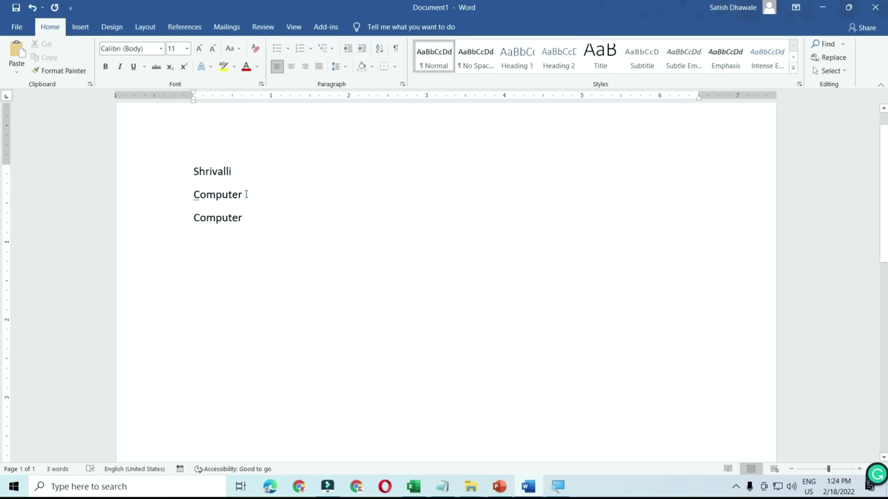
drag(247, 195, 188, 198)
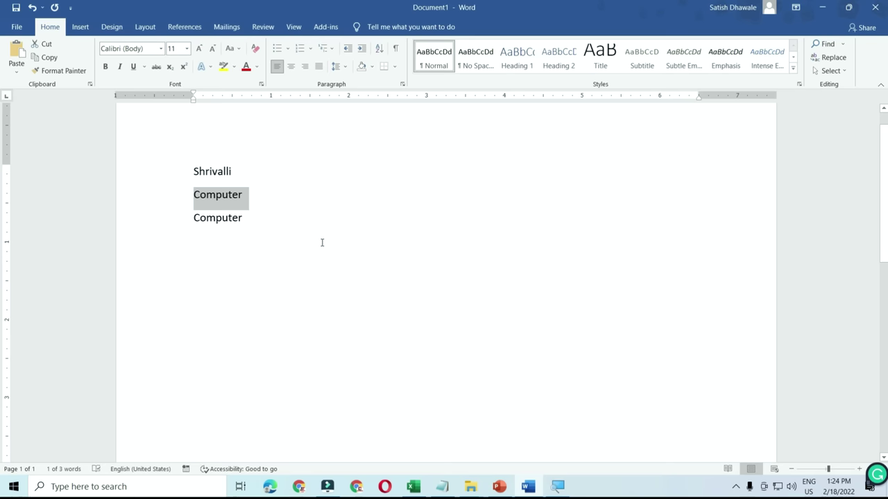
key(shift+F7)
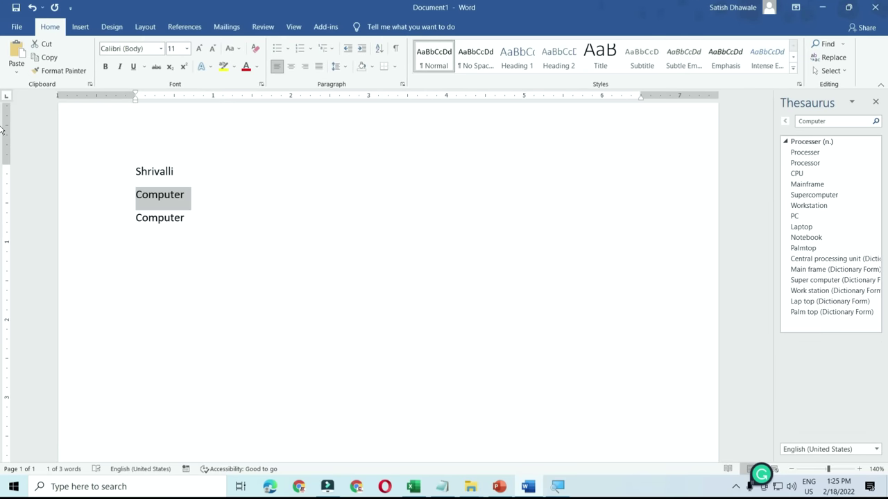
click(876, 103)
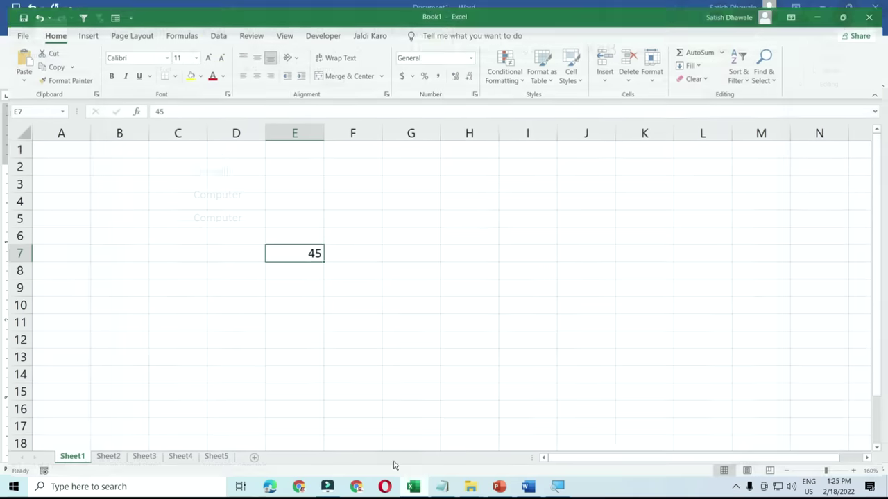
Select D4:F9 on Sheet1 and enter 45 into all 18 cells with Ctrl+Enter
click(393, 339)
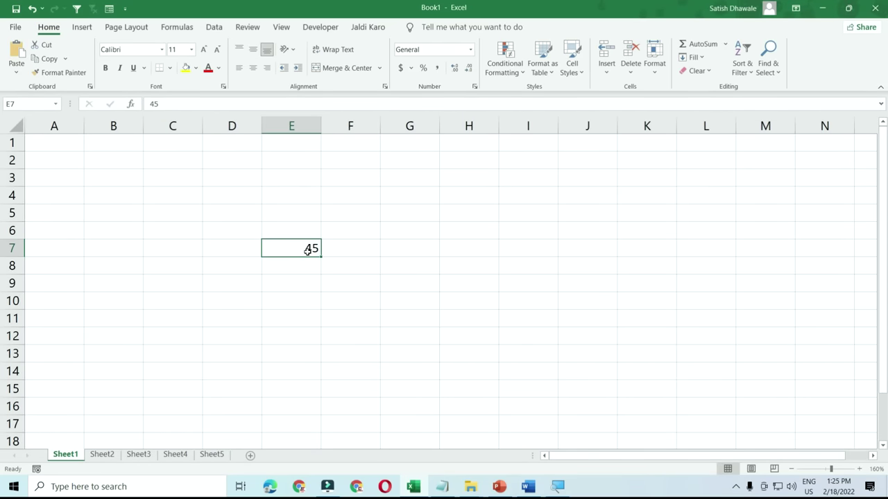
drag(239, 197, 343, 282)
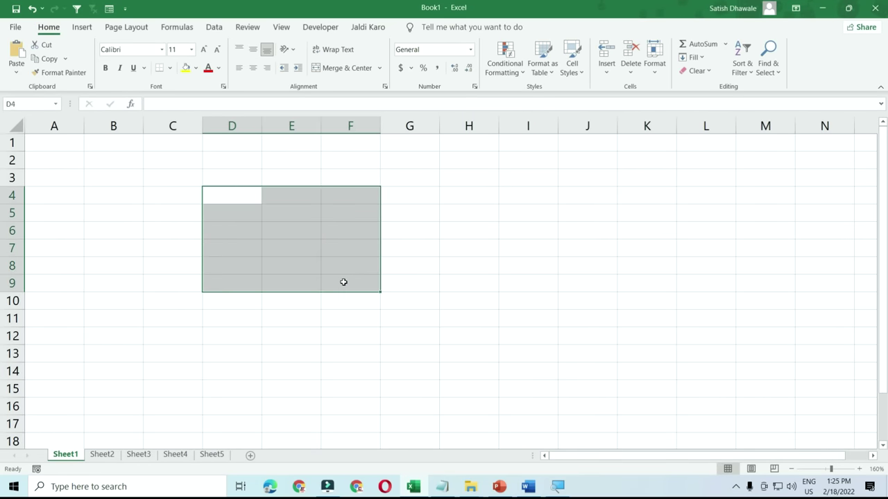
text(45)
key(Return)
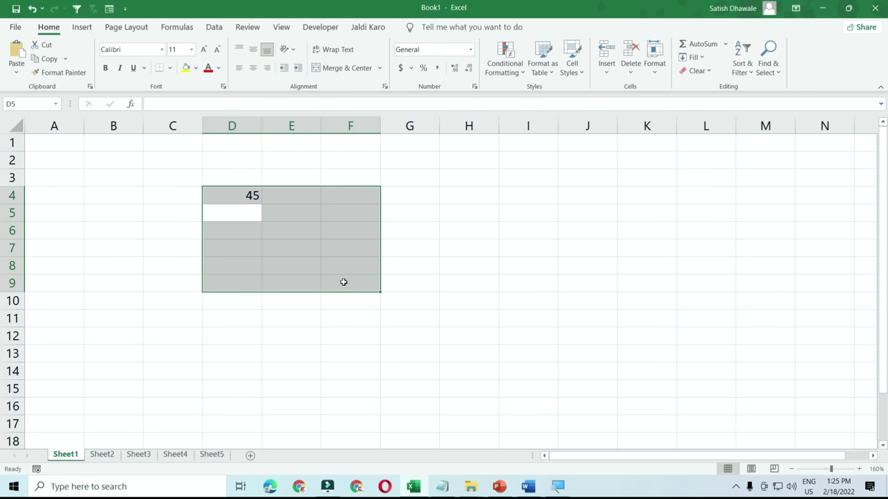
text(45)
key(ctrl+Return)
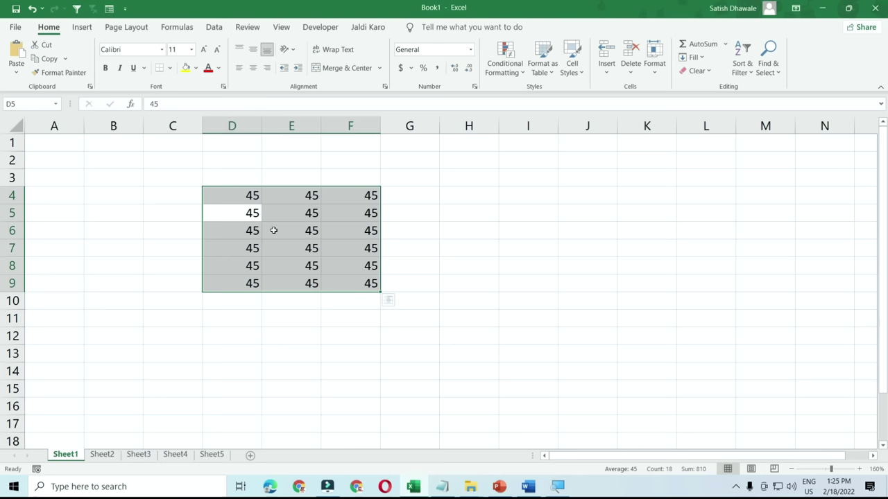
click(274, 230)
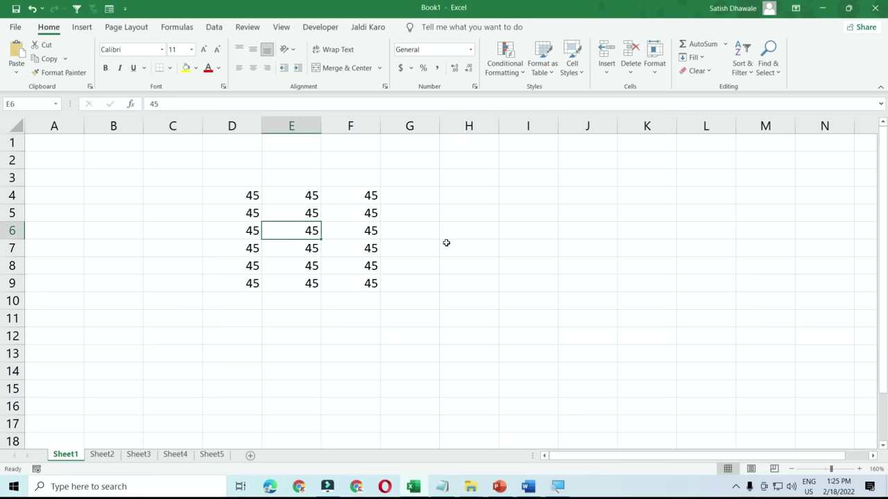
Grow and shrink the selection with Shift+arrows around D6, then move back to D6
key(shift+Right)
key(shift+Right)
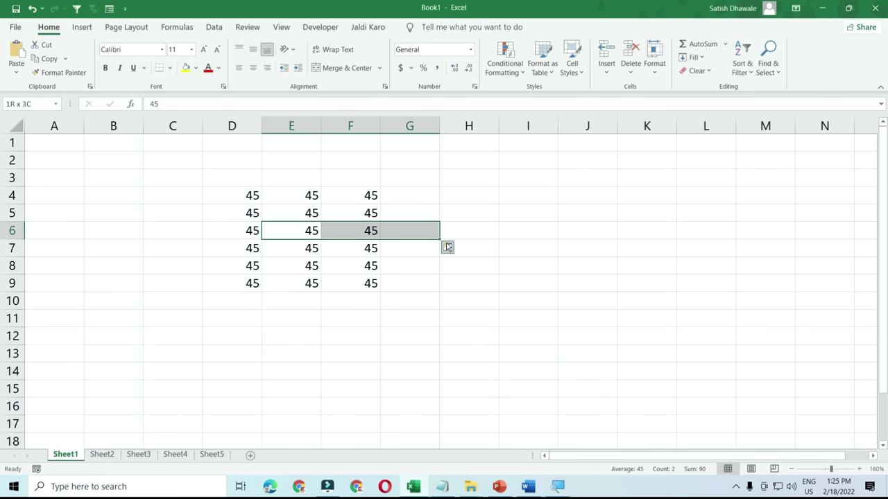
key(shift+Left)
key(shift+Down)
key(shift+Down)
key(shift+Up)
key(shift+Up)
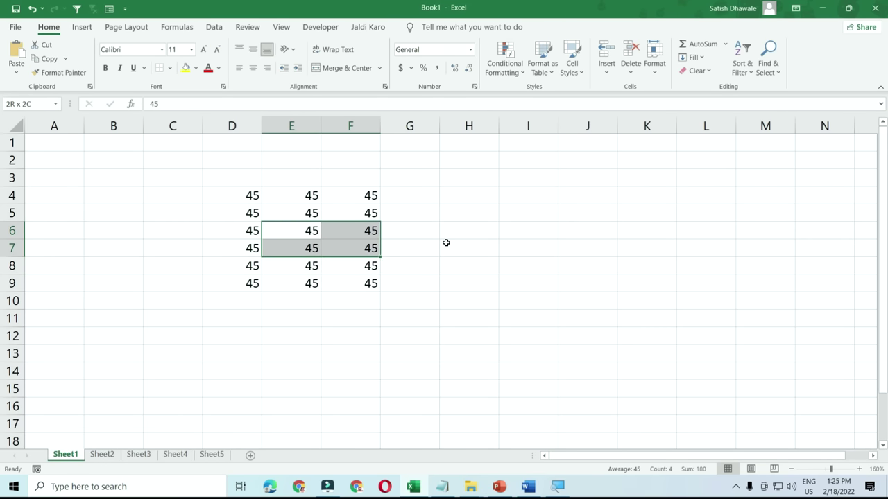
key(Left)
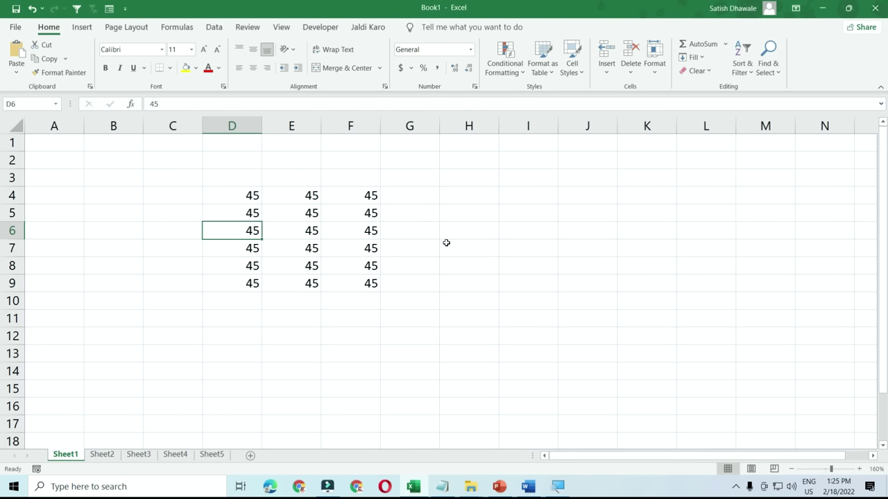
key(Right)
key(Right)
key(Left)
key(Left)
key(Down)
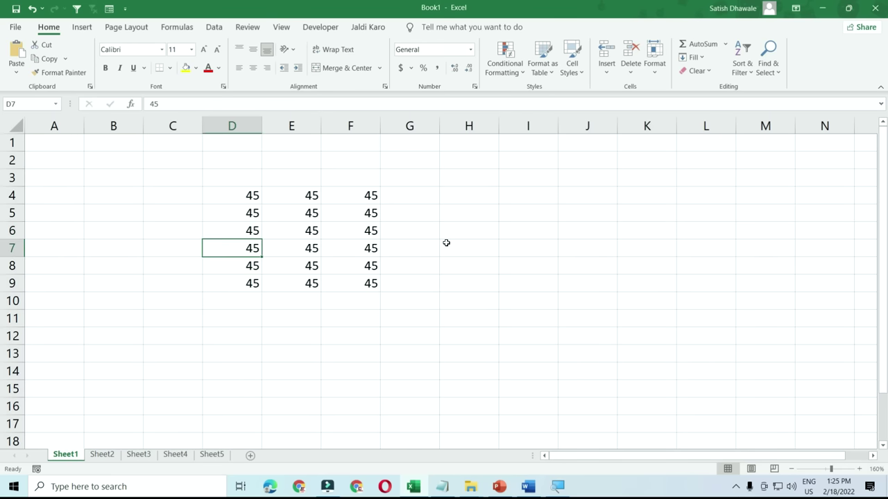
key(Up)
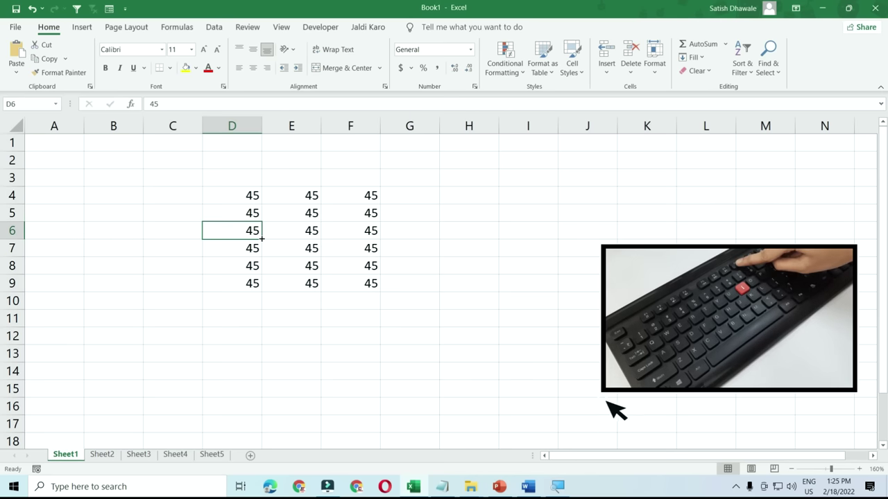
Reshape the selection in F8 extend mode, ending on D6:F8, then exit the mode
key(F8)
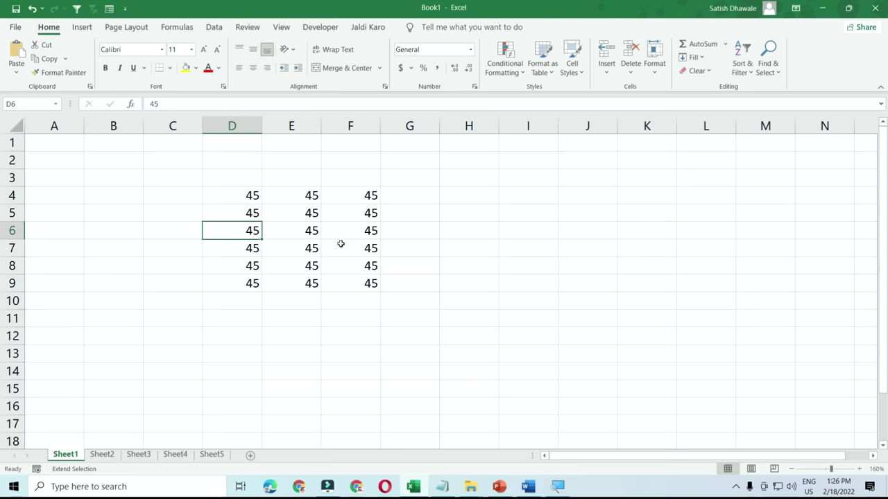
key(Right)
key(Right)
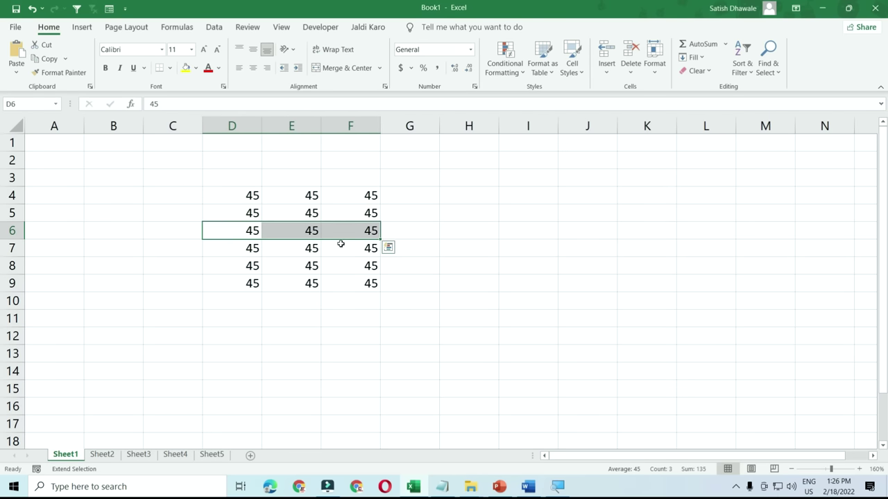
key(Down)
key(Down)
key(Down)
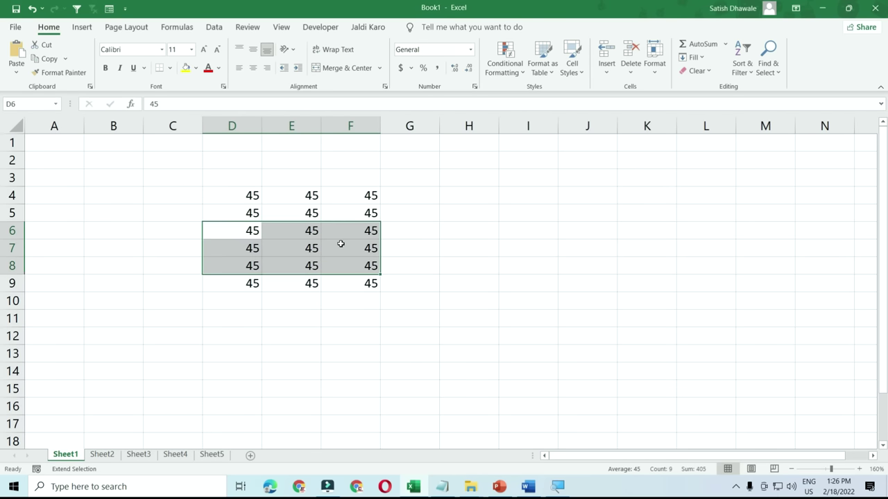
key(Up)
key(Up)
key(Up)
key(Up)
key(Up)
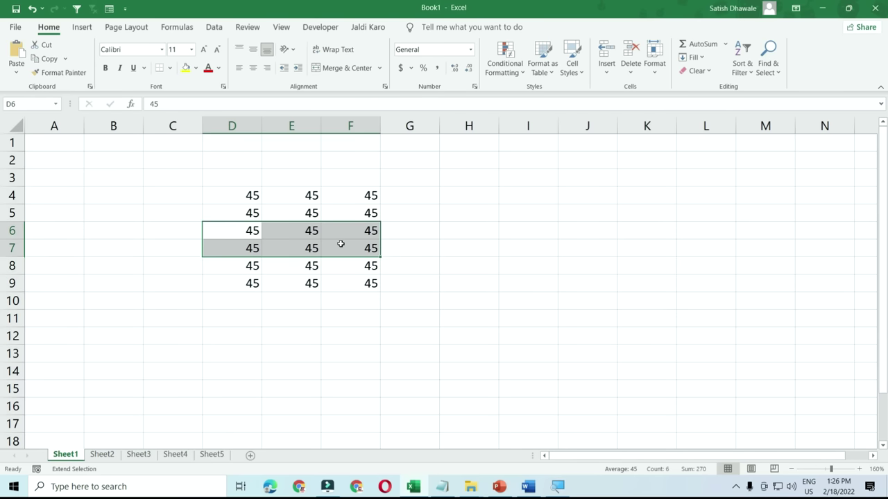
key(Down)
key(Down)
key(Down)
key(Left)
key(Left)
key(Left)
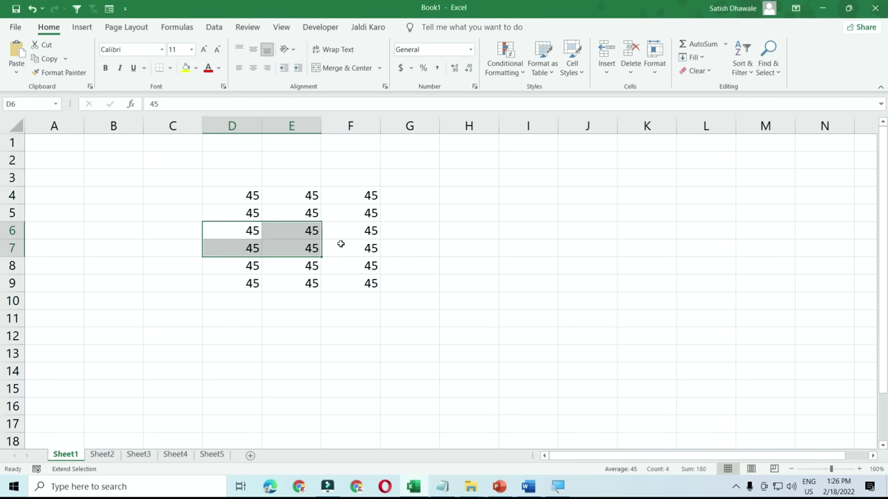
key(Up)
key(Right)
key(Down)
key(Down)
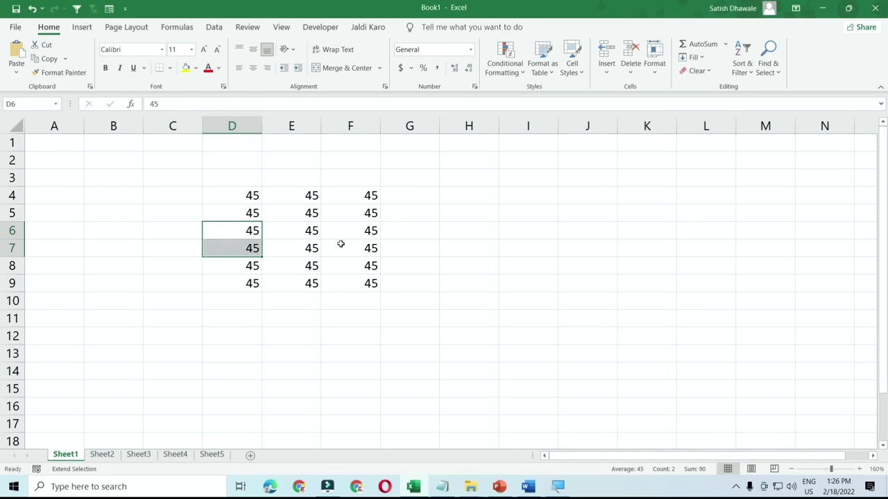
key(Left)
key(Up)
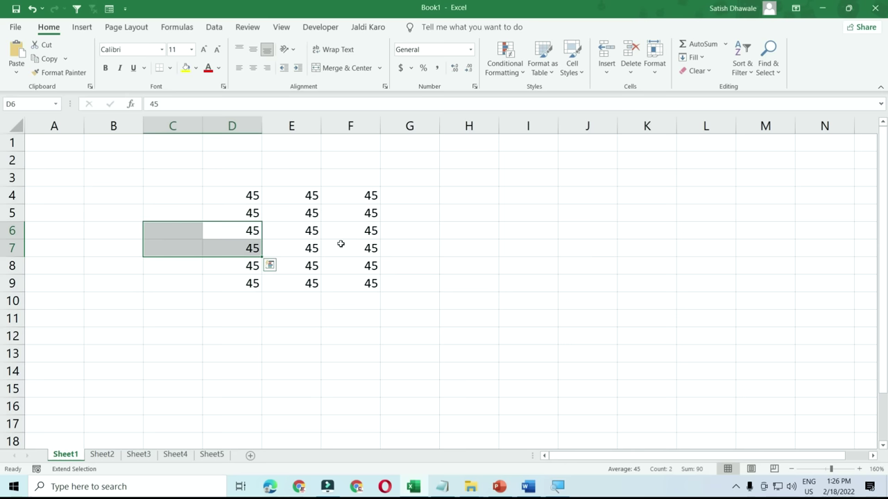
key(Up)
key(Up)
key(Down)
key(Down)
key(Right)
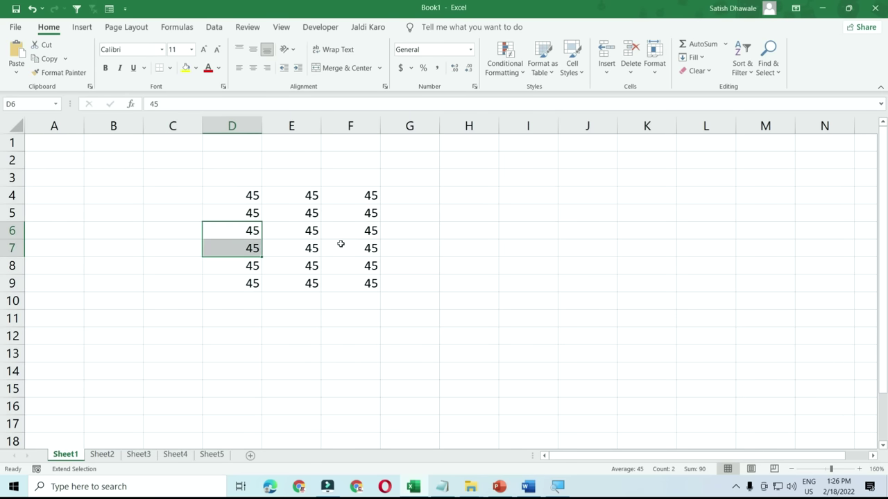
key(Right)
key(Down)
key(Right)
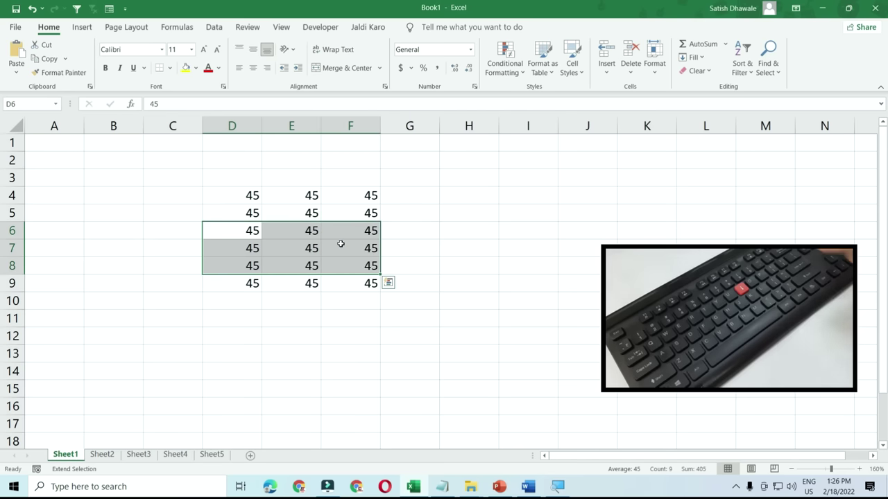
key(F8)
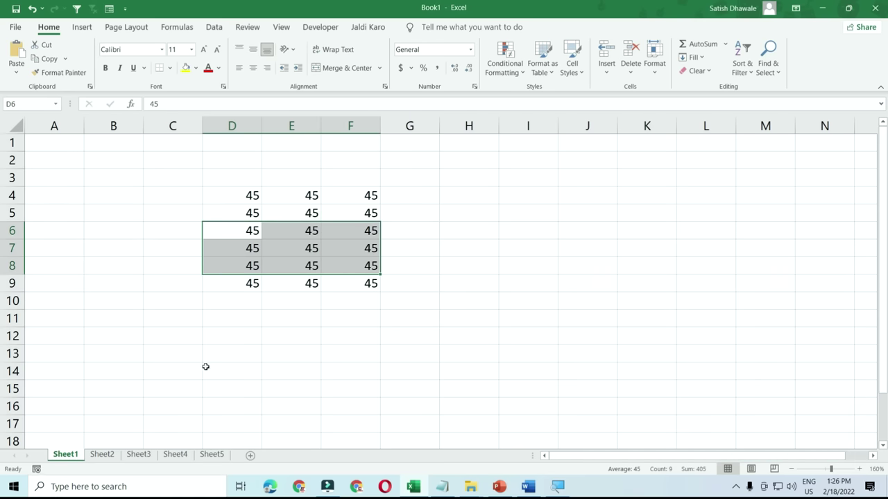
Extend a selection from E5 to E5:E8 with F8, then open the Macro dialog with Alt+F8
key(Down)
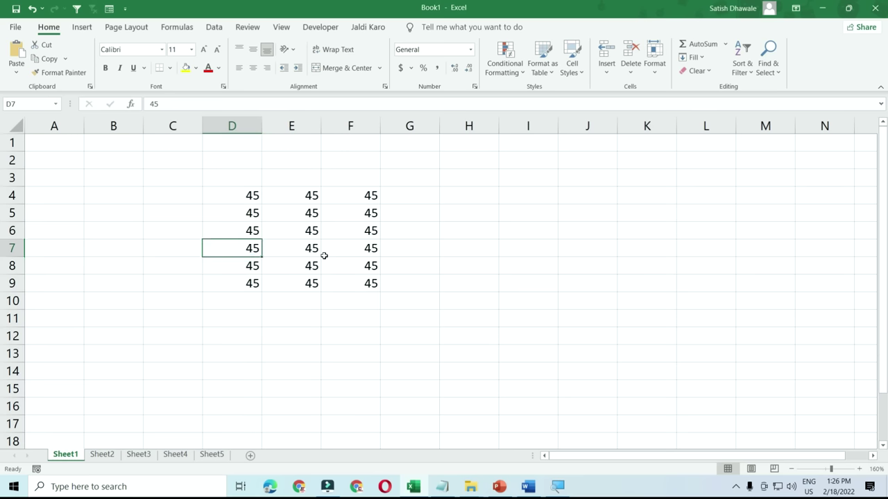
key(Up)
key(Up)
key(Up)
key(Down)
key(Down)
key(Down)
key(Right)
key(Right)
key(Up)
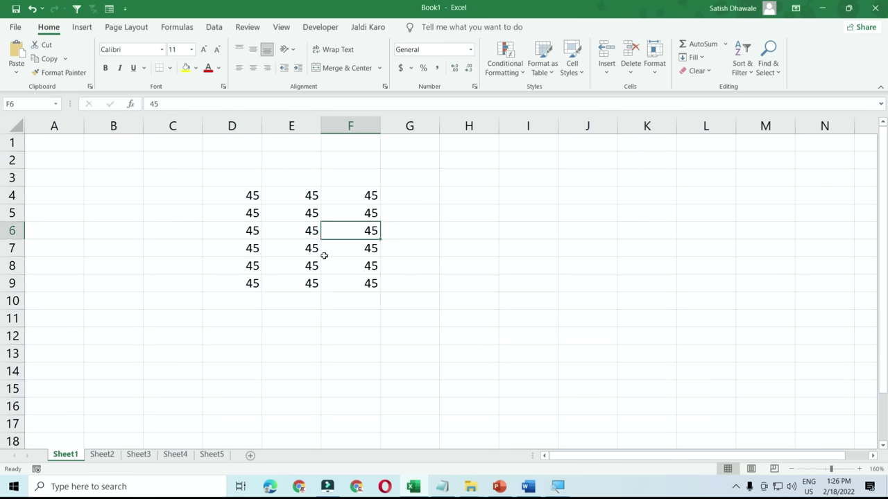
key(Up)
key(Left)
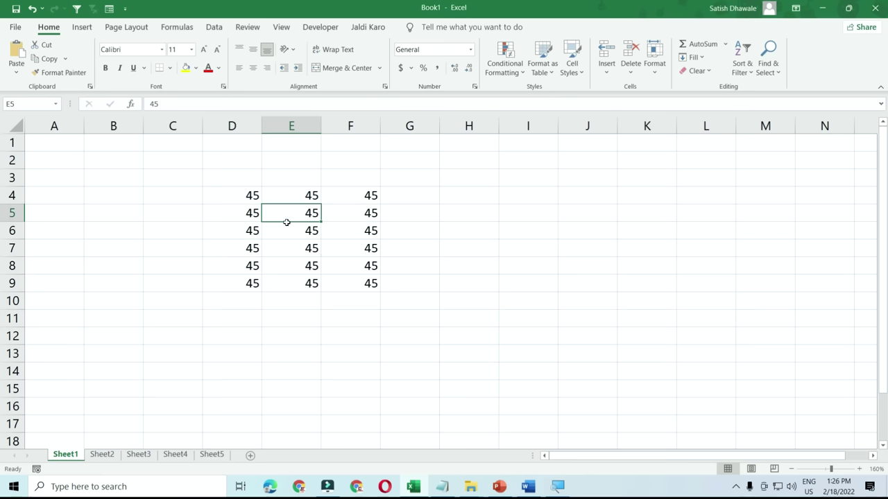
key(F8)
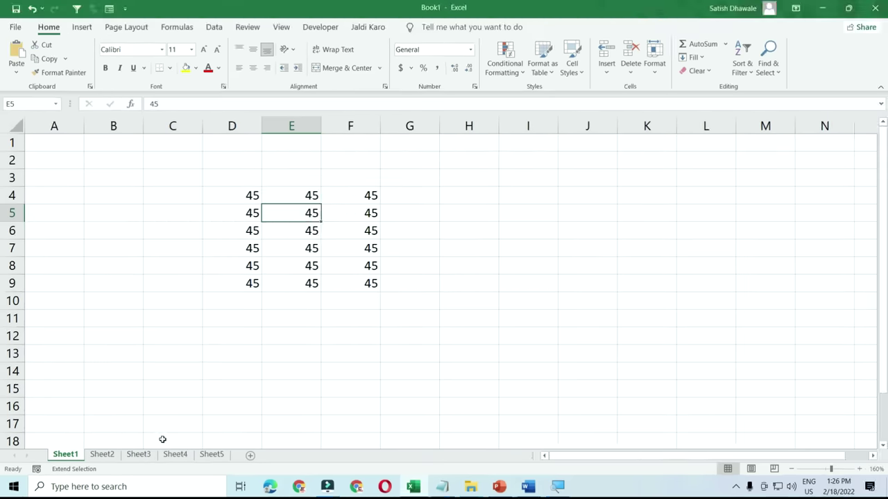
key(Down)
key(Down)
key(Down)
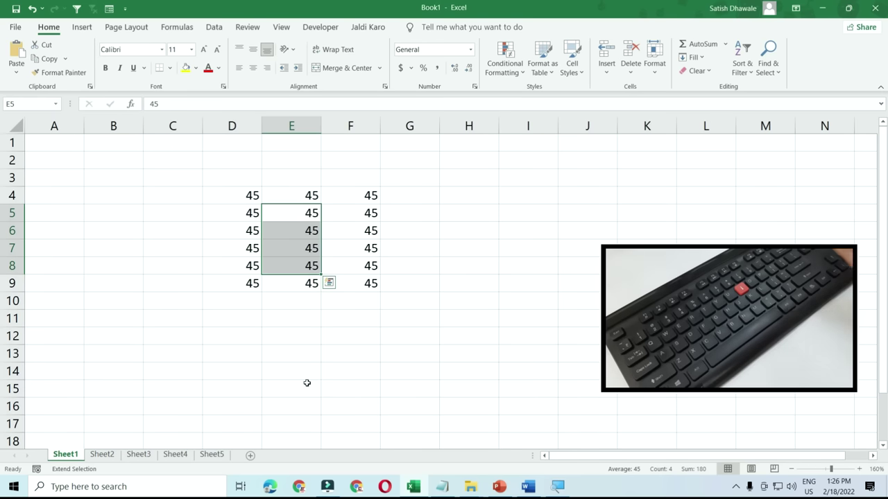
key(F8)
key(Down)
key(Down)
key(Down)
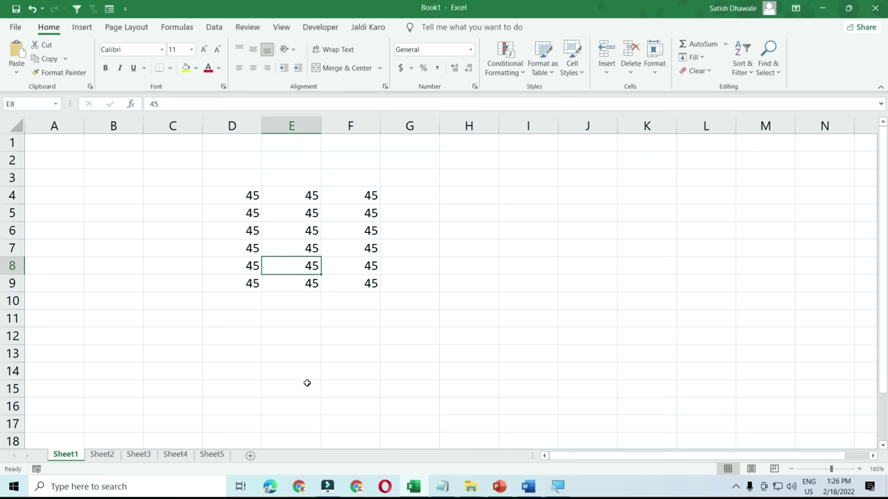
key(alt+F8)
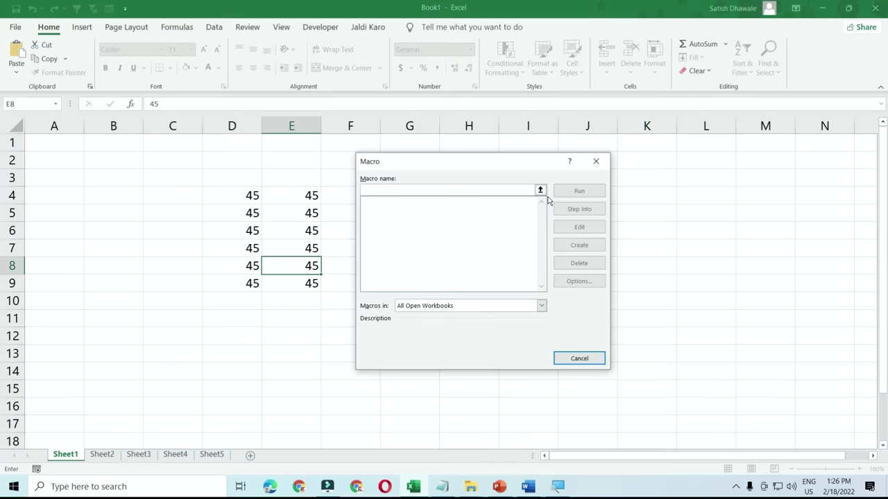
Close the Macro dialog with its title-bar X, back to Sheet1
click(596, 161)
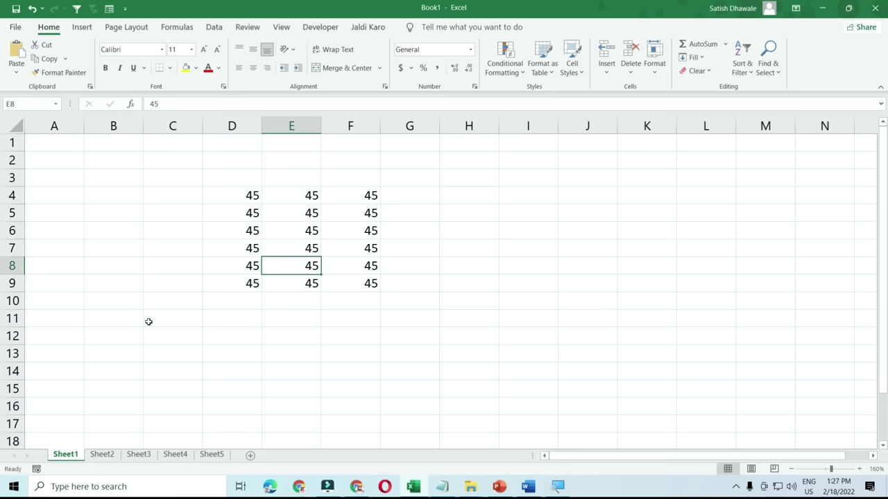
key(alt+Tab)
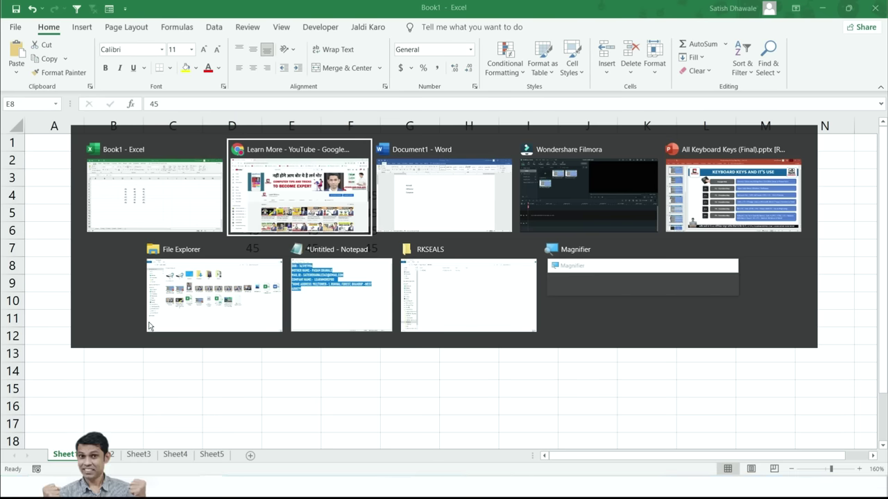
scroll(365, 278, down, 2)
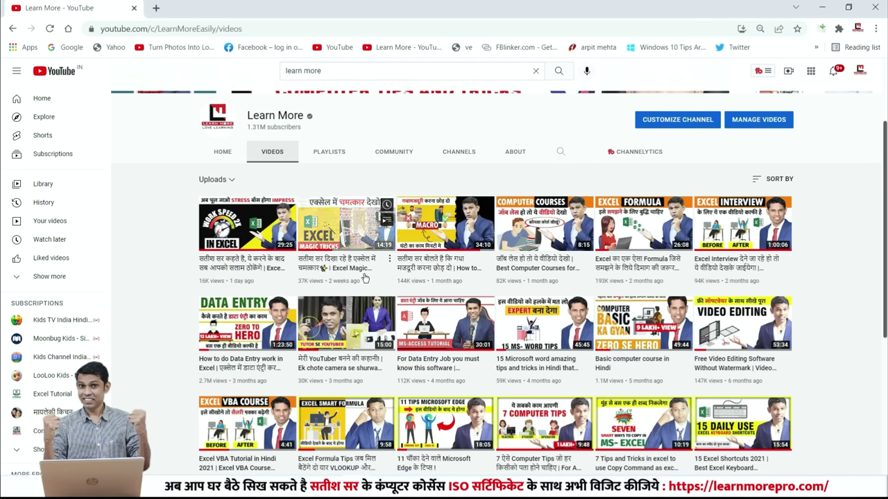
mouse_move(458, 263)
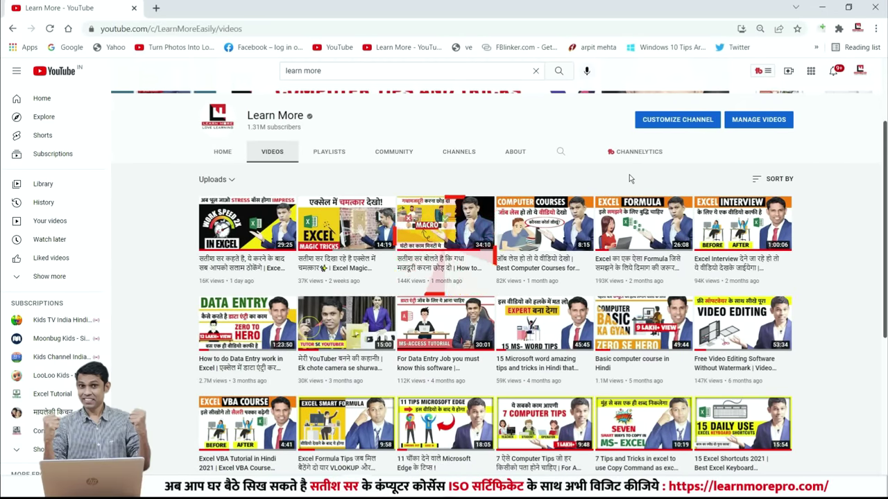
key(alt+Tab)
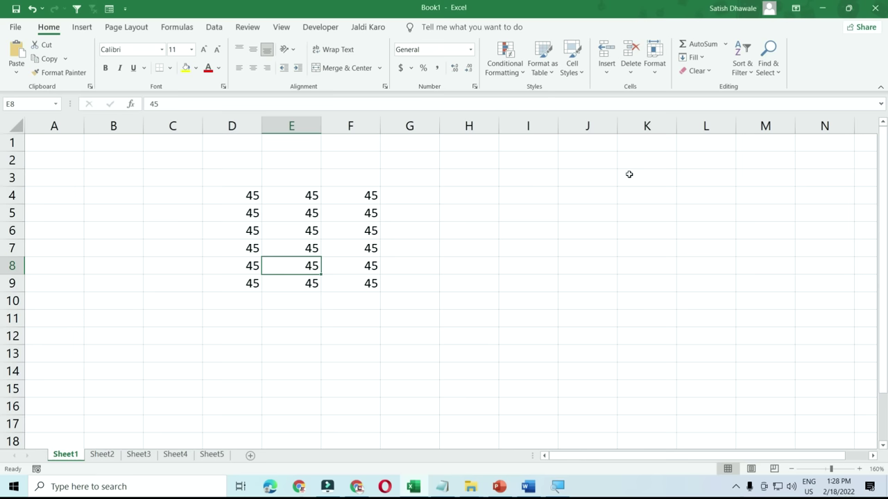
Build the formula =SUM(F4:F9) in F10
key(Up)
key(Right)
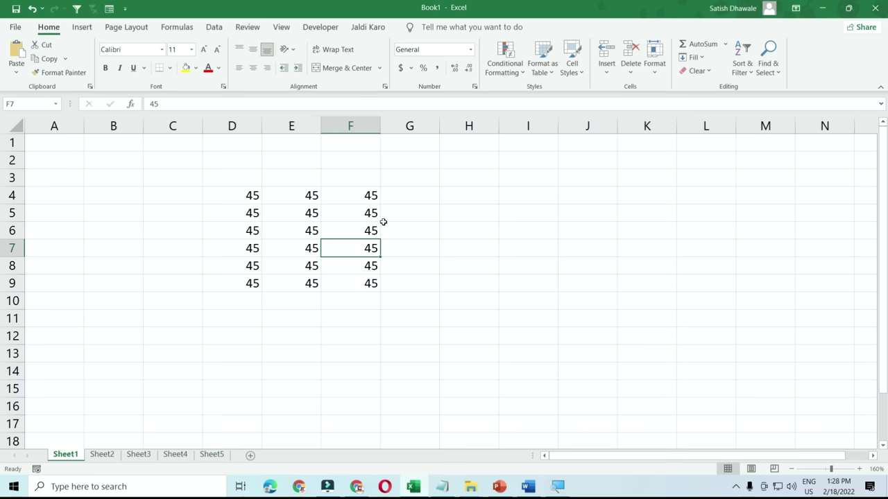
click(368, 303)
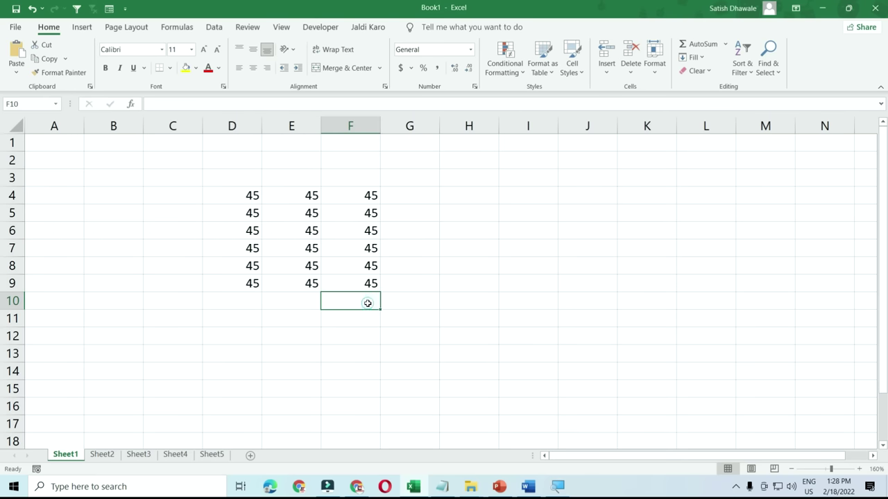
text(=sum)
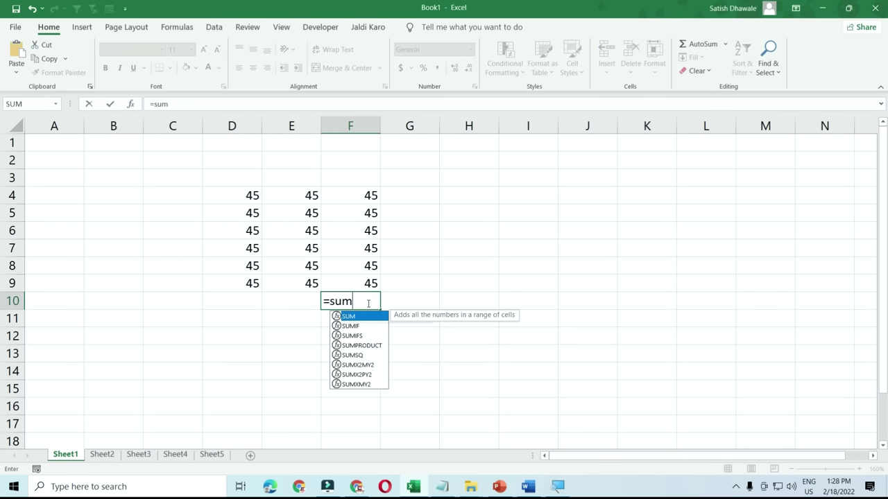
key(Tab)
drag(355, 202, 369, 284)
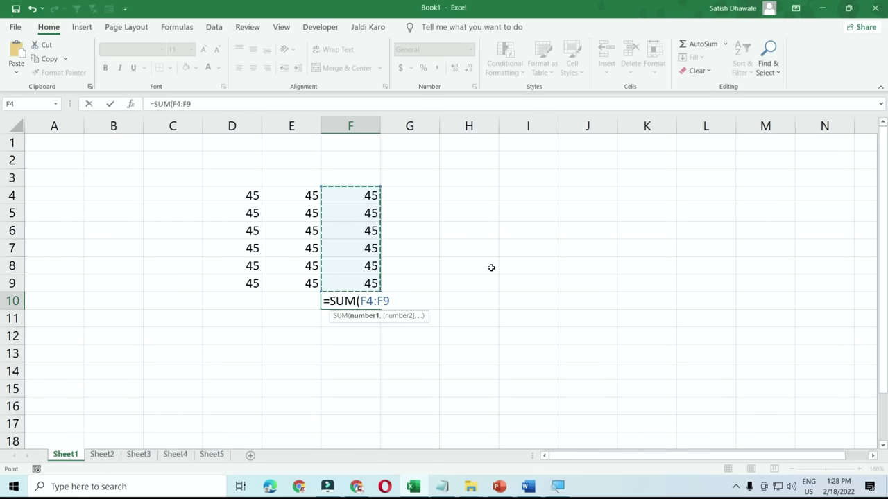
text())
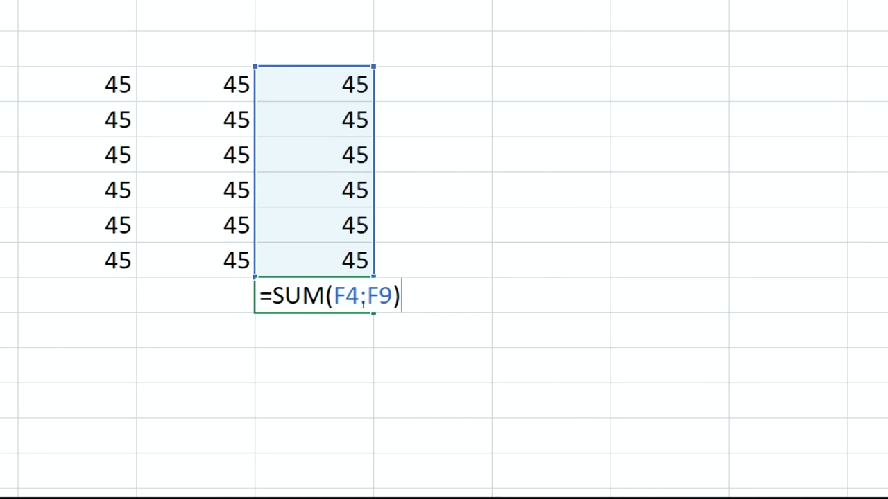
Preview the F4:F9 reference as six 45s with F9, then undo and cancel the formula
drag(334, 298, 391, 300)
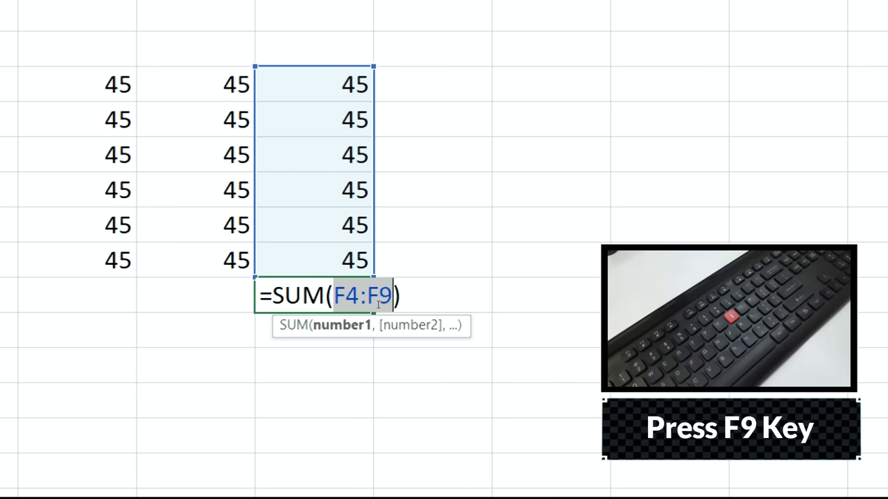
key(F9)
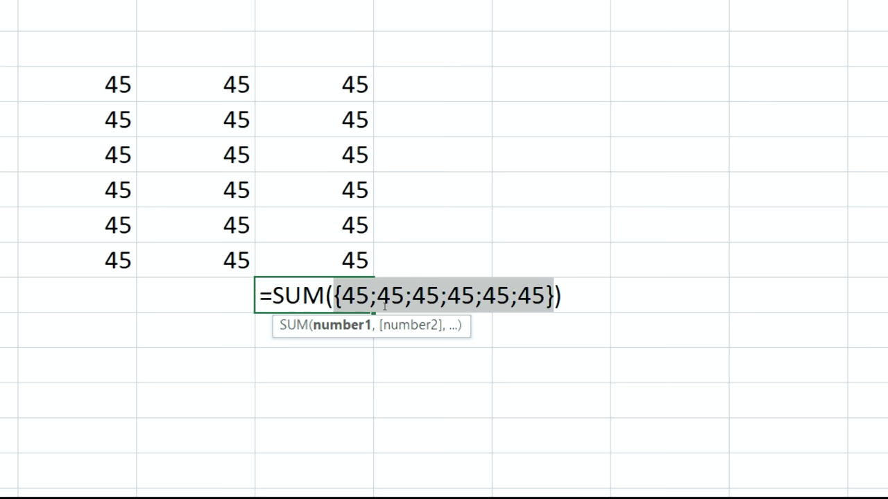
key(ctrl+z)
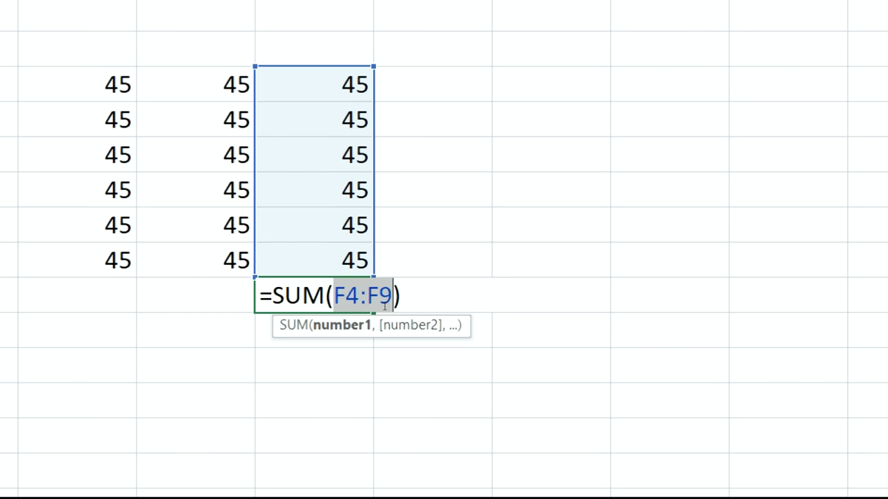
key(Escape)
key(Up)
key(Up)
key(Up)
key(Up)
key(Up)
text(56)
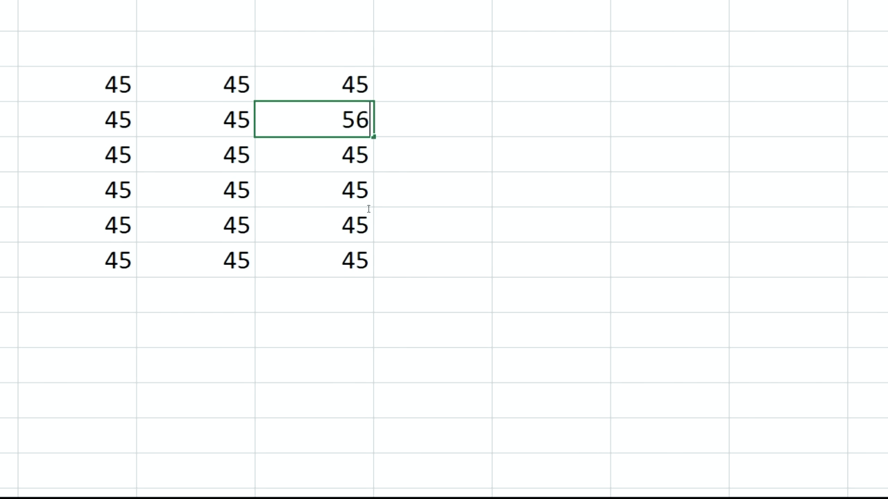
key(Return)
text(32)
key(Return)
text(98)
key(Return)
text(54)
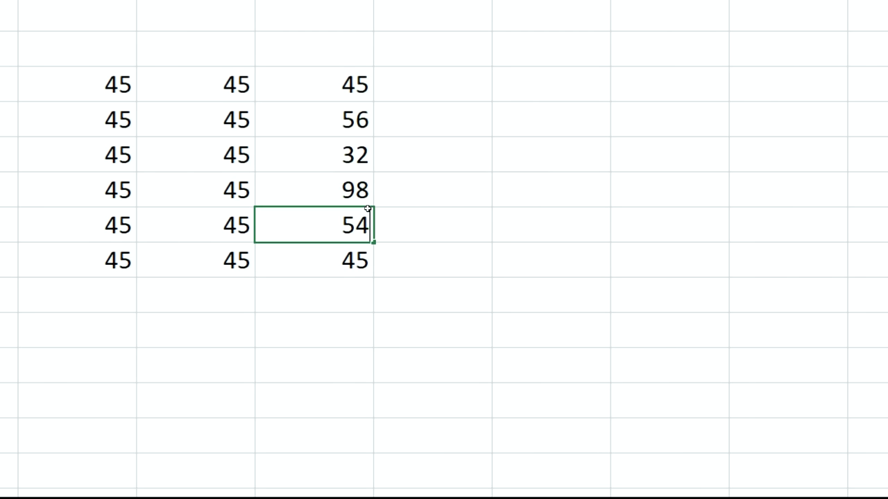
key(Return)
text(88)
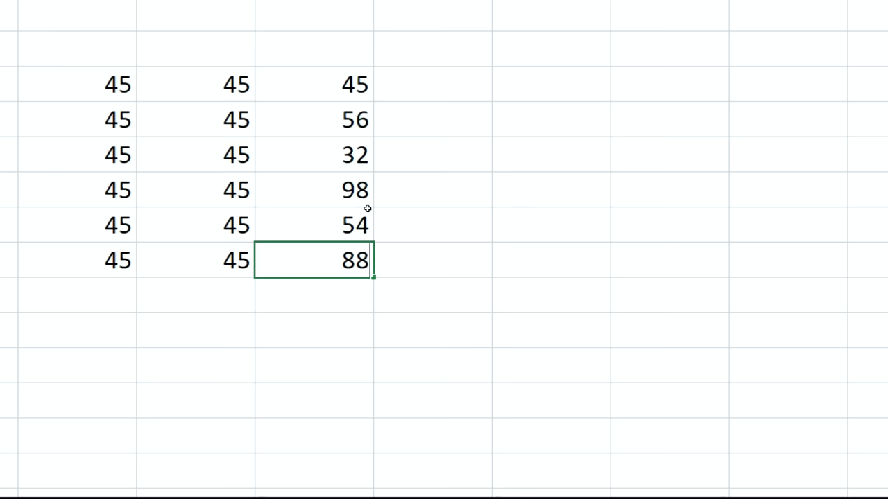
key(Return)
text(=sum)
key(Tab)
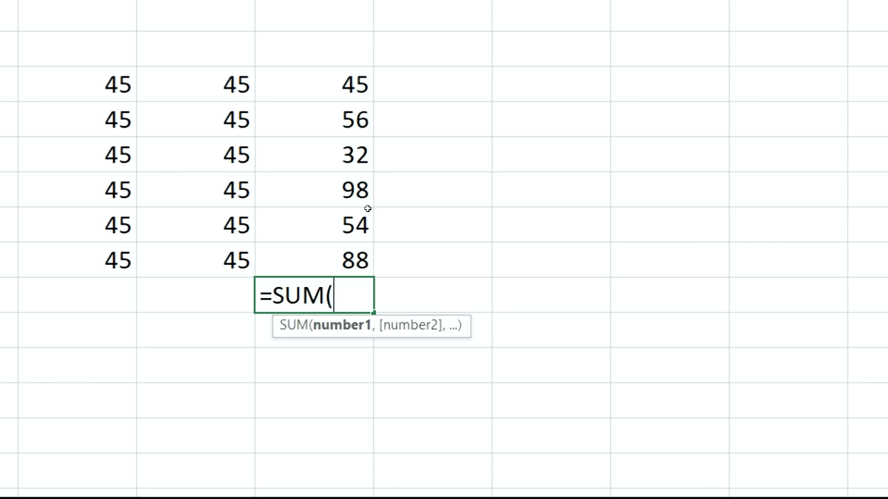
drag(357, 99, 368, 288)
double_click(362, 302)
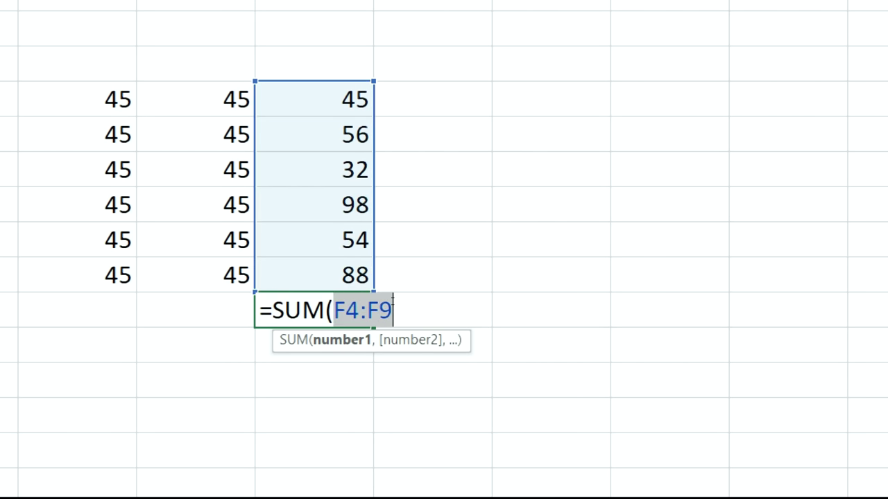
key(F9)
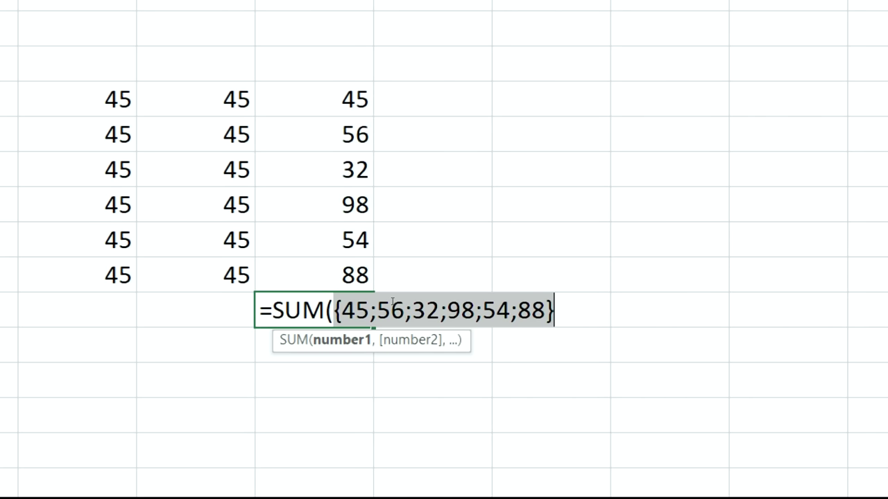
key(ctrl+z)
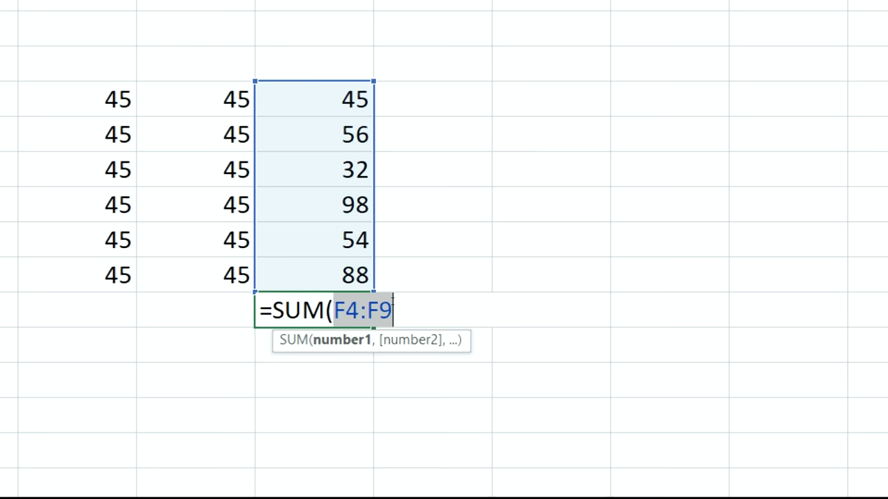
key(F9)
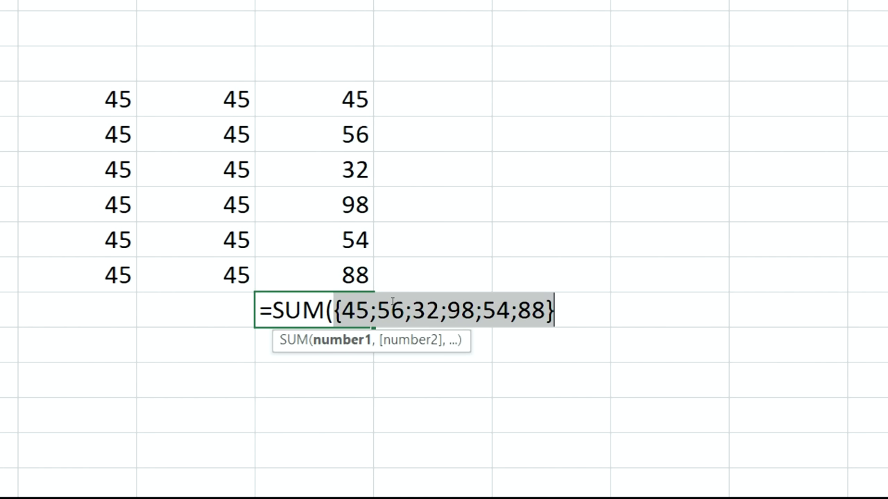
key(ctrl+z)
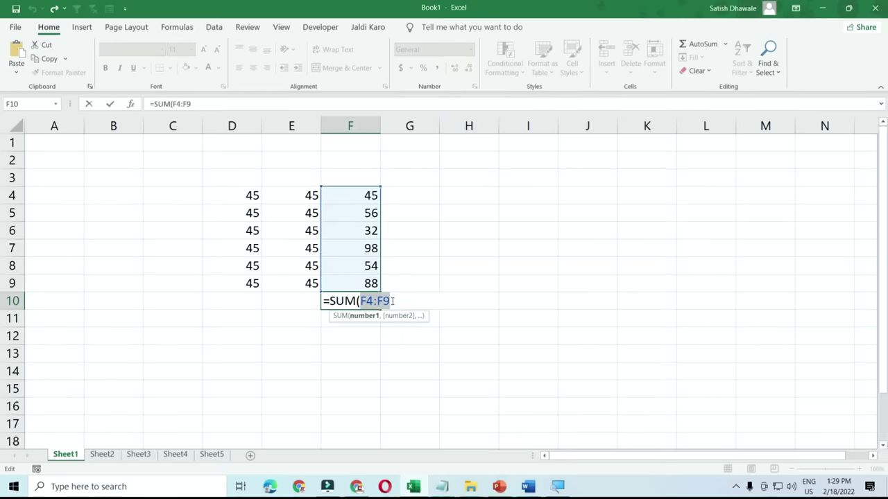
key(Escape)
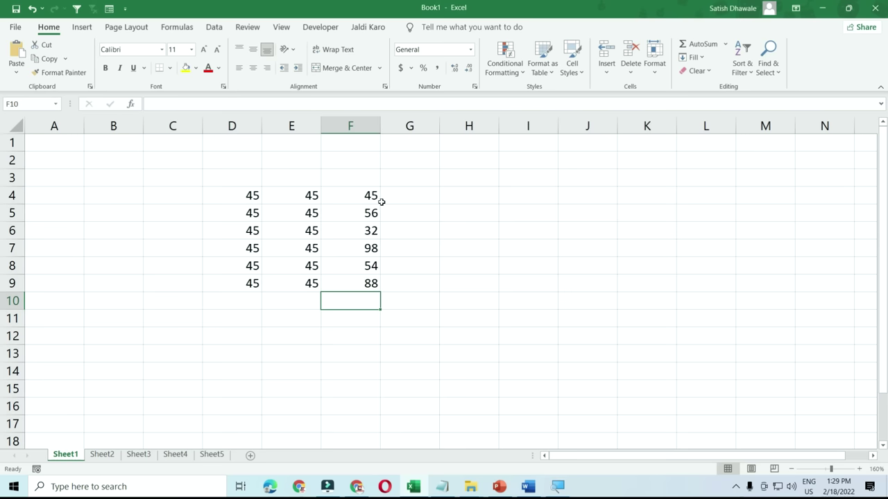
Set the workbook's Calculation Options to Manual
click(191, 33)
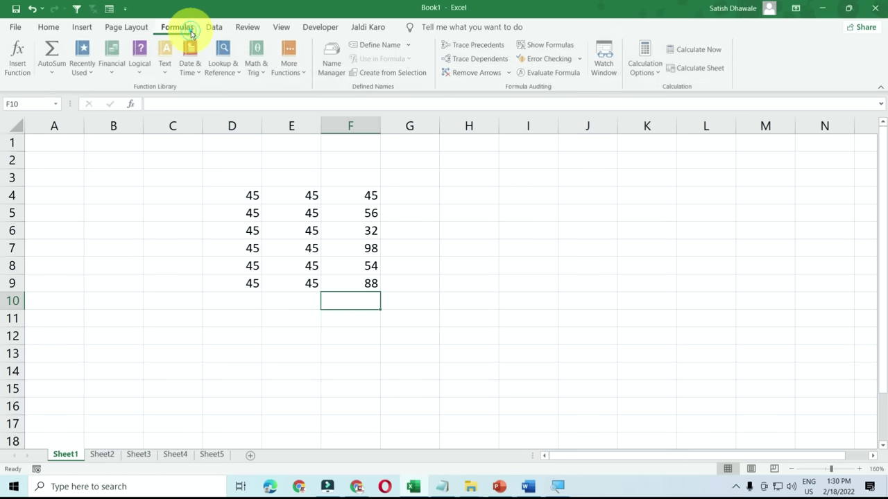
click(650, 72)
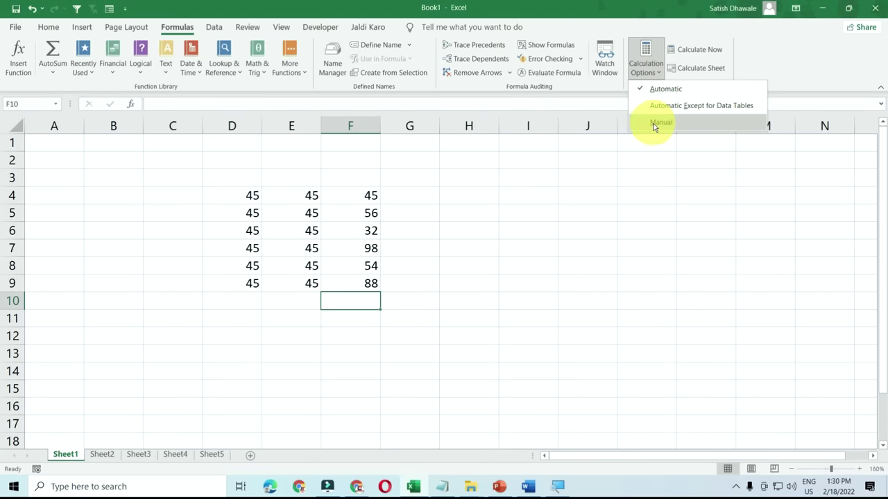
click(655, 175)
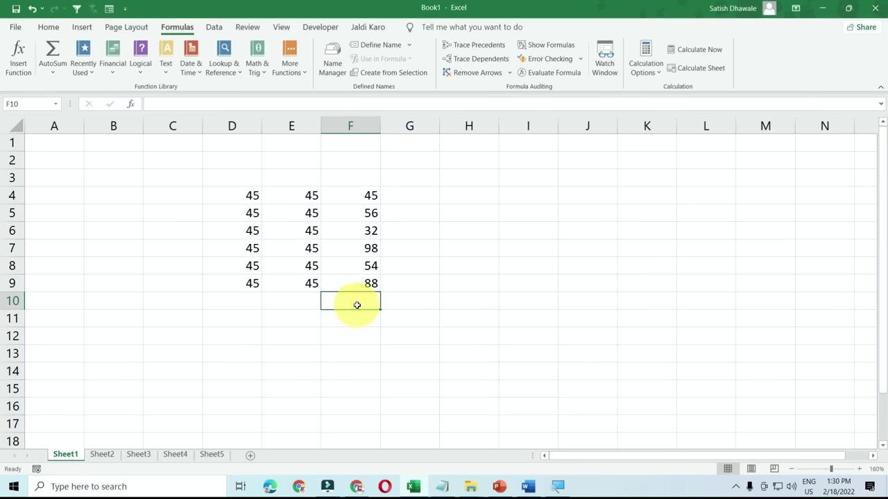
Enter =SUM(D4:F9) in F10
text(=SUM()
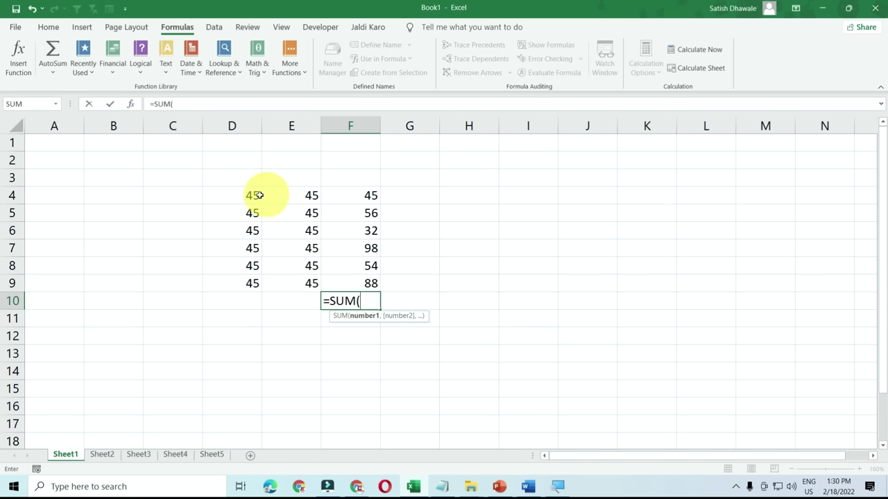
drag(253, 195, 347, 278)
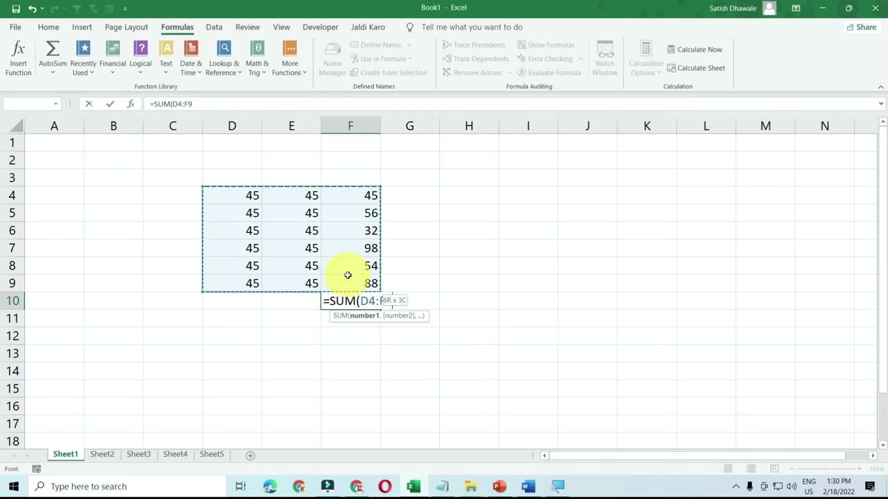
key(Return)
click(359, 300)
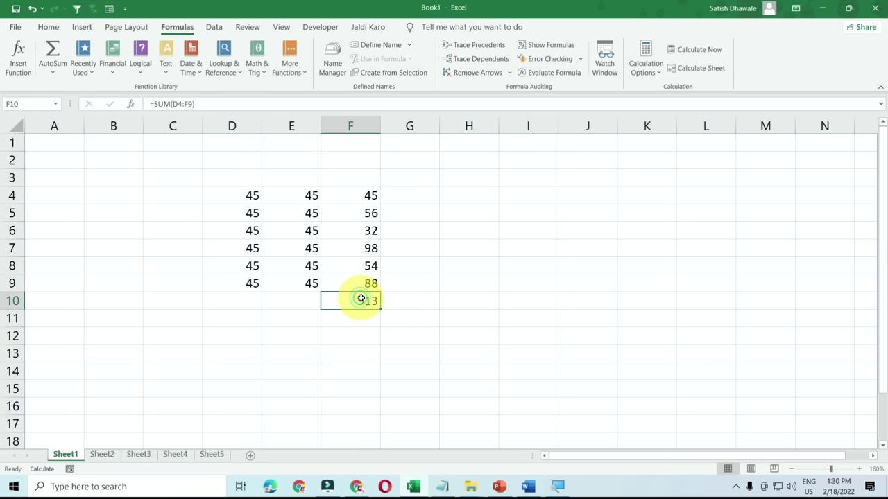
Change F7 to 9999 and recalculate with F9 so F10 shows 10814
click(368, 248)
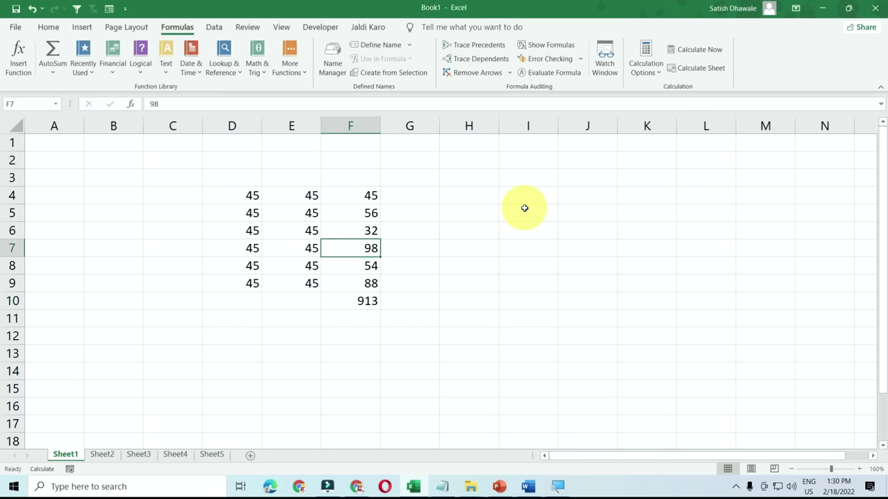
text(9999)
key(Return)
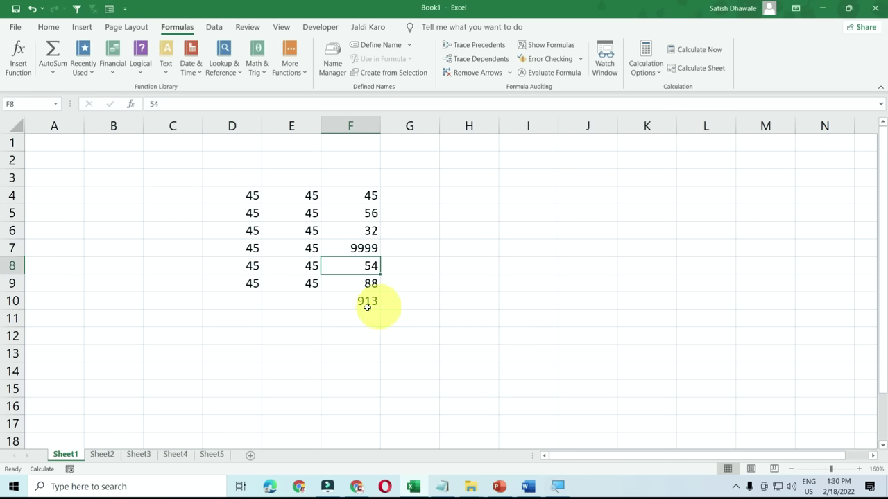
click(367, 306)
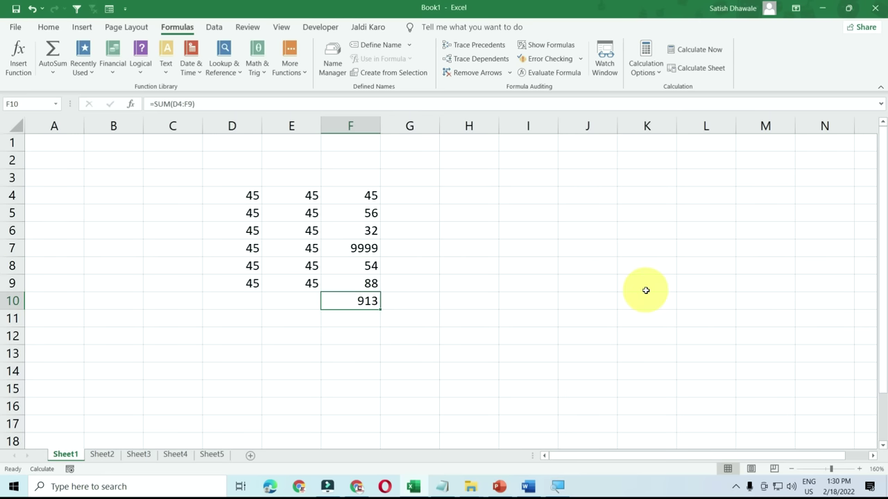
key(F9)
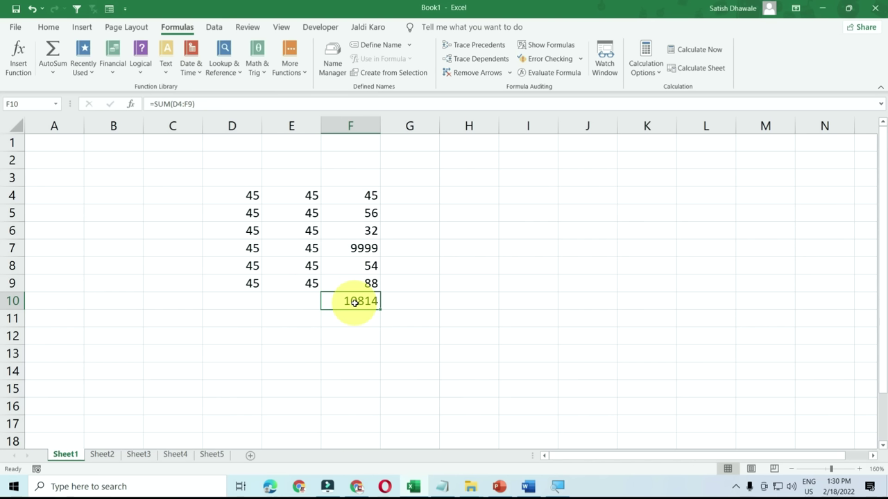
Set Calculation Options back to Automatic and confirm it
click(644, 72)
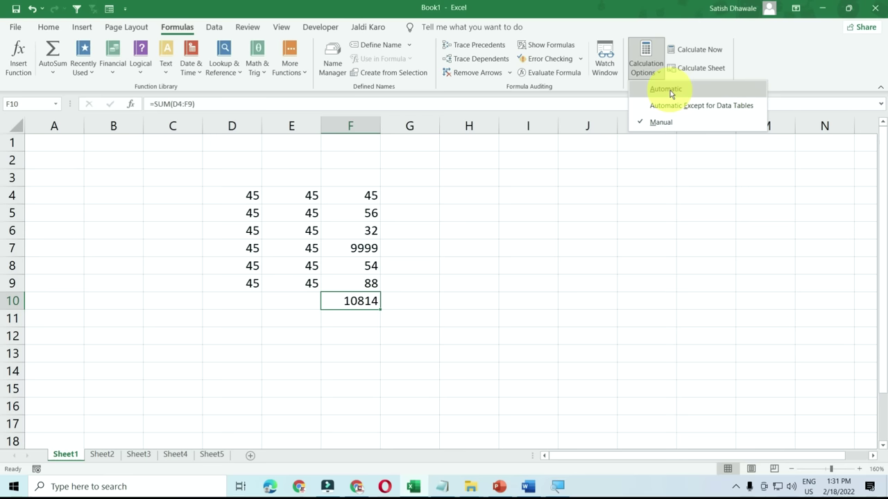
click(670, 90)
click(645, 67)
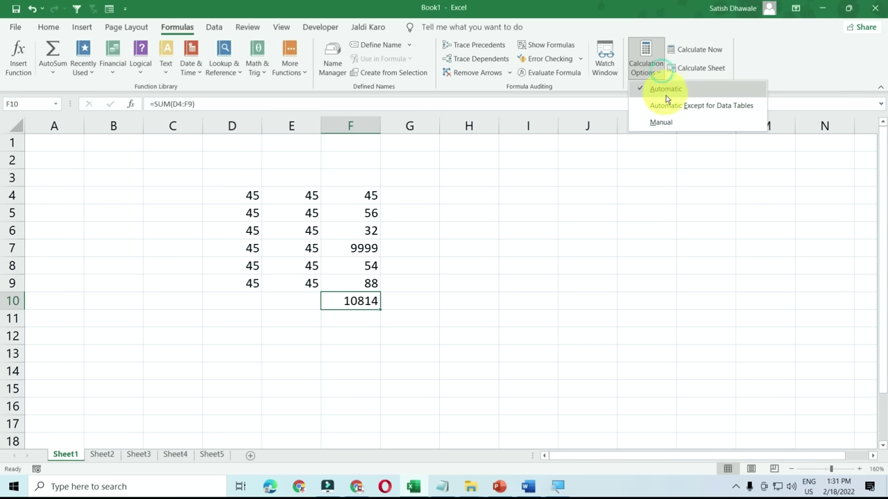
click(496, 225)
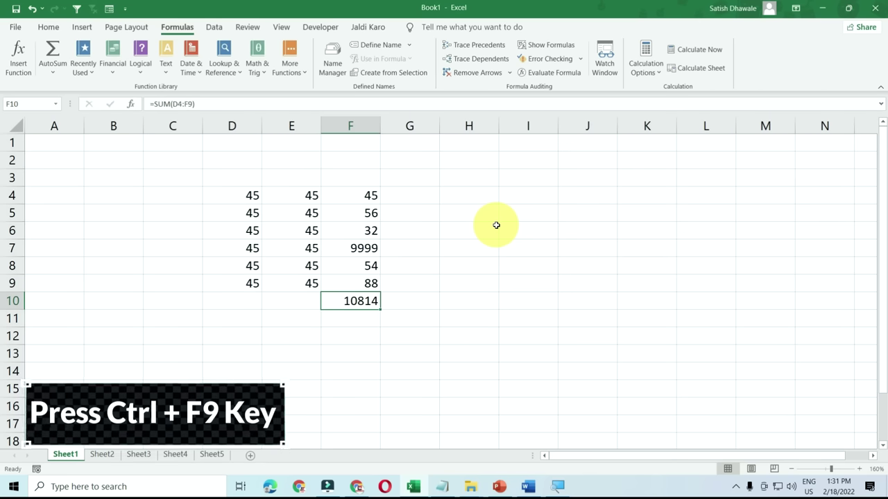
Minimize the Excel window and bring the workbook back to the front
key(ctrl+F9)
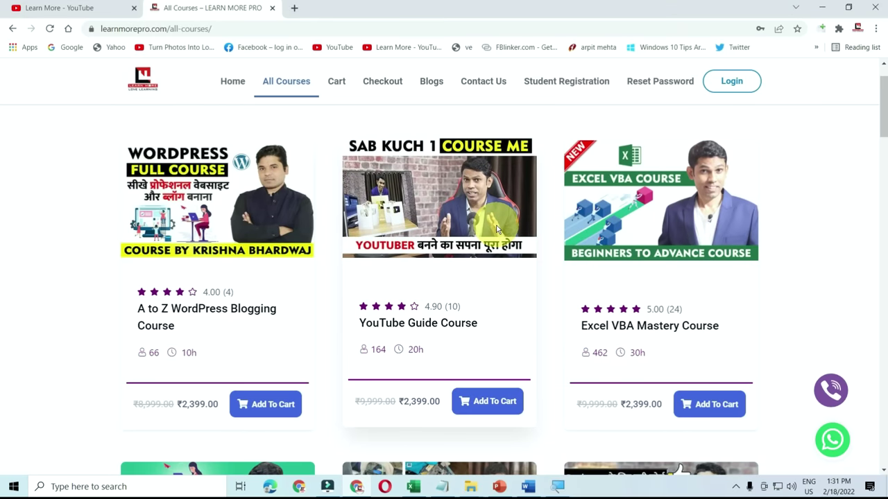
click(414, 488)
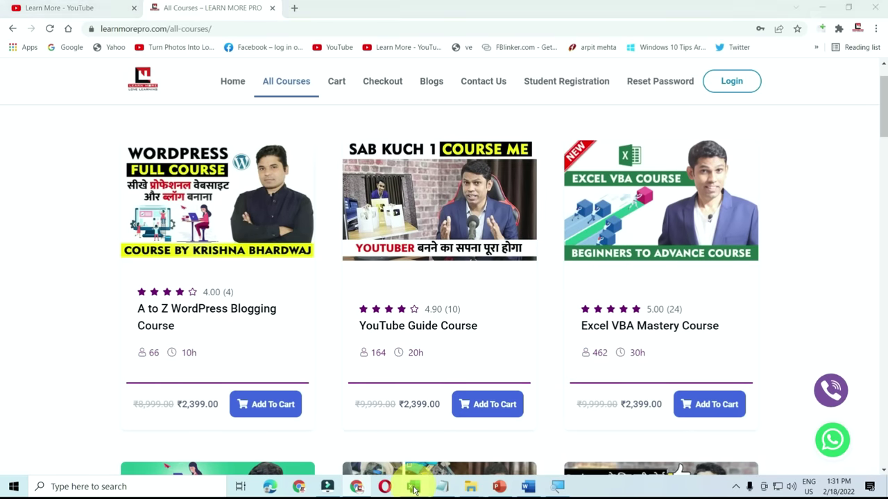
key(alt+Tab)
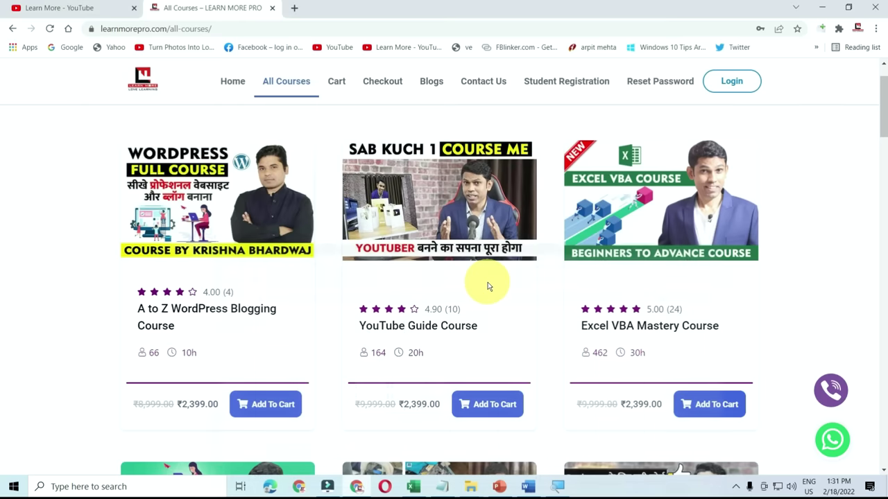
click(414, 488)
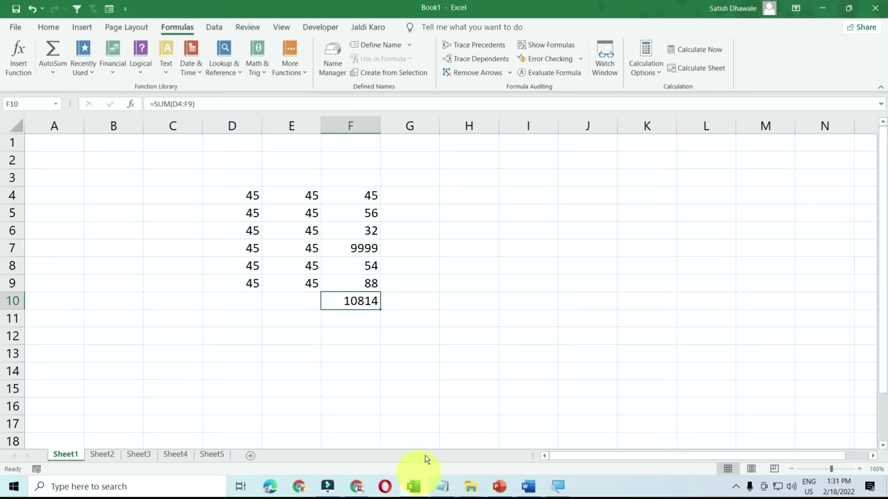
Open the right-click shortcut menu on the F10 total, then dismiss it
click(437, 287)
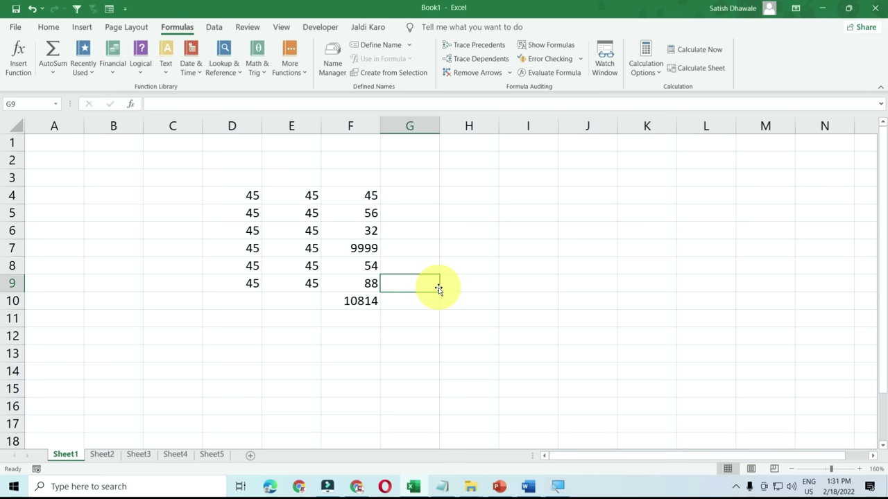
click(367, 301)
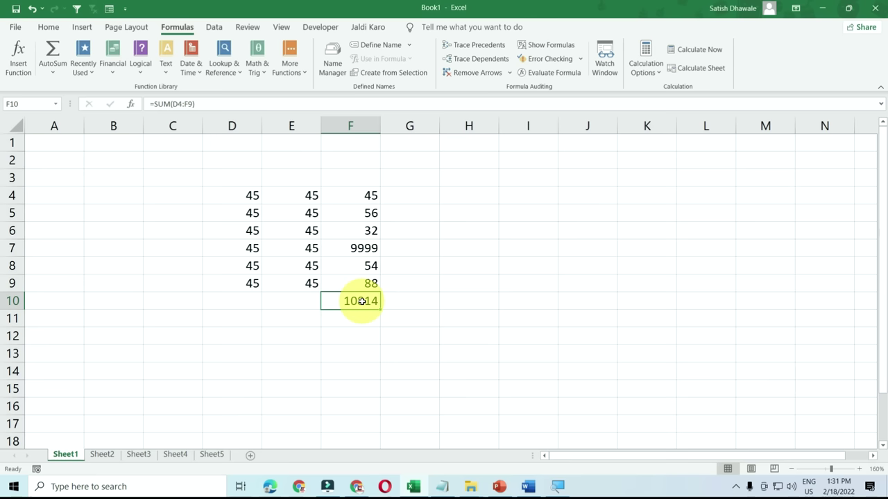
right_click(362, 305)
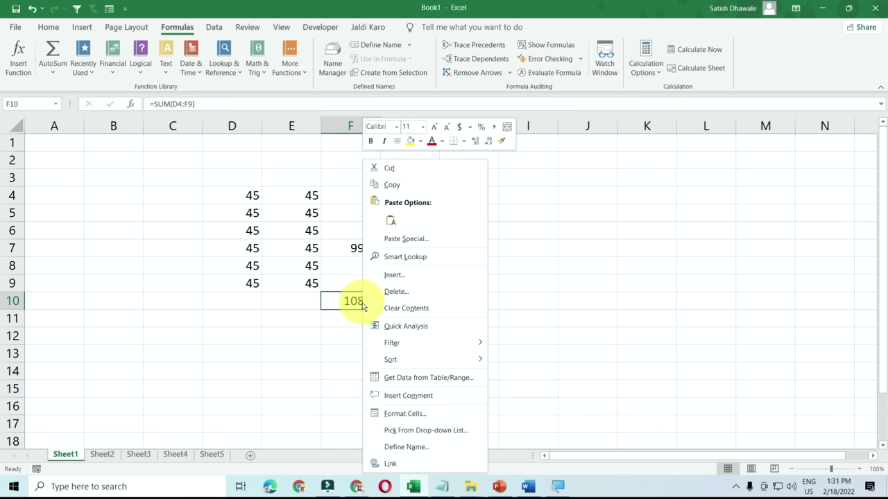
click(746, 296)
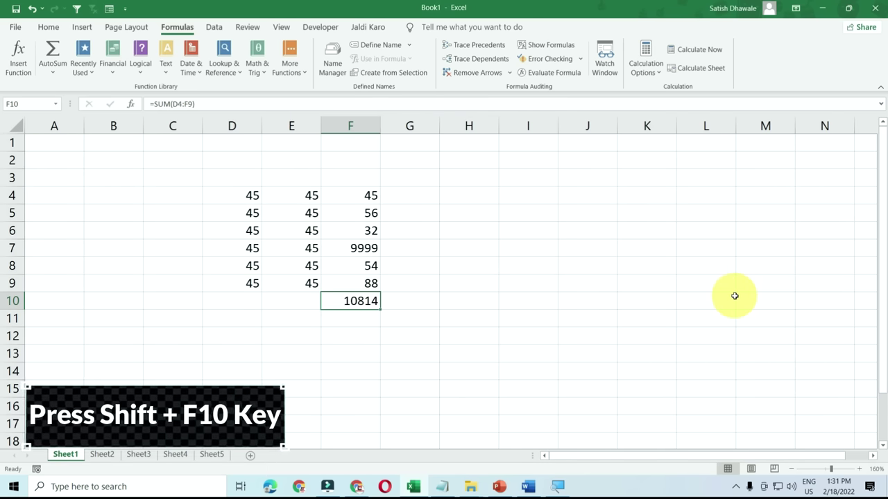
Open F10's shortcut menu with Shift+F10, close it, and show the desktop with Win+D
key(shift+F10)
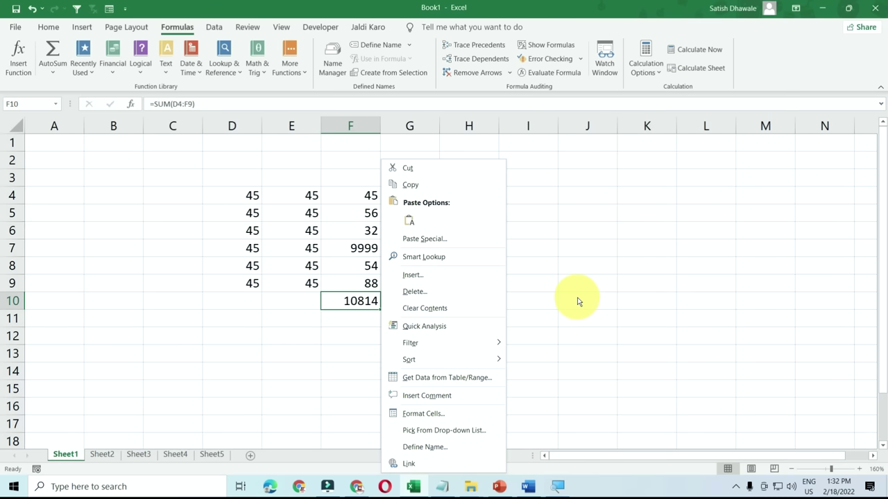
key(Escape)
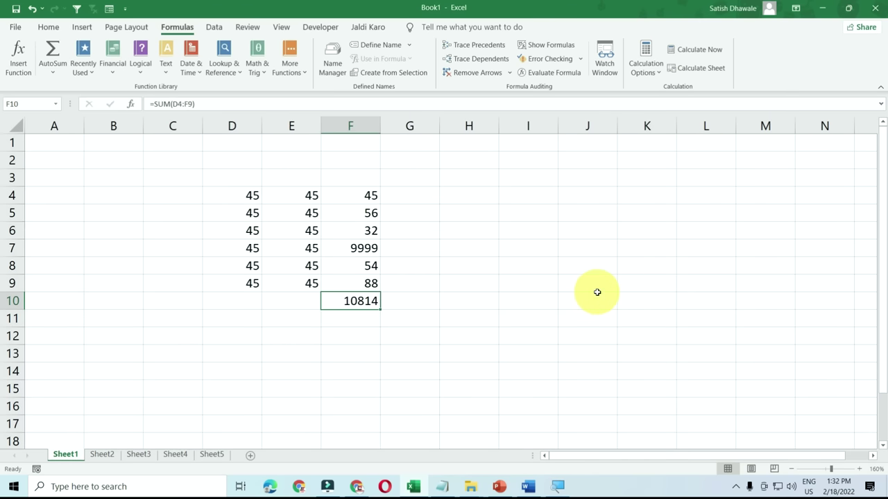
key(super+d)
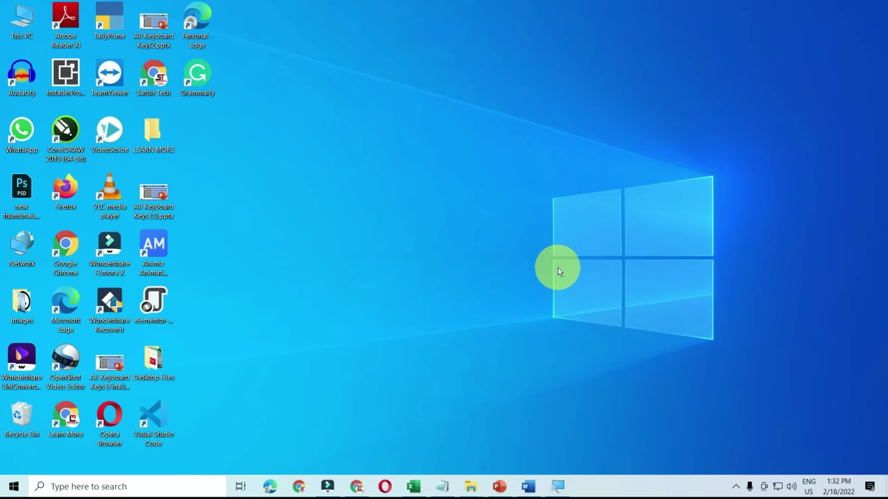
key(shift+F10)
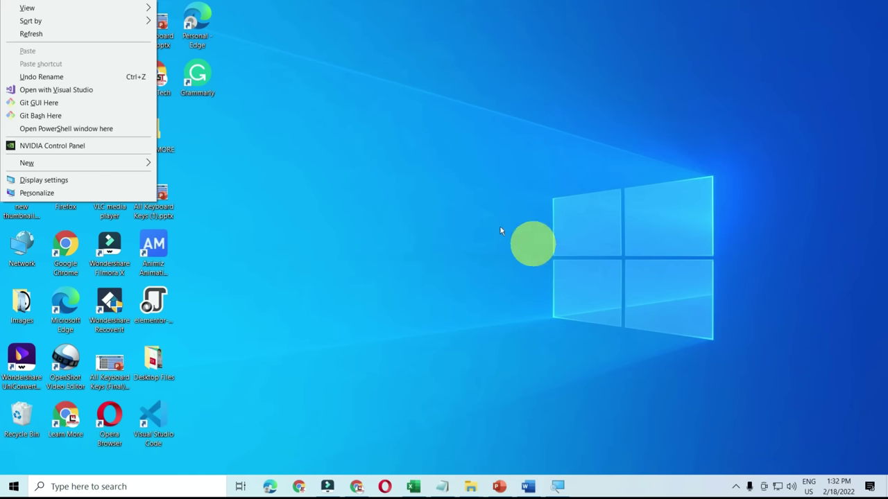
key(Escape)
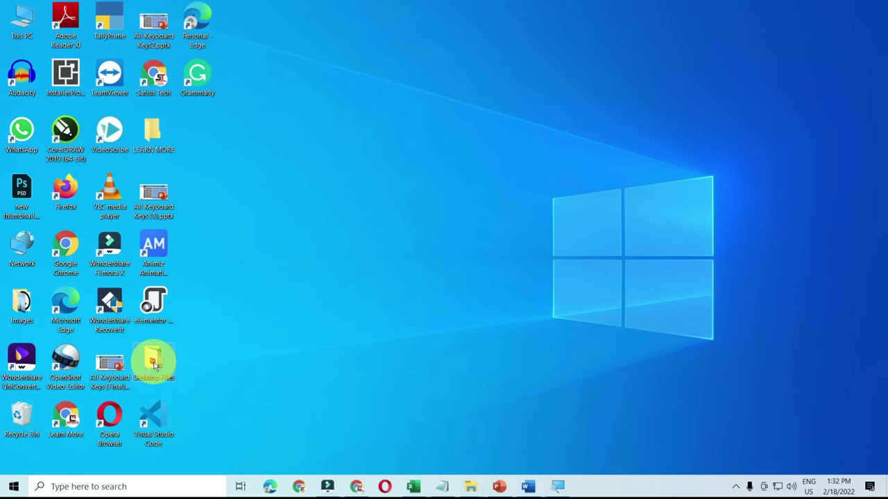
right_click(154, 362)
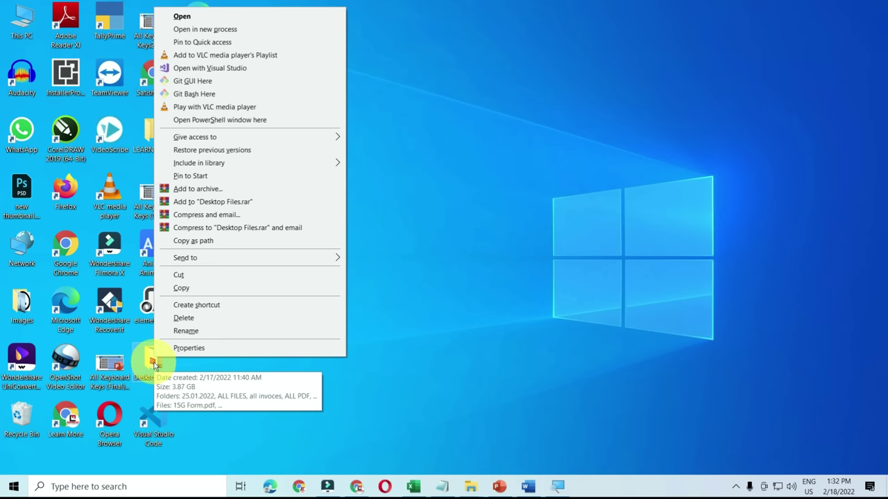
click(477, 165)
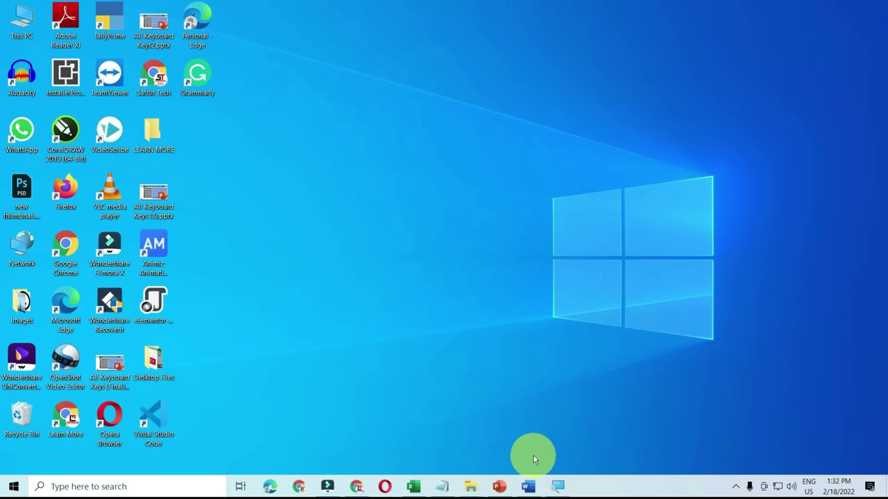
Restore Excel from the taskbar, toggle Win+Down/Up three times ending maximized, and select H6
click(414, 487)
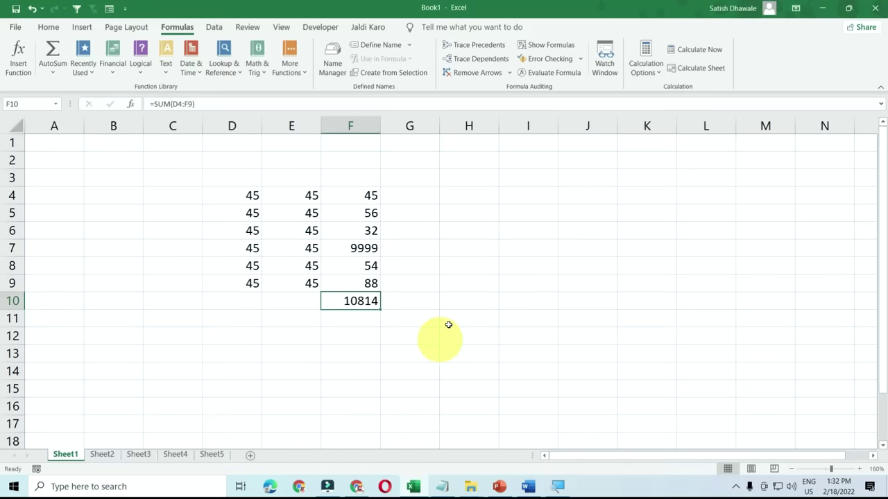
click(449, 323)
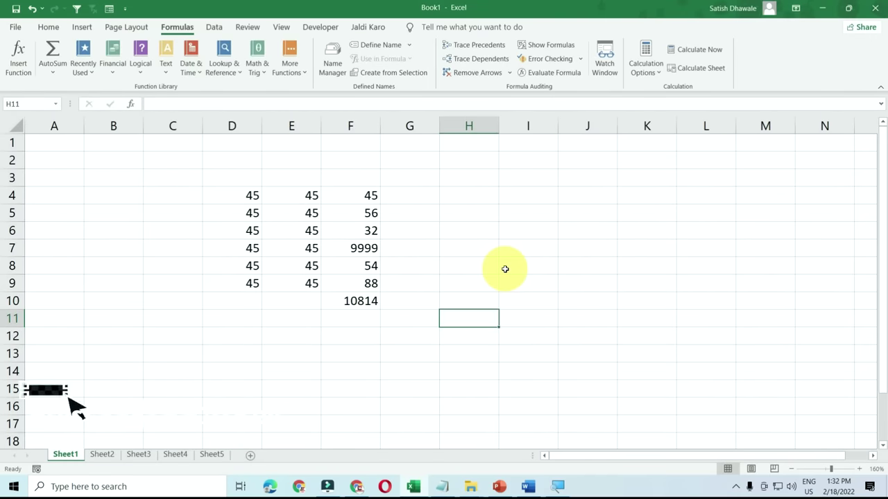
key(super+Down)
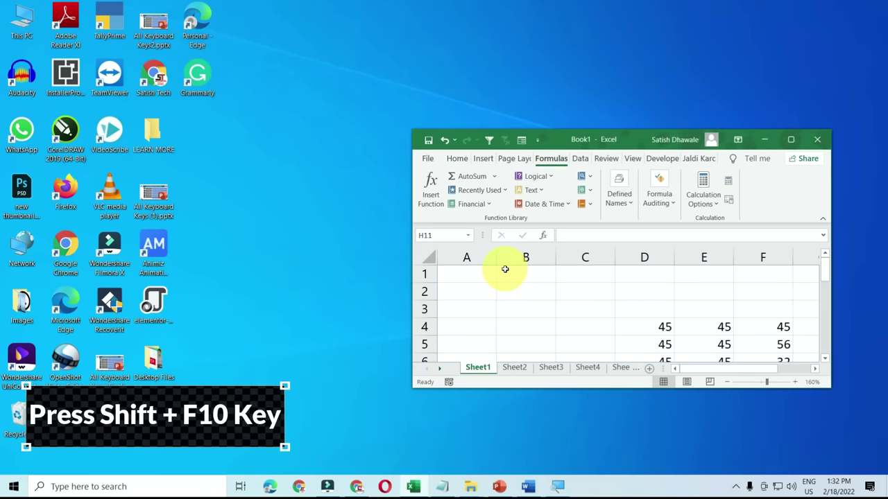
key(super+Up)
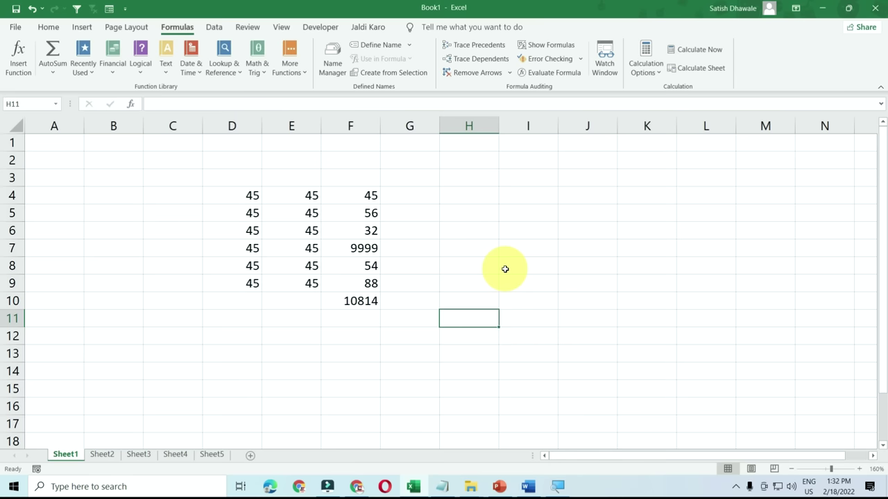
key(super+Down)
key(super+Up)
key(super+Down)
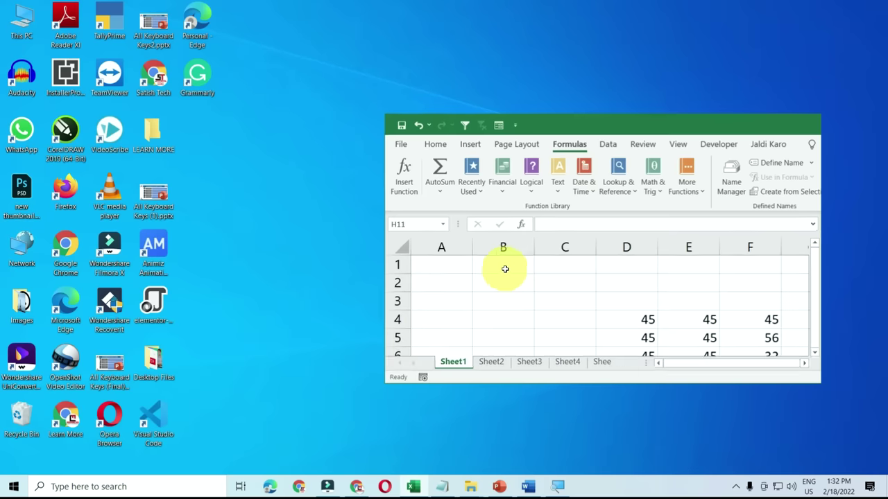
key(super+Up)
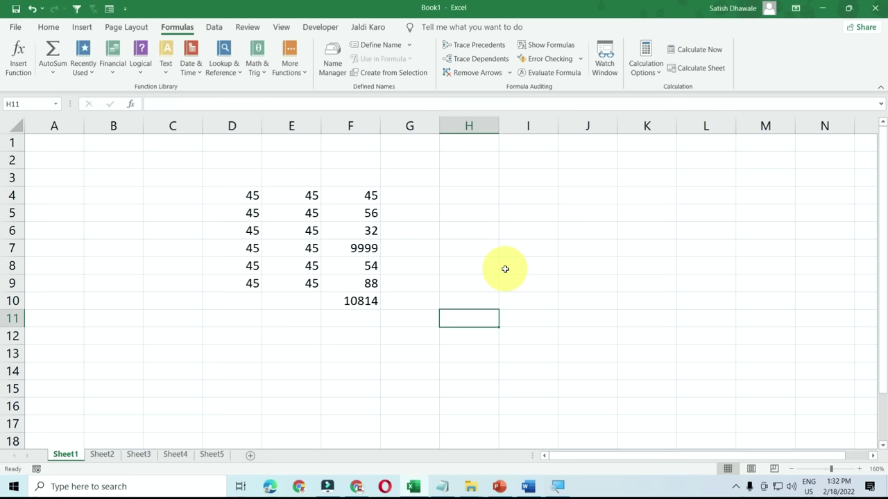
click(468, 240)
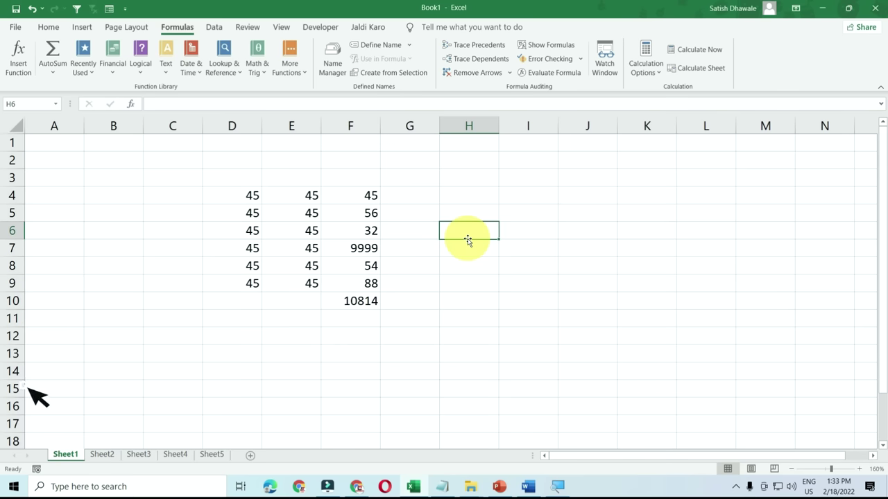
Open the Selection Pane and draw a Rounded Rectangle over C5:E13
key(alt+F10)
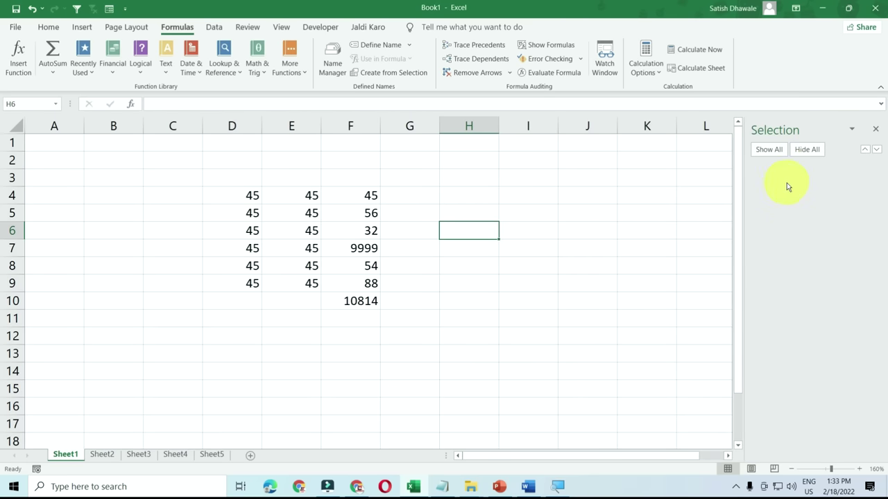
click(82, 27)
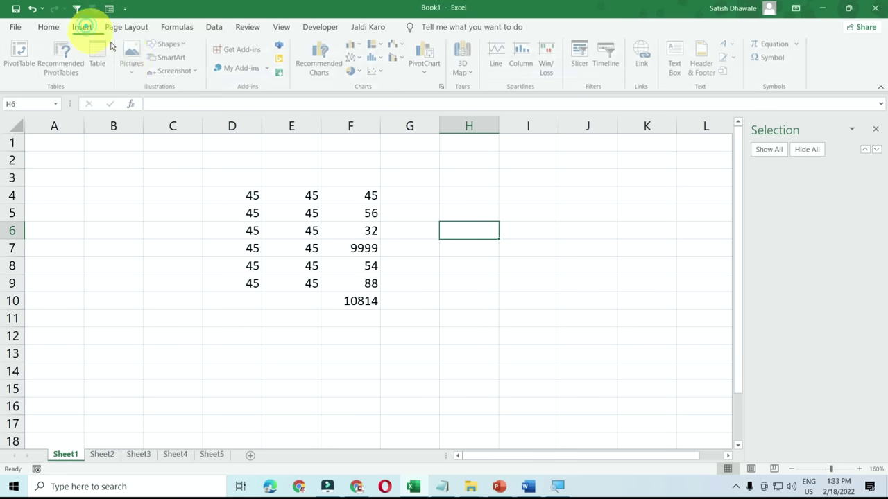
click(138, 72)
key(Escape)
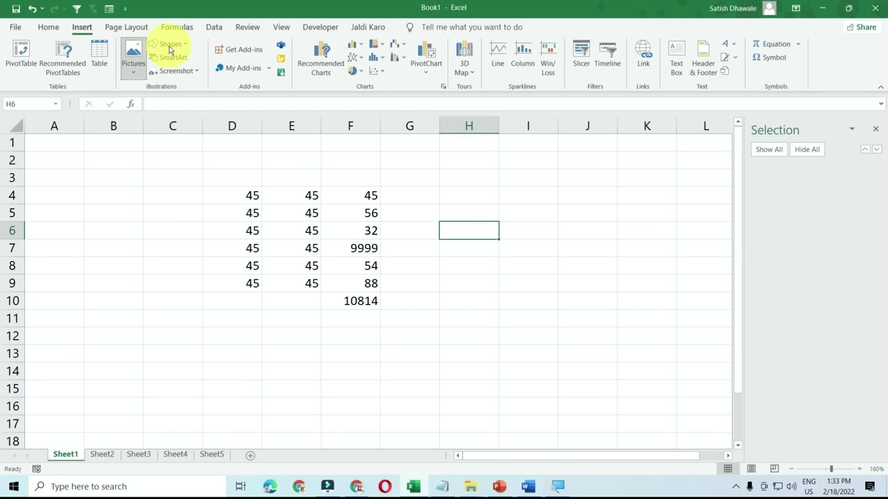
click(170, 44)
click(167, 151)
drag(128, 200, 337, 374)
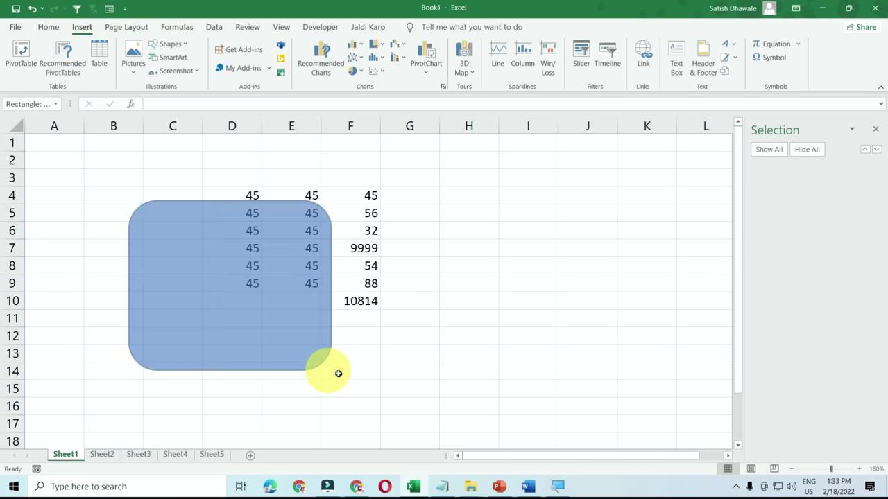
Hide and re-show the rectangle in the Selection Pane, close and reopen the pane, then switch to Chrome
click(862, 171)
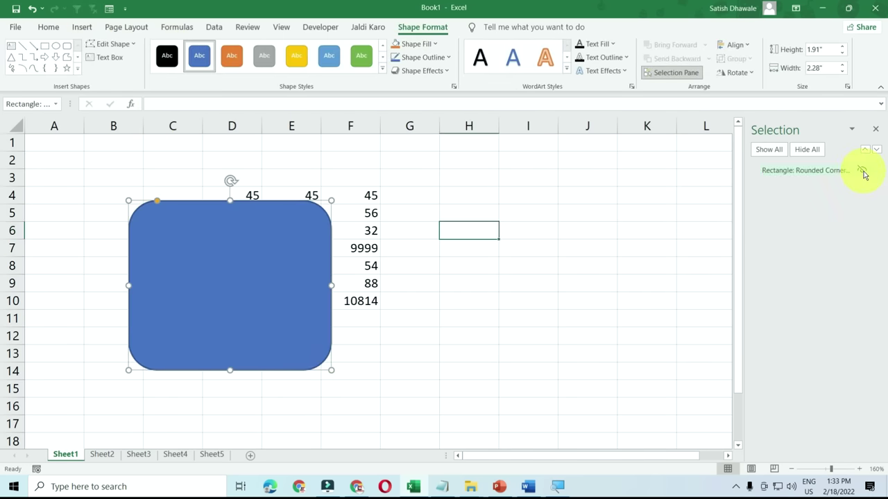
click(864, 174)
click(862, 173)
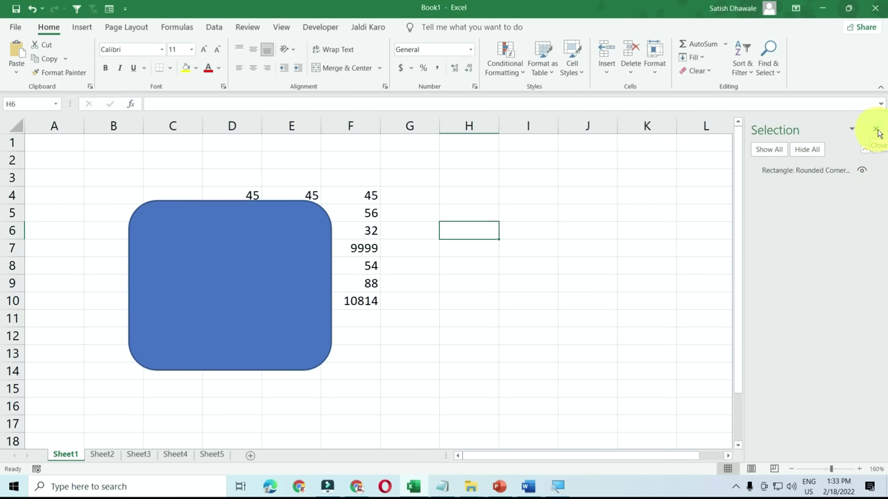
click(877, 131)
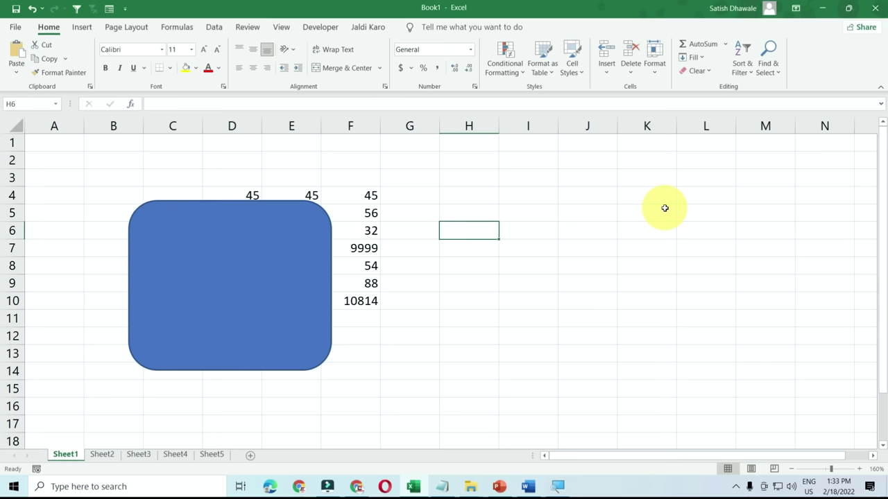
key(alt+F10)
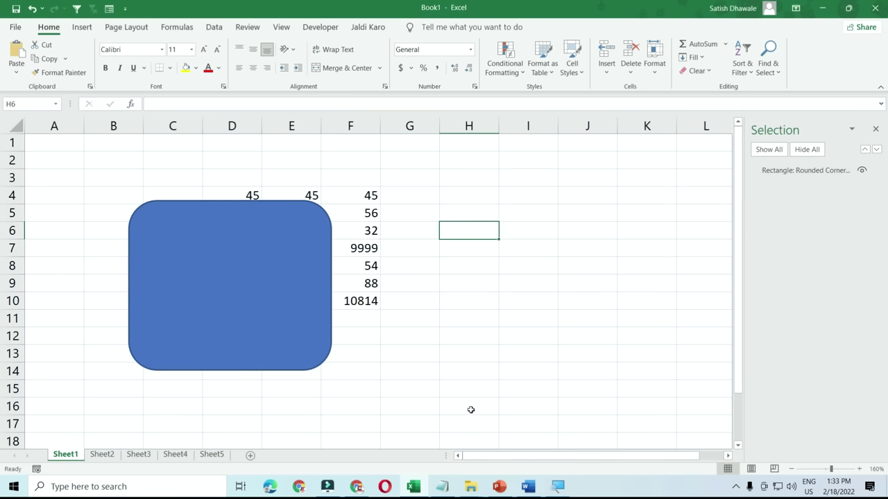
click(357, 487)
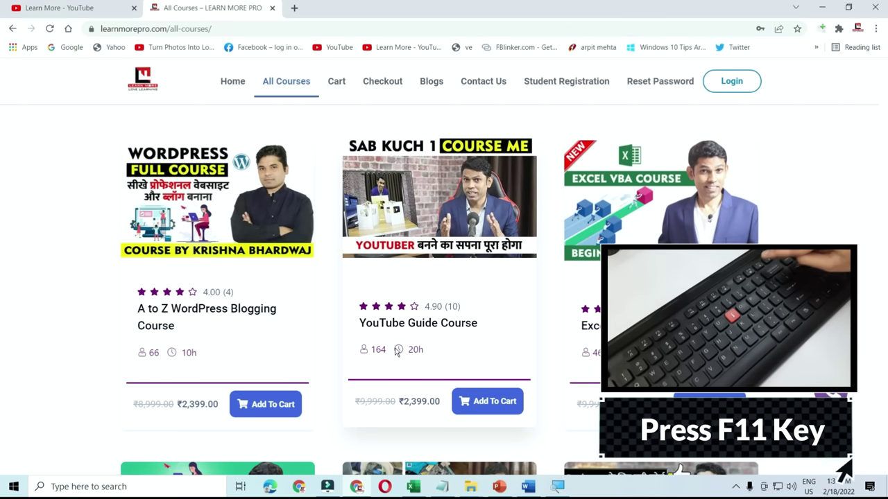
Toggle full screen on the All Courses page, then open DevTools showing its HTML
key(F11)
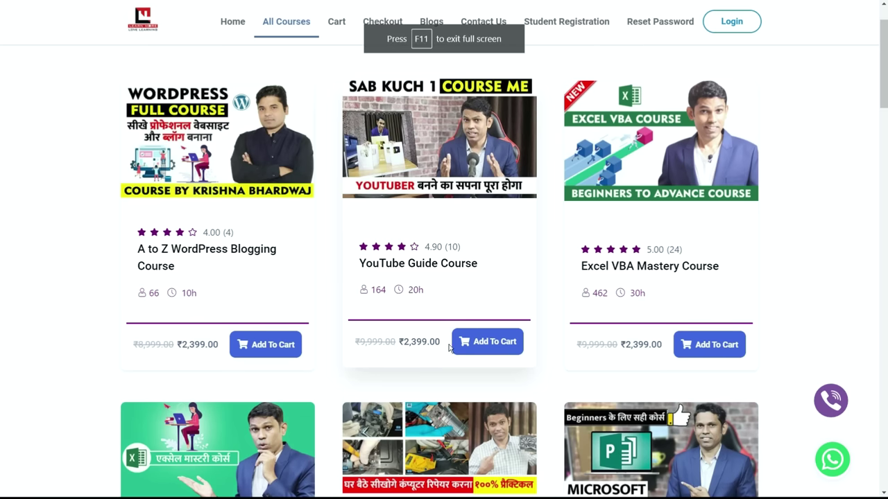
scroll(449, 348, down, 5)
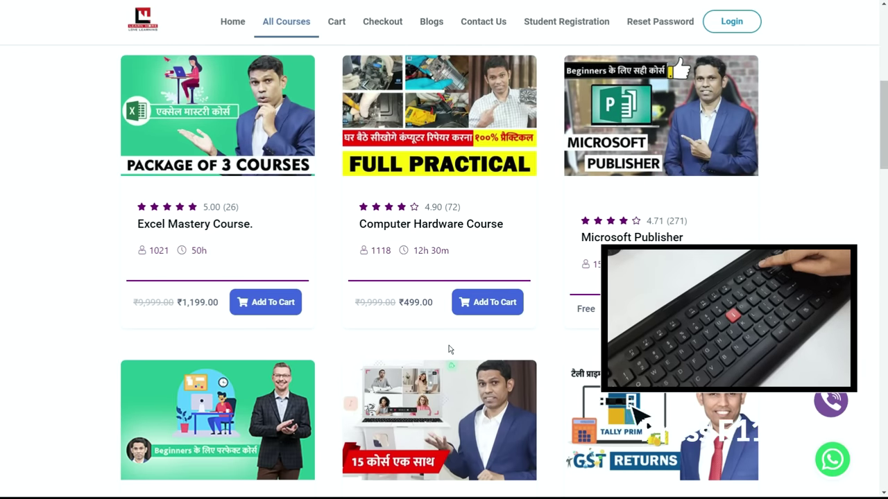
key(F11)
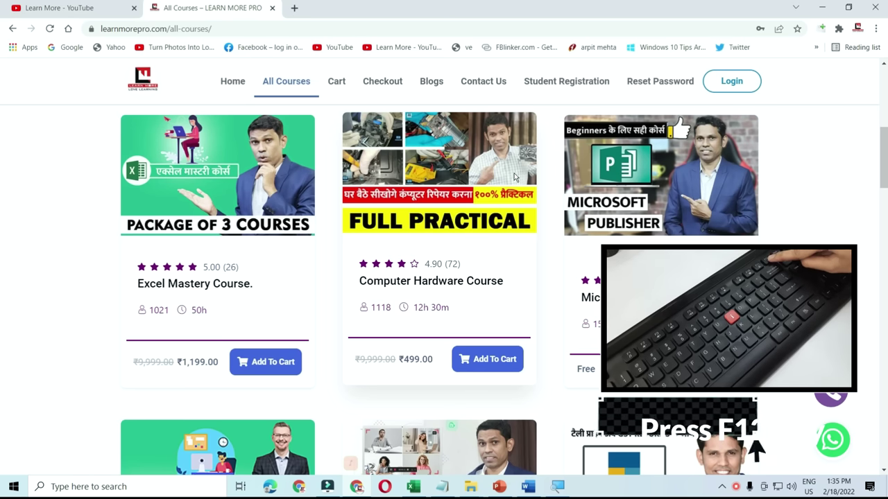
key(F12)
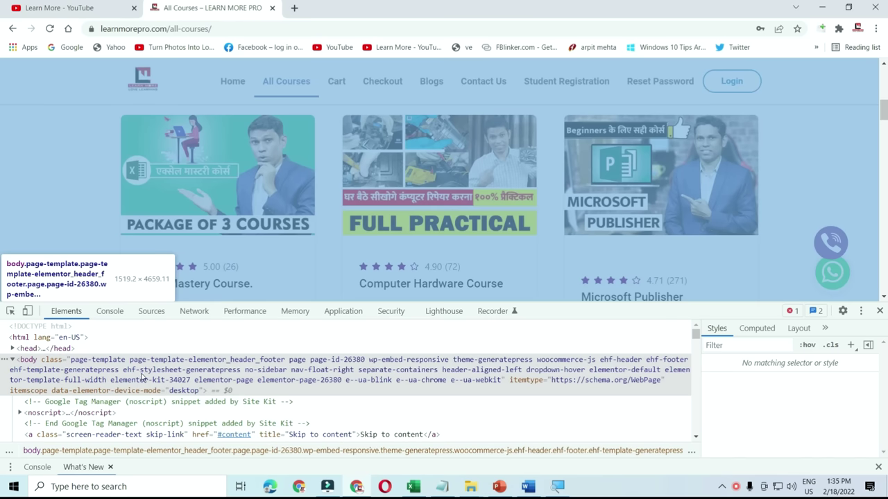
Scroll the Elements panel, then close Chrome's developer tools with F12
scroll(206, 390, down, 5)
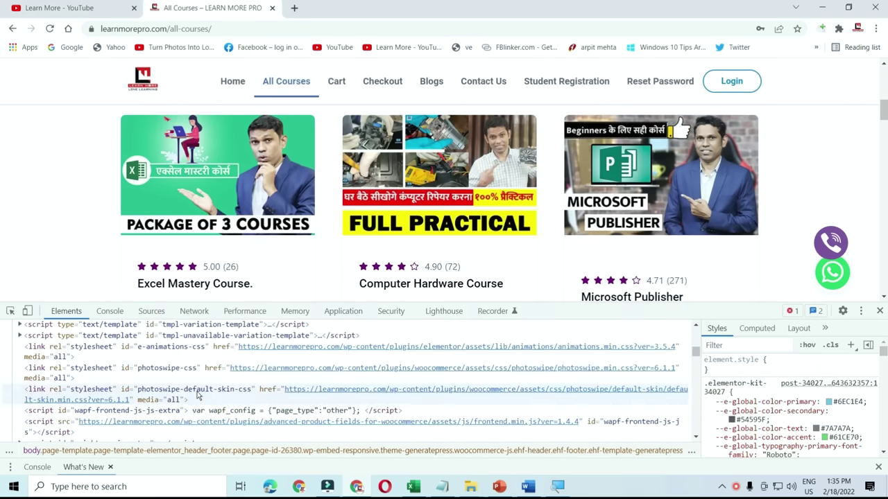
scroll(198, 395, up, 10)
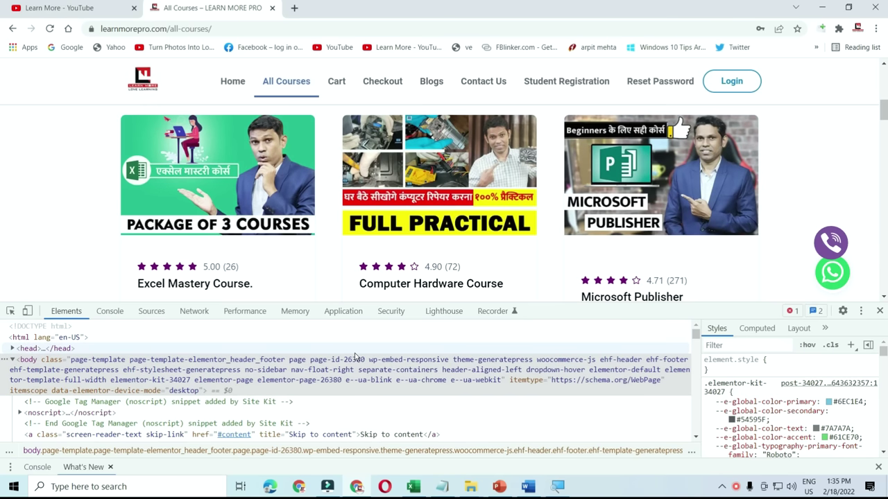
key(F12)
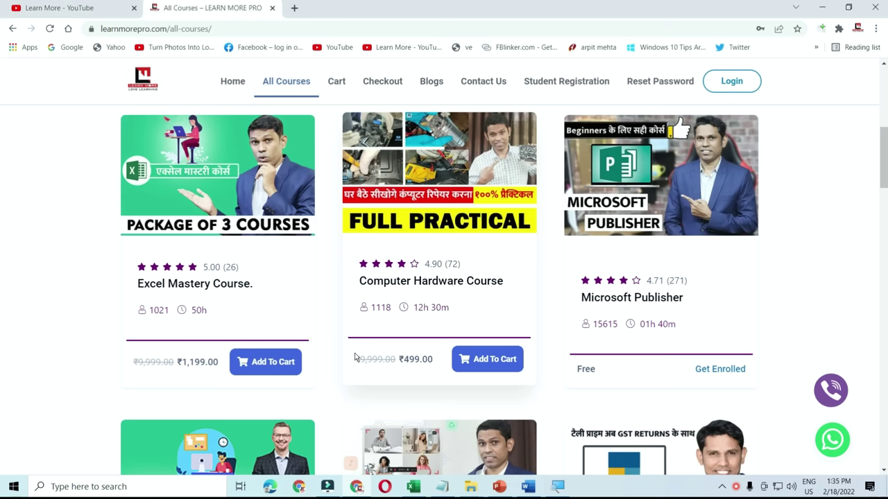
Delete the blue rounded rectangle from Book1 and open TAX FORMULA.xlsx from recent workbooks
click(415, 486)
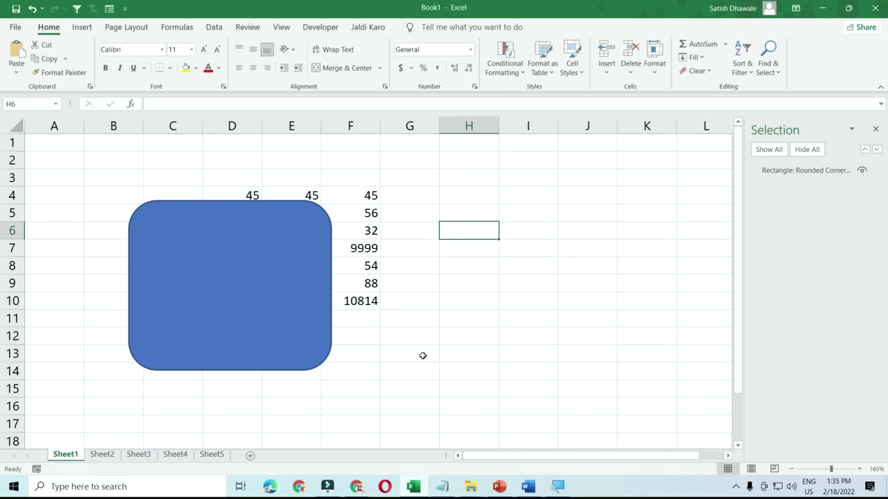
click(324, 321)
key(Delete)
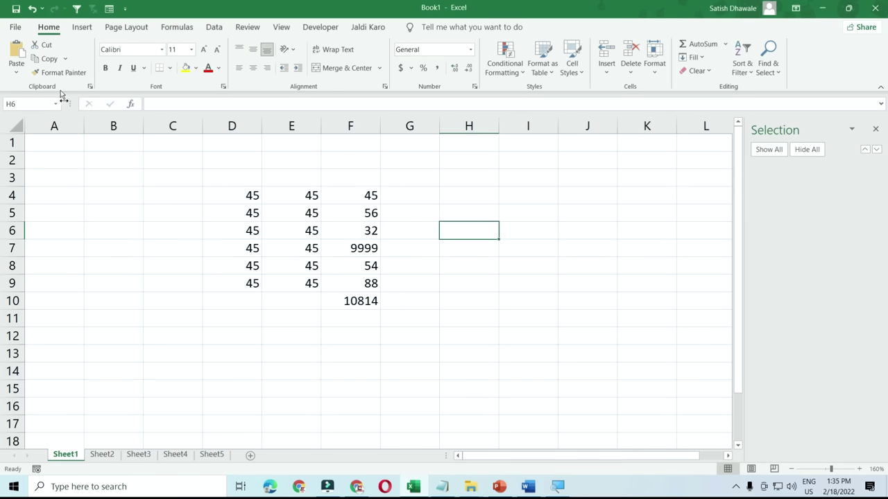
click(16, 27)
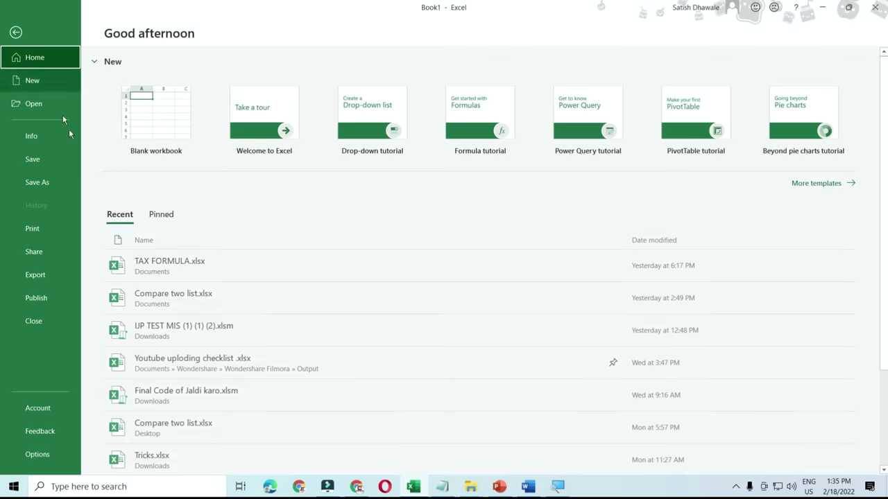
click(170, 269)
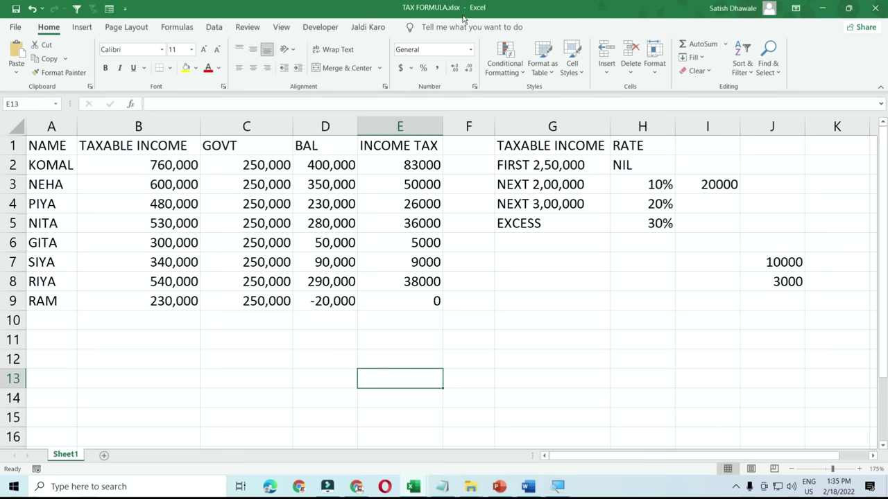
Select F5, show and dismiss Save As twice with F12, then bring up Open with Ctrl+F12
click(462, 219)
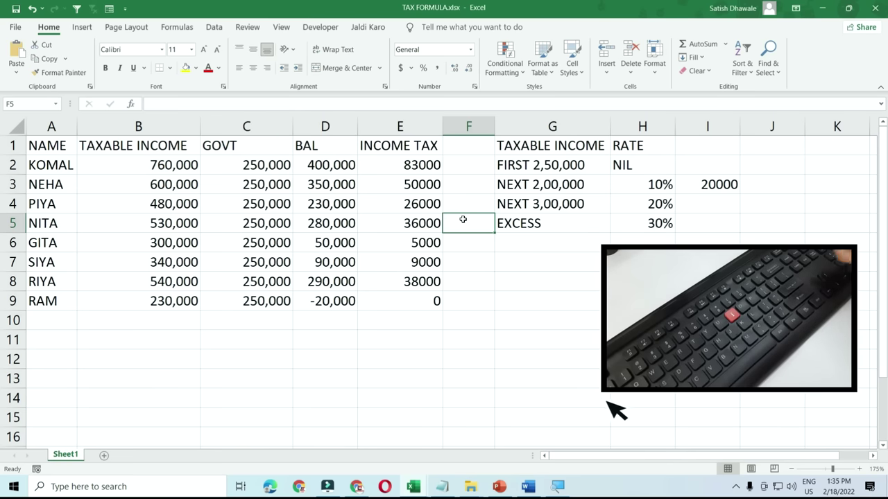
key(F12)
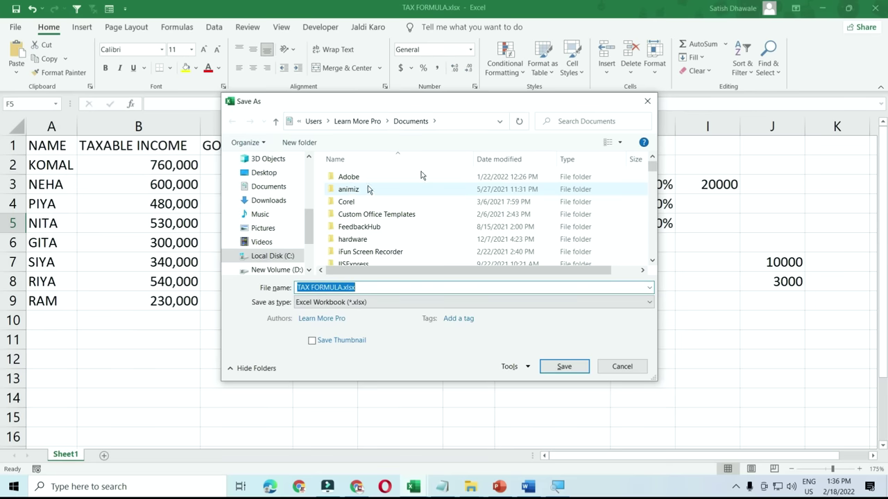
click(647, 103)
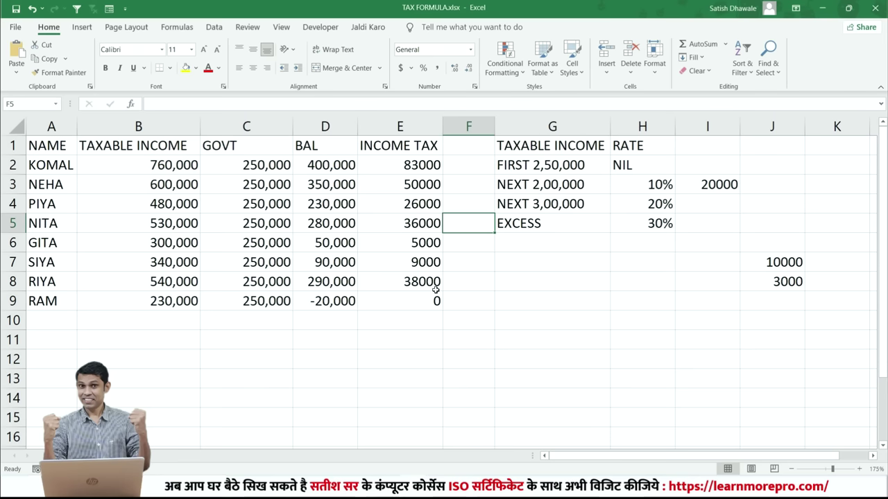
key(F12)
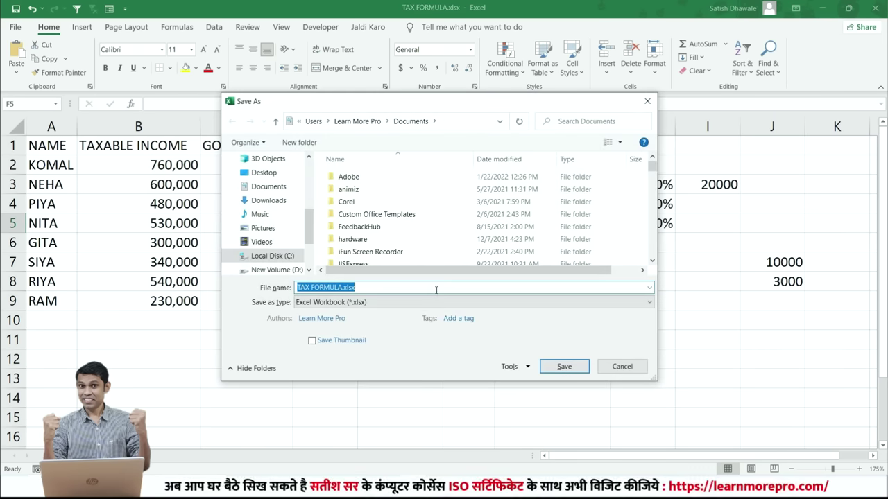
key(Escape)
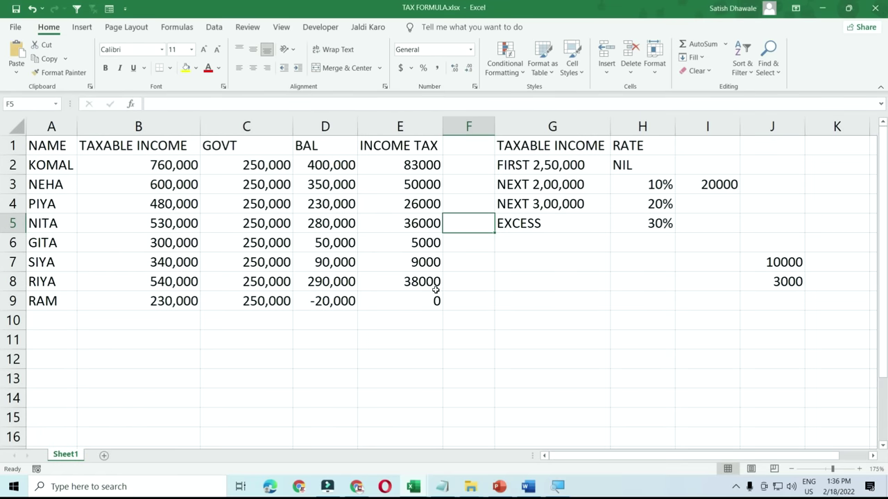
key(ctrl+F12)
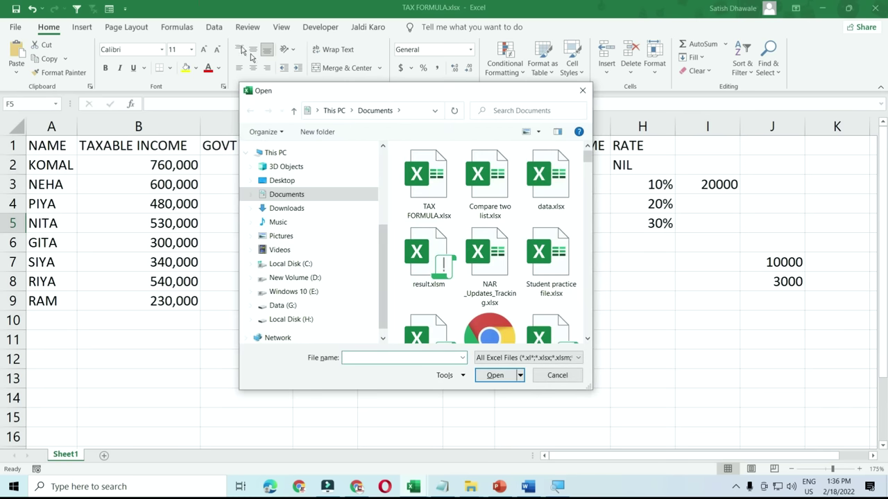
Close the Open dialog without opening any file
click(582, 92)
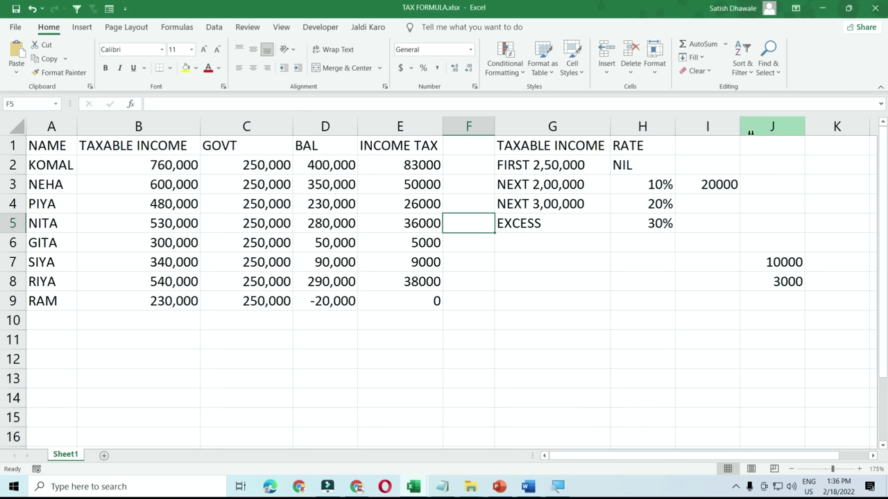
click(131, 363)
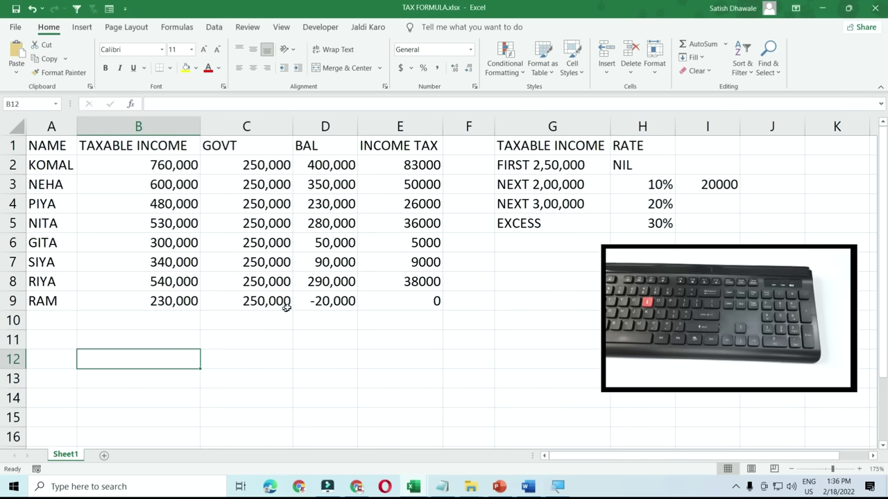
click(340, 303)
key(Home)
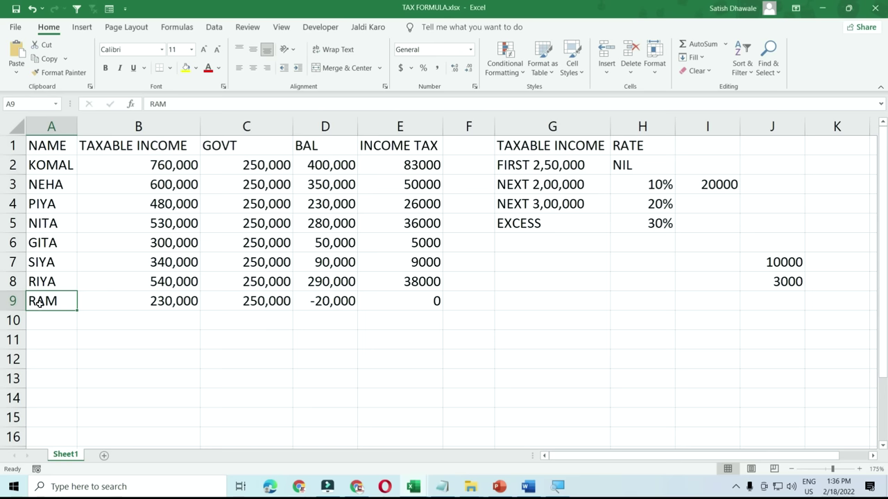
click(333, 298)
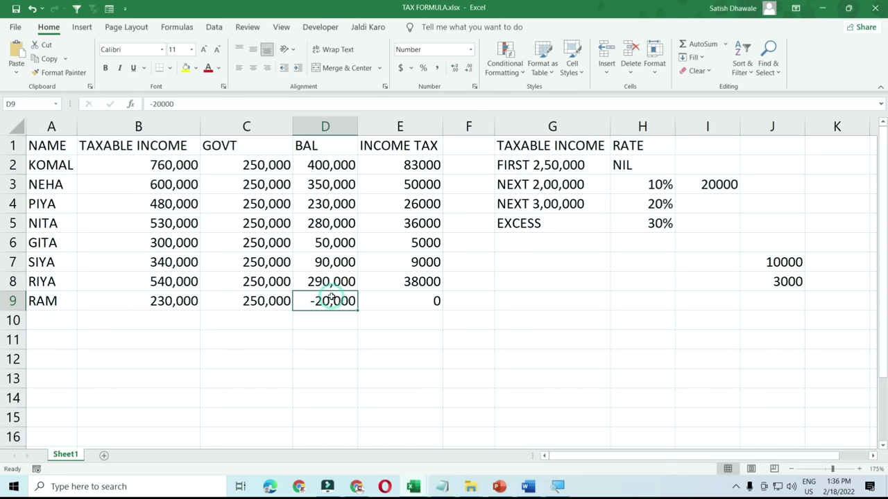
key(Home)
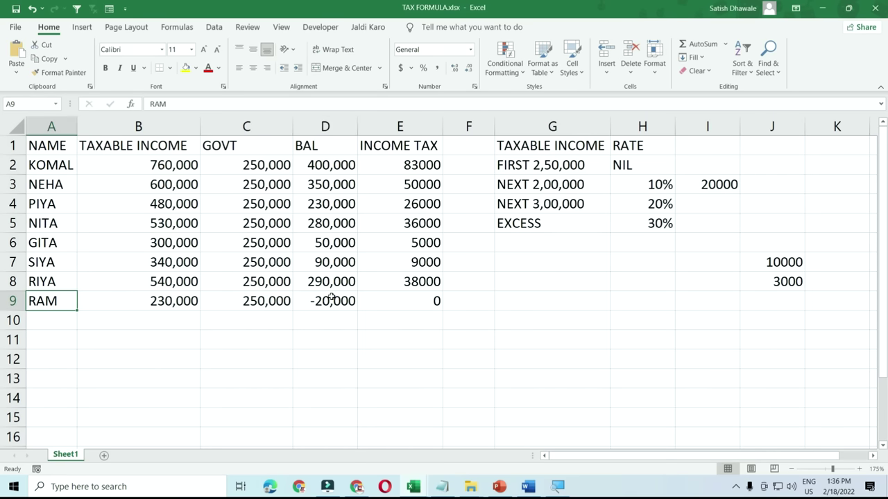
key(Right)
key(Right)
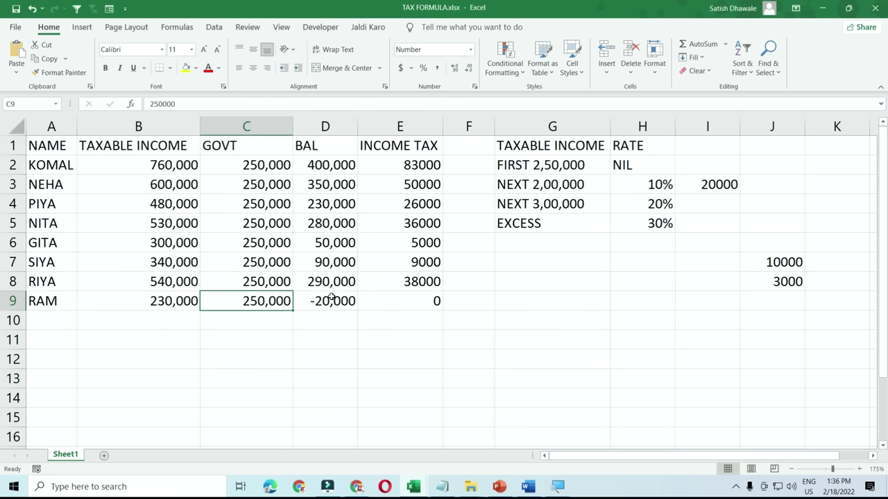
key(ctrl+Home)
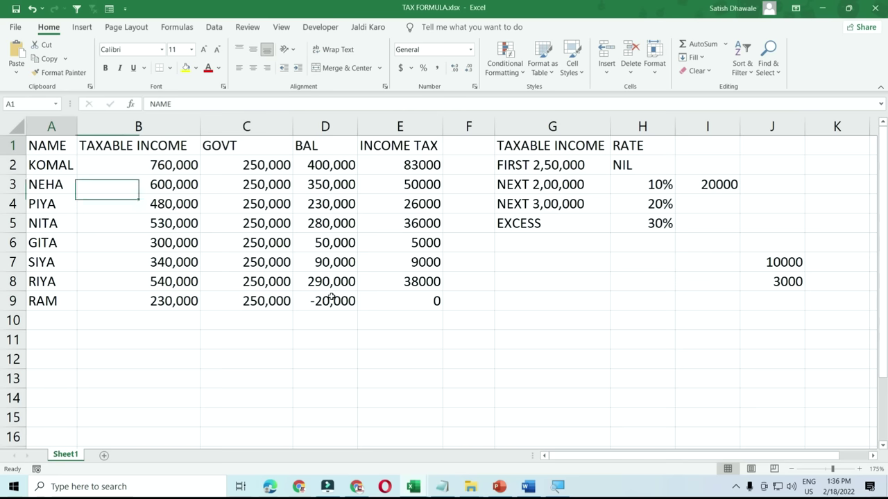
click(332, 298)
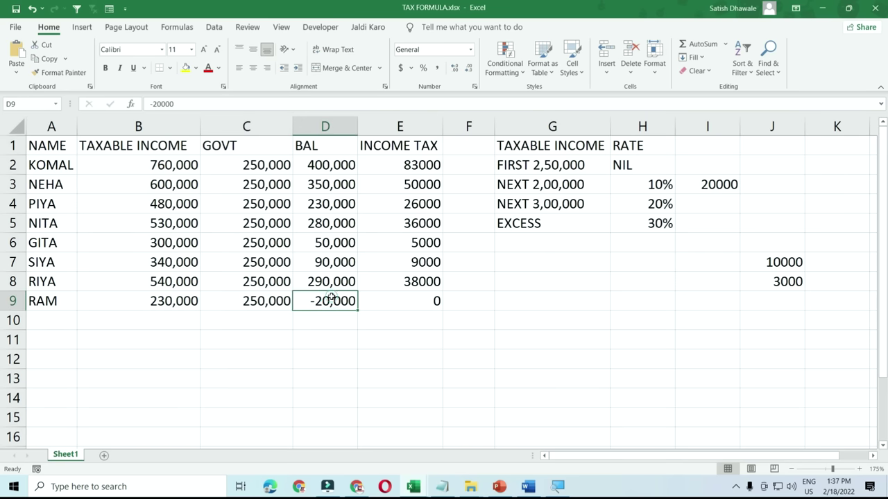
key(ctrl+Home)
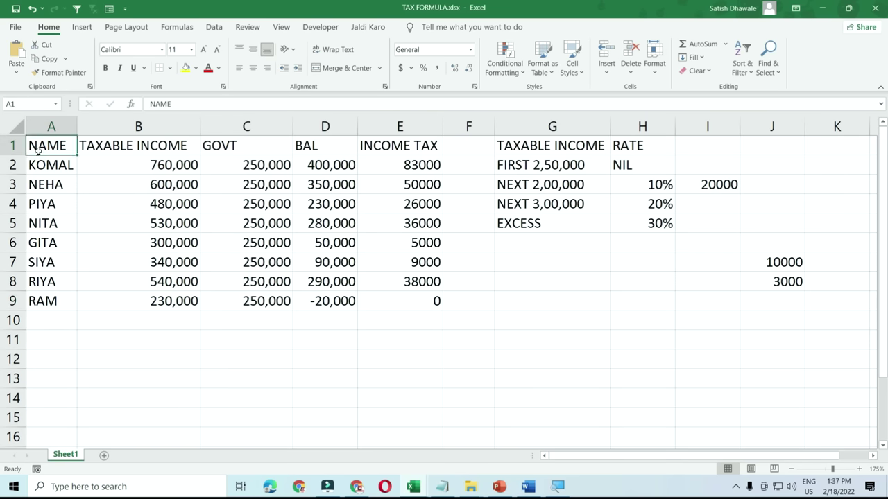
click(315, 300)
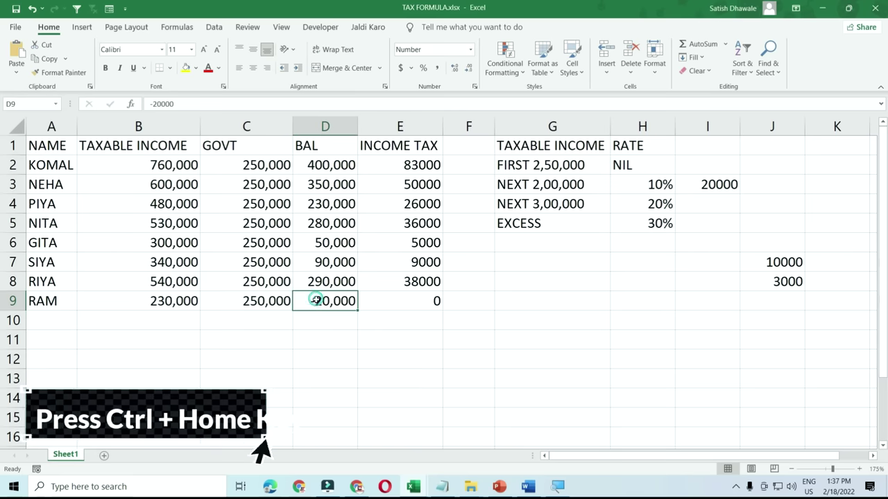
key(ctrl+Home)
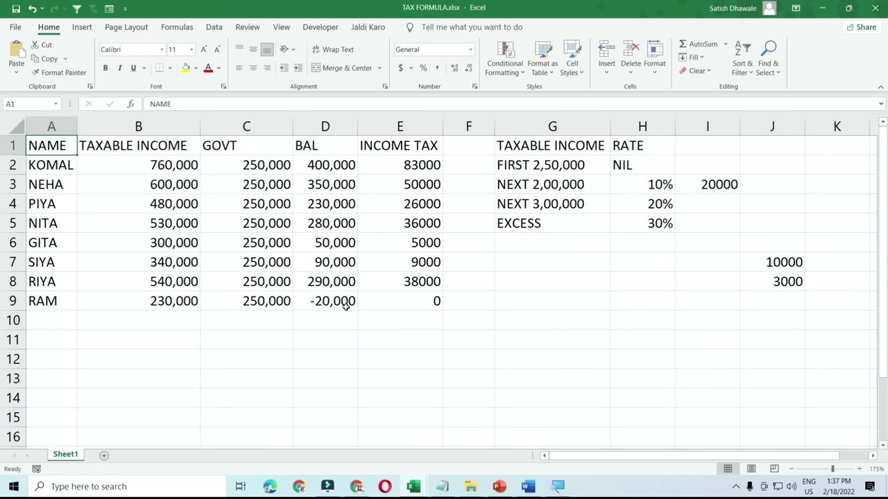
click(346, 306)
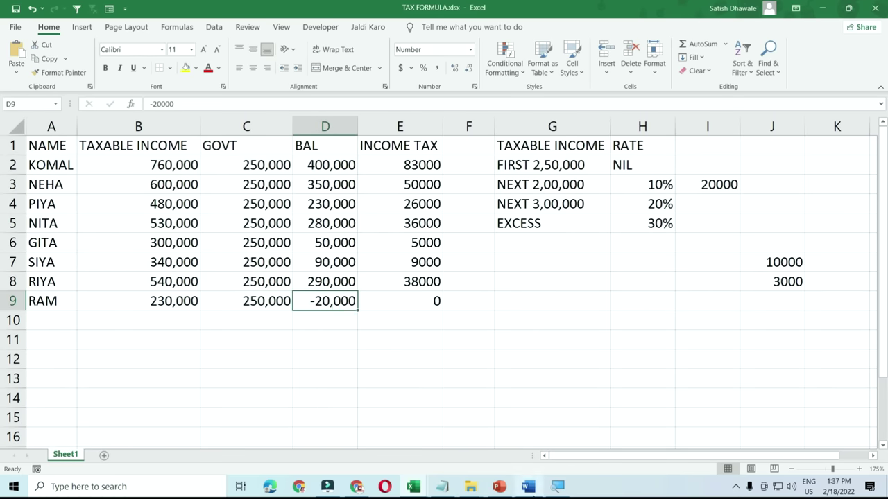
click(528, 486)
Replace all of Document1's text with =rand() sample paragraphs
click(339, 244)
key(ctrl+a)
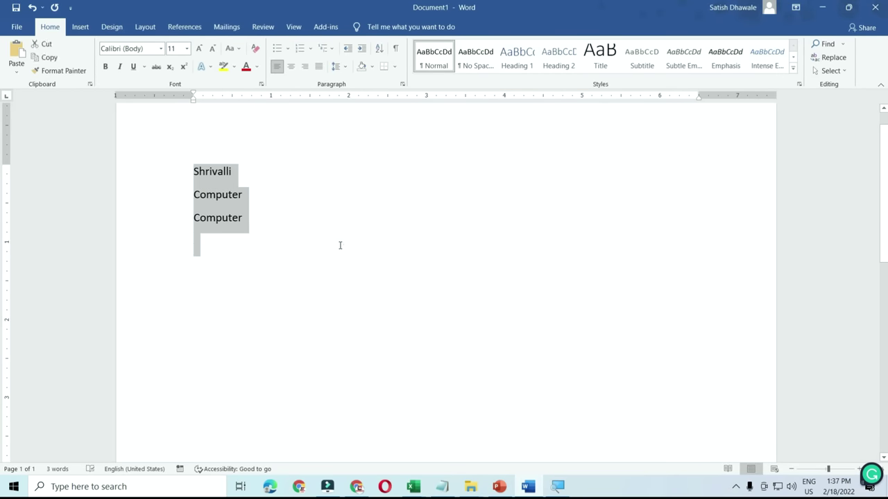
text(=rand())
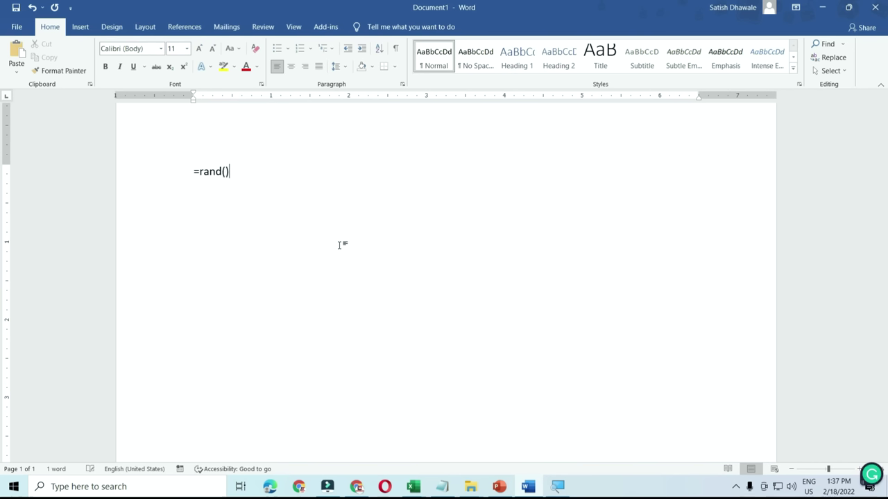
key(Return)
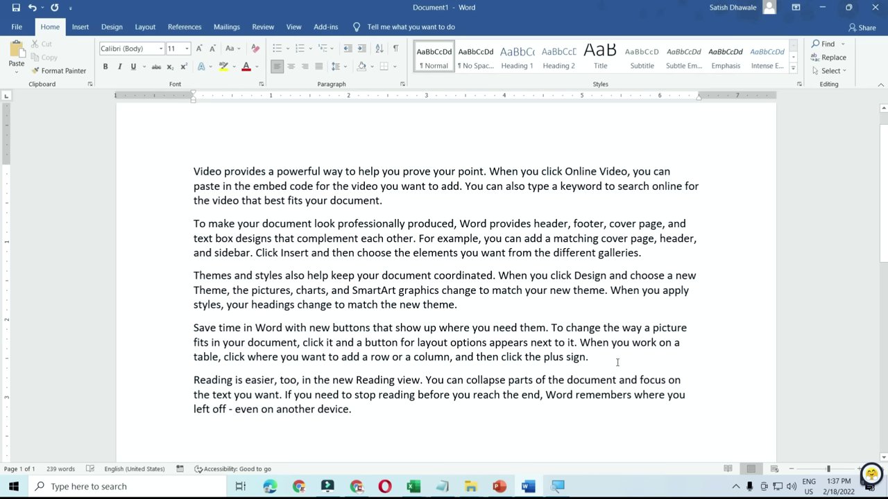
Demonstrate Home, Ctrl+End and End by jumping to line starts, line ends and the document end
drag(608, 361, 194, 360)
key(Home)
drag(193, 168, 204, 168)
click(195, 172)
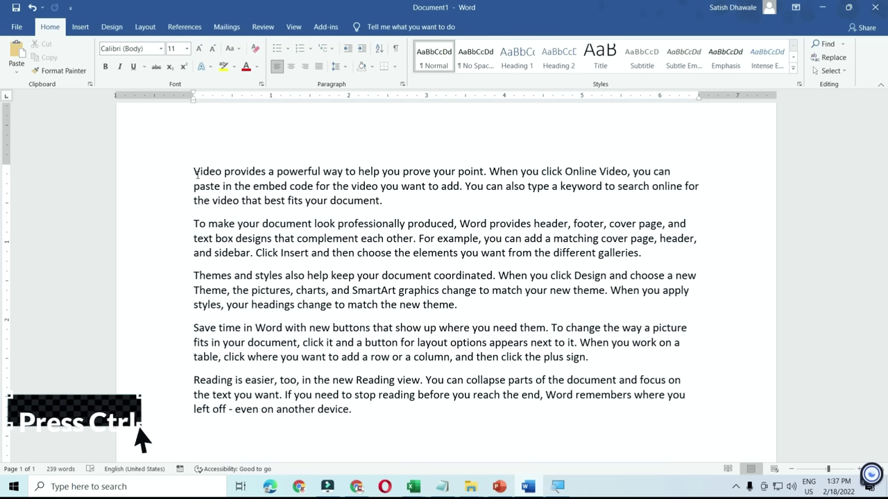
key(ctrl+End)
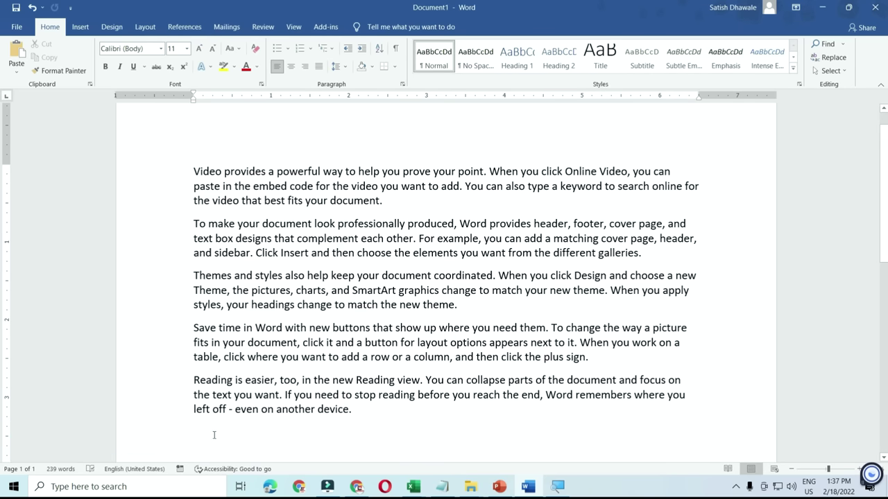
click(193, 331)
key(End)
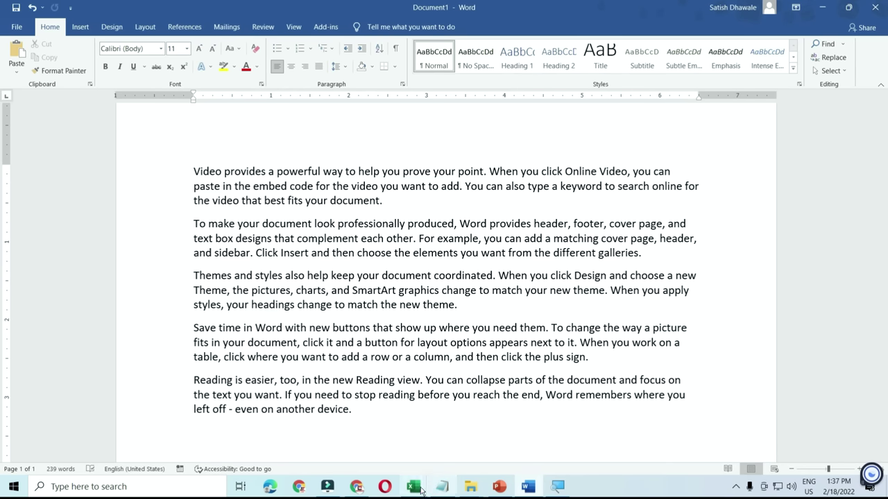
mouse_move(419, 491)
click(439, 456)
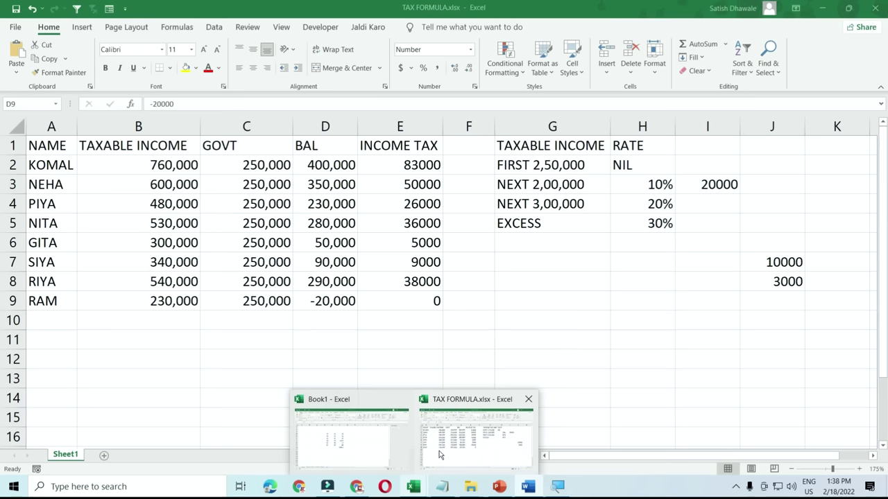
click(61, 150)
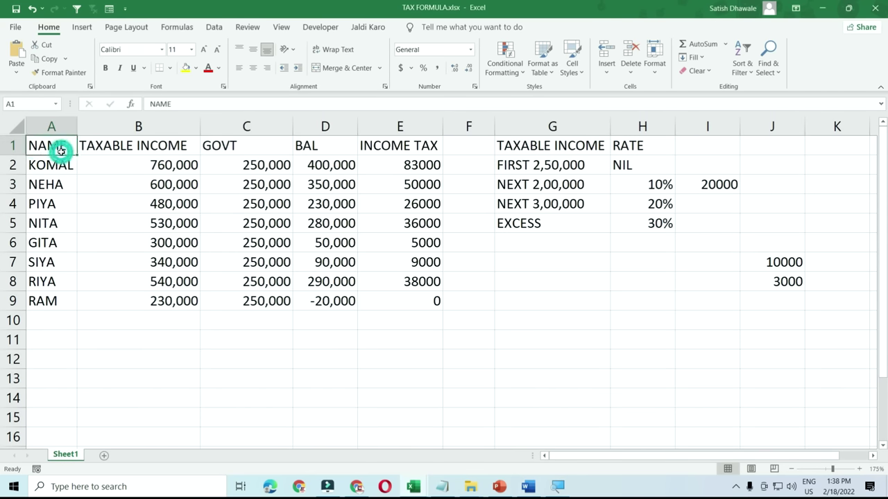
key(super+space)
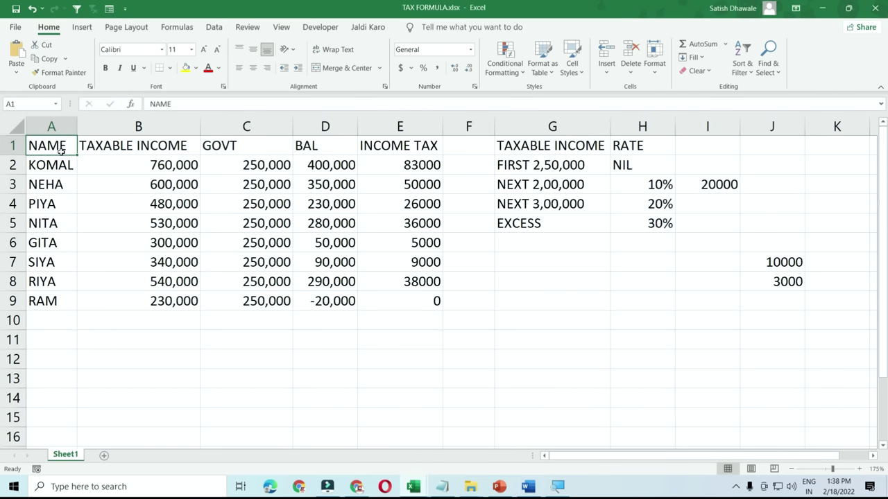
click(325, 302)
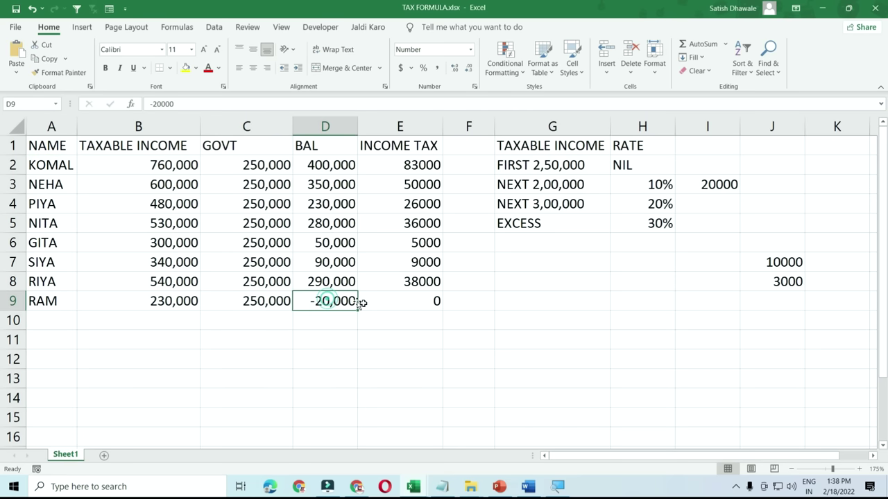
click(411, 303)
key(ctrl+a)
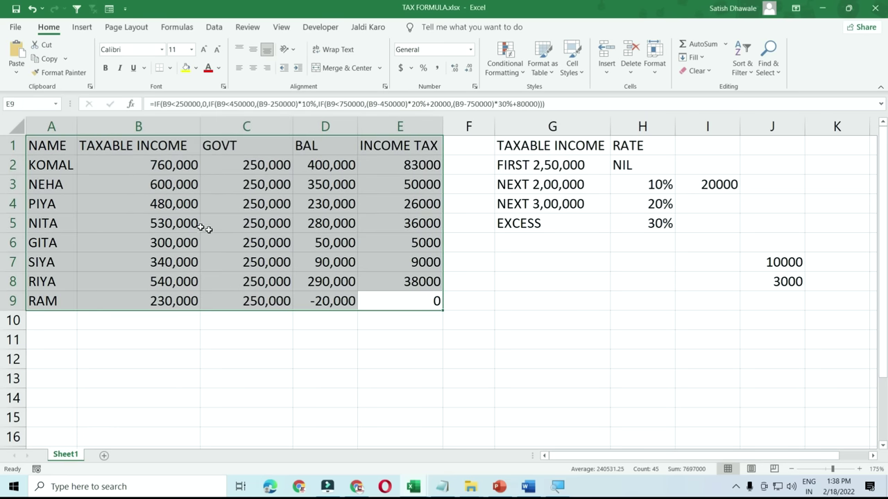
click(42, 145)
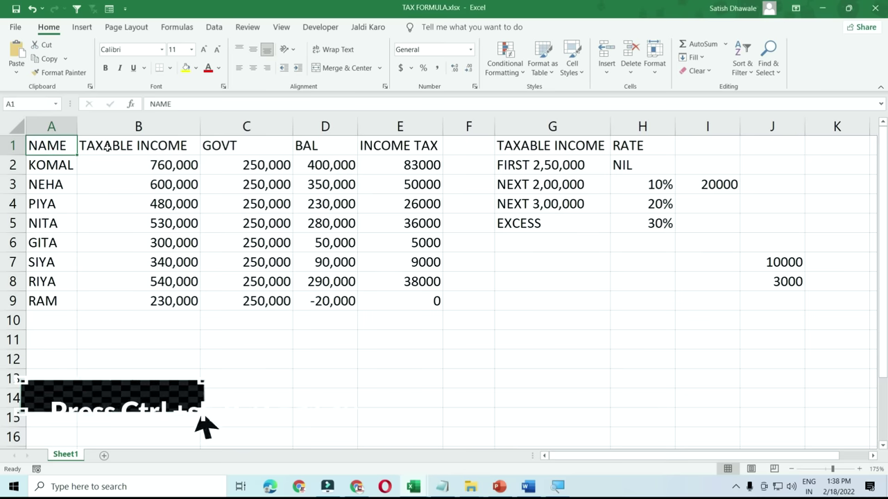
key(ctrl+shift+End)
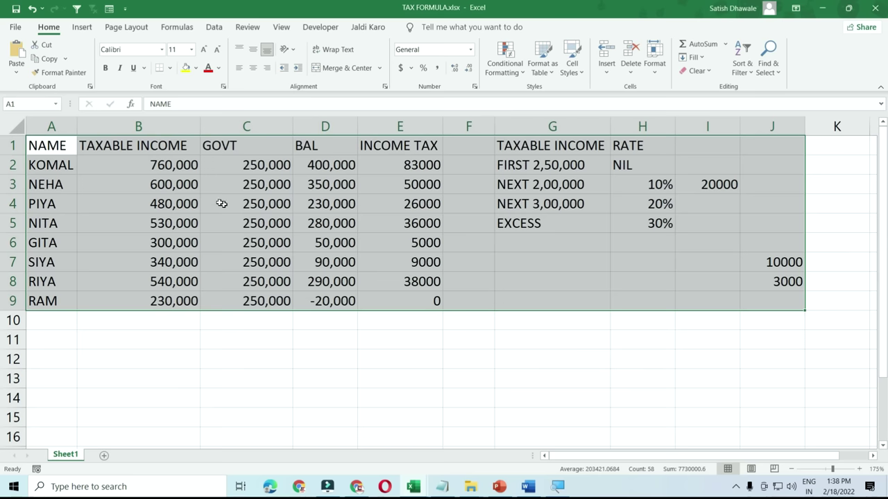
click(377, 342)
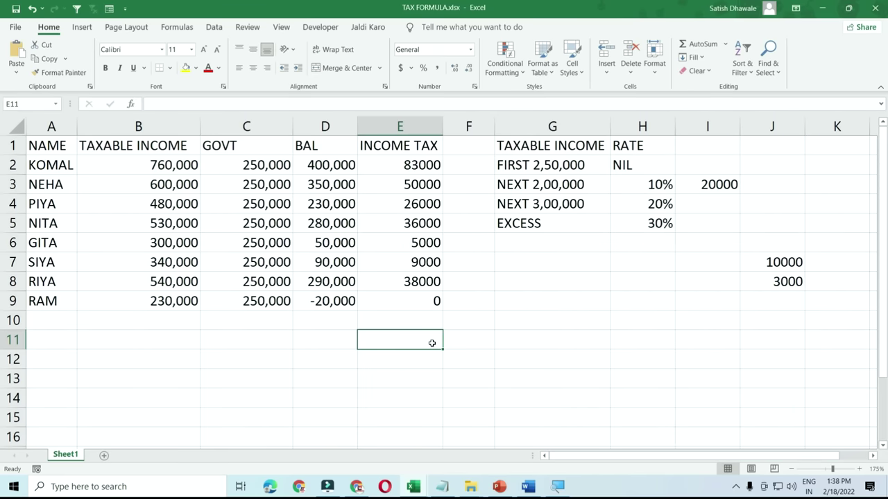
Enter abcd in E11, then overwrite it with learn in overtype mode
text(abcd)
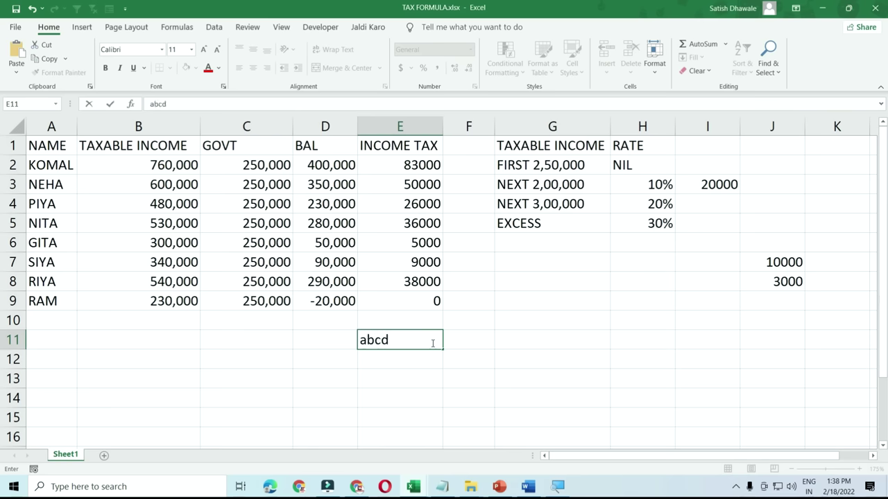
key(Left)
key(Right)
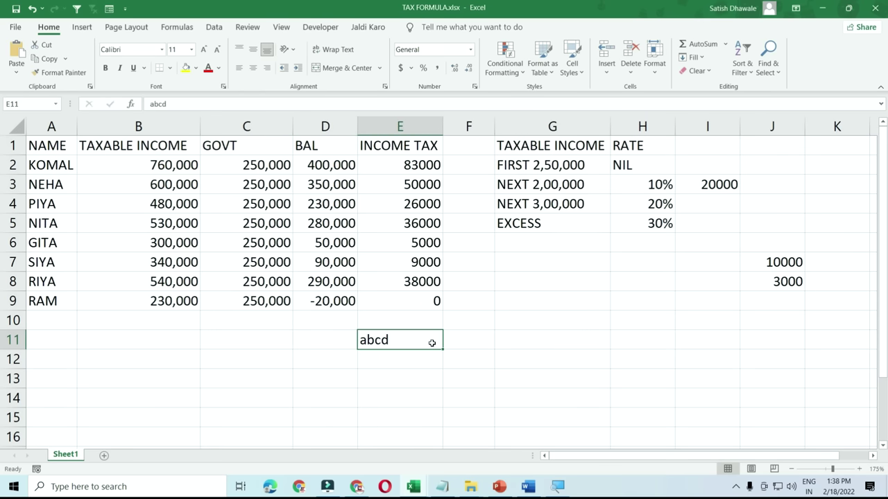
double_click(359, 341)
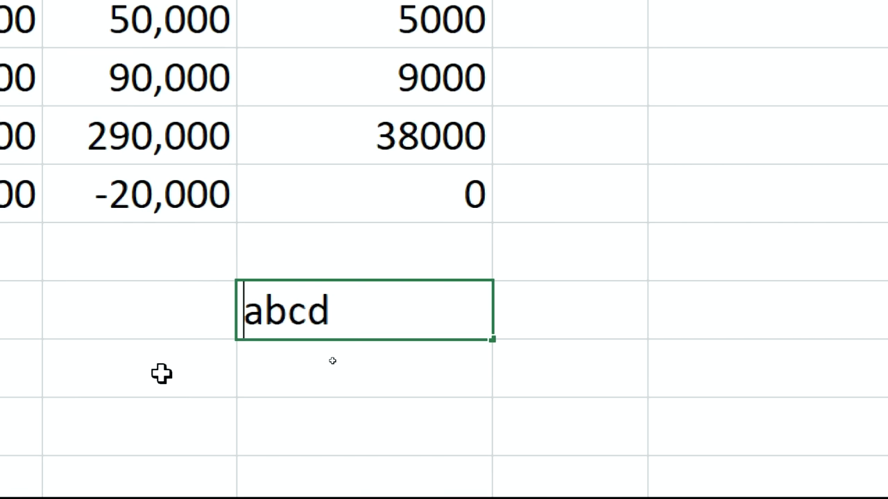
key(shift+Right)
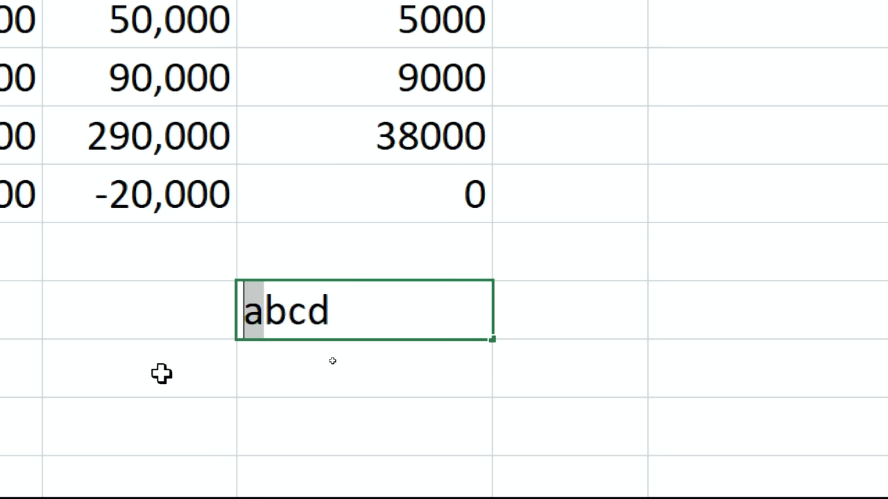
text(l)
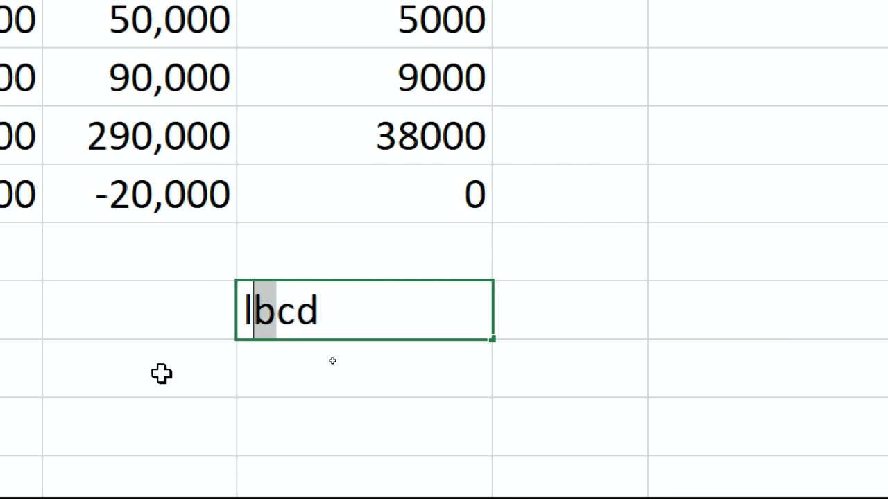
text(e)
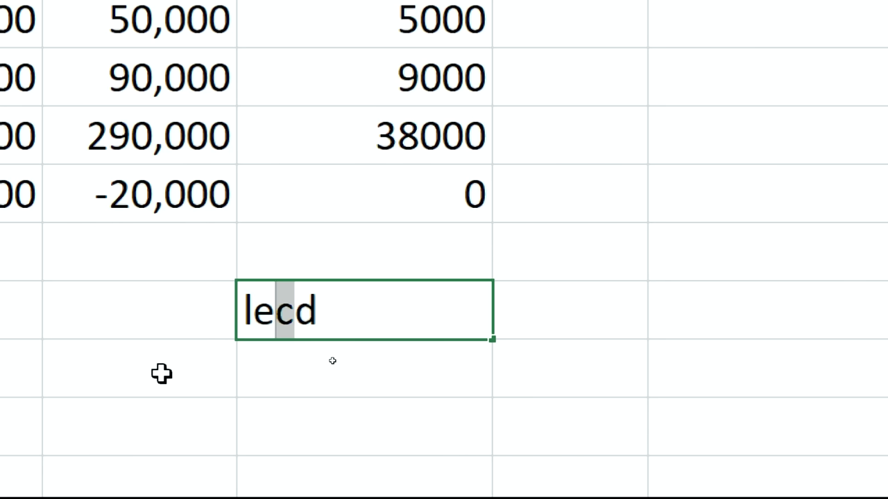
text(a)
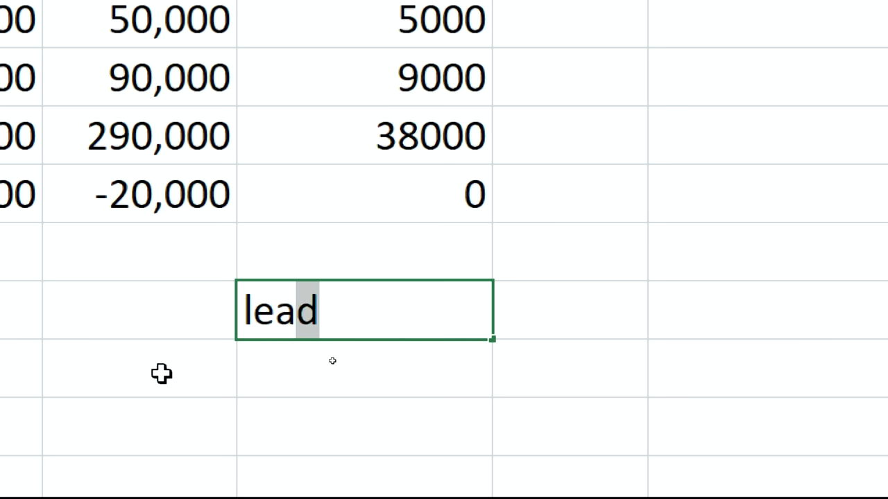
text(rn)
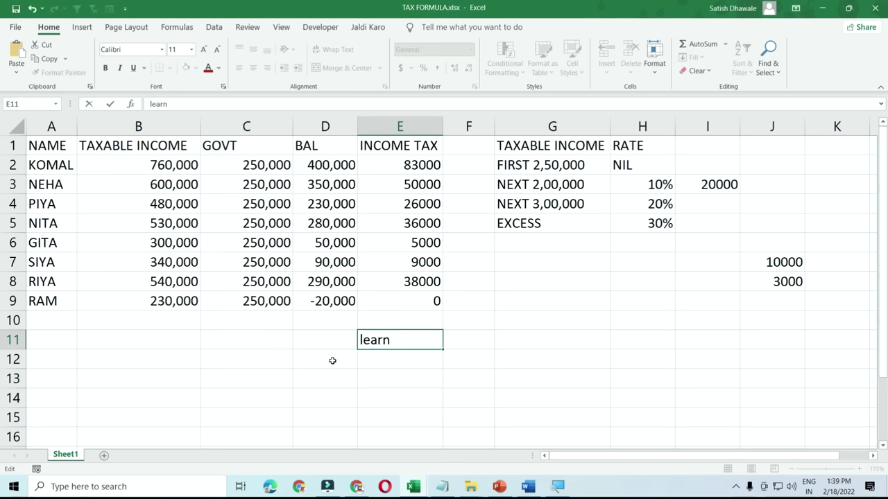
key(Return)
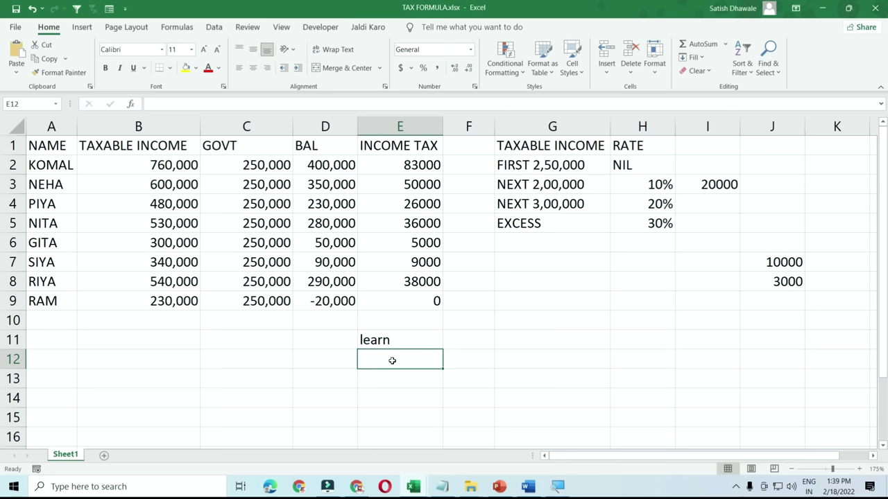
Copy taxable income B2:B9, paste it at B13 with Shift+Insert, and cancel the copy
drag(178, 173, 162, 295)
key(ctrl+c)
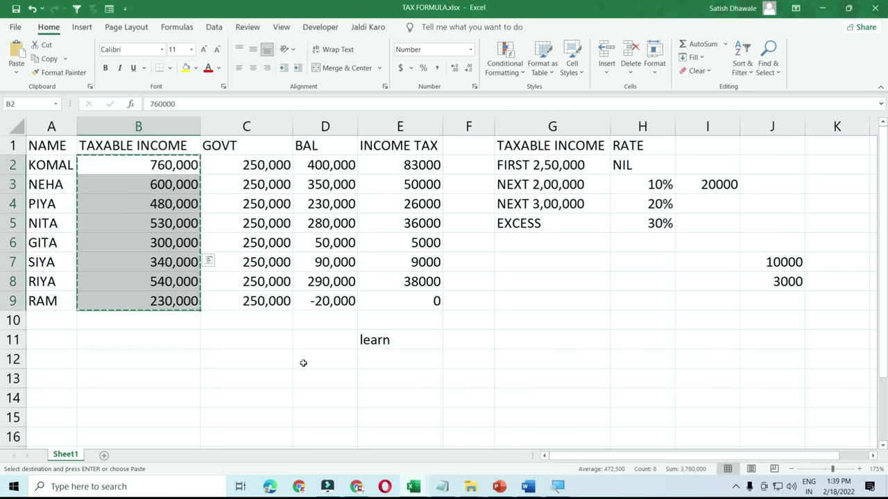
scroll(169, 281, down, 2)
click(146, 264)
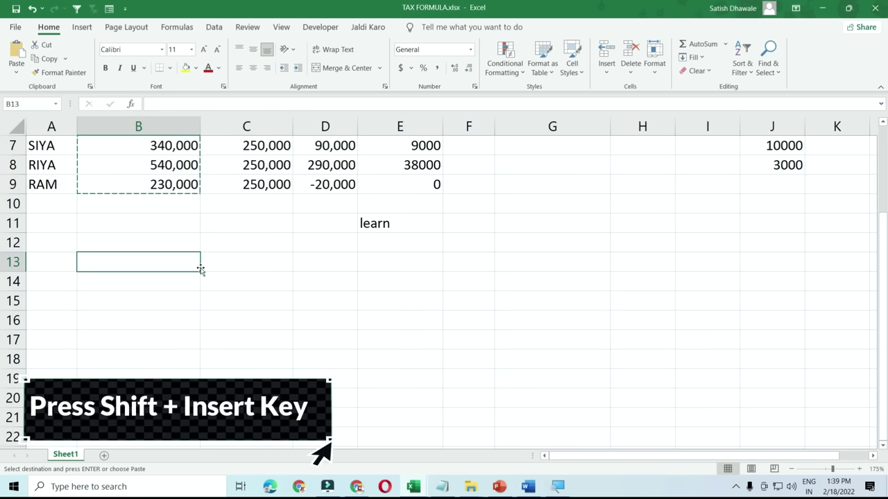
key(shift+Insert)
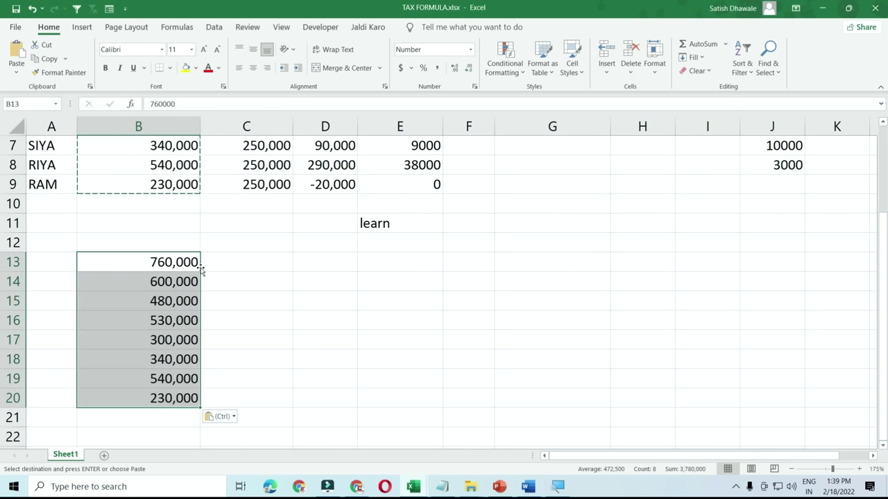
scroll(198, 266, up, 2)
scroll(175, 267, down, 2)
scroll(337, 390, up, 2)
click(337, 397)
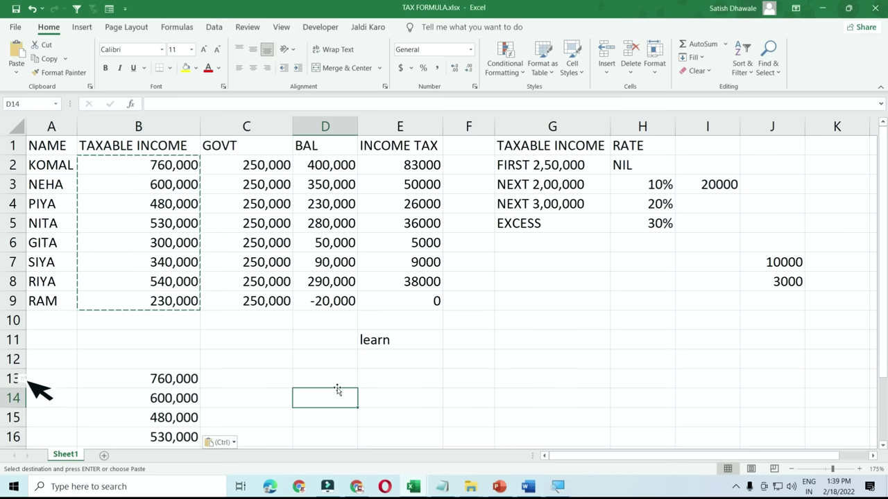
key(Escape)
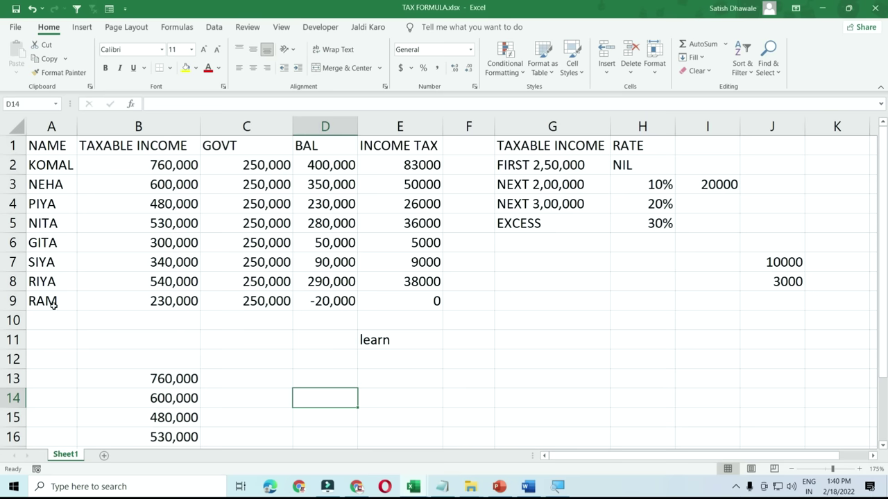
click(527, 489)
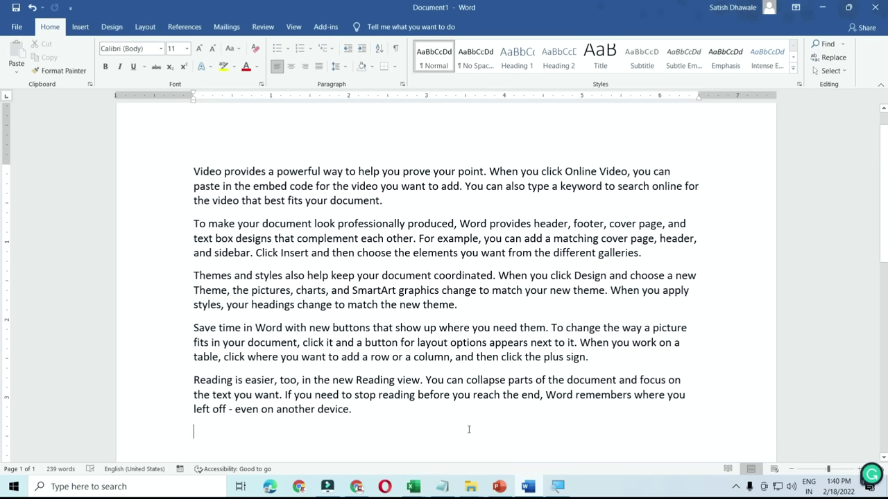
scroll(469, 430, up, 1)
key(Page_Up)
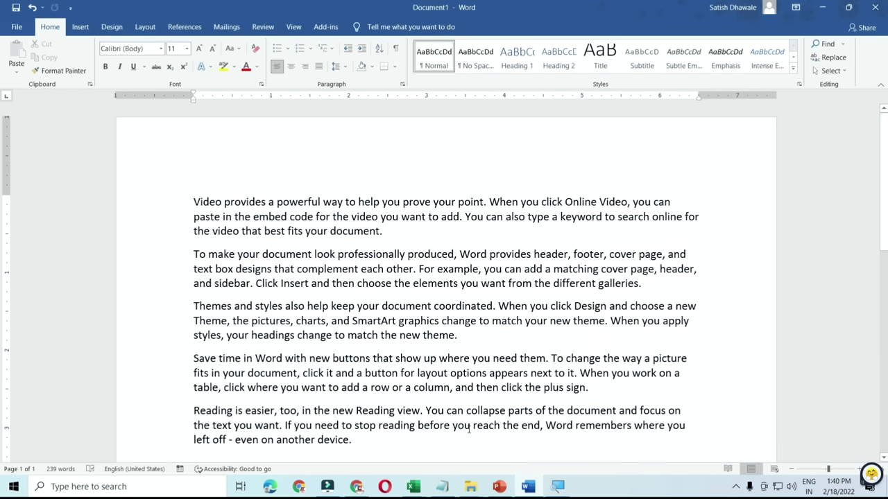
key(Page_Down)
key(Page_Up)
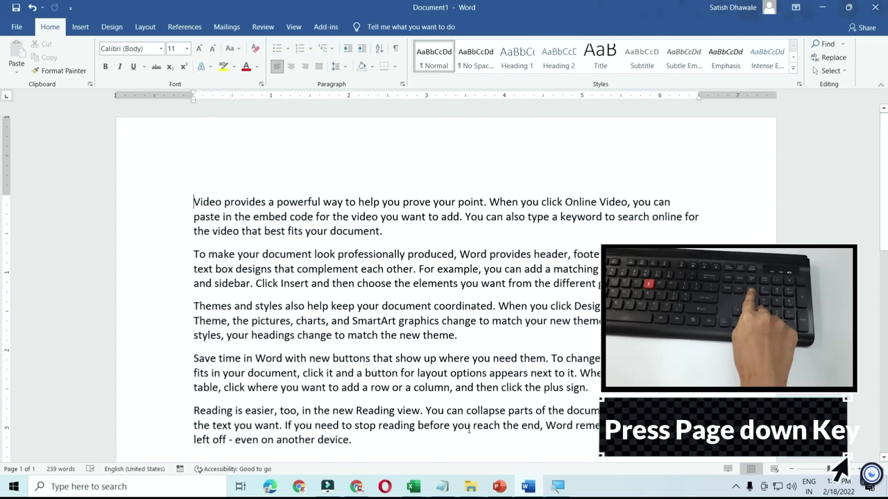
key(Page_Down)
key(Page_Up)
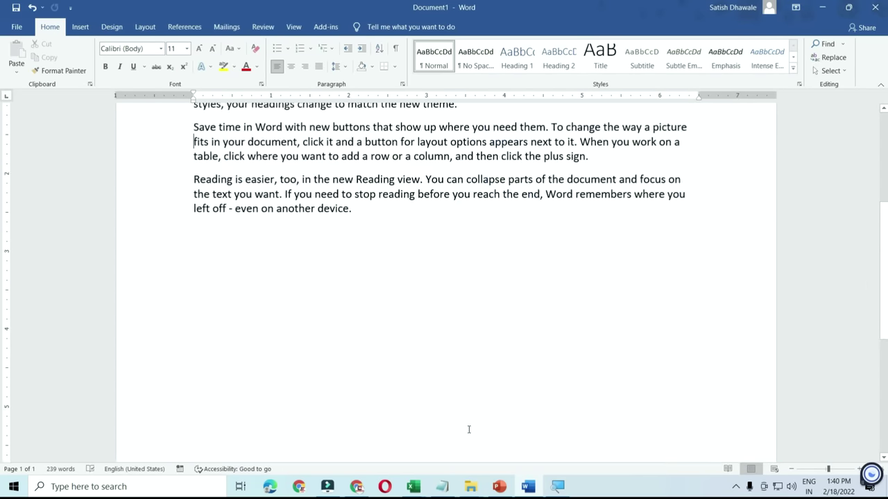
key(alt+Tab)
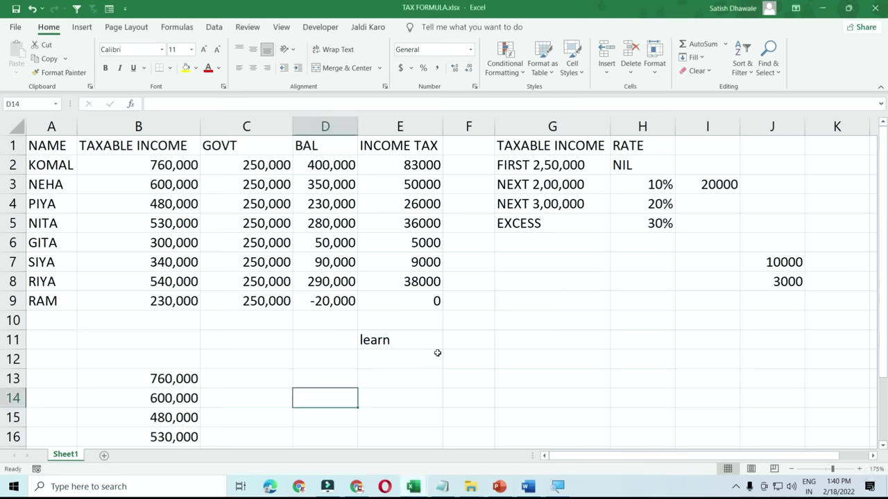
Page down and back up the sheet, then move the active cell to A12
key(Page_Down)
key(Page_Down)
key(Page_Down)
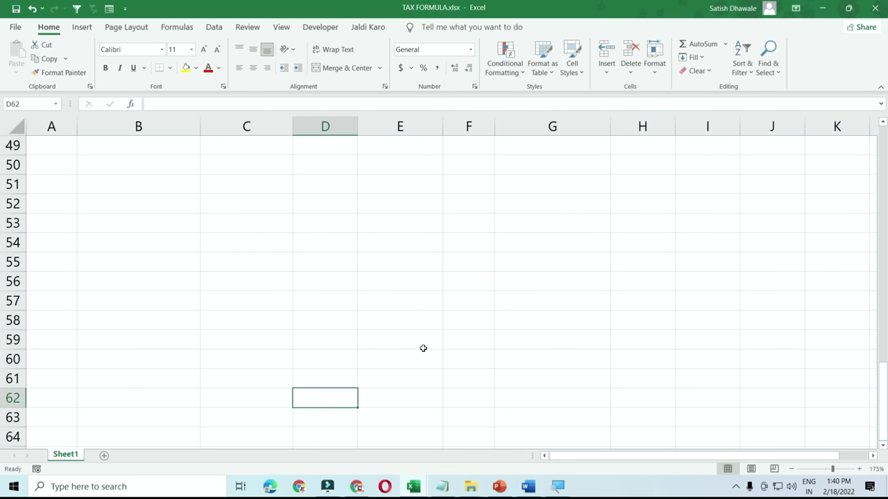
key(Page_Down)
key(Page_Down)
key(Page_Up)
key(Page_Up)
key(Page_Up)
key(Page_Up)
key(Page_Up)
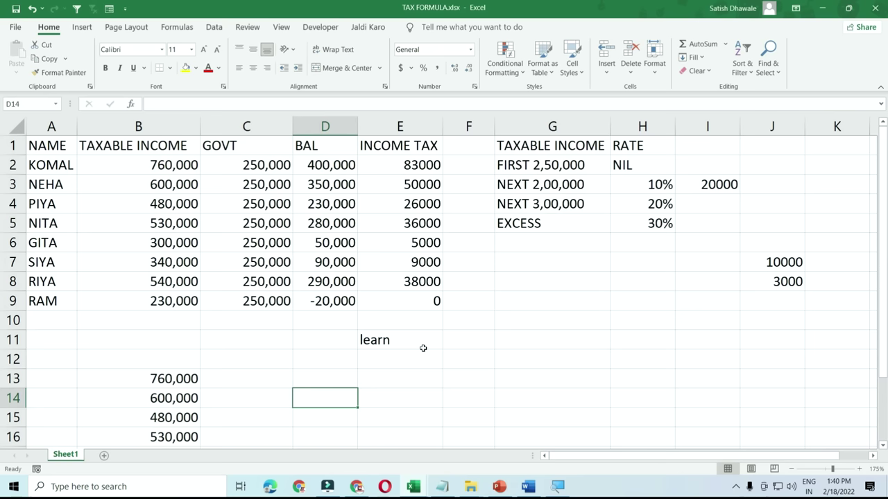
key(Up)
key(Up)
key(Left)
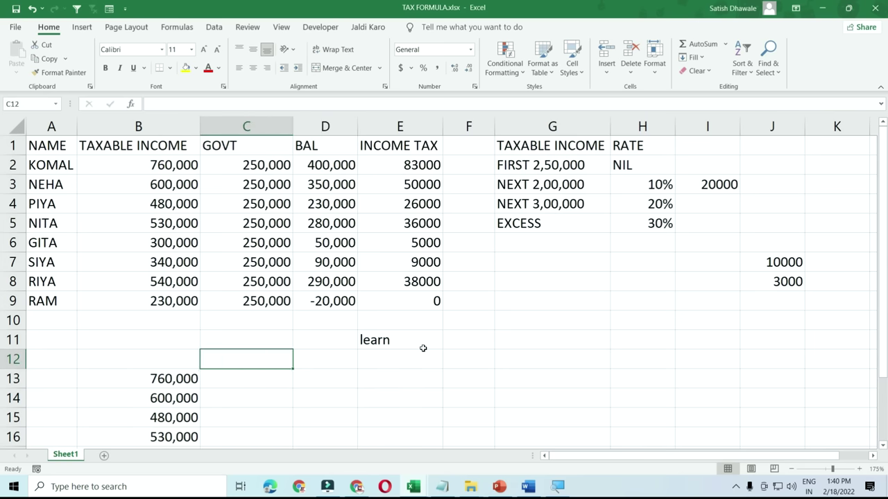
key(Left)
key(Left)
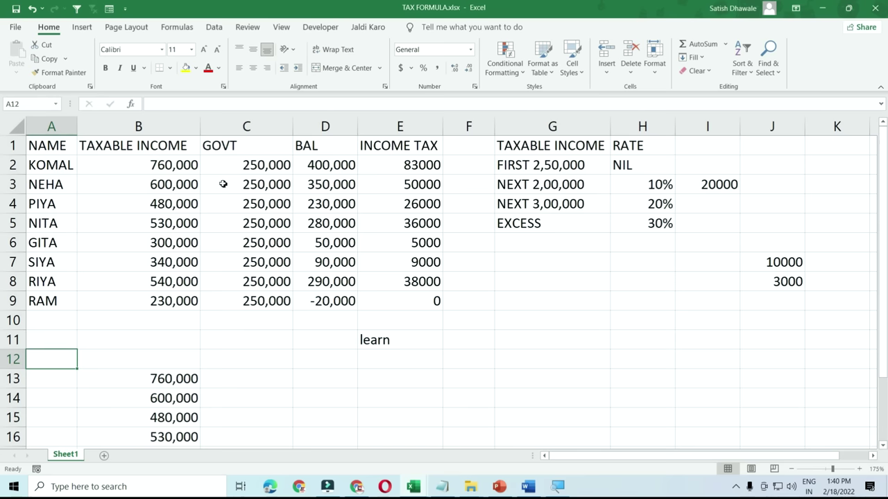
Clear B2:D9, undo the deletion, and minimize all windows to the desktop
drag(173, 166, 319, 301)
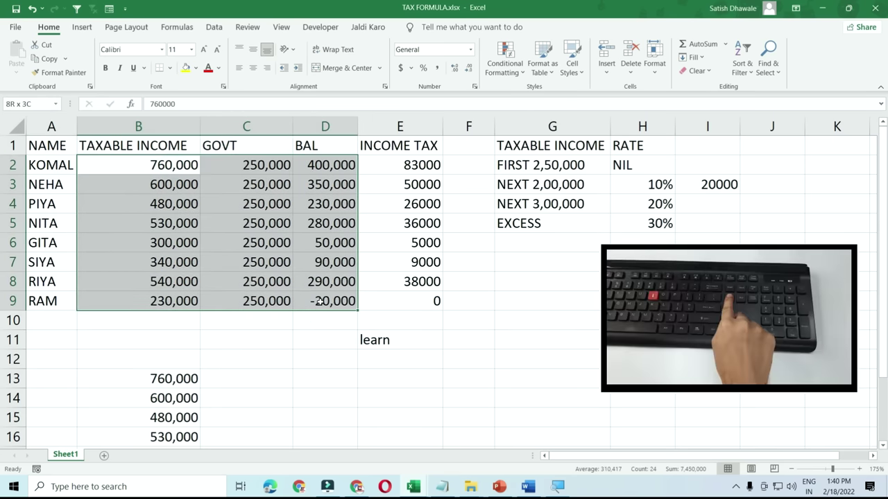
key(Delete)
key(ctrl+z)
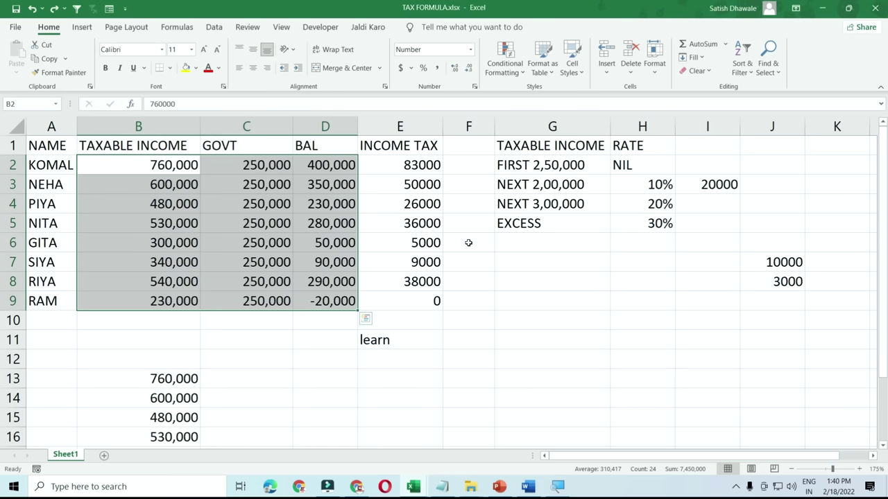
key(super+d)
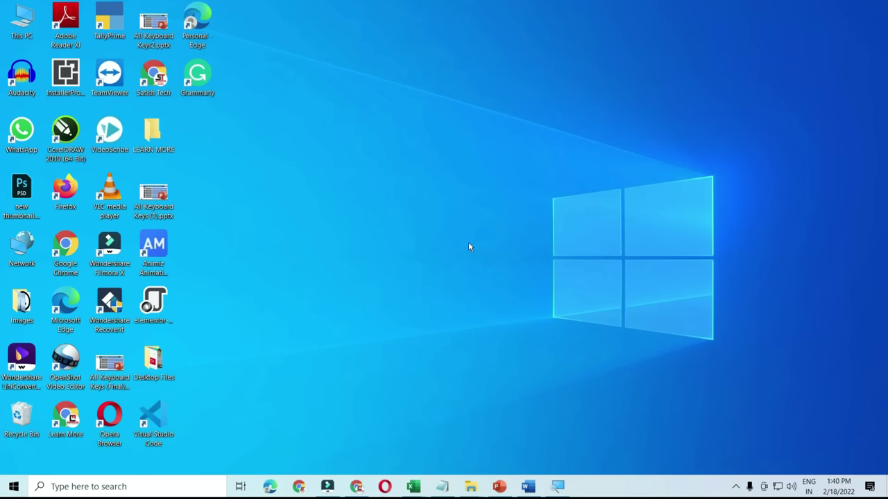
Return to Word's Document1 and place the caret in the fourth paragraph
click(151, 201)
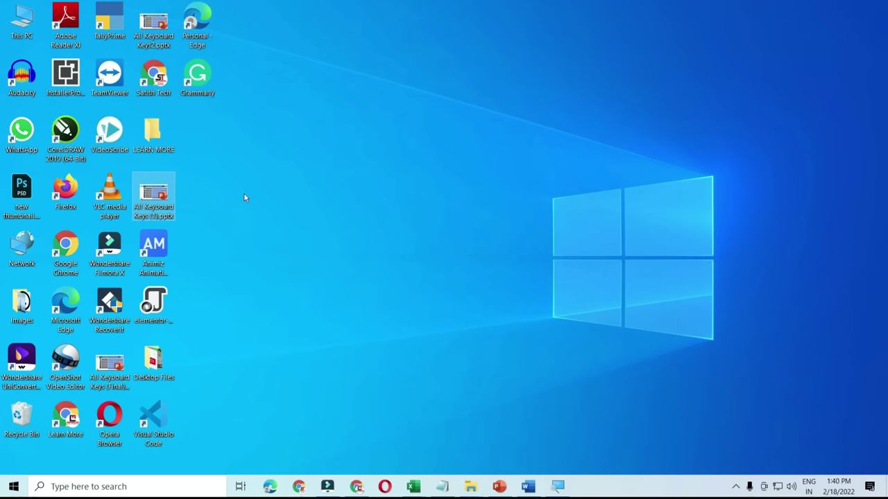
click(528, 487)
click(501, 394)
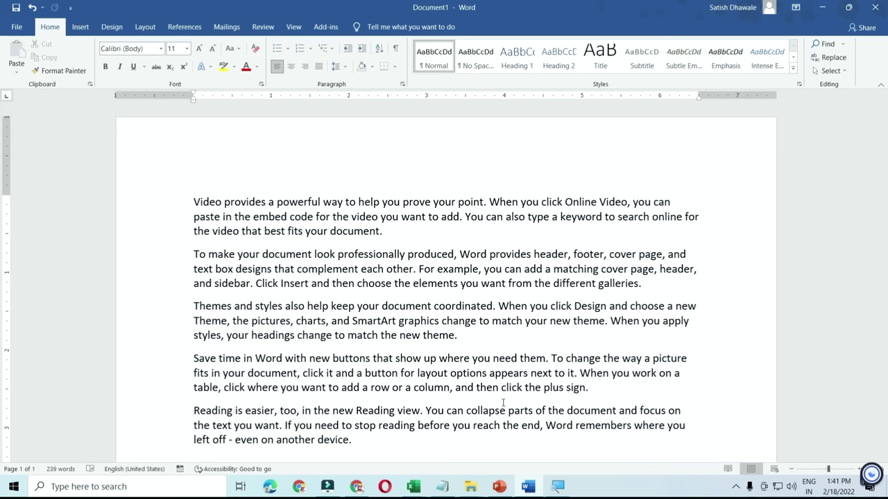
Delete all five paragraphs of text from the Word document
scroll(503, 402, down, 3)
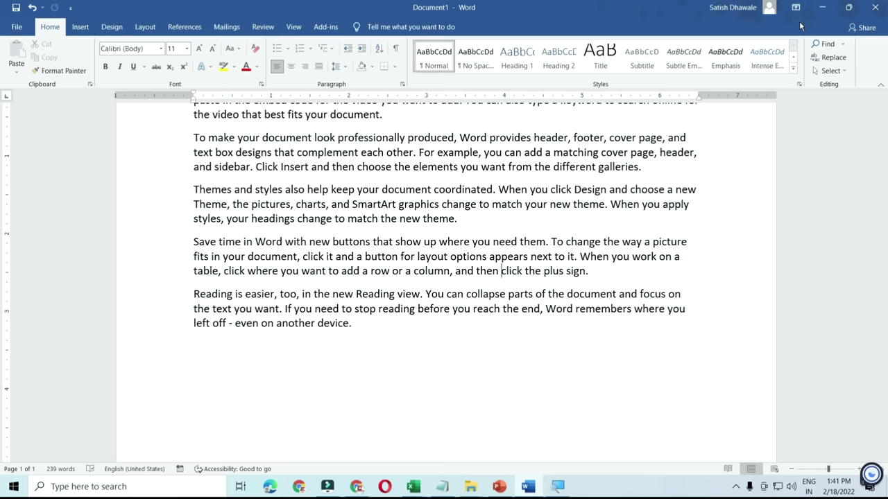
key(super+d)
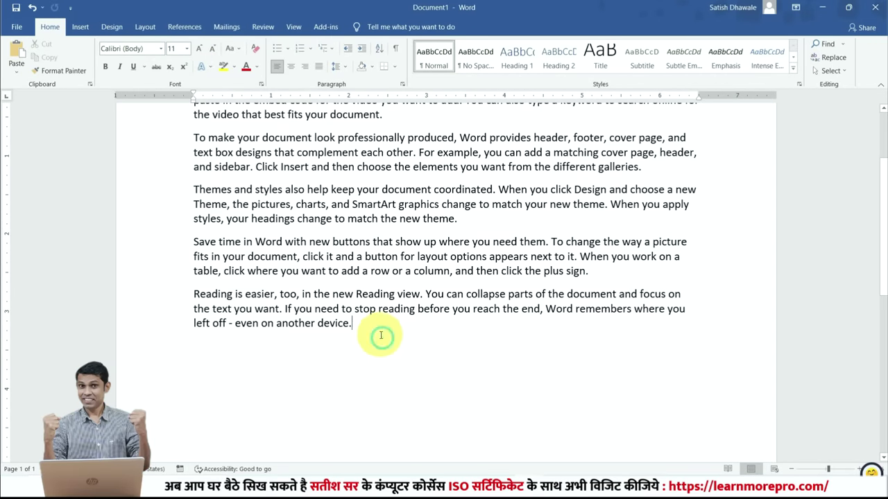
drag(380, 337, 158, 36)
key(Delete)
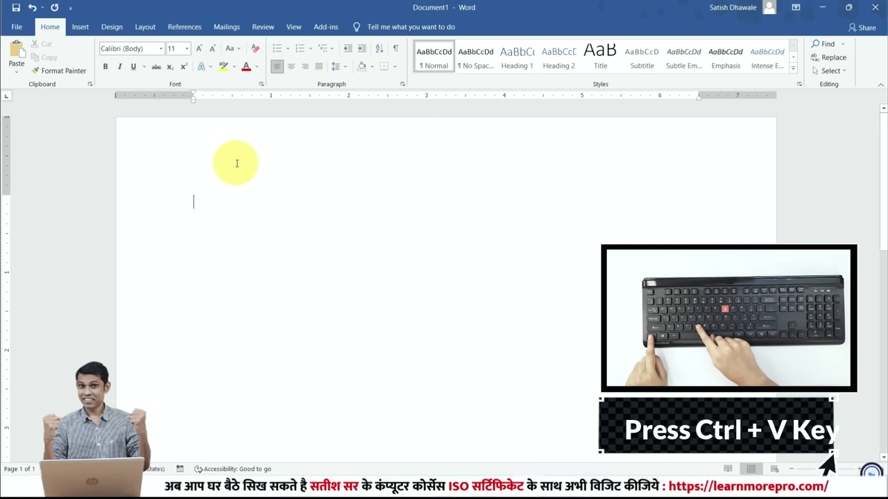
Paste the captured desktop screenshot into the page, then delete the picture
key(ctrl+v)
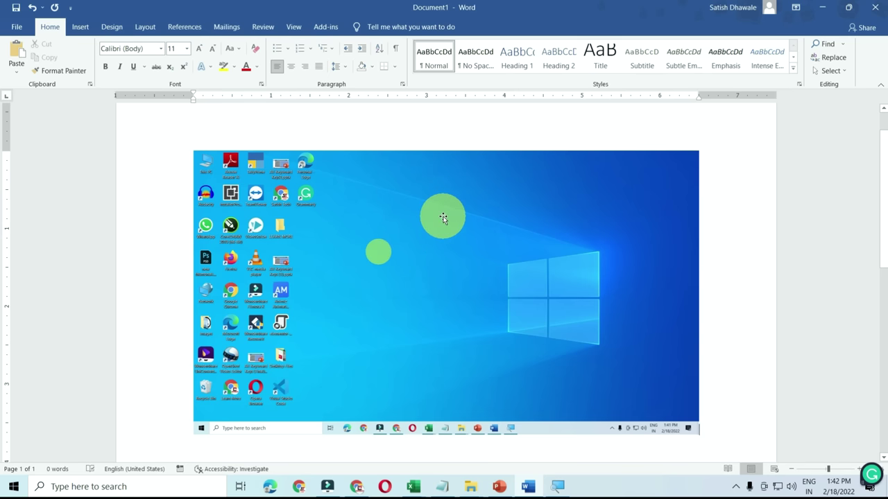
click(545, 283)
key(Delete)
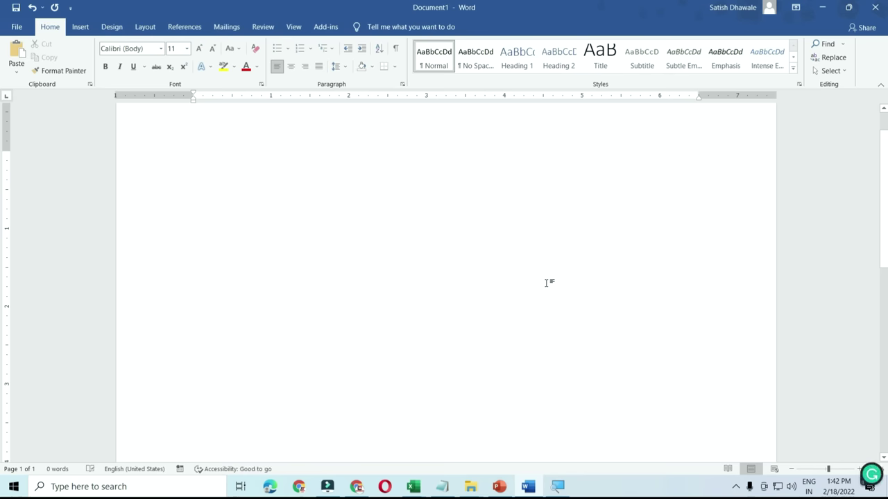
Paste a TAX FORMULA.xlsx screenshot into Word, delete it, then bring Chrome forward
mouse_move(415, 486)
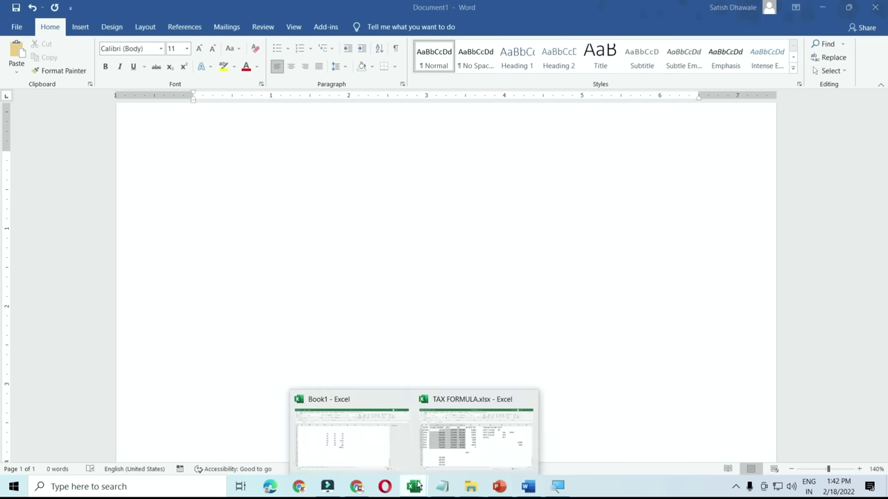
click(452, 449)
click(499, 317)
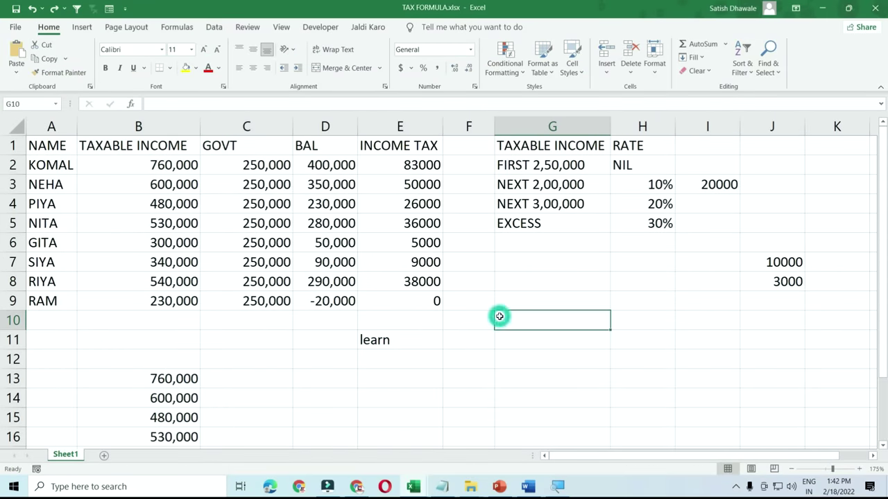
click(528, 486)
key(ctrl+v)
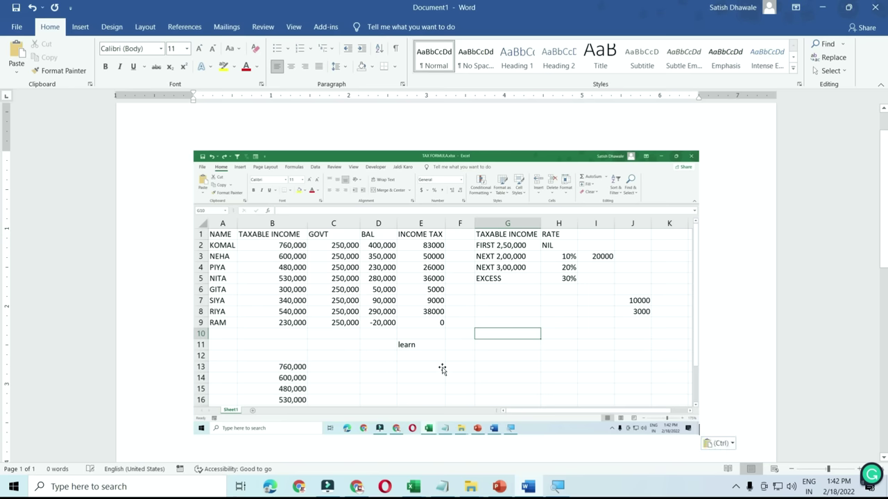
click(457, 343)
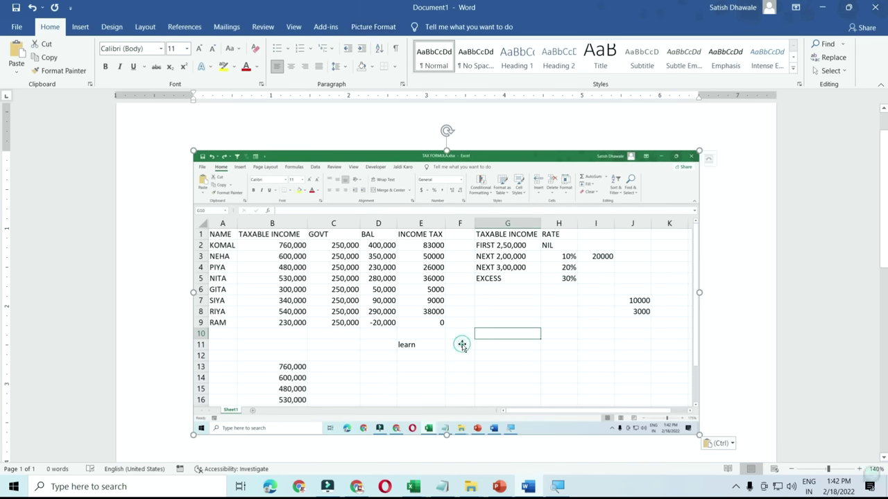
key(Delete)
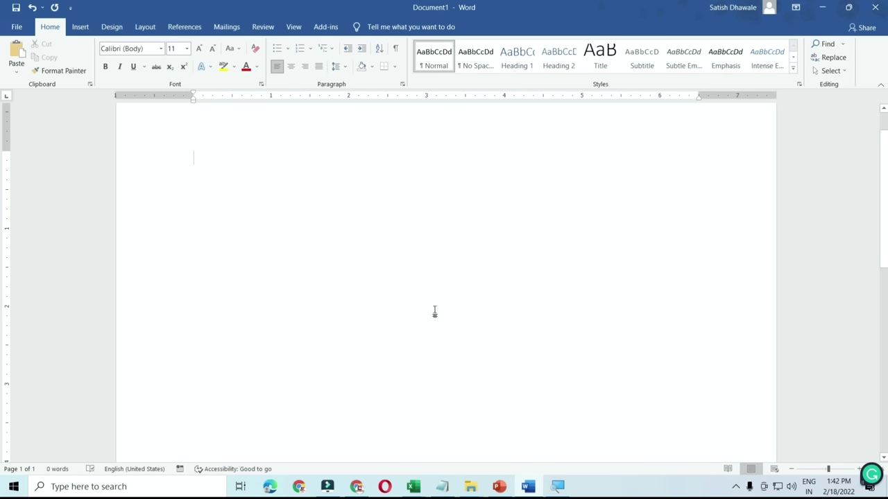
click(357, 487)
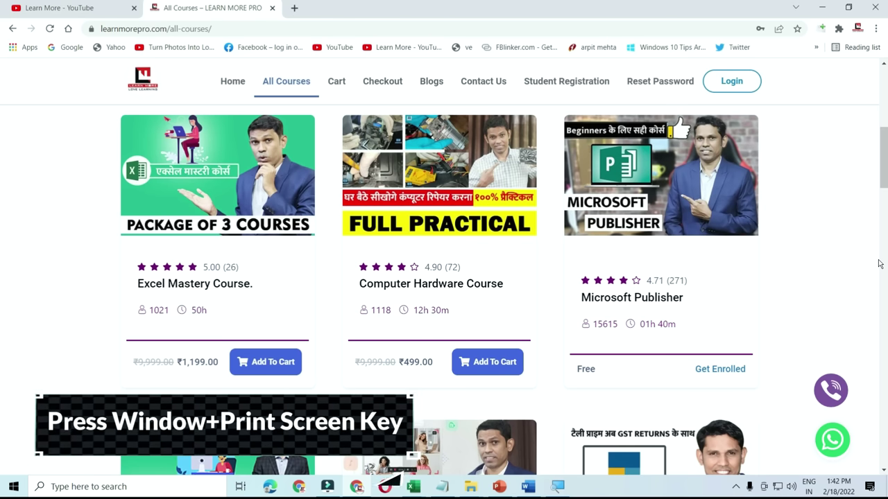
Save a full-screen screenshot of the All Courses page, then open File Explorer
key(super+Print)
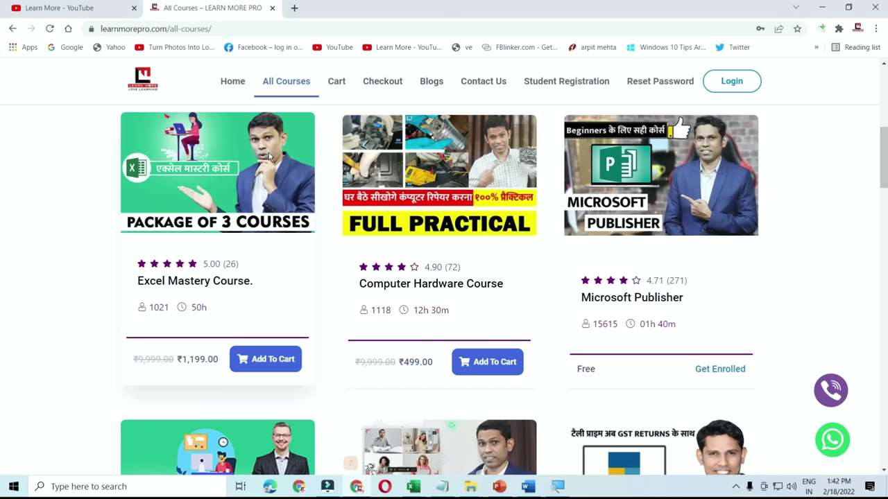
key(super+e)
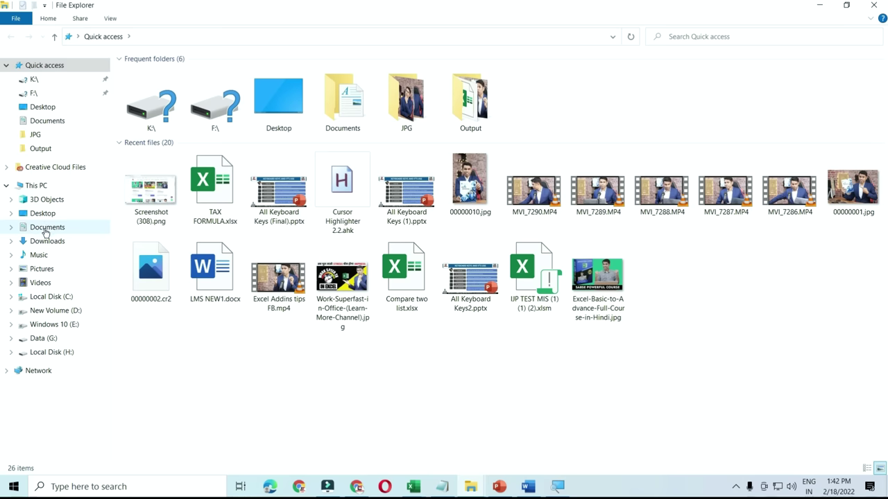
View Screenshot (308) from Pictures\Screenshots, then close the photo viewer and the folder
click(39, 271)
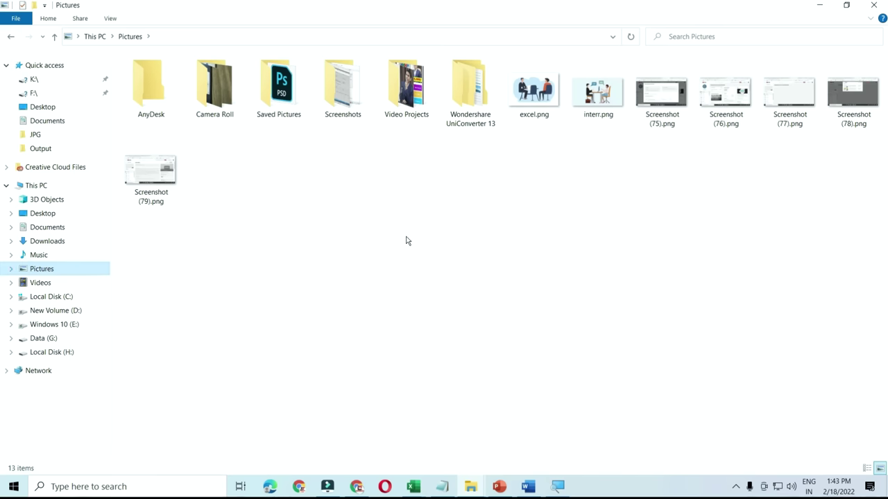
double_click(343, 87)
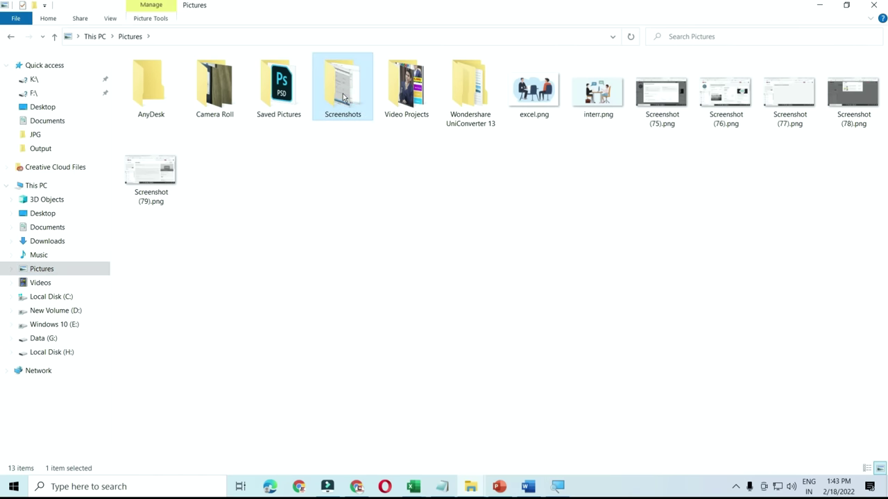
scroll(398, 206, down, 20)
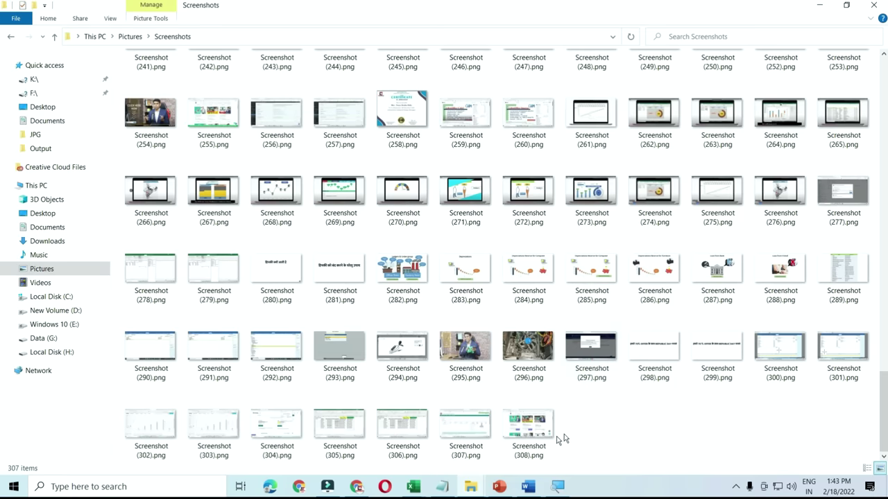
double_click(538, 434)
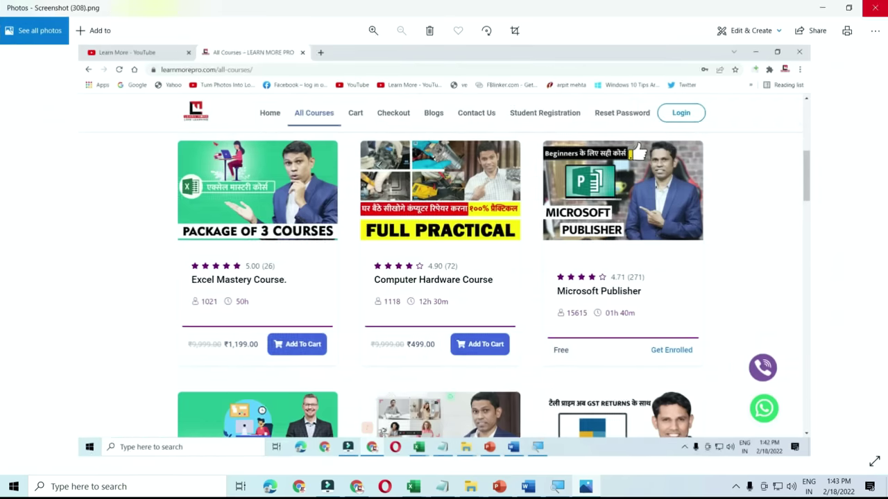
click(877, 9)
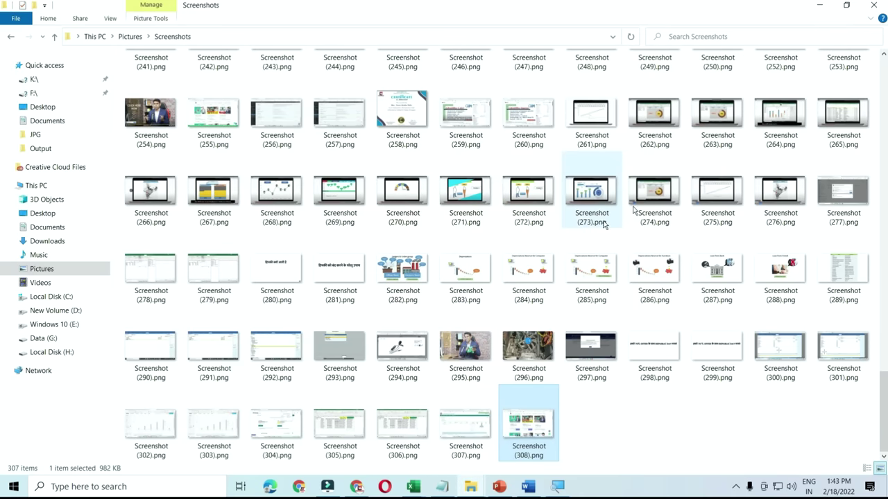
click(875, 4)
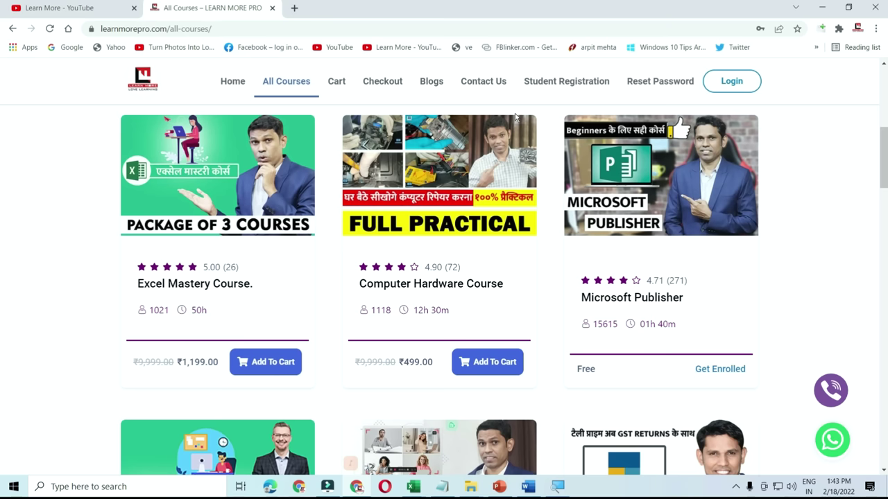
Switch to the TAX FORMULA.xlsx workbook in Excel
click(413, 486)
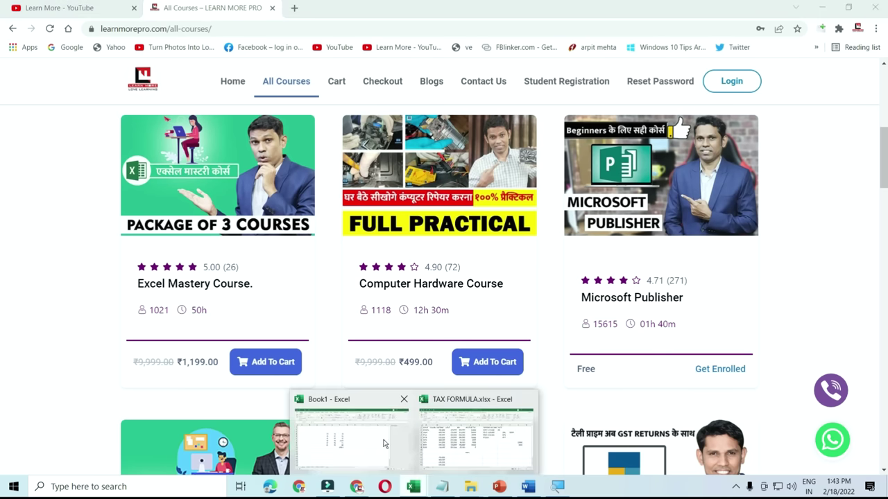
click(424, 449)
scroll(317, 358, down, 4)
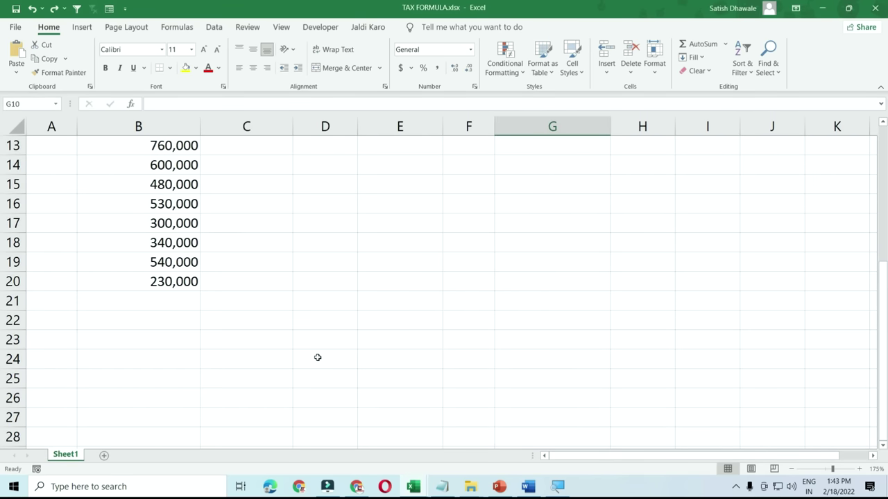
scroll(318, 358, down, 3)
scroll(318, 358, up, 7)
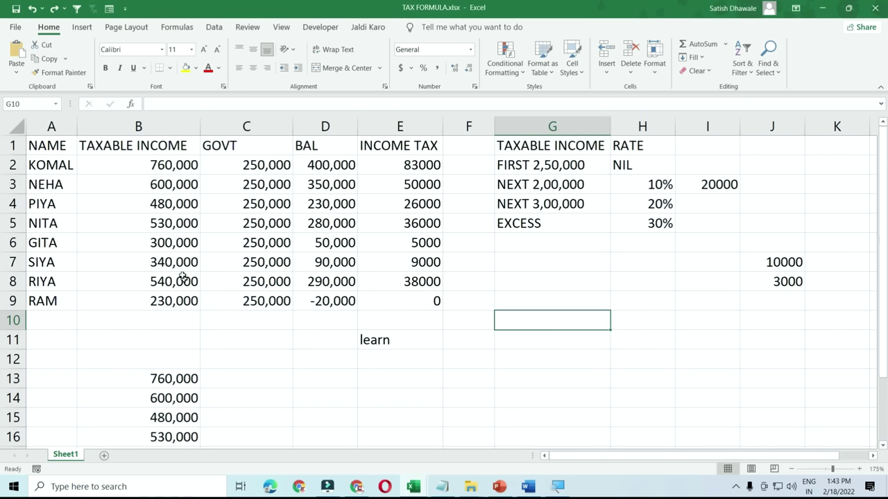
Step through column B from B6 with the arrow keys, then turn Scroll Lock on
click(169, 238)
key(Down)
key(Down)
key(Down)
key(Down)
key(Down)
key(Down)
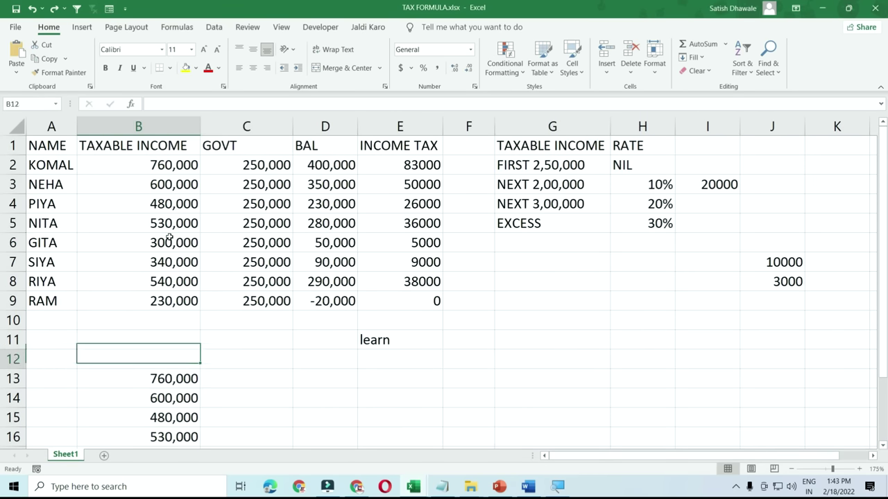
key(Down)
key(Down)
key(Down)
key(Up)
key(Up)
key(Up)
key(Up)
key(Up)
key(Up)
key(Up)
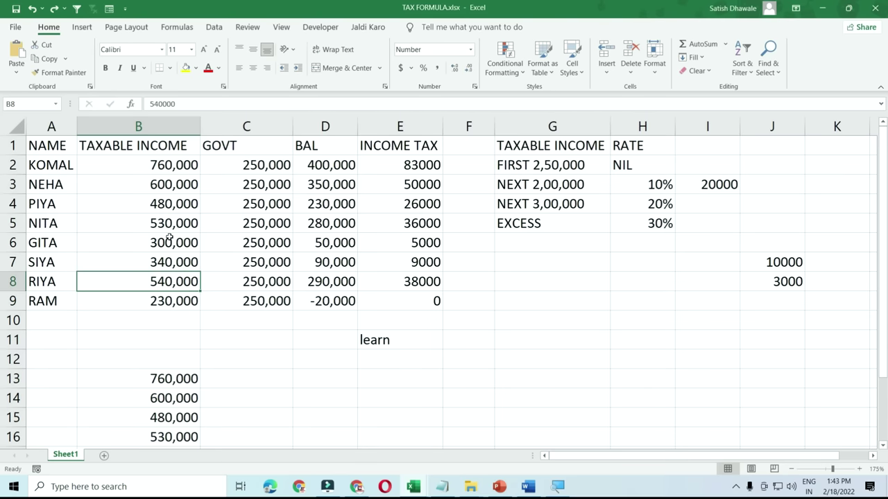
key(Down)
key(Down)
key(Down)
key(Down)
key(Down)
key(Down)
key(Down)
key(Down)
key(Down)
key(Down)
key(Down)
key(Down)
key(Down)
key(Down)
key(Down)
key(Down)
key(Down)
key(Down)
key(Down)
key(Down)
key(Up)
key(Up)
key(Up)
key(Up)
key(Up)
key(Up)
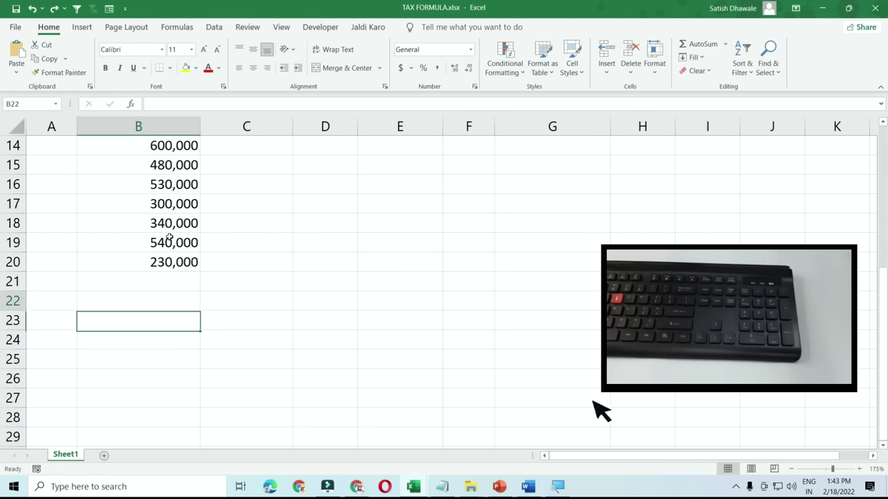
key(Up)
key(Up)
key(Up)
key(Up)
key(Up)
key(Up)
key(Up)
key(Up)
key(Up)
key(Up)
key(Up)
key(Up)
key(Up)
key(Up)
key(Up)
key(Down)
key(Down)
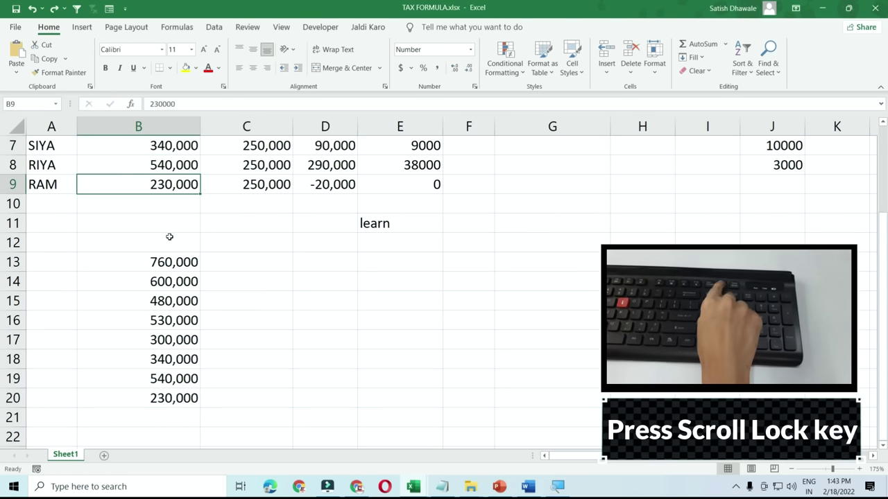
key(Scroll_Lock)
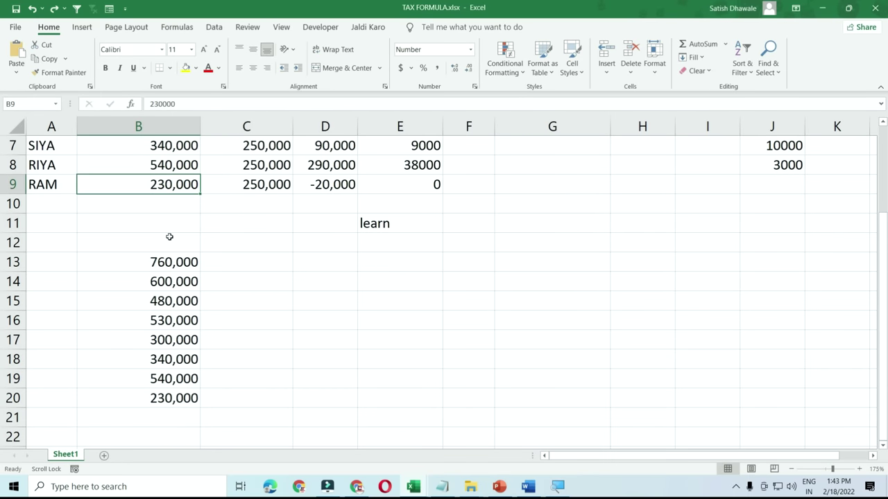
Scroll the sheet down, right and back to row 1 using the arrow keys
key(Down)
key(Down)
key(Down)
key(Down)
key(Down)
key(Up)
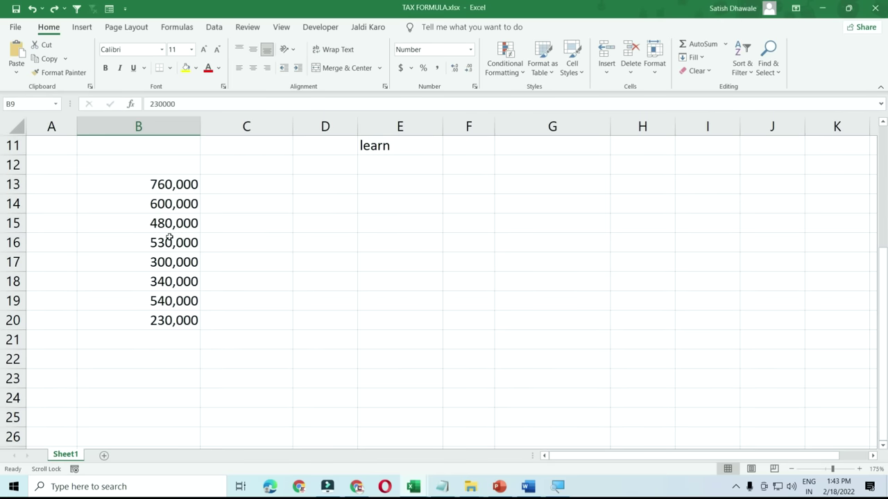
scroll(169, 237, up, 4)
scroll(170, 237, down, 2)
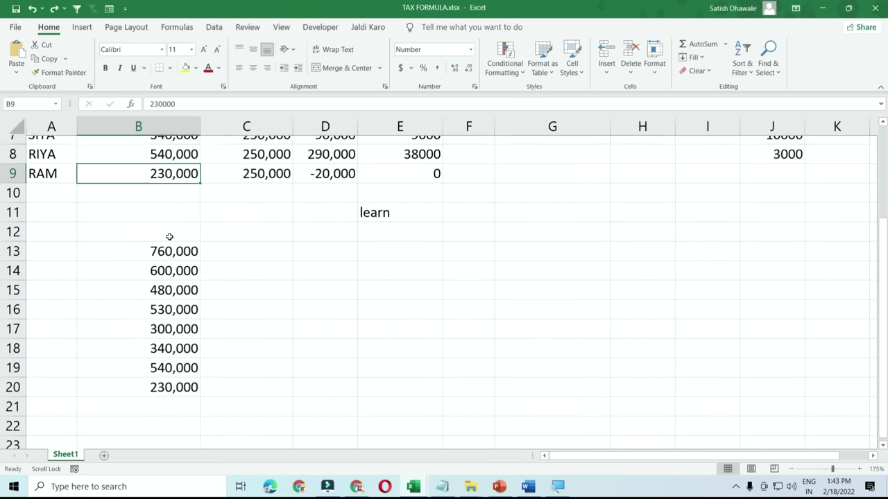
scroll(169, 237, down, 1)
scroll(170, 238, up, 3)
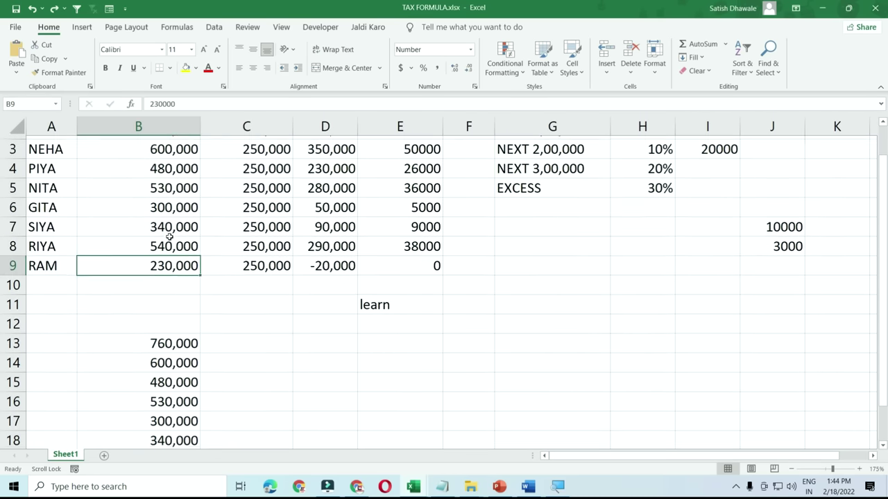
key(Down)
key(Down)
key(Down)
key(Right)
key(Down)
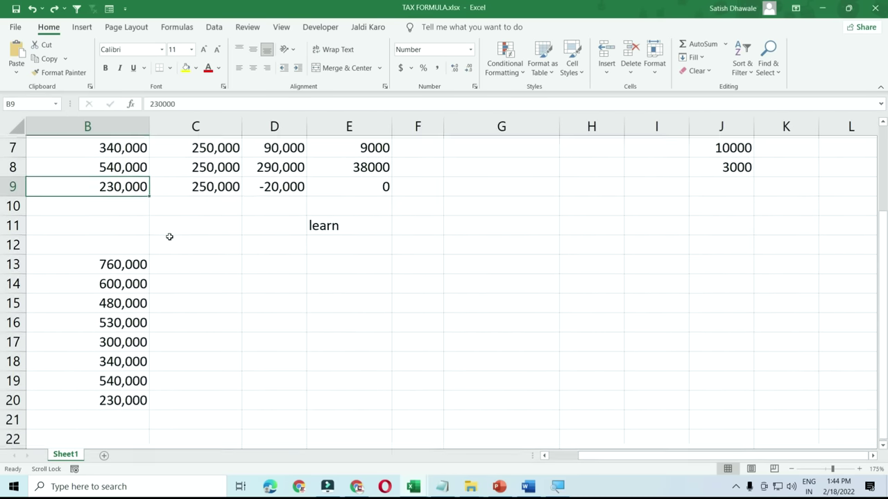
key(Down)
key(Left)
key(Down)
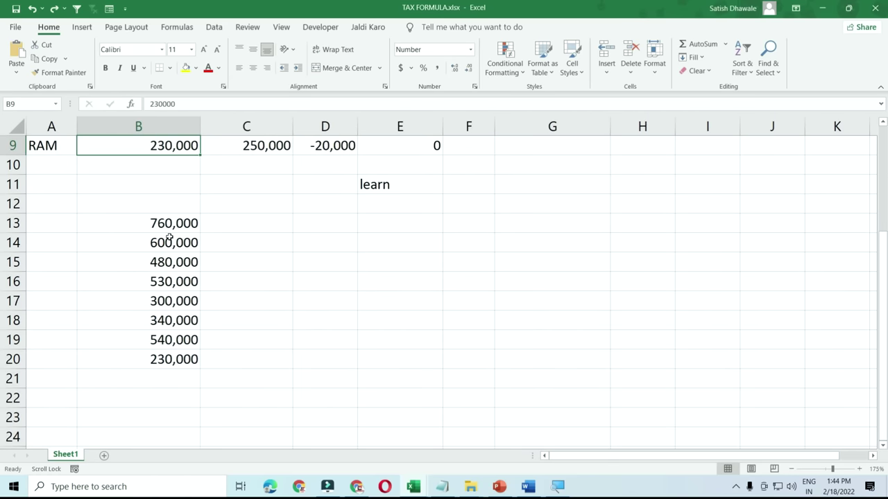
key(Down)
key(Down)
key(Down)
key(Down)
key(Down)
key(Down)
key(Down)
key(Down)
key(Down)
key(Down)
key(Down)
key(Down)
key(Up)
key(Up)
key(Up)
key(Up)
key(Up)
key(Up)
key(Up)
key(Up)
key(Up)
key(Up)
key(Up)
key(Up)
key(Up)
key(Up)
key(Up)
key(Up)
key(Up)
key(Up)
key(Up)
key(Up)
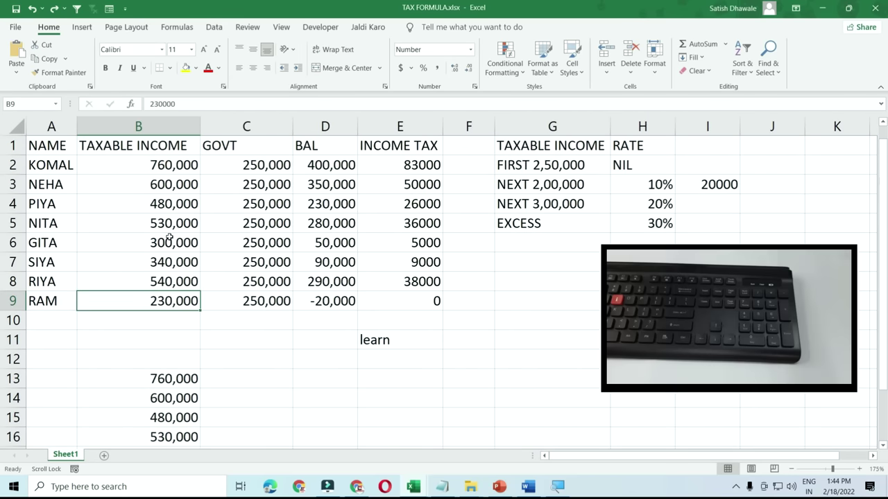
Turn Scroll Lock off and move between cells up to the RIYA income cell
key(Scroll_Lock)
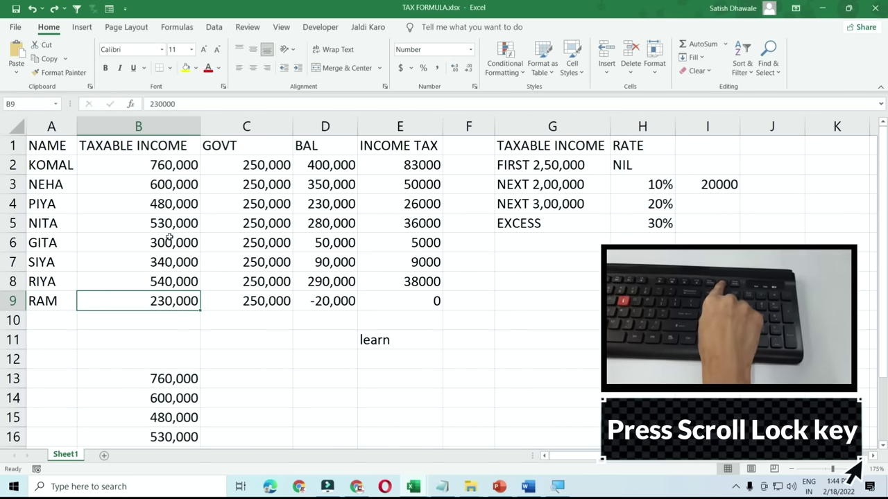
key(Down)
key(Down)
key(Down)
key(Up)
key(Up)
key(Up)
key(Up)
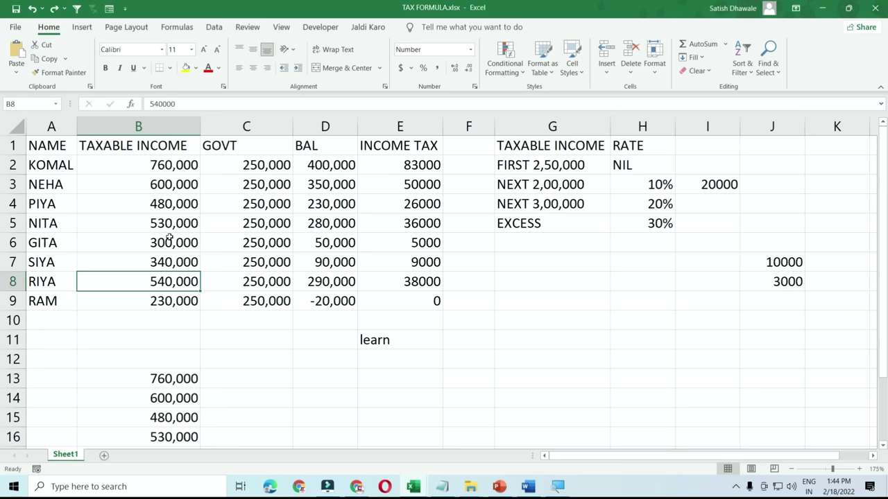
Open the Run box, enter cmd, then dismiss it for now
key(super+r)
text(cmd)
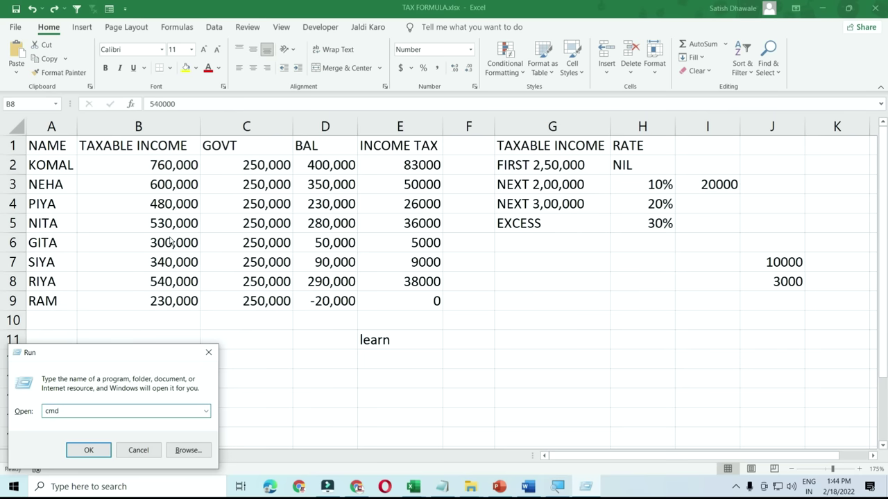
key(Return)
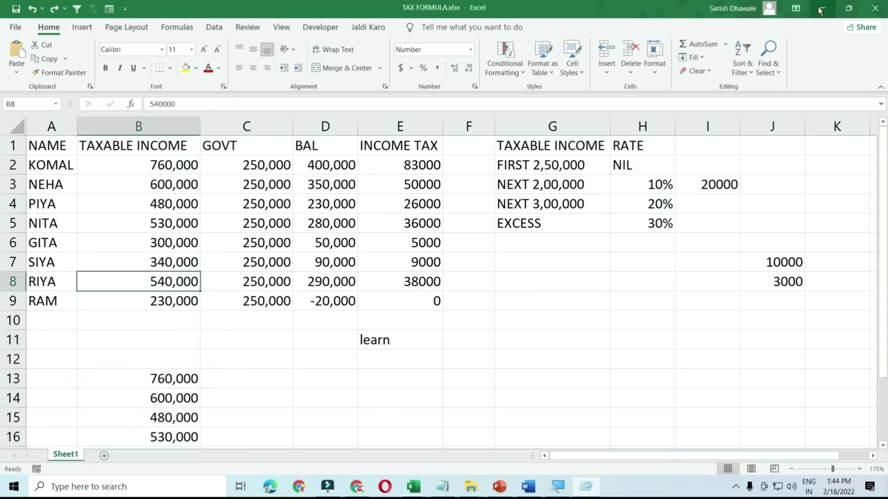
Minimize Excel, Chrome and Word to clear the desktop, then reopen the Run box
click(820, 10)
click(823, 8)
click(826, 9)
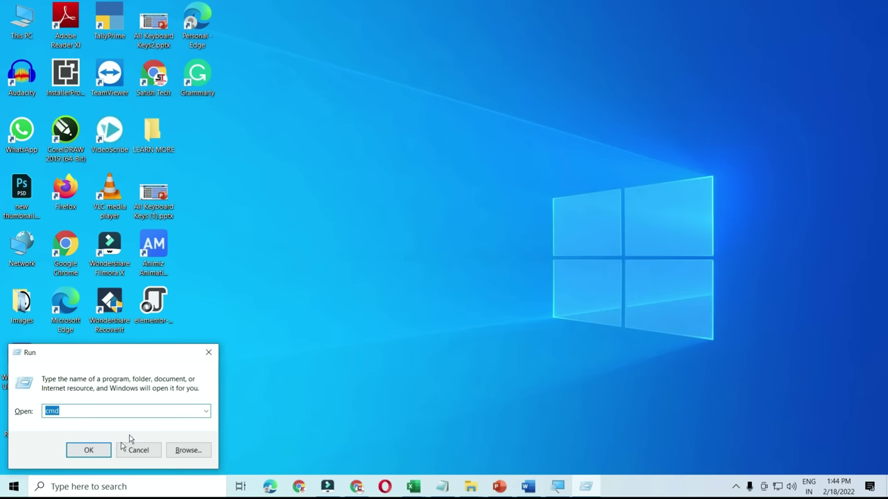
click(146, 452)
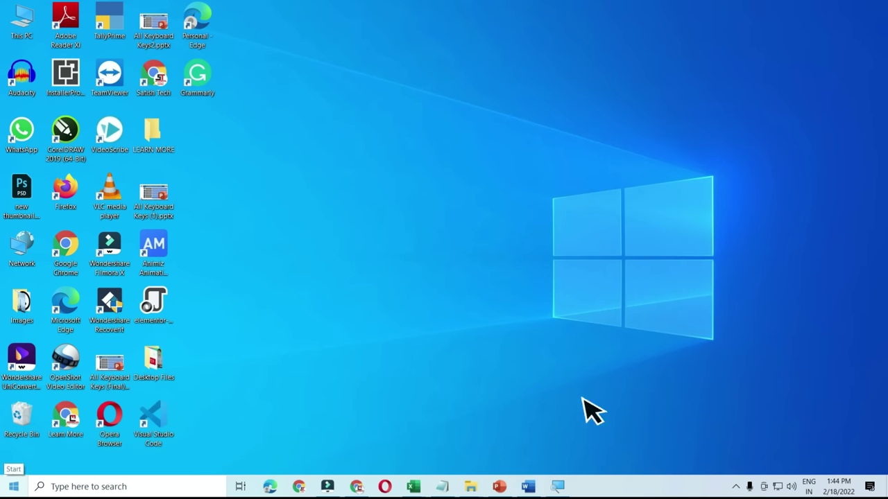
drag(599, 398, 855, 460)
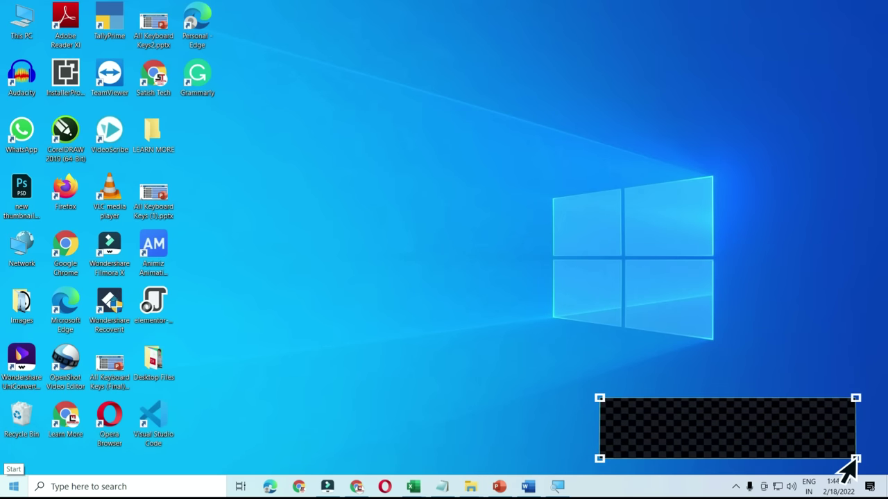
key(super+r)
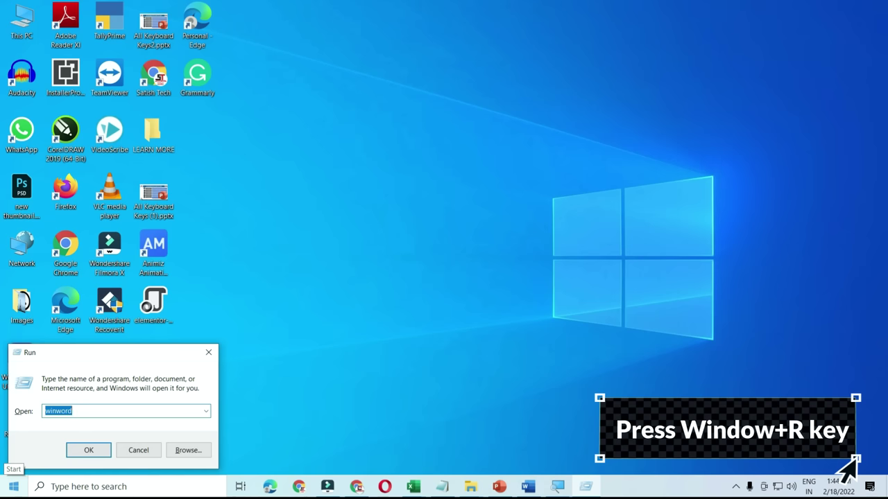
drag(854, 460, 860, 461)
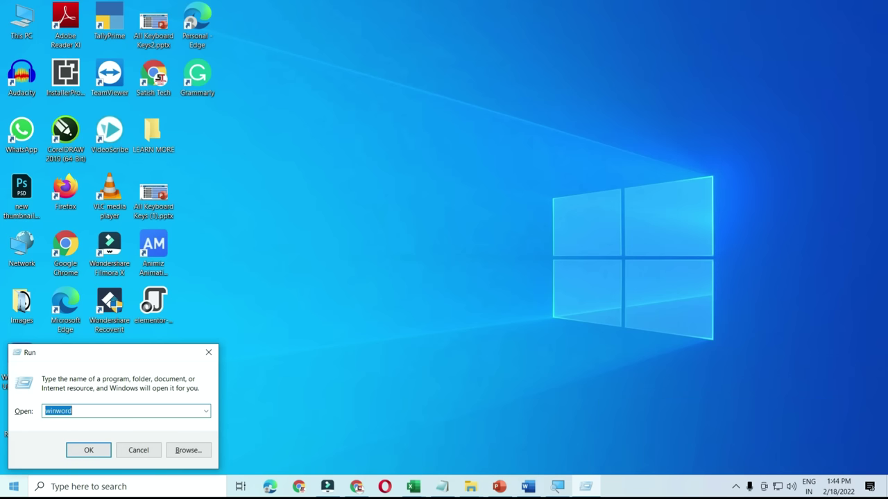
Launch Command Prompt with cmd and move its window higher up
text(cmd)
key(Return)
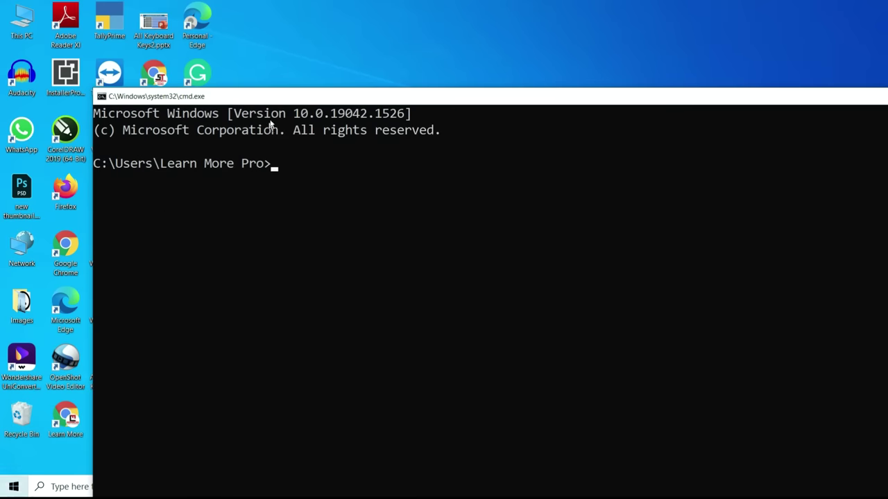
drag(291, 101, 291, 69)
drag(299, 47, 299, 47)
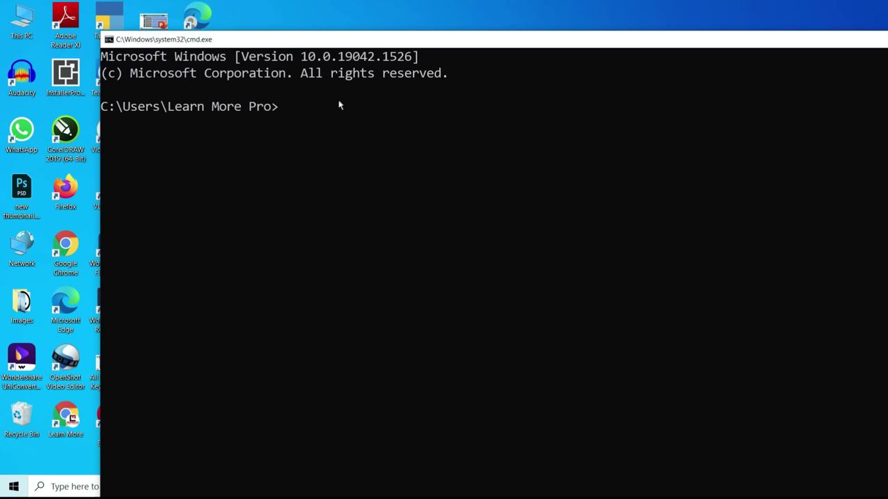
Run ping facebook.com -t, show interim statistics twice, then close the window
text(ping face)
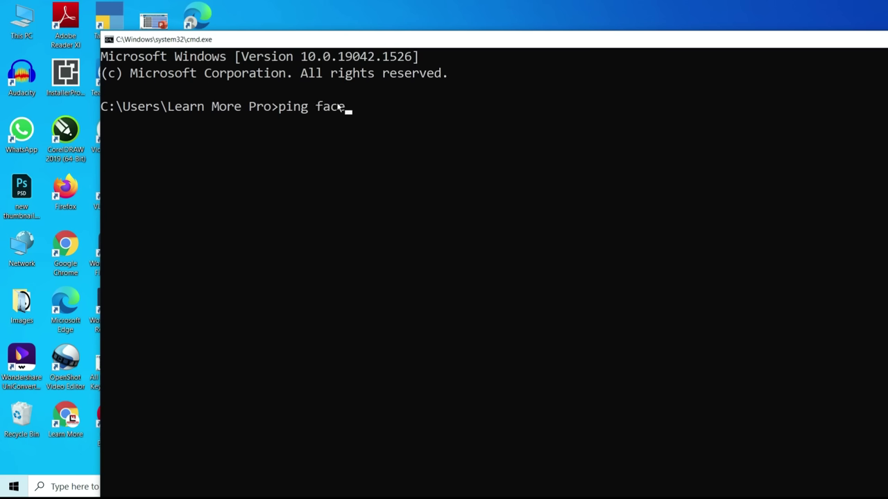
text(book.com -t)
key(Return)
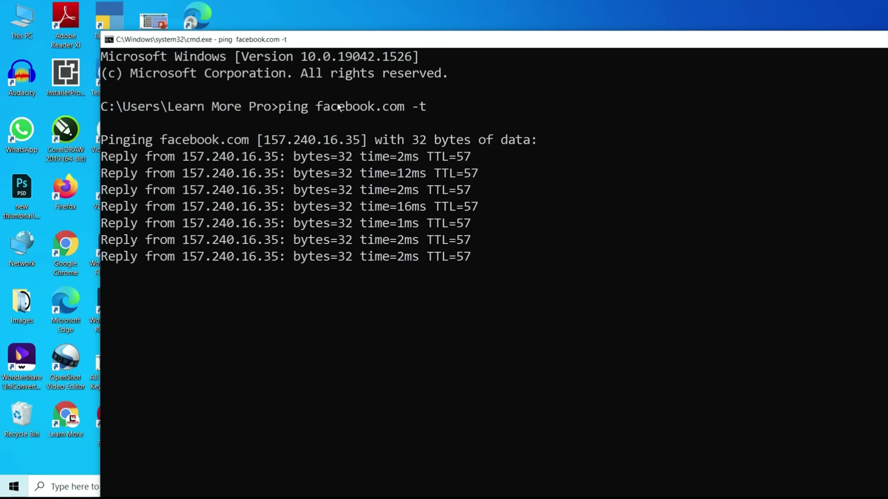
key(ctrl+Break)
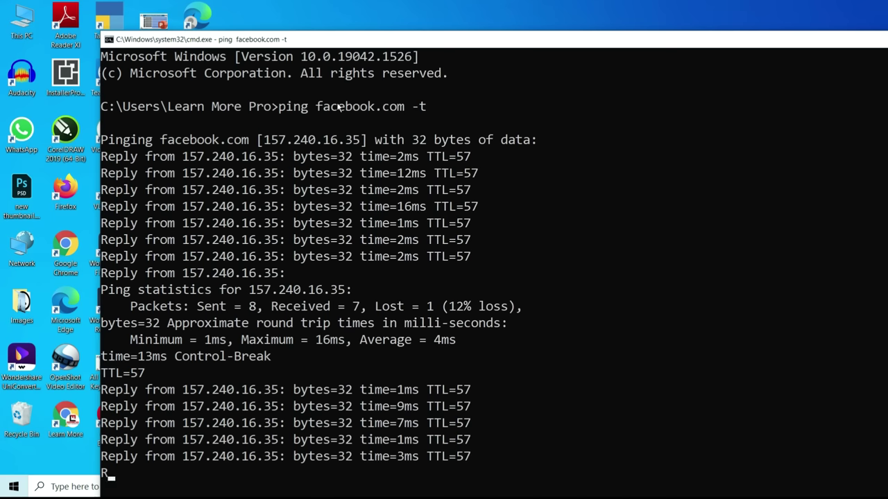
key(ctrl+Break)
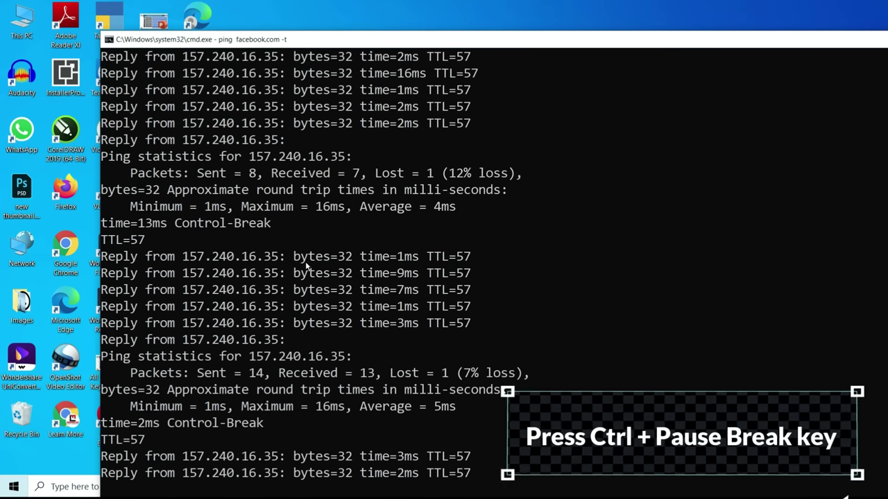
drag(814, 32, 598, 57)
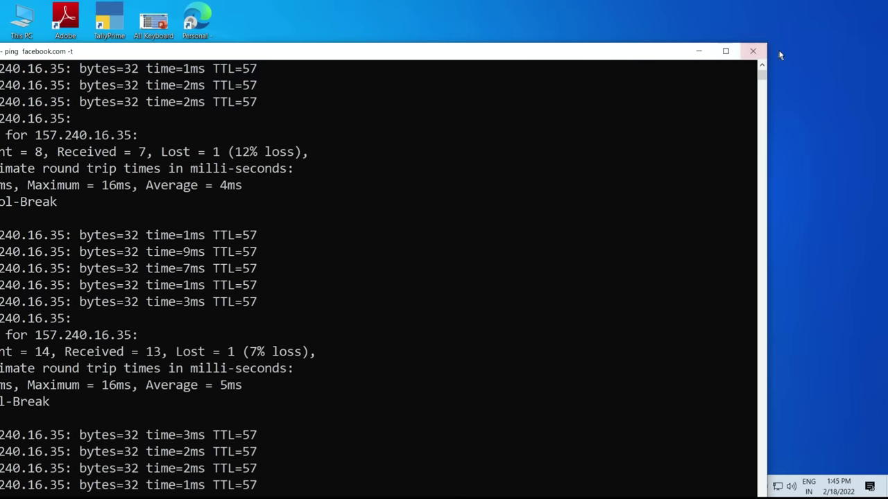
click(755, 52)
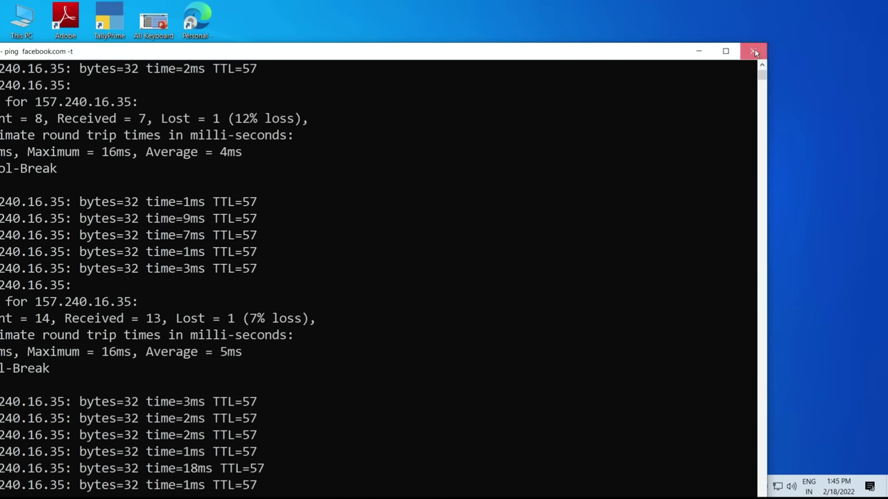
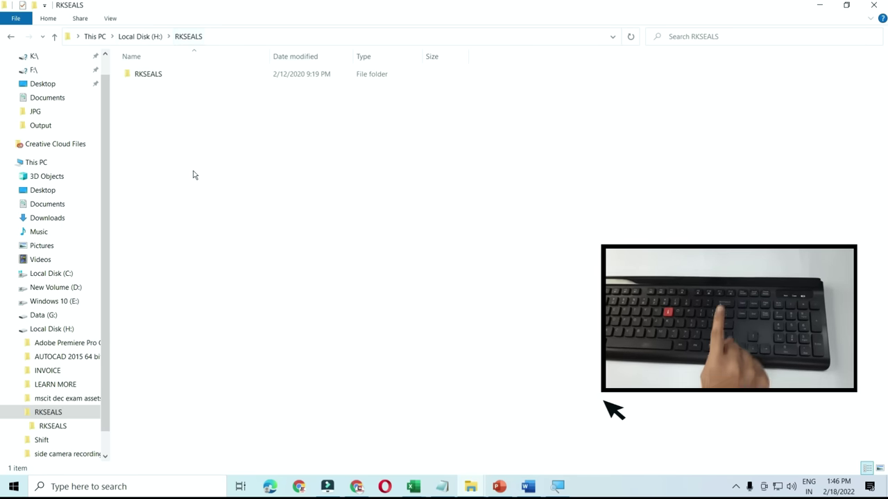
Move between Local Disk (H:), Quick access and the RKSEALS folder with Backspace, Enter and Alt+Left/Right
key(BackSpace)
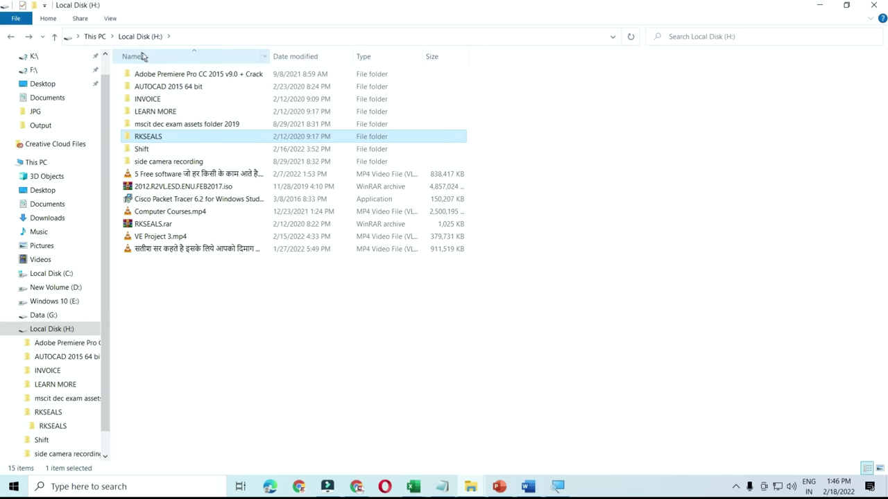
mouse_move(206, 163)
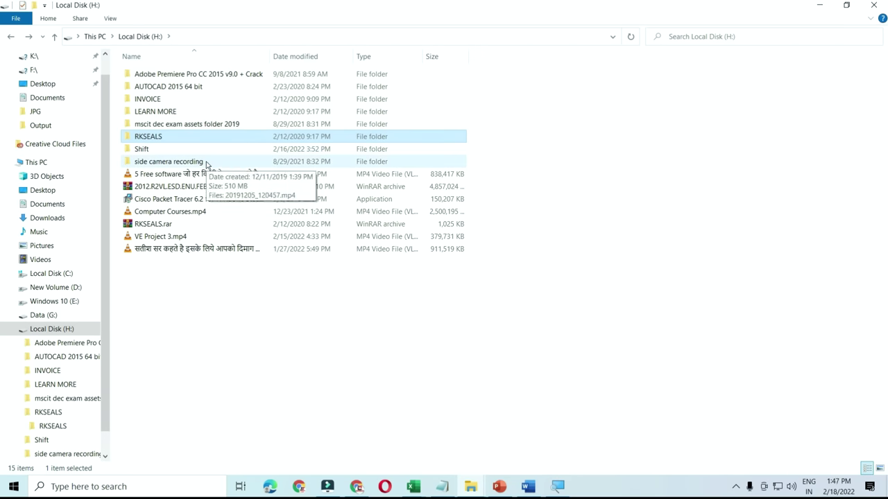
key(Return)
key(alt+Left)
key(Return)
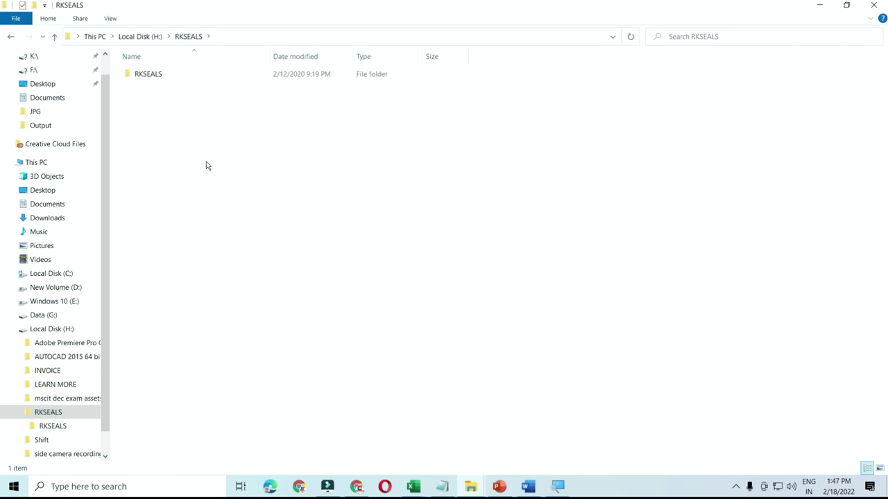
key(alt+Left)
key(Return)
key(alt+Left)
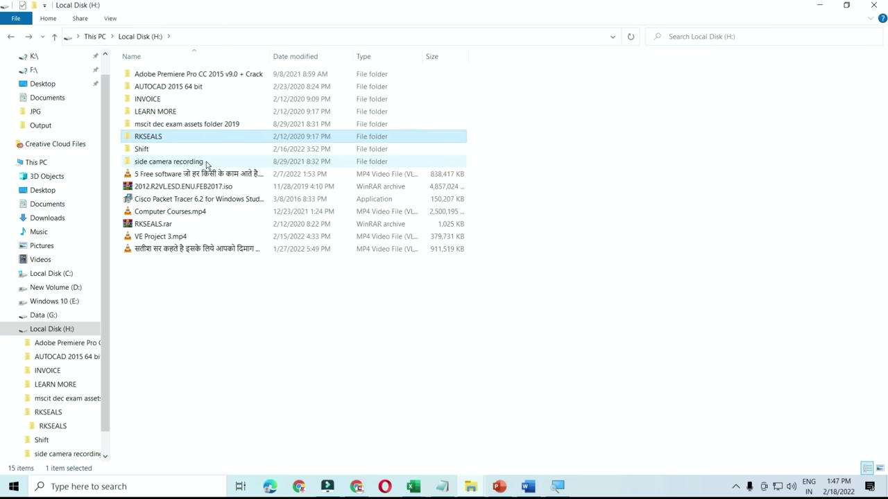
key(alt+Left)
key(alt+Right)
key(Return)
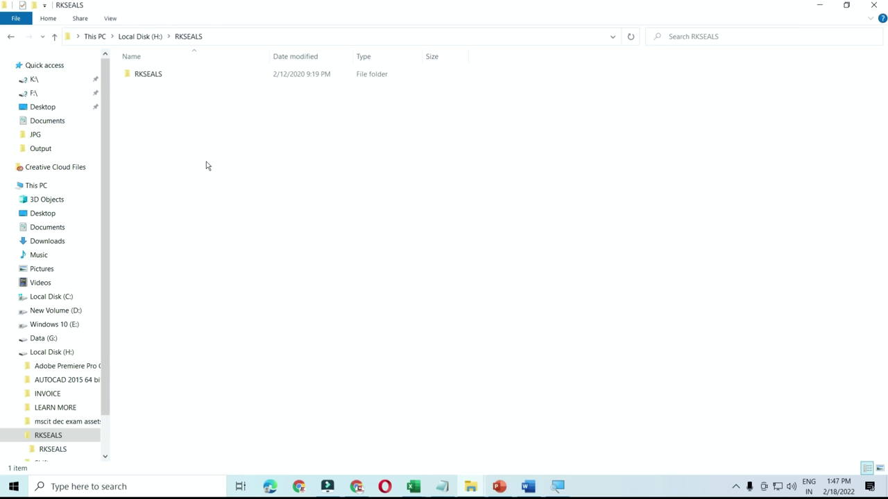
key(alt+Left)
key(Return)
Open the 14.02.2022 folder on New Volume (D:), step back and forward, then return to Word
click(59, 311)
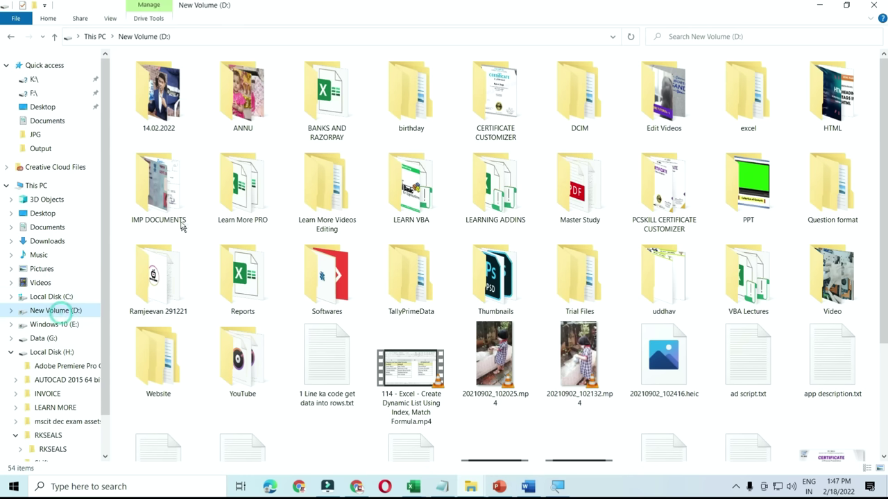
double_click(177, 116)
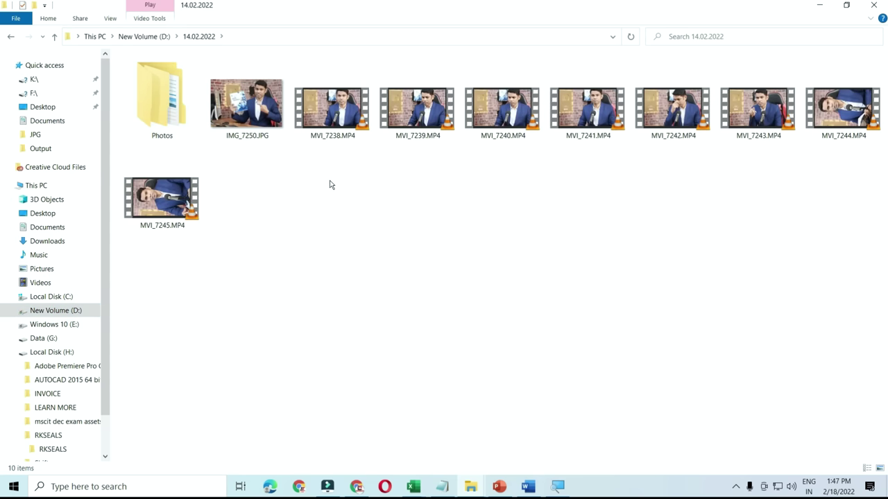
key(alt)
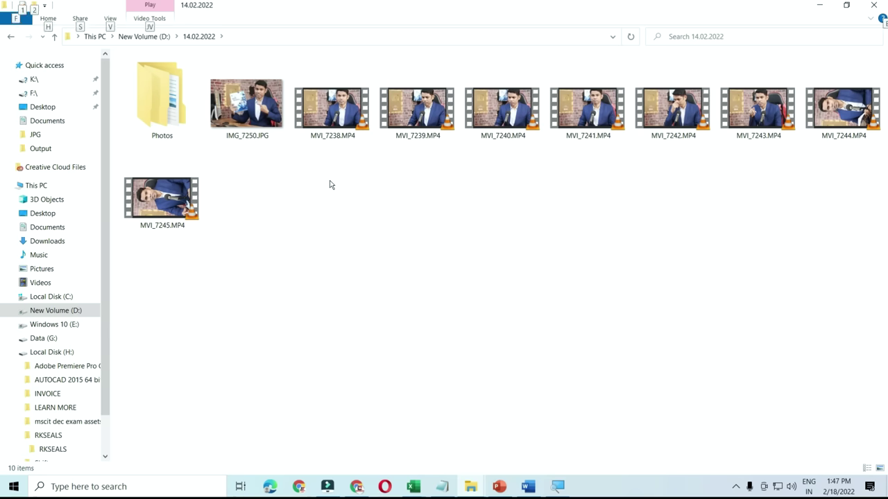
key(alt+Left)
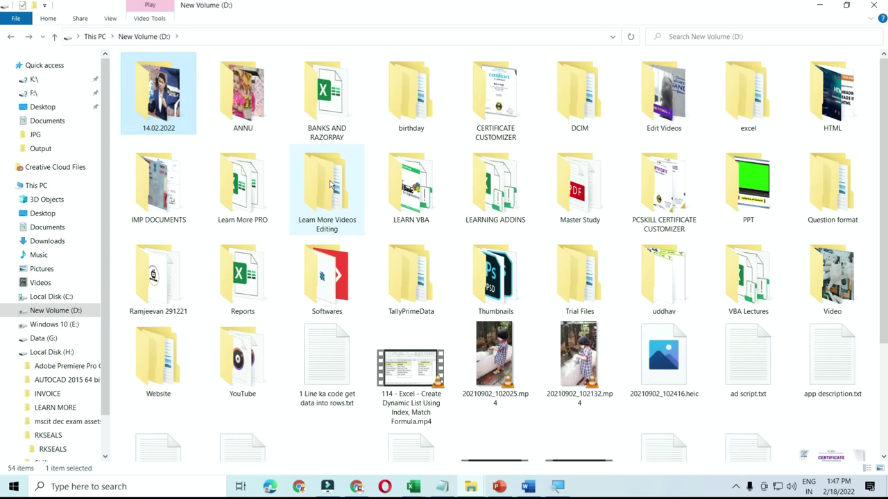
key(alt+Left)
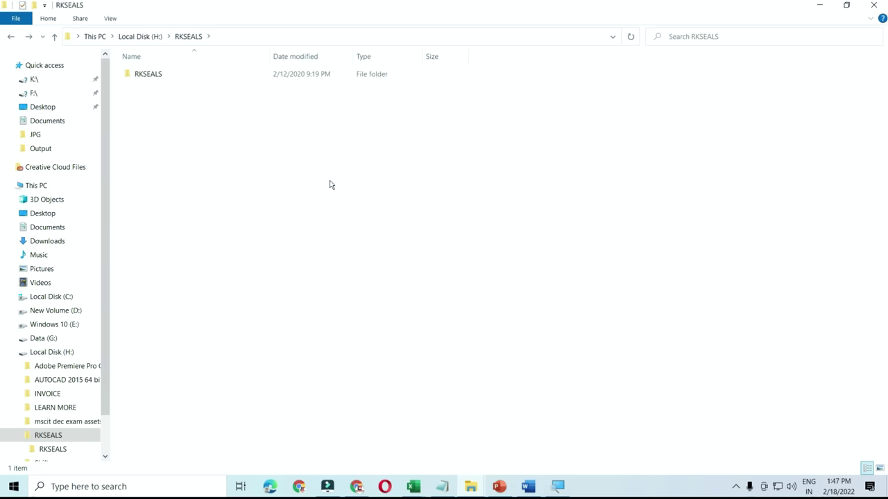
key(alt+Right)
key(alt+Right)
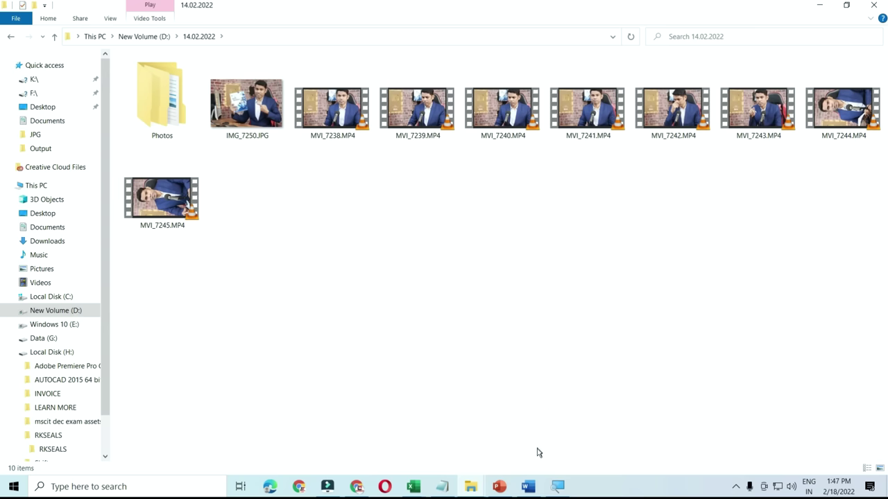
click(534, 485)
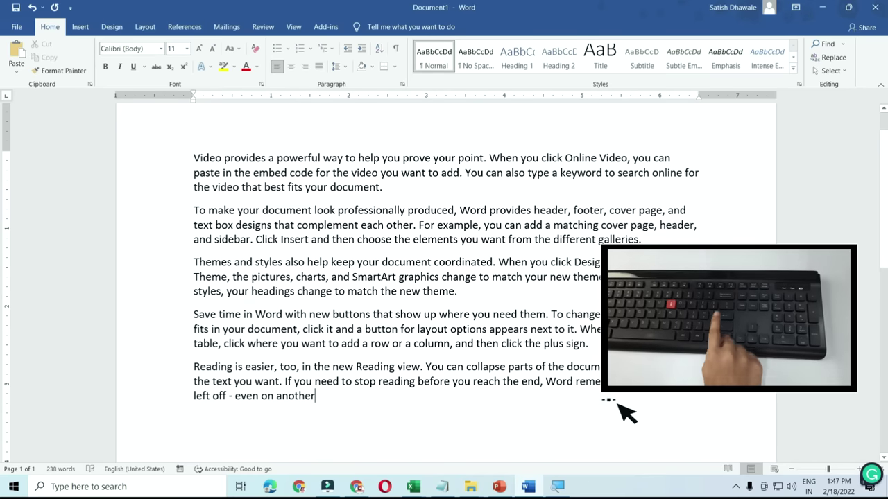
Add an empty paragraph, then bring up the Save As dialog with F12 and dismiss it
key(Return)
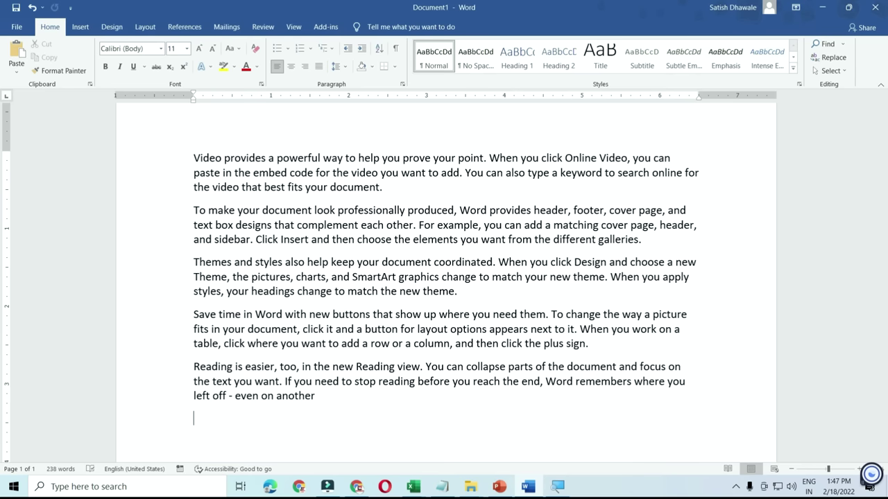
key(F12)
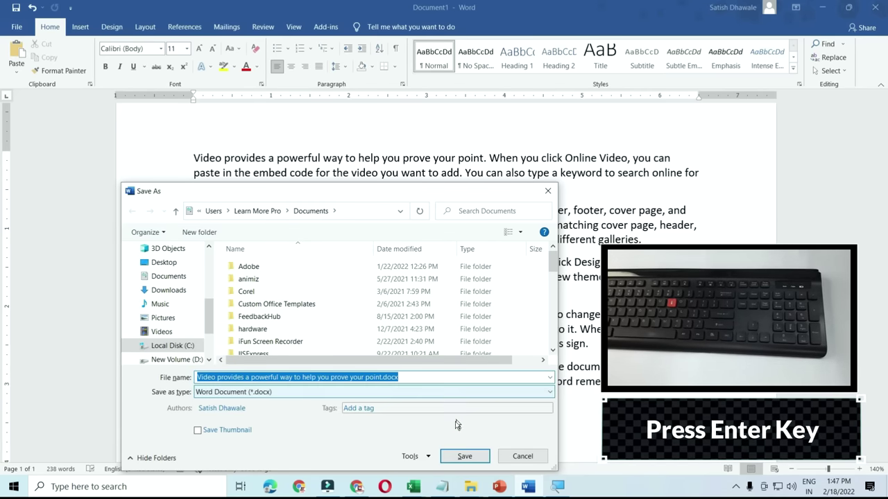
key(Return)
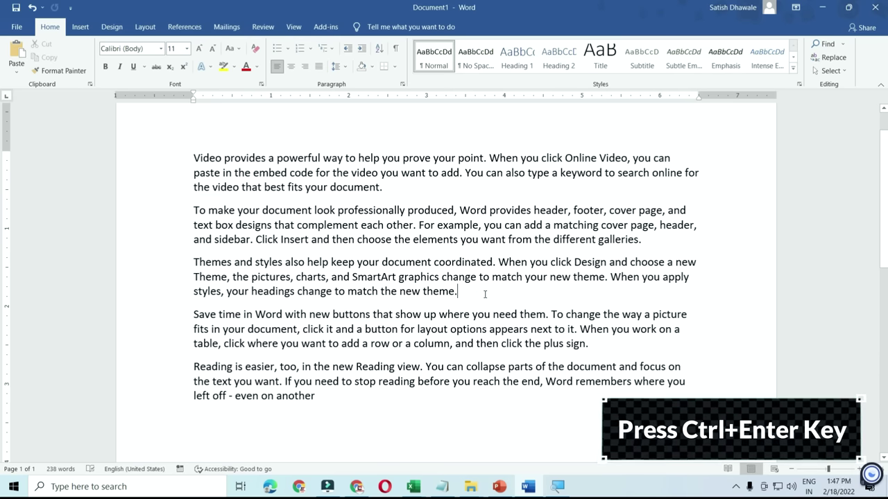
Insert a page break so 'Save time' starts page two, then switch to Book1 in Excel
key(ctrl+Return)
scroll(485, 294, up, 10)
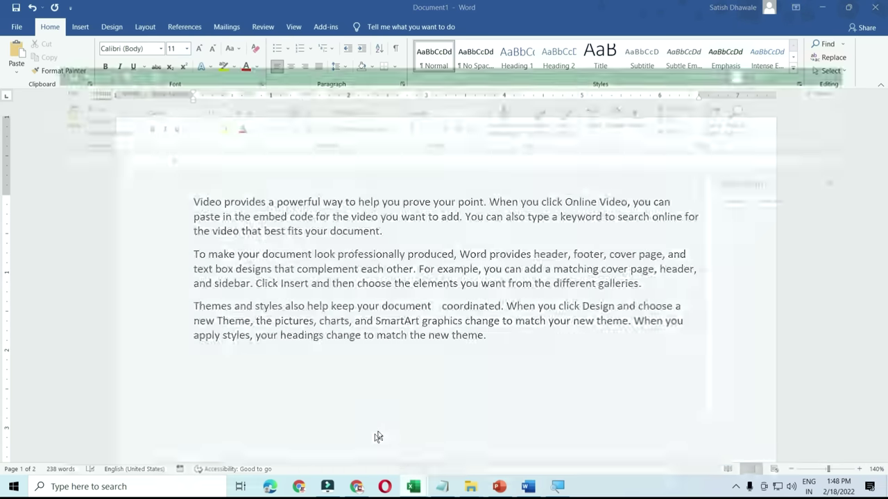
click(398, 445)
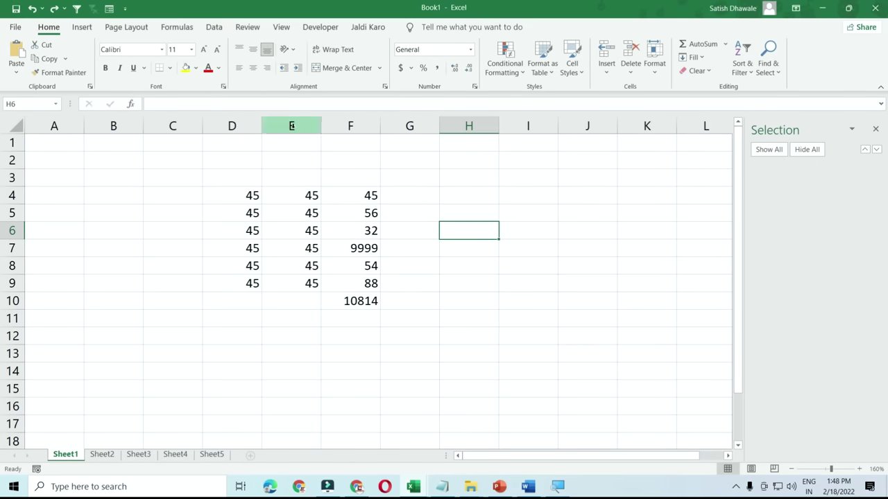
From E4, select the whole of column E, then the whole of row 6
click(301, 198)
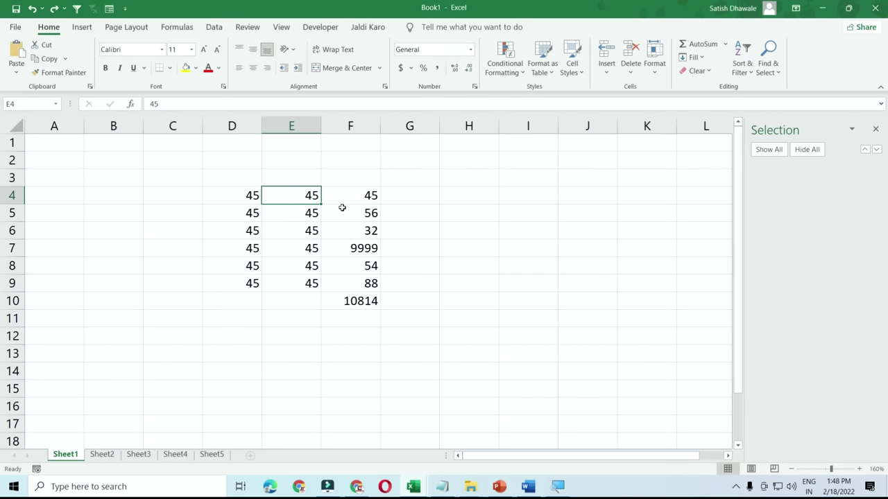
key(ctrl+space)
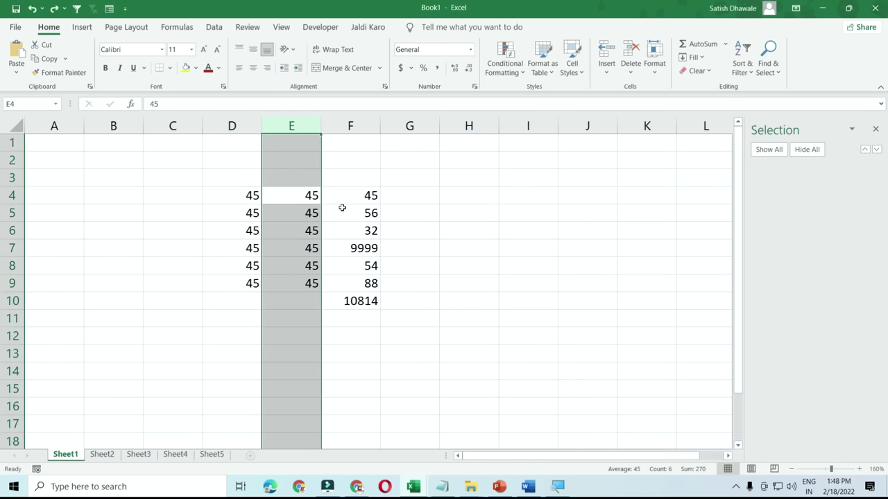
key(Down)
key(Down)
key(shift+space)
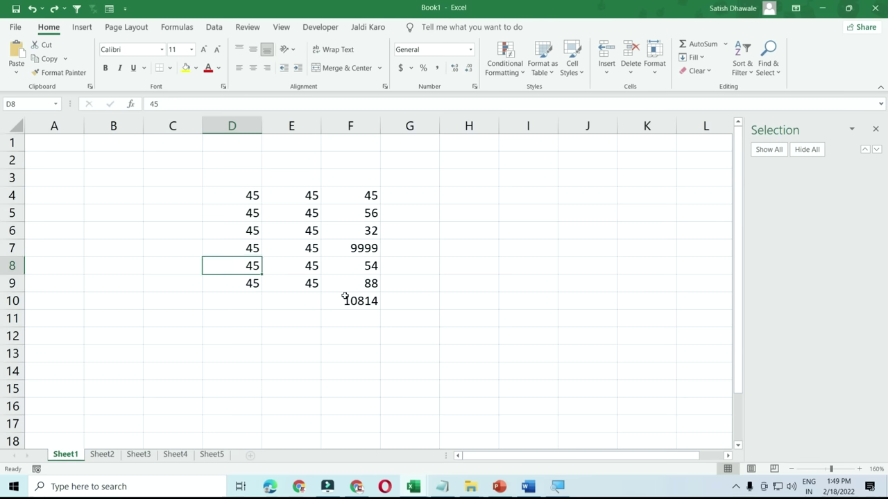
Move the active cell toward E7, then snap Excel left and Word right
key(Left)
key(Up)
key(Right)
key(Right)
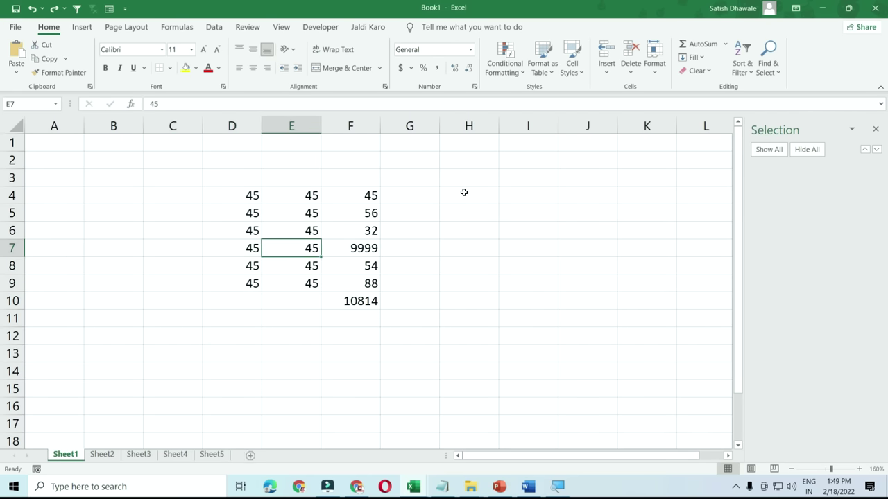
key(super+Left)
click(561, 163)
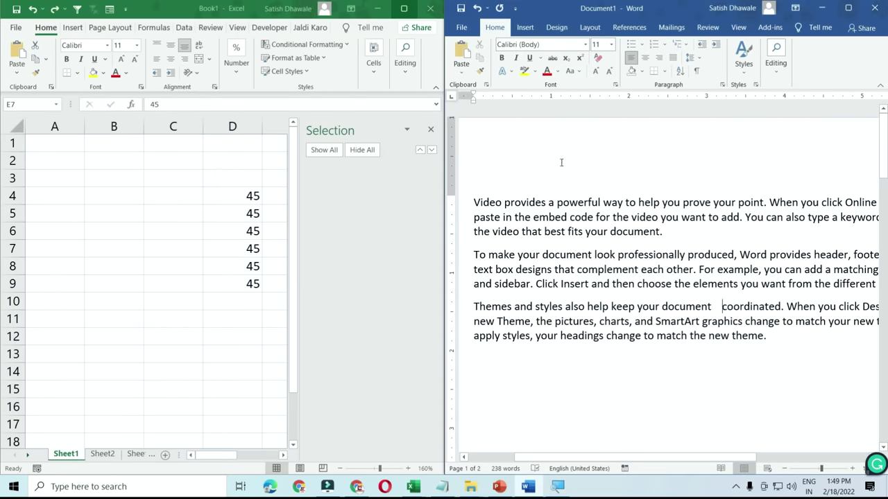
Shift the Word window between the left and right screen halves with Win+Left/Right
key(super+Left)
key(super+Left)
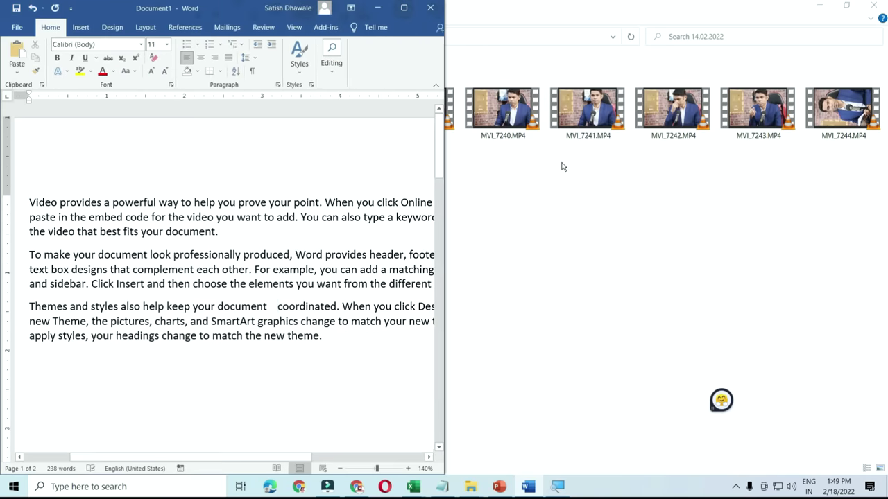
key(super+Right)
key(super+Right)
key(super+Left)
key(super+Left)
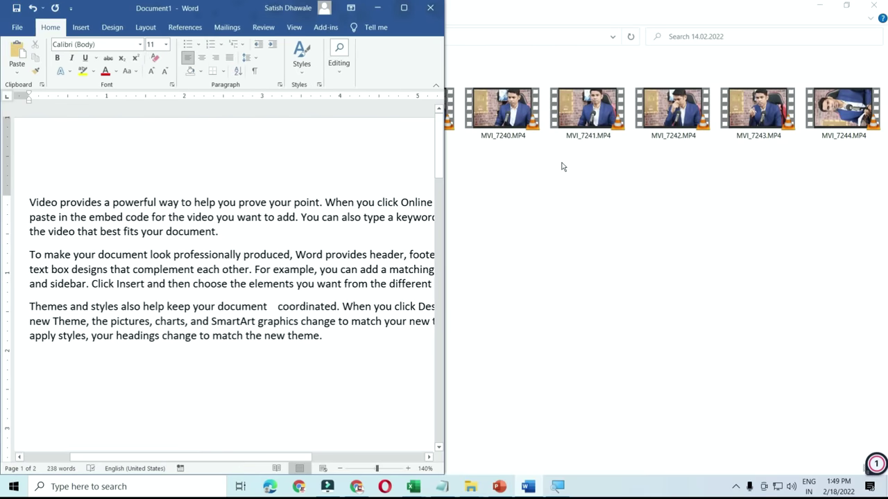
key(super+Right)
key(super+Right)
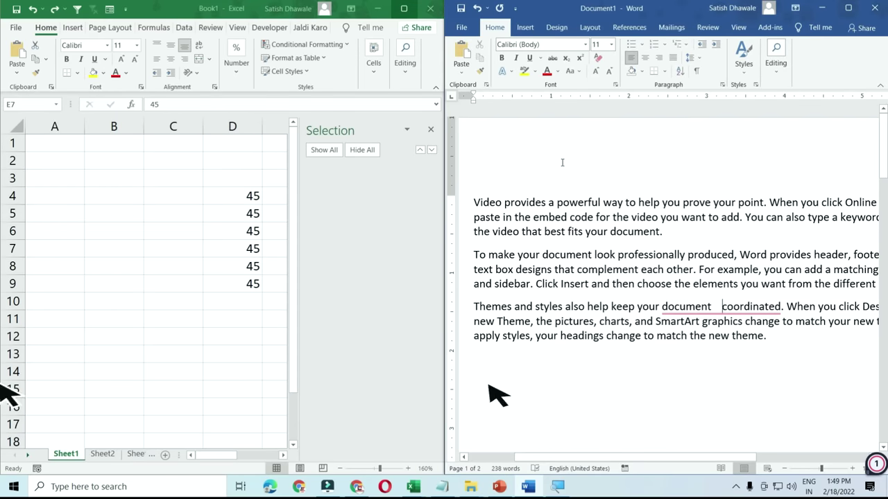
drag(525, 384, 849, 438)
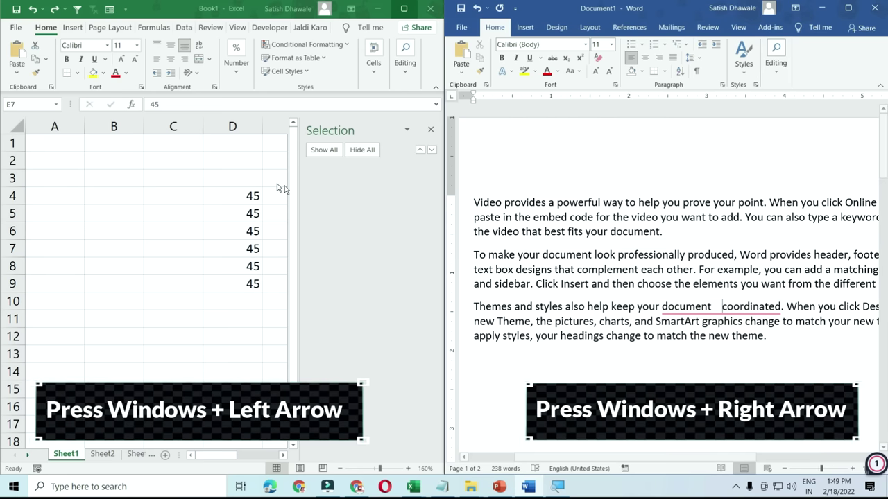
Maximize the Book1 workbook and select from D4:F4 downward over more rows
click(404, 8)
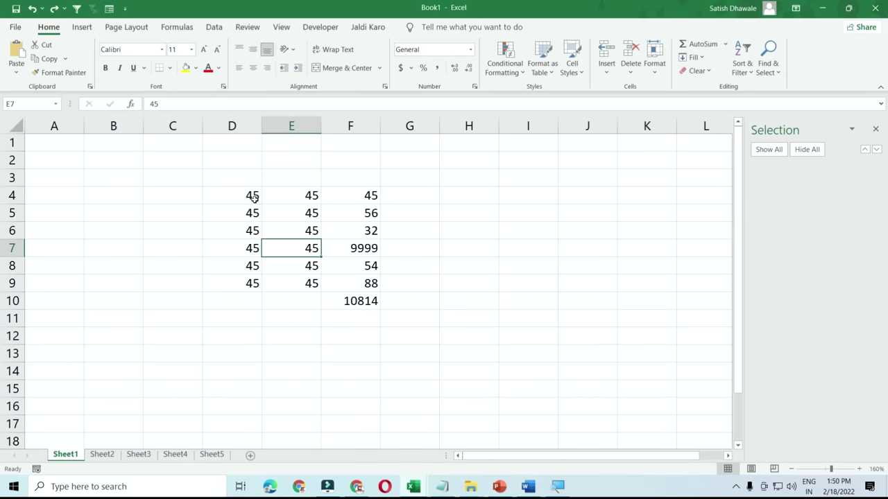
drag(253, 196, 254, 195)
key(shift+Down)
key(shift+Down)
key(shift+Down)
key(shift+Down)
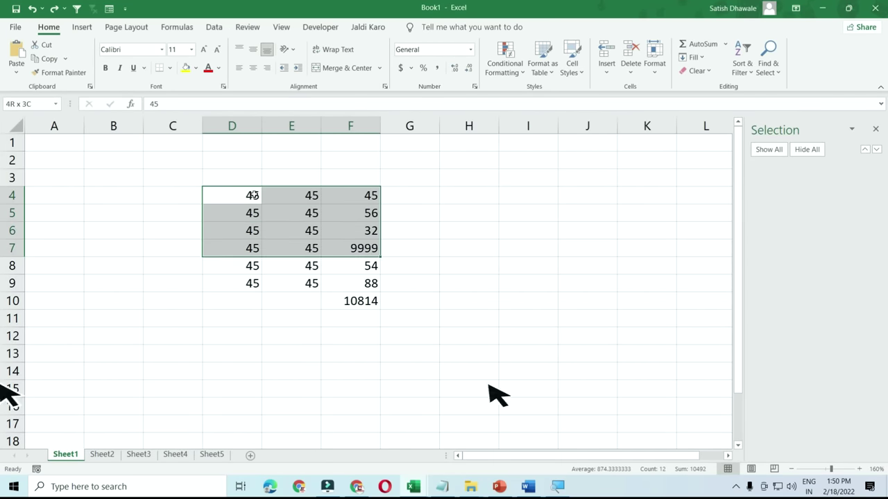
click(527, 485)
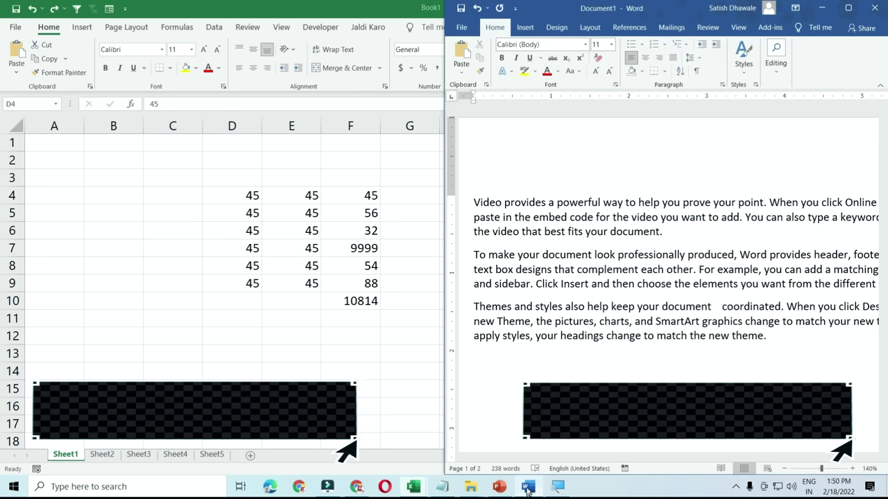
click(476, 255)
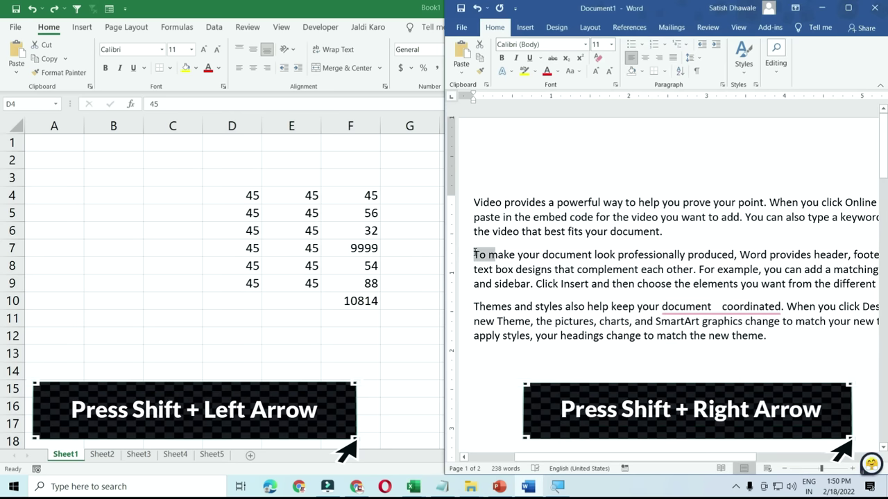
key(shift+Up)
key(shift+Up)
key(shift+Up)
key(shift+Down)
key(shift+Down)
key(shift+Down)
key(shift+Down)
key(shift+Down)
key(shift+Down)
key(shift+Down)
key(shift+Down)
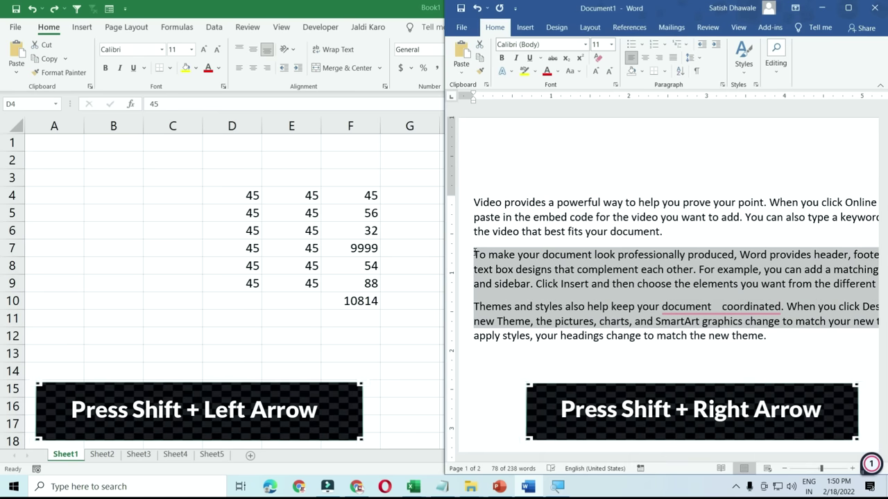
click(525, 255)
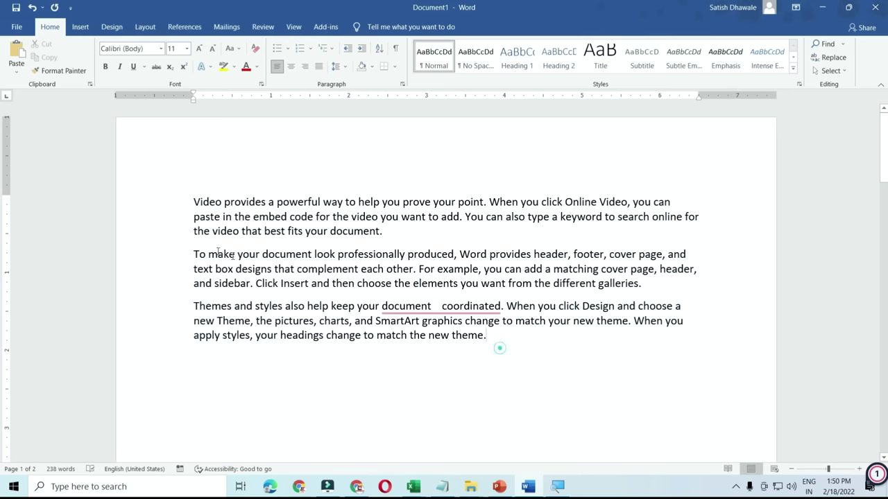
Delete all the document text and add left tab stops at 3 and 4 inches
triple_click(154, 208)
key(Delete)
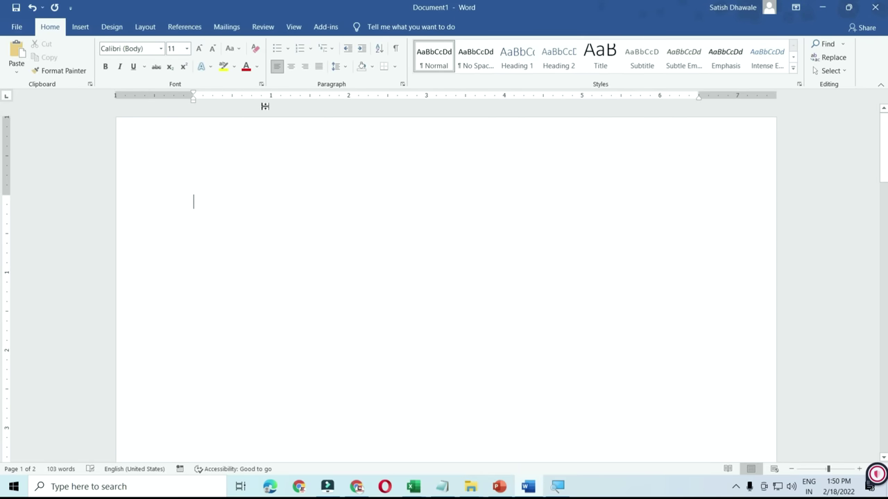
click(427, 97)
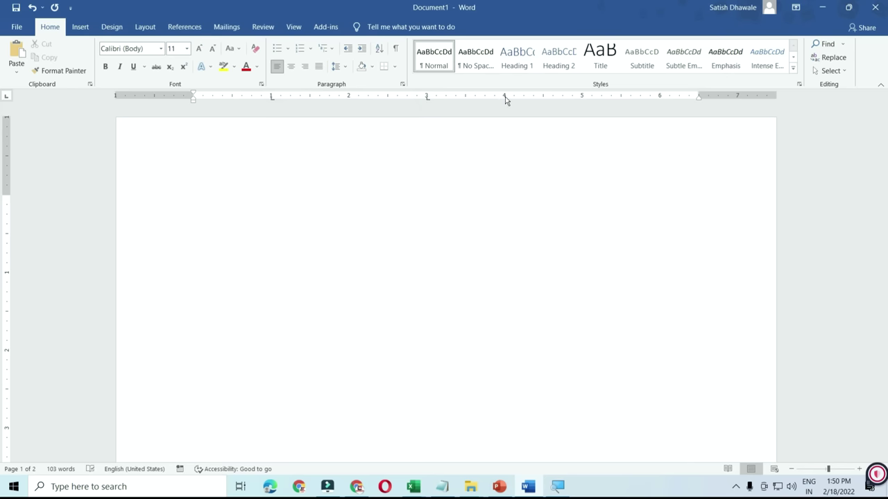
click(505, 97)
Type the first row 'Ki' and 'sdfds' separated by tabs
text(Ki)
key(Tab)
key(Tab)
key(Tab)
key(Tab)
text(sd)
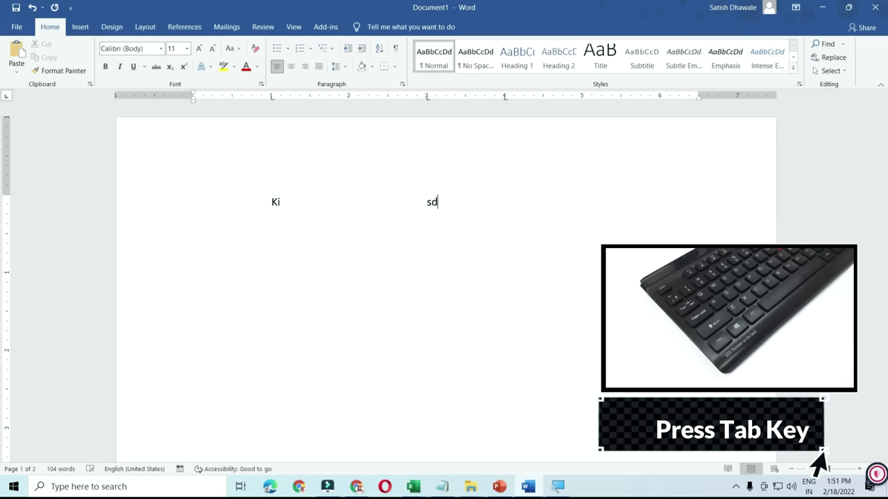
text(fds)
key(Tab)
Type the tab-separated rows starting 'dsf', 'sdfds' and ending 'dsfs', 'sfdds'
text(sdfds)
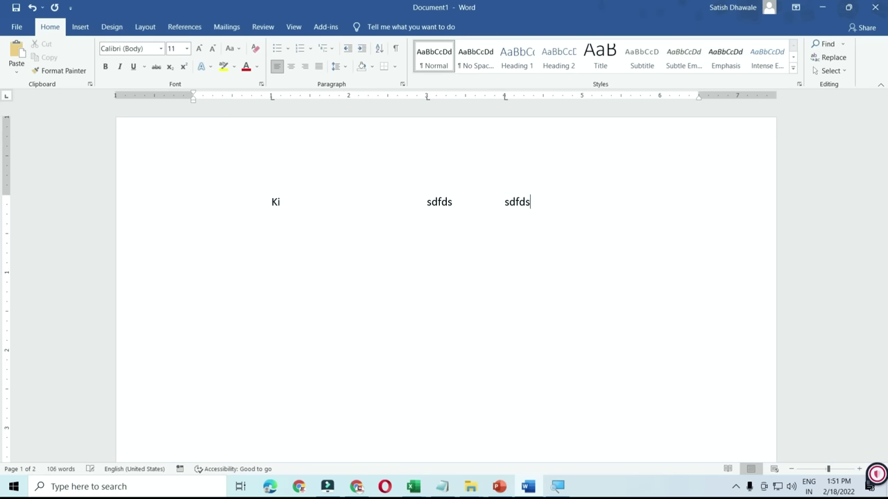
key(Return)
text(dsf)
key(Tab)
key(Tab)
key(Tab)
key(Tab)
text(sdfds)
key(Tab)
text(sdfds	)
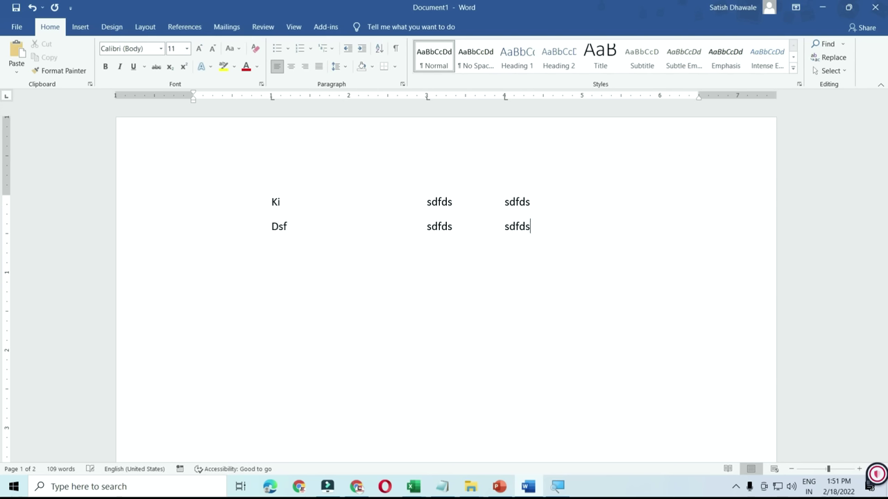
text(sdfds)
key(Tab)
text(dsfs)
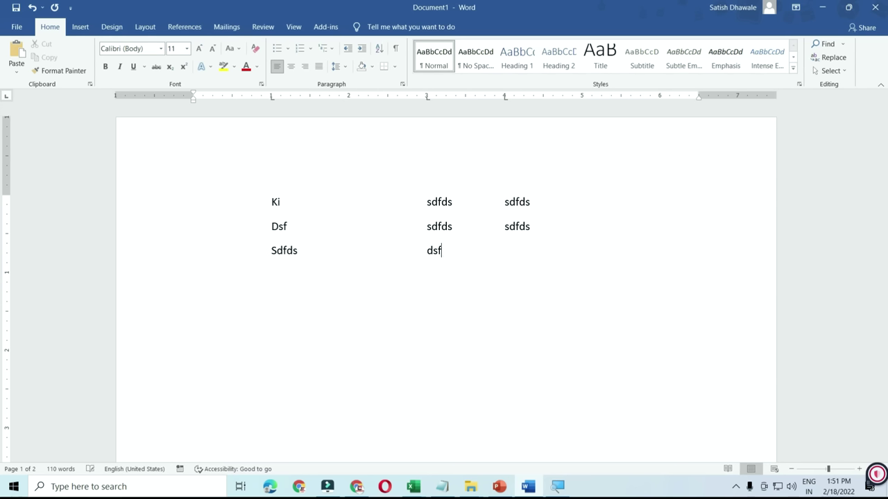
key(Tab)
text(sfdds)
key(Return)
Type the last row 'dsf', 'sdfds' and tab to the 4-inch stop
text(dsf)
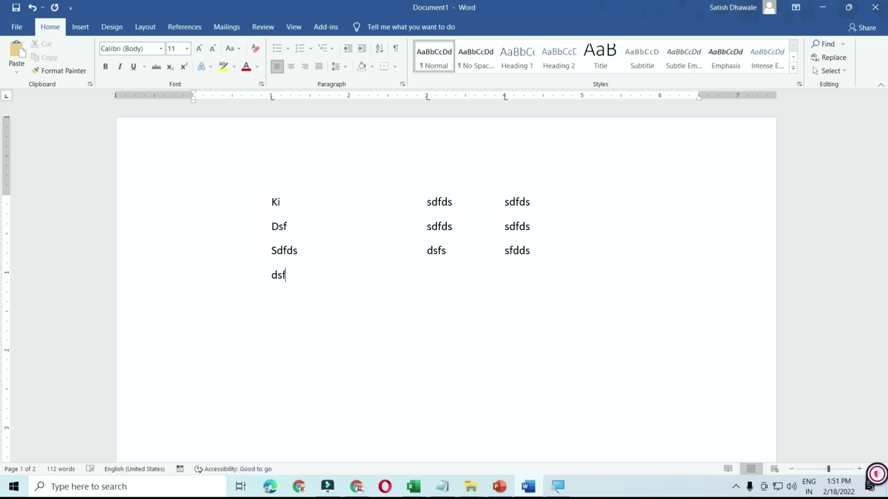
key(Tab)
text(sdfds)
key(Return)
key(BackSpace)
key(Tab)
Cycle through the open windows with Alt+Tab, then pick Book1 - Excel in Task View
key(alt+Tab)
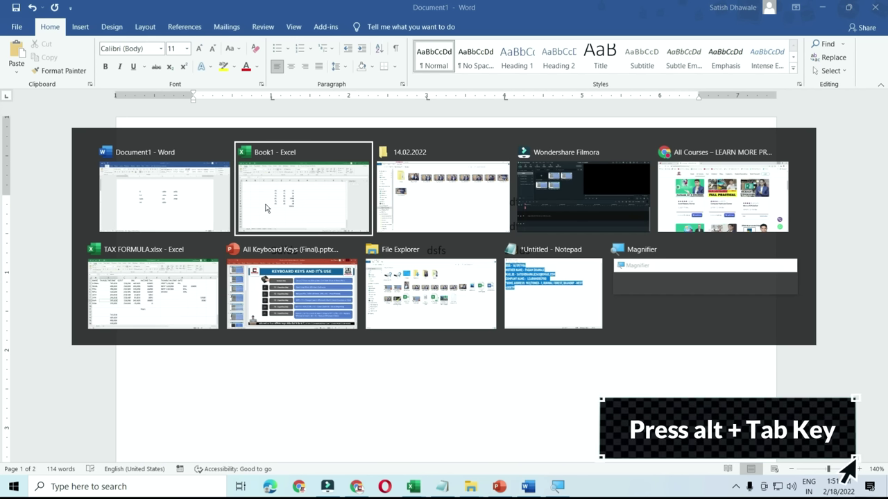
key(alt+Tab)
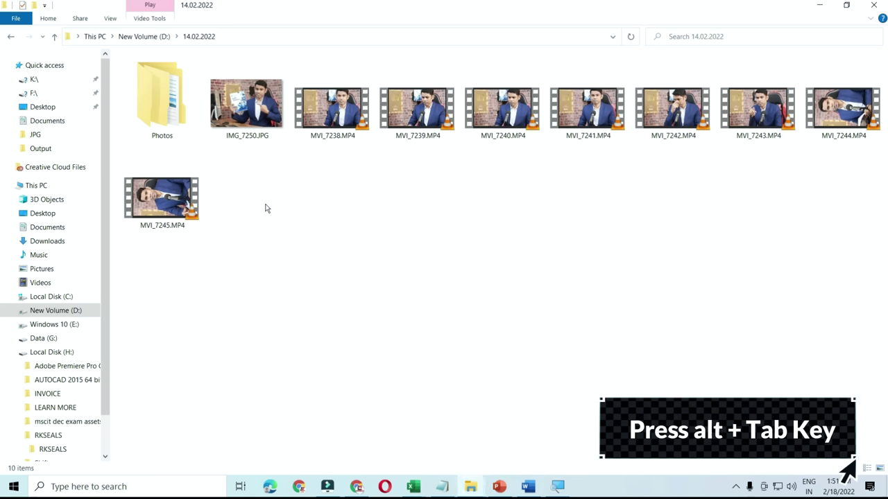
key(alt+Tab)
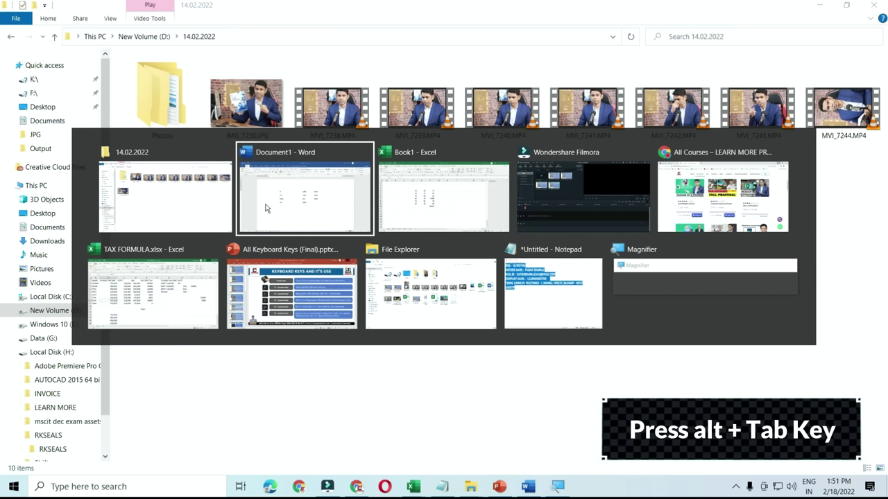
key(alt+Tab)
key(alt+Tab)
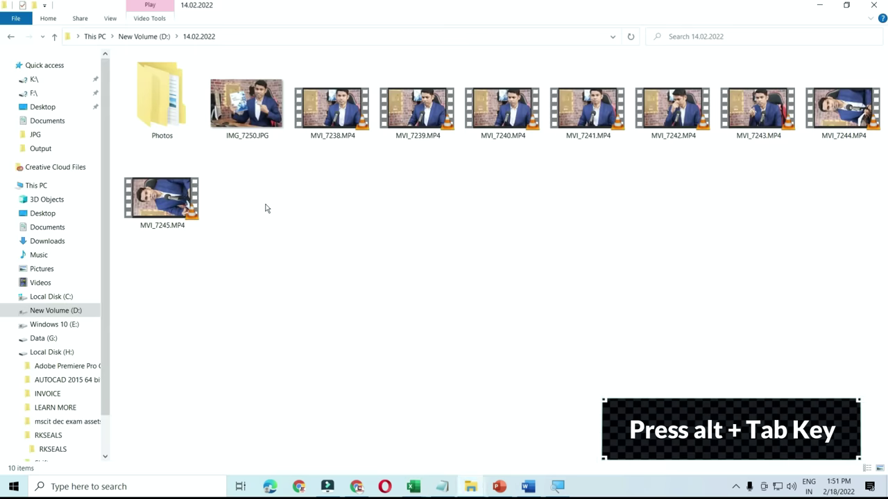
key(alt+Tab)
key(alt+Tab)
key(alt+Tab)
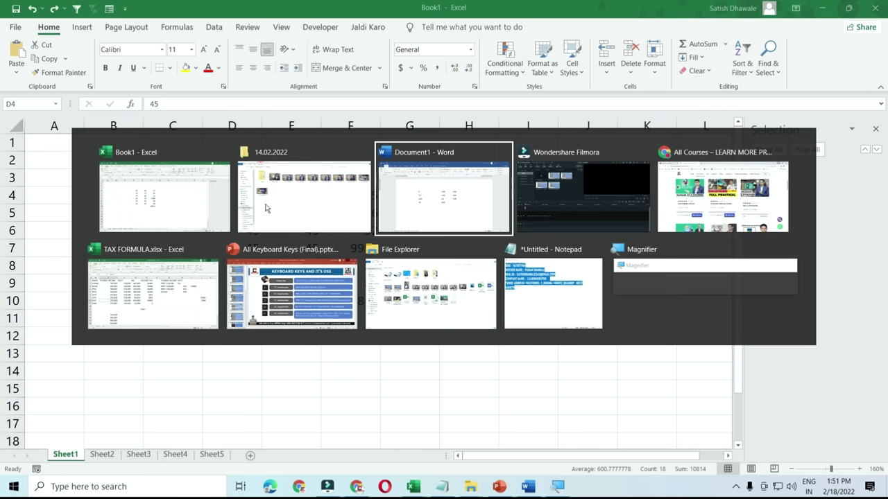
key(alt+Tab)
key(alt+Tab)
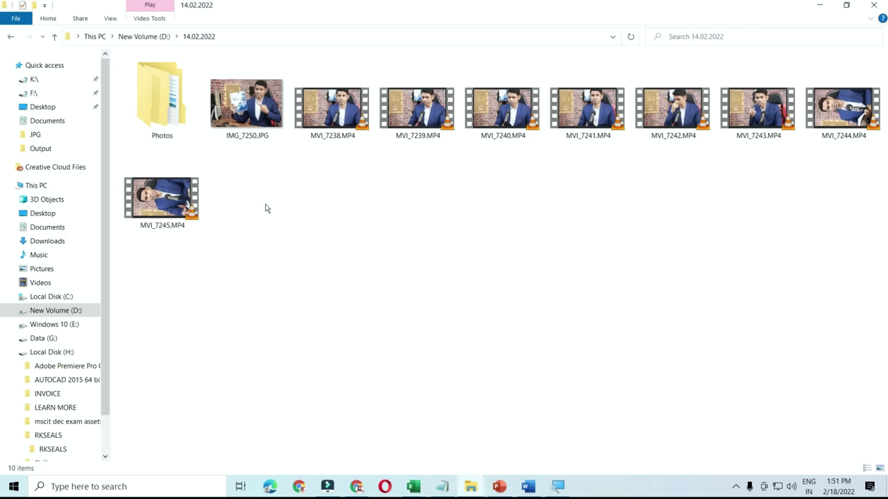
key(super+Tab)
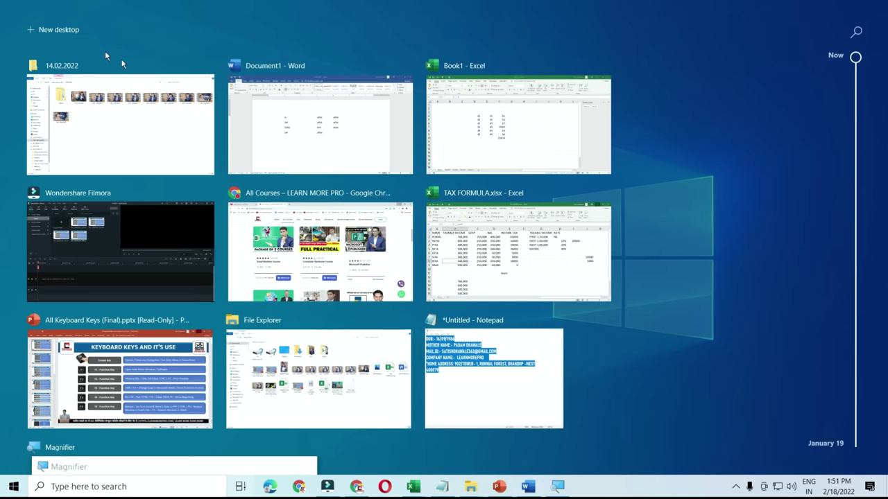
click(495, 135)
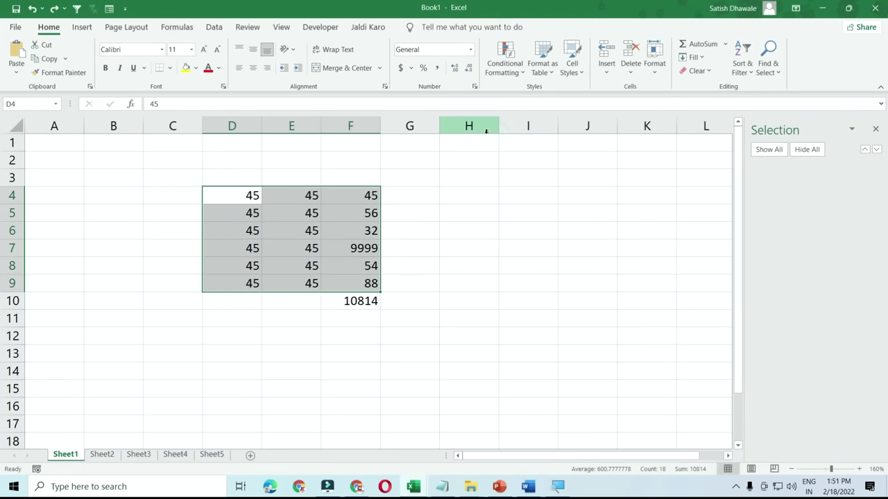
click(332, 231)
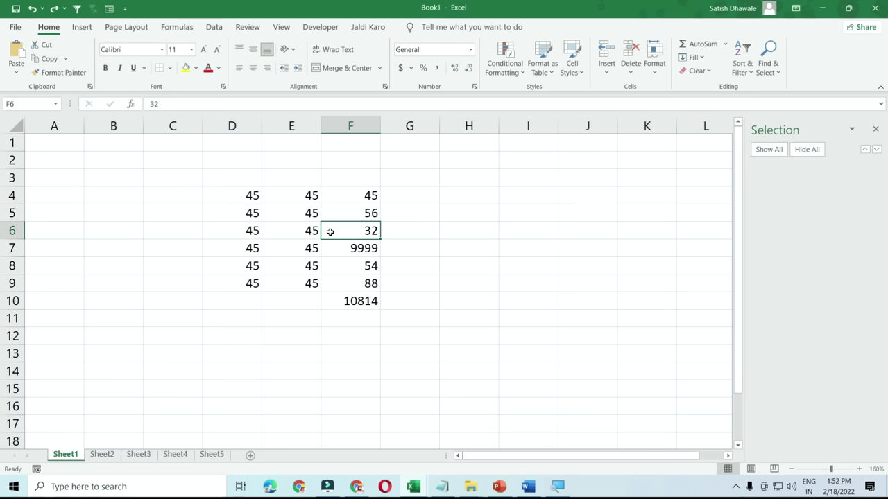
click(454, 336)
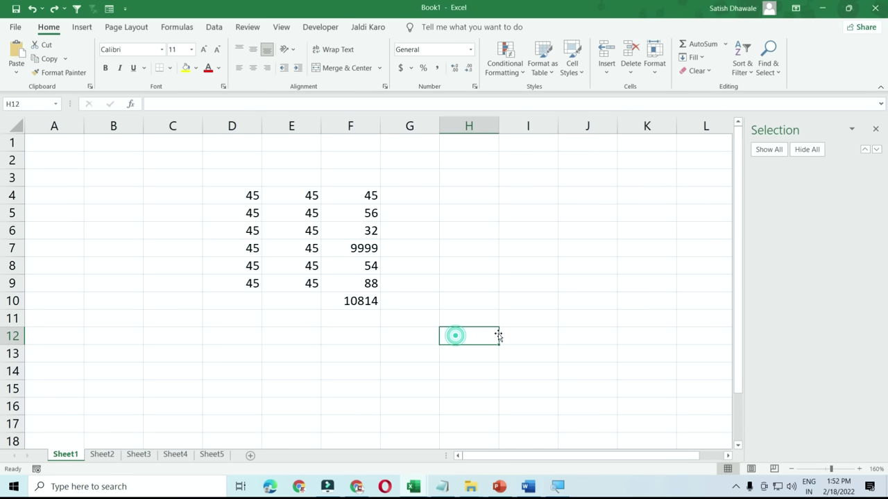
text(DSFDSF)
key(Return)
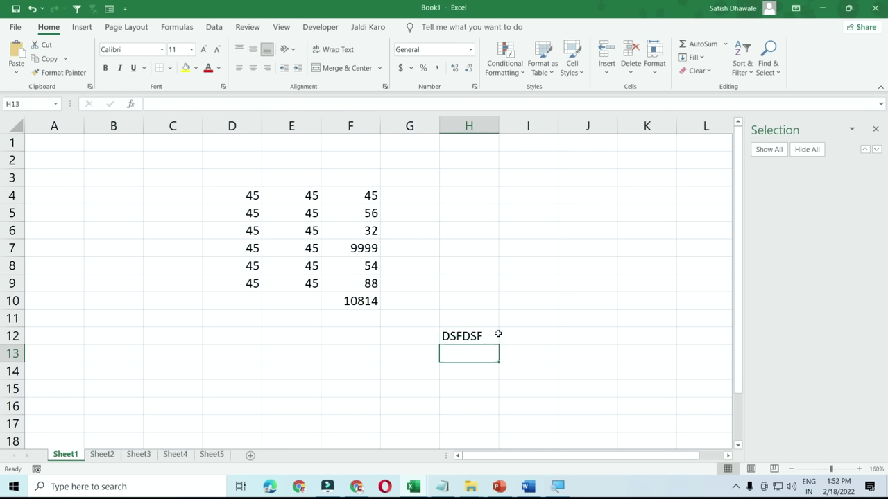
text(dsfdsf)
key(Return)
key(Up)
text(ddf)
key(Return)
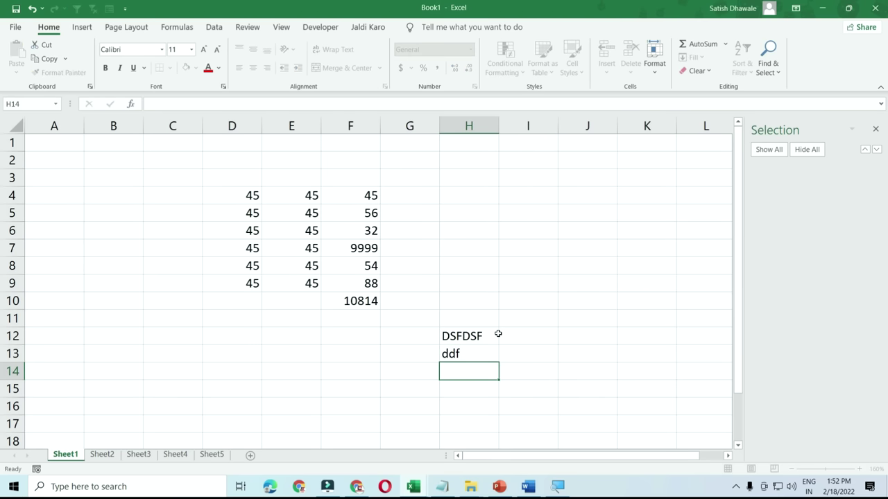
key(Up)
key(Delete)
key(Up)
key(Delete)
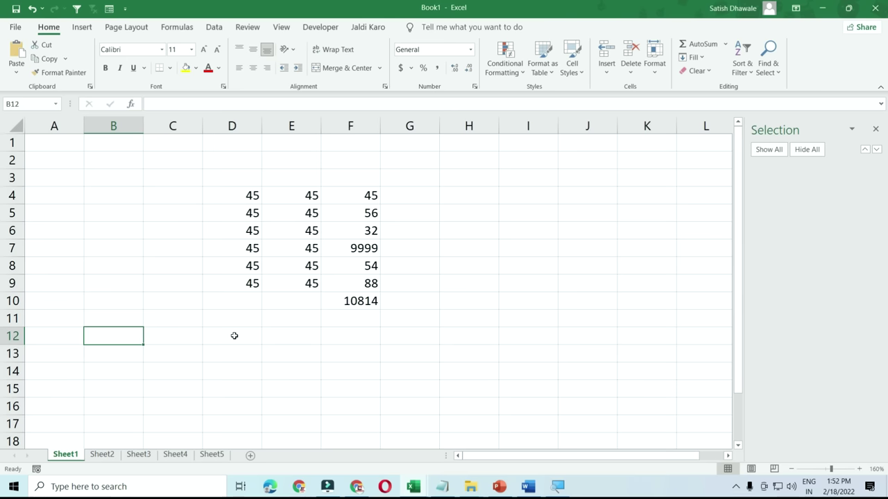
text(A)
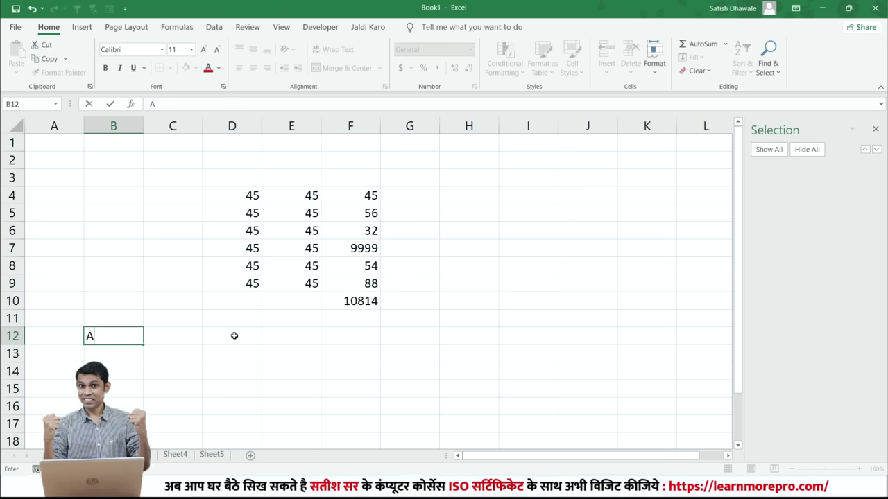
key(Return)
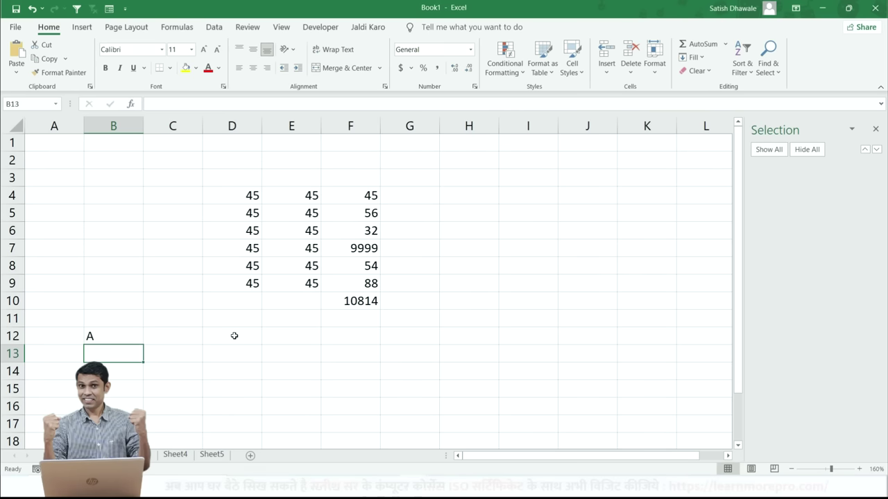
text(P)
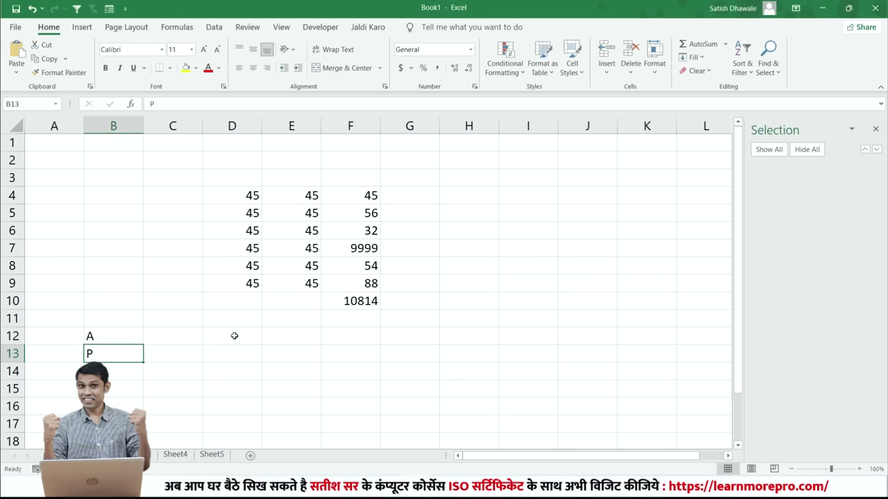
key(Escape)
key(Up)
key(Delete)
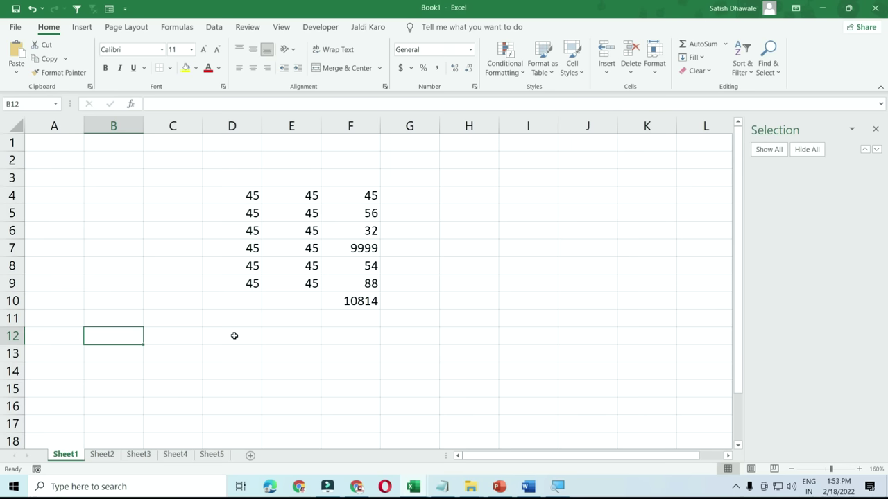
text(kkkkk)
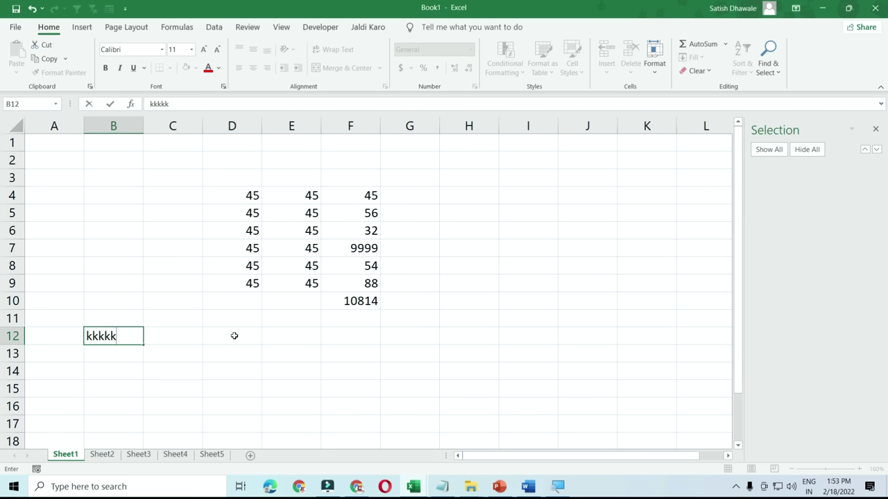
key(BackSpace)
key(BackSpace)
key(BackSpace)
key(BackSpace)
key(BackSpace)
key(Escape)
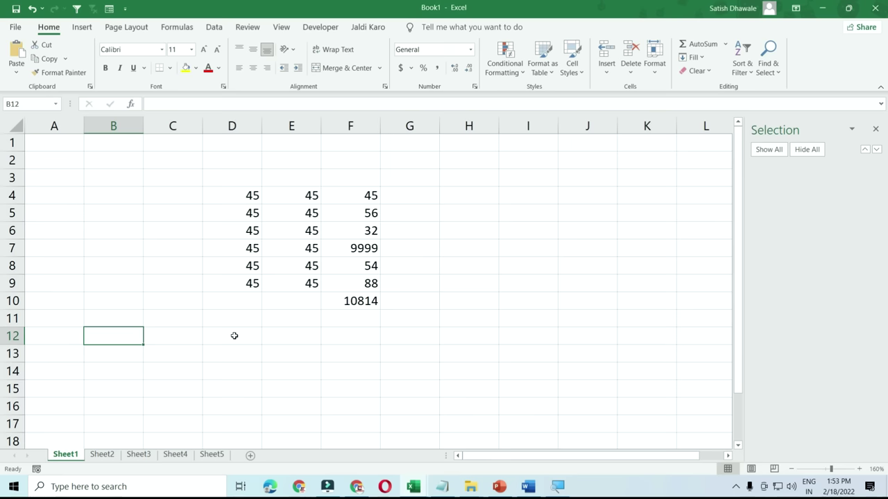
text(c)
key(BackSpace)
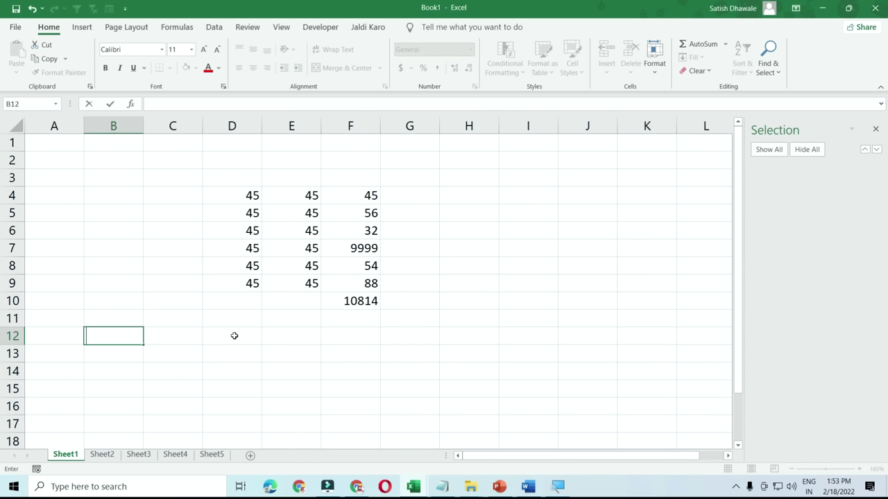
text(Computer)
key(Return)
key(ctrl+z)
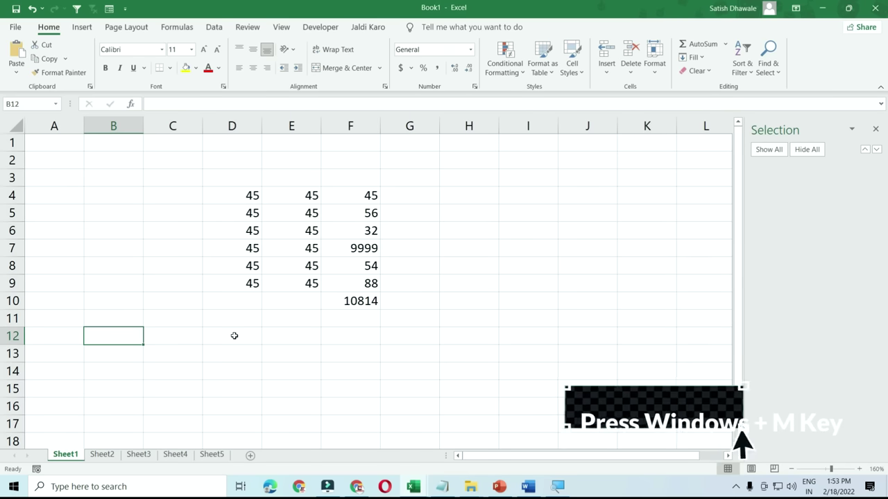
Minimize all windows with Win+M, restore Word, then toggle the desktop with Win+D
key(super+m)
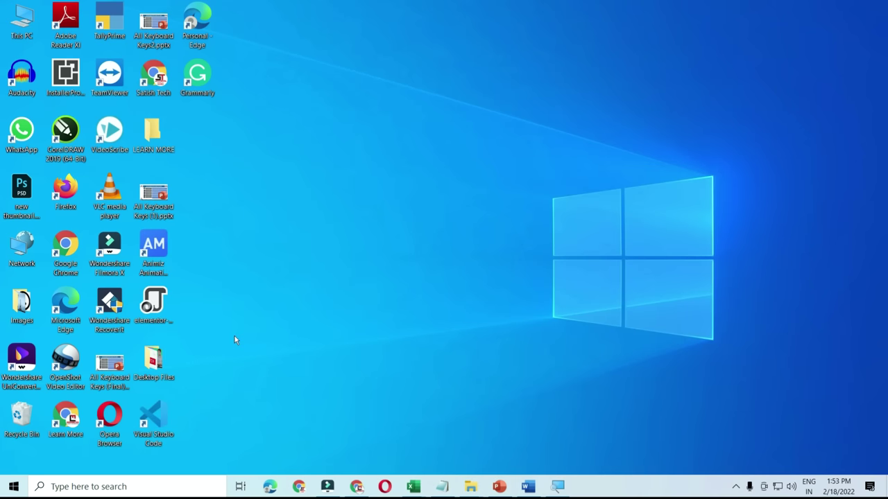
click(529, 487)
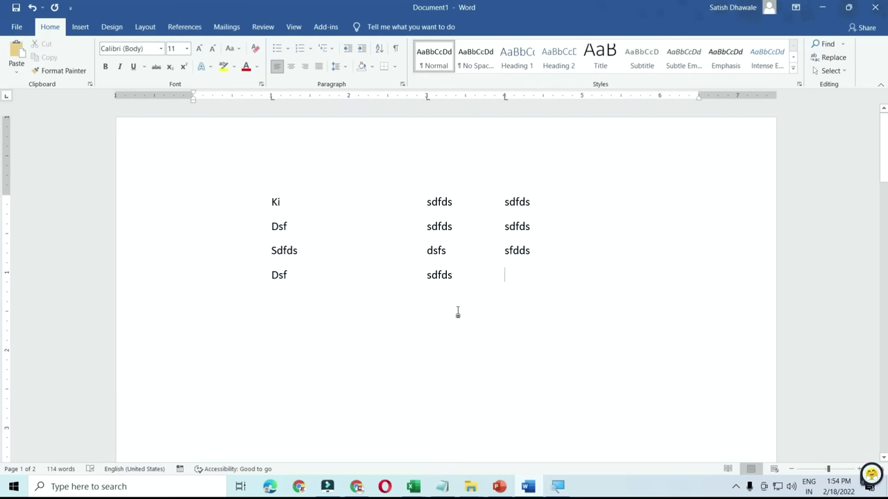
key(super+d)
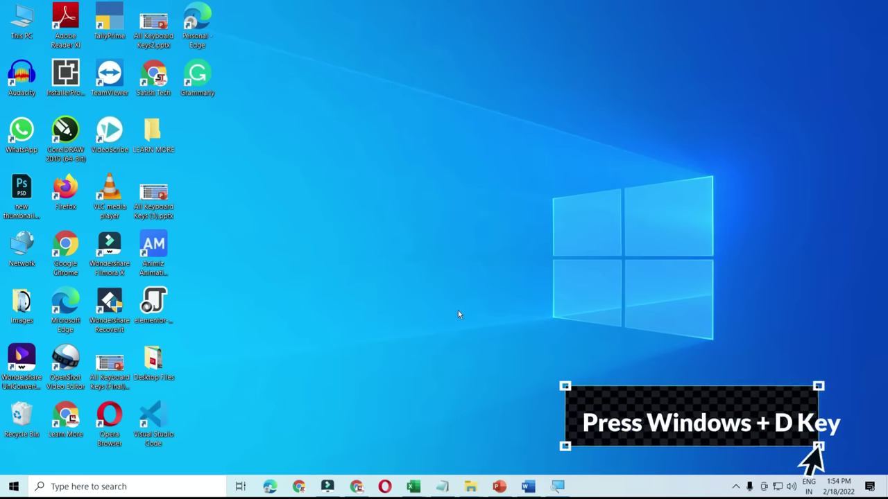
key(super+d)
key(super+d)
key(super+d)
key(super+d)
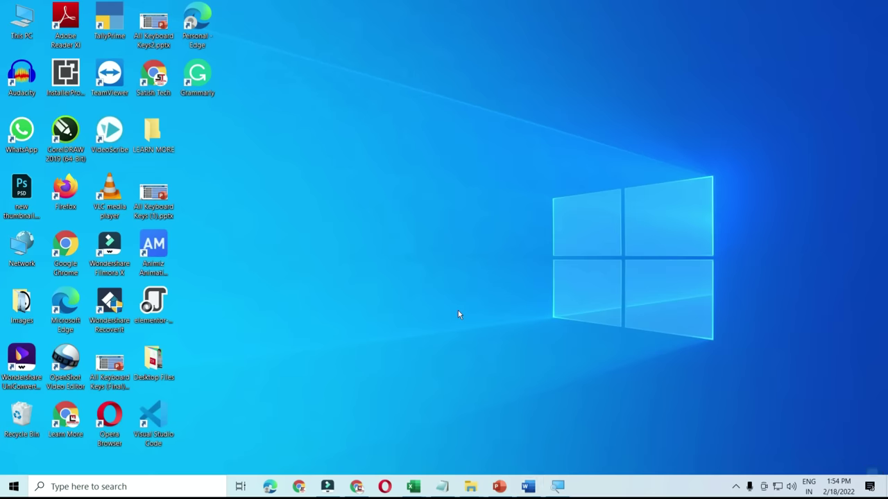
key(super+d)
key(super+d)
key(super+d)
key(super+d)
key(super+d)
key(super+d)
key(super+d)
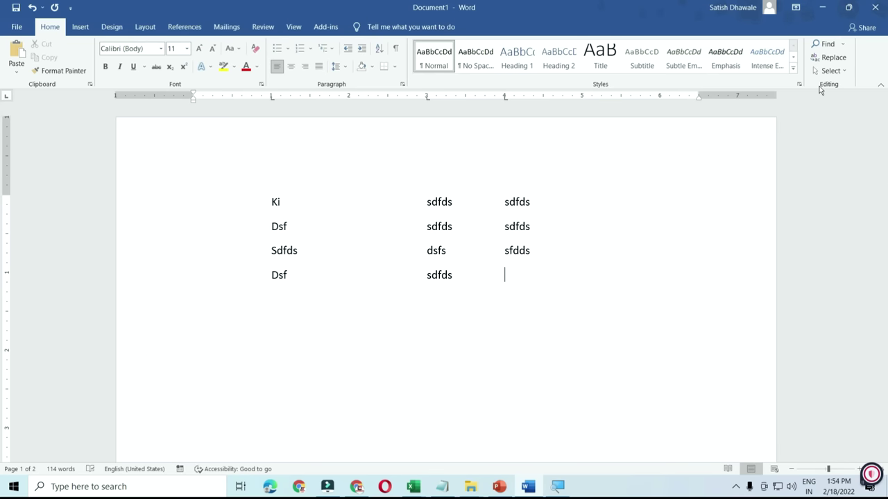
Minimize Word, then open the Start menu and close it onto the desktop
click(819, 10)
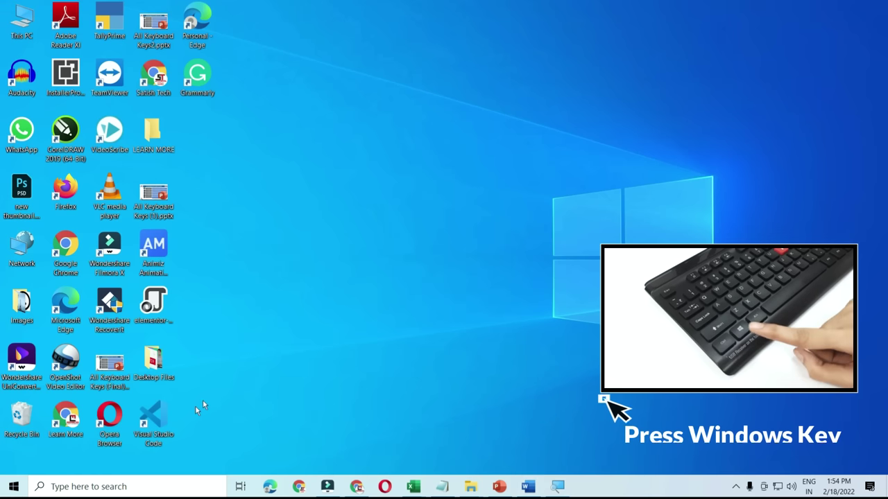
key(super)
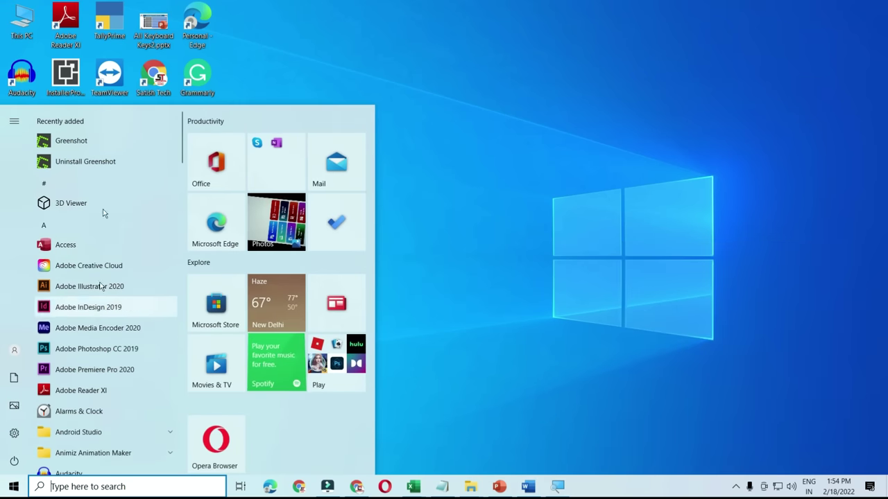
click(478, 256)
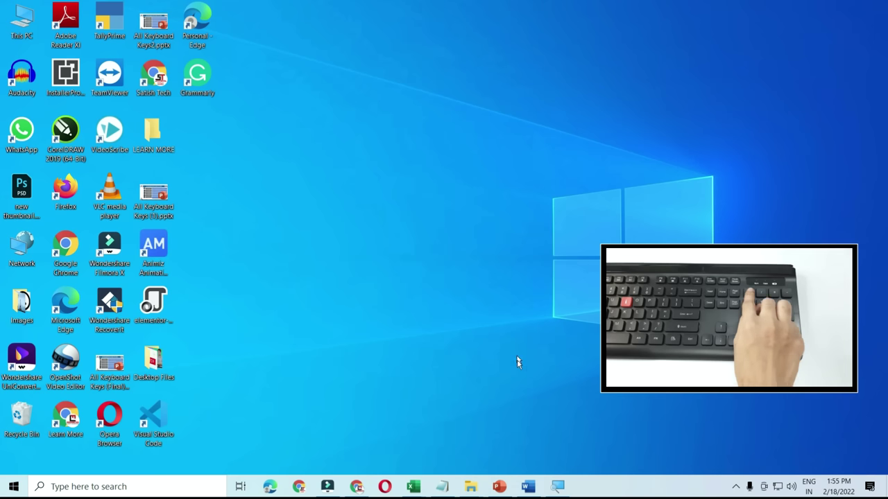
Bring TAX FORMULA to the front and move around columns B–F with Page Down and arrows
mouse_move(414, 489)
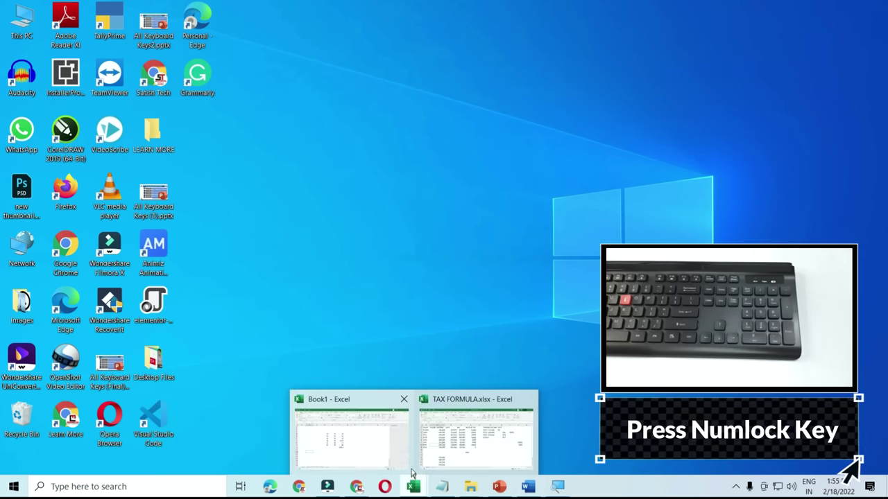
click(473, 439)
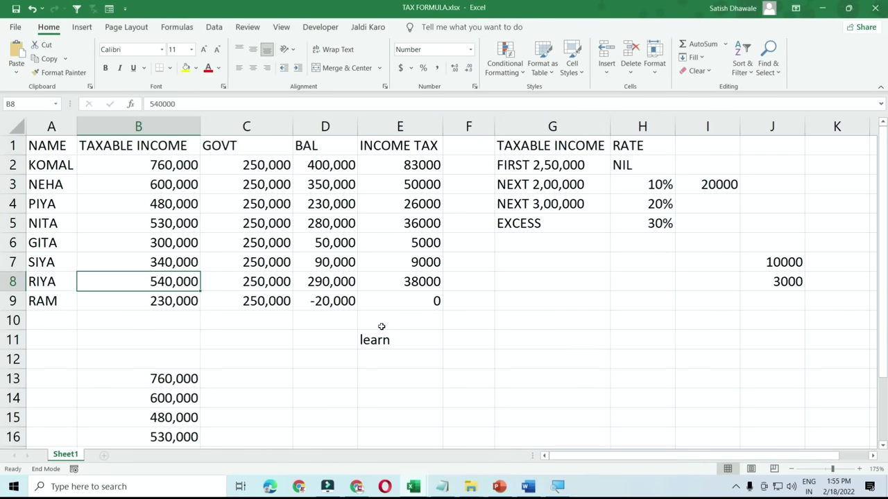
key(Page_Down)
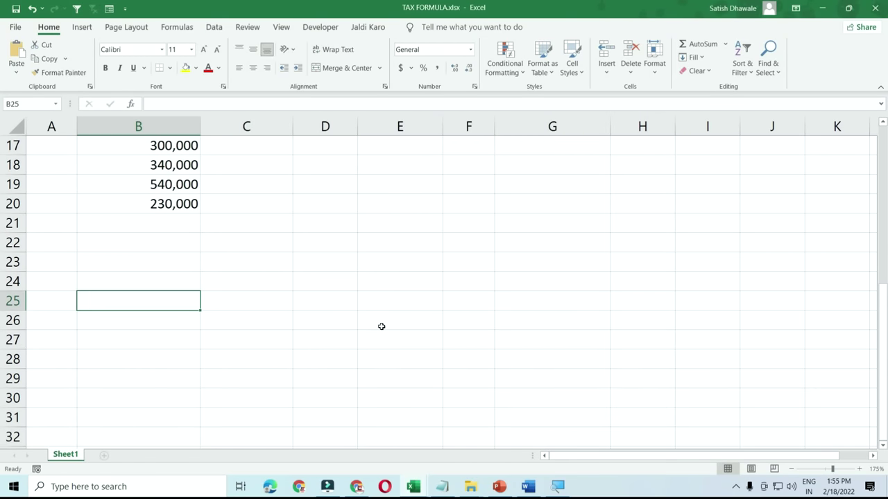
key(Down)
key(Down)
key(Down)
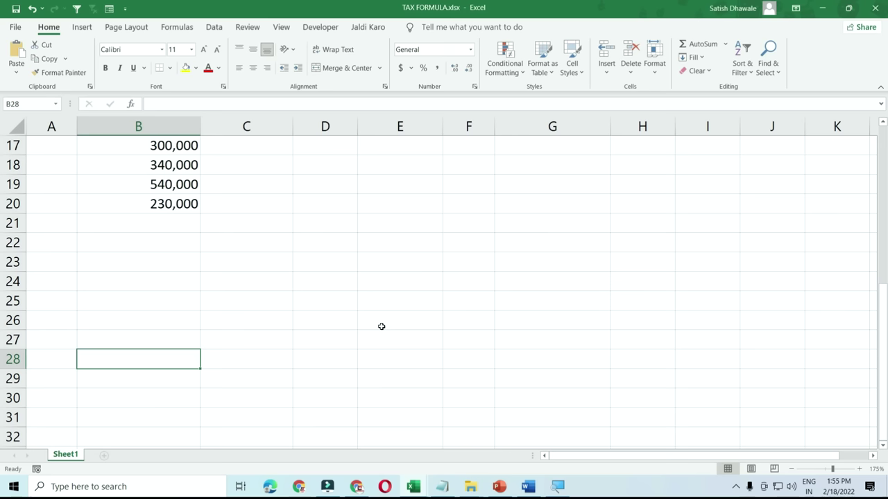
key(Down)
key(Down)
key(Up)
key(Up)
key(Up)
key(Up)
key(Up)
key(Up)
key(Right)
key(Right)
key(Right)
key(Right)
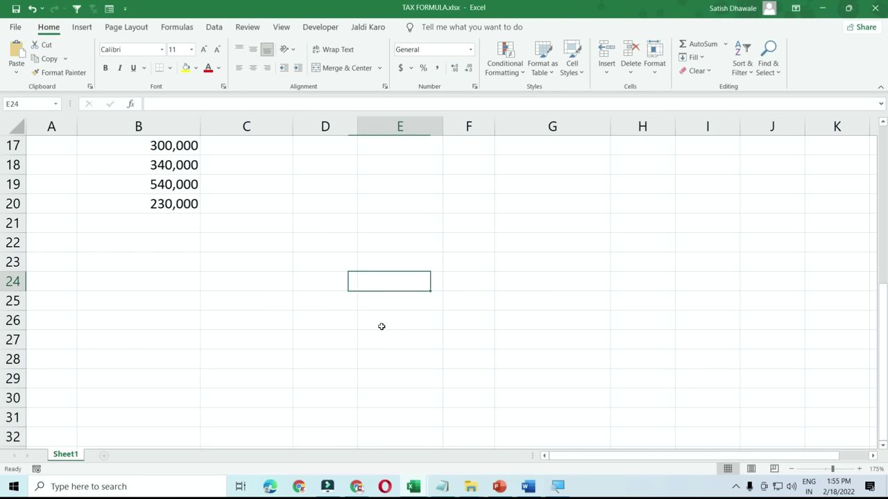
key(Left)
key(Left)
key(Left)
key(Left)
key(Left)
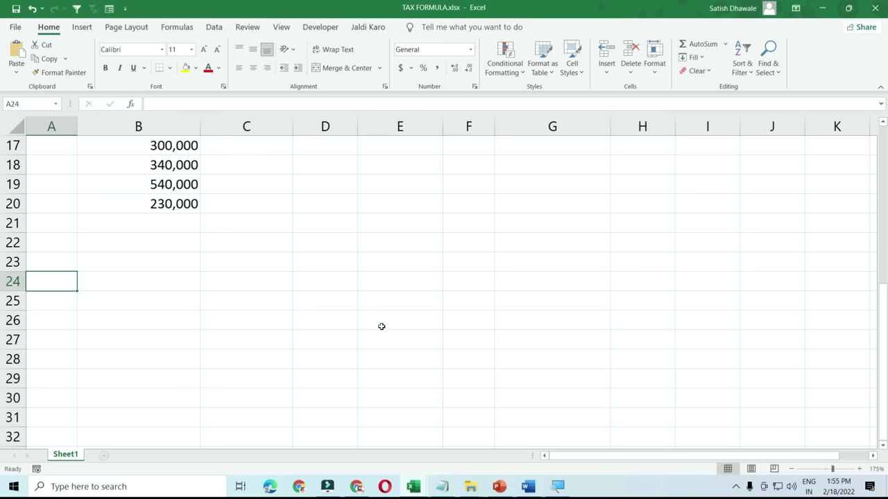
key(Right)
key(Right)
key(Right)
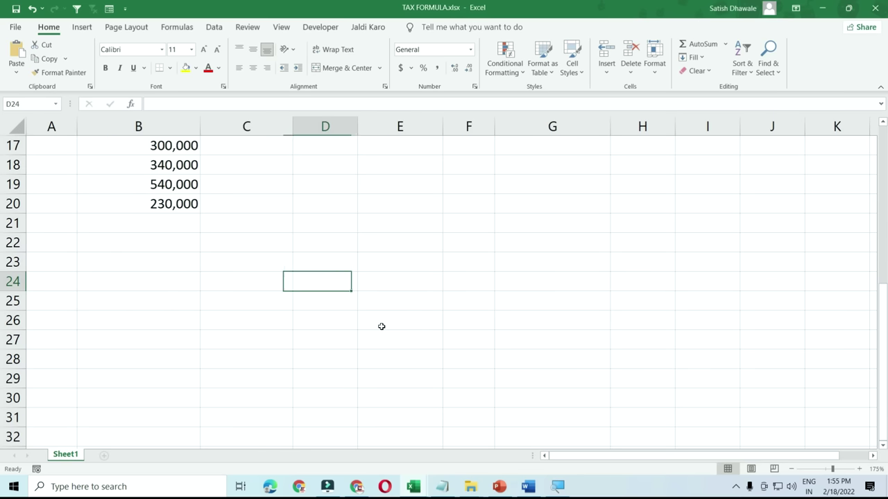
key(Left)
key(Up)
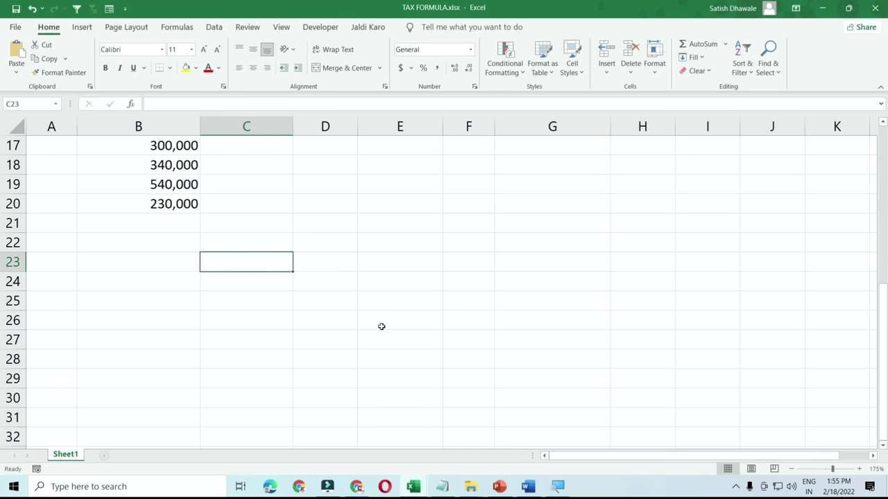
Start a =20/5 formula in C23, edit it, then cancel so C23 stays empty
click(268, 264)
text(=)
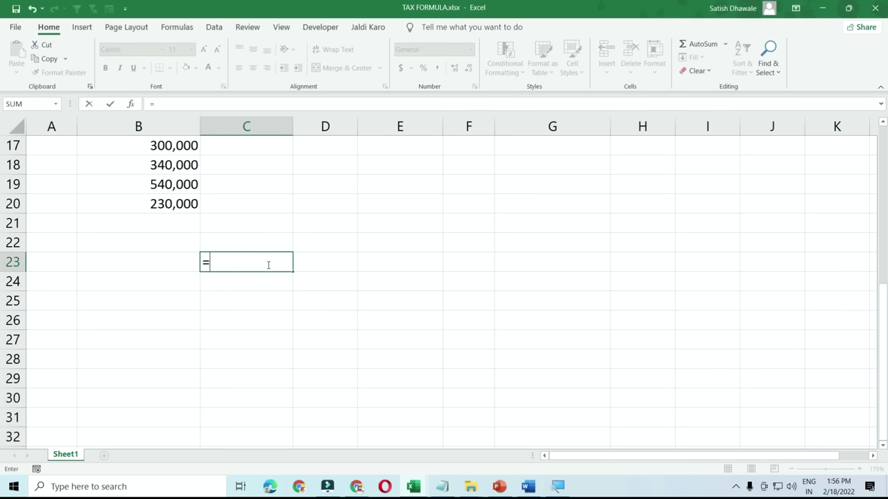
text(20/5)
key(BackSpace)
key(BackSpace)
text(*6)
key(BackSpace)
key(BackSpace)
key(BackSpace)
key(BackSpace)
key(BackSpace)
key(Escape)
key(Return)
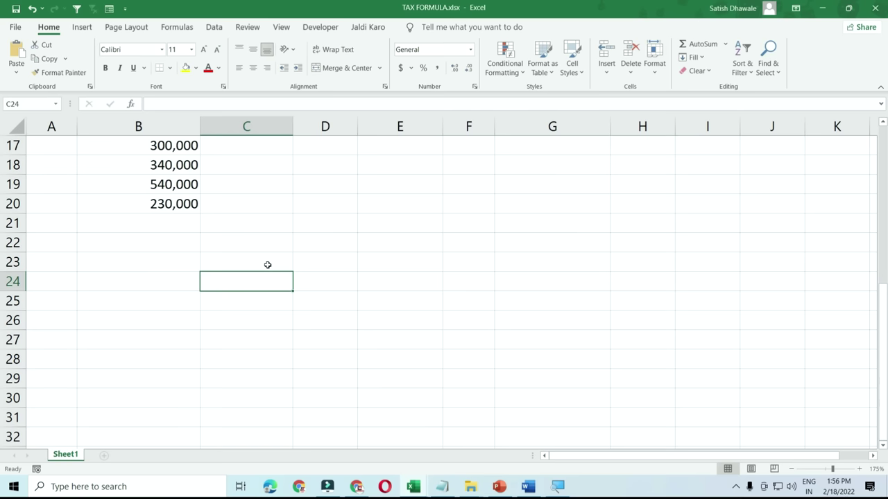
click(268, 265)
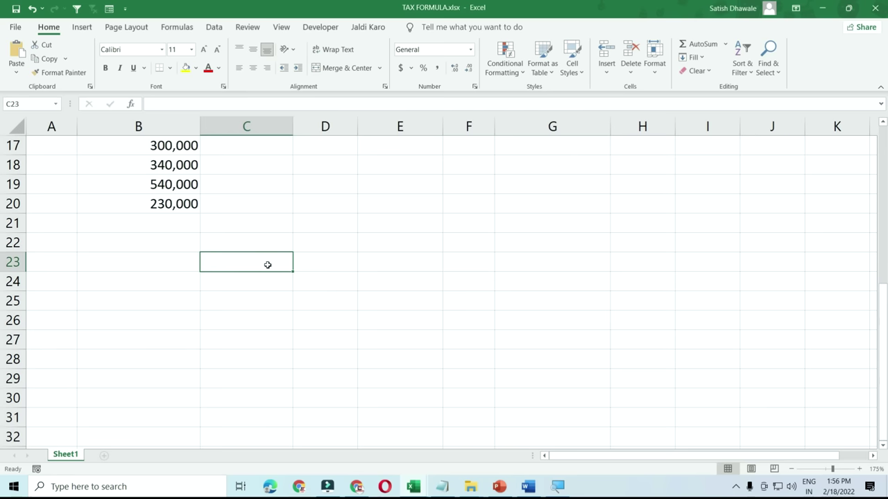
click(469, 487)
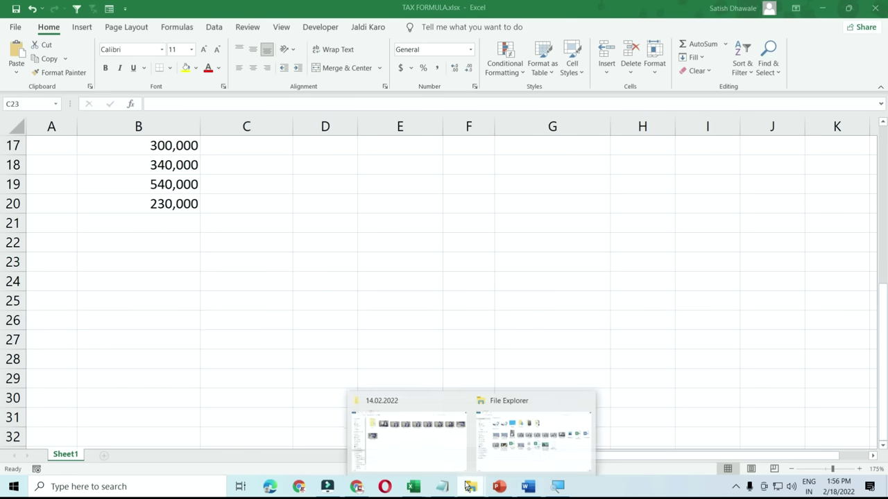
click(444, 445)
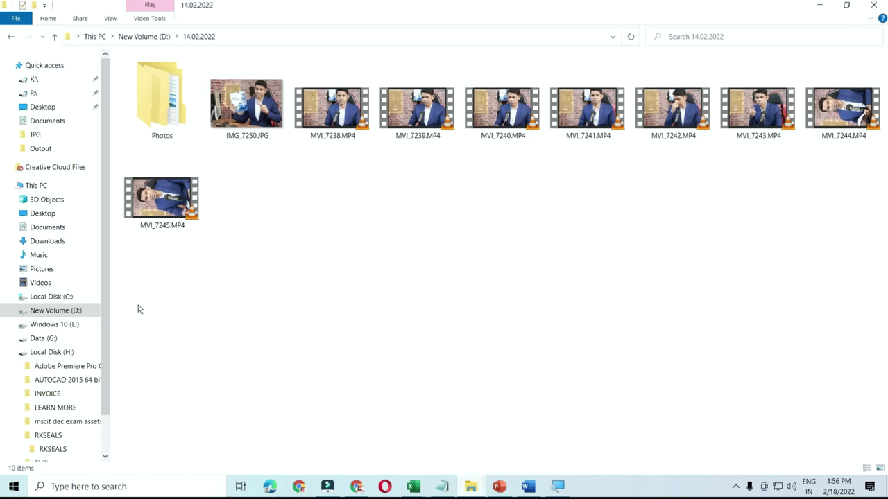
click(873, 5)
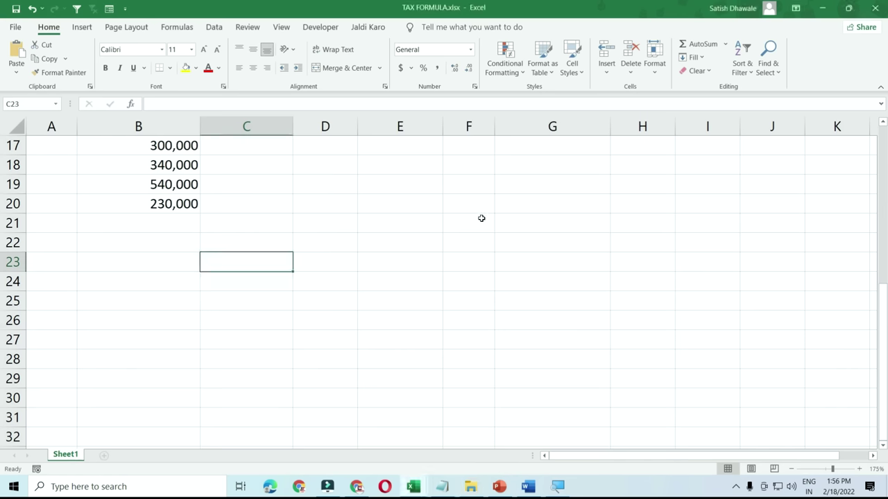
key(super+e)
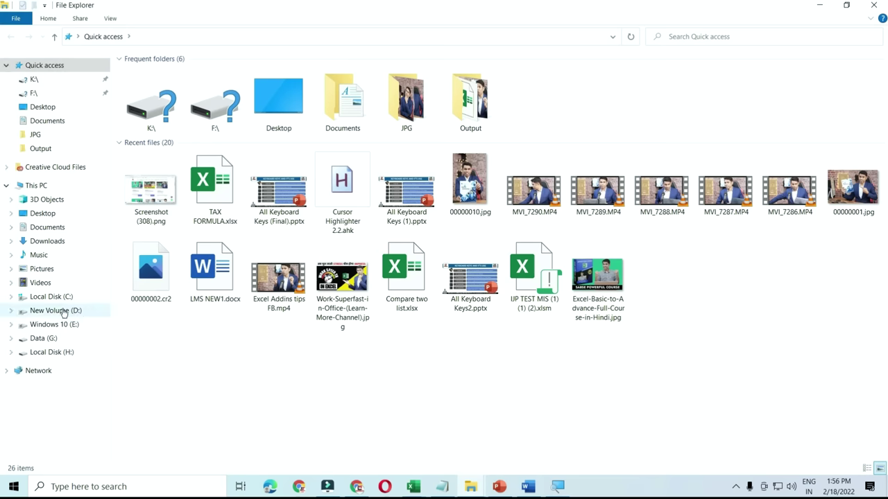
click(60, 313)
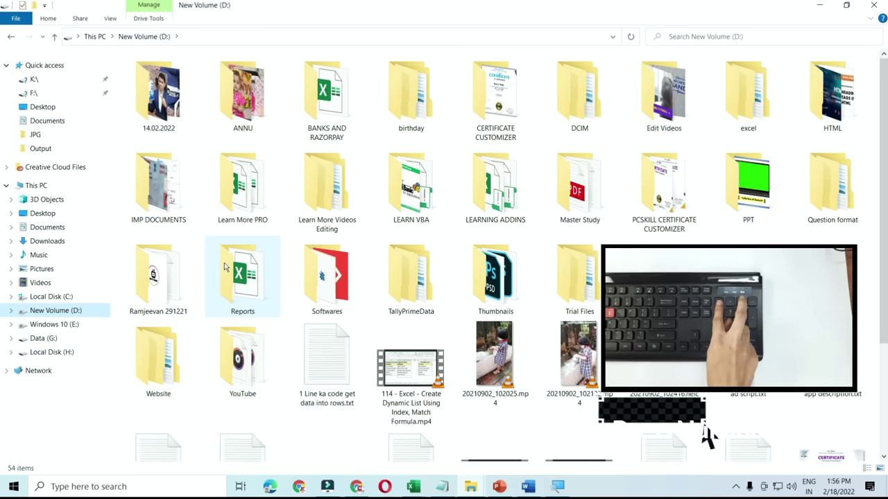
key(KP_Multiply)
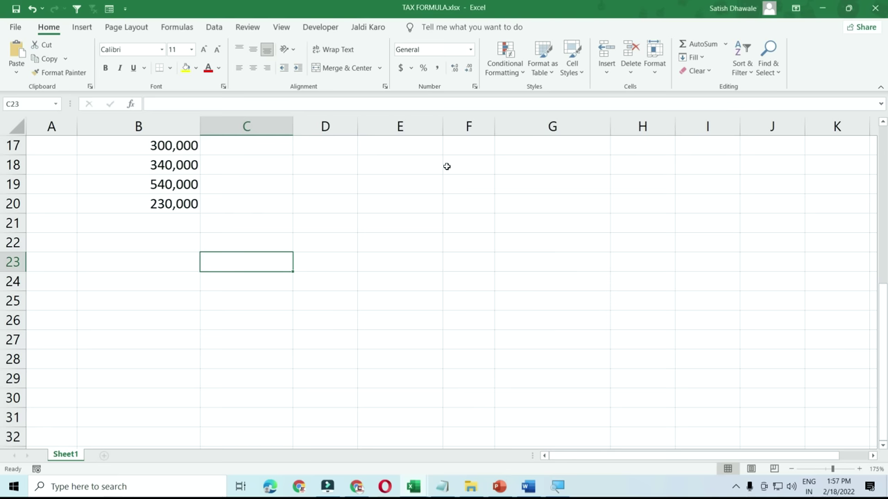
Enter 25.00 in cell C28
scroll(381, 185, up, 5)
scroll(507, 350, down, 3)
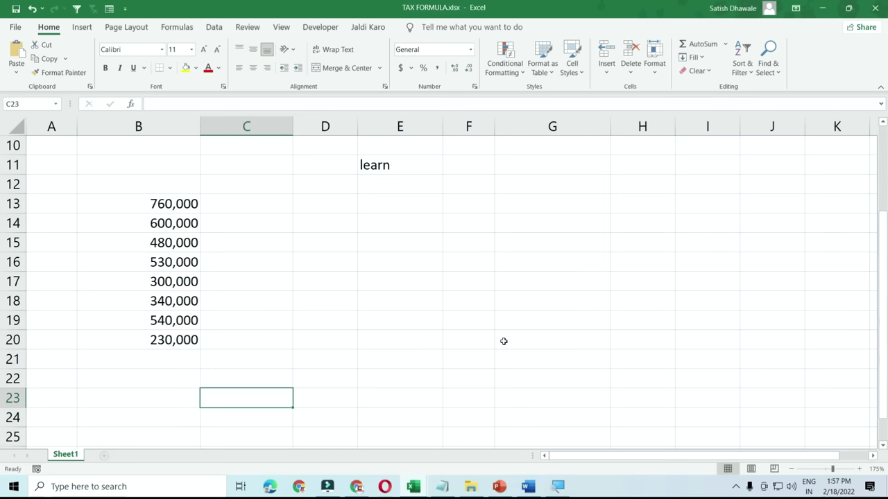
scroll(504, 341, up, 1)
click(513, 337)
scroll(626, 337, down, 5)
click(643, 338)
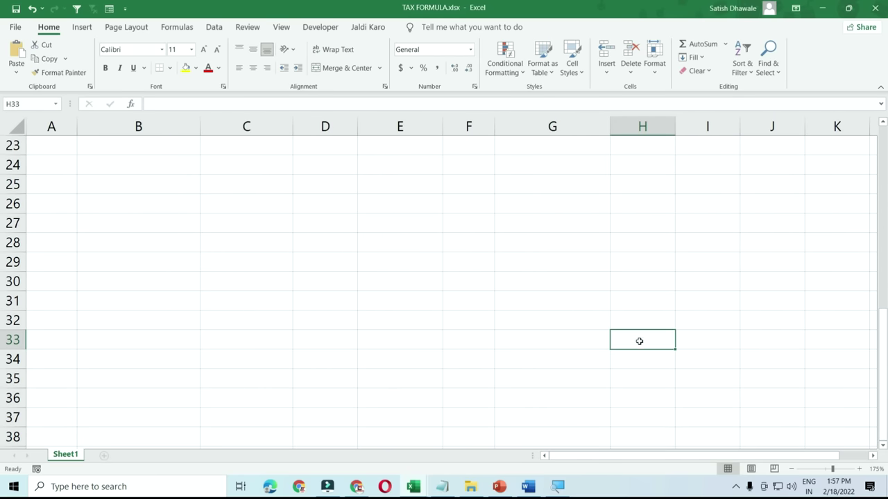
click(299, 239)
click(253, 242)
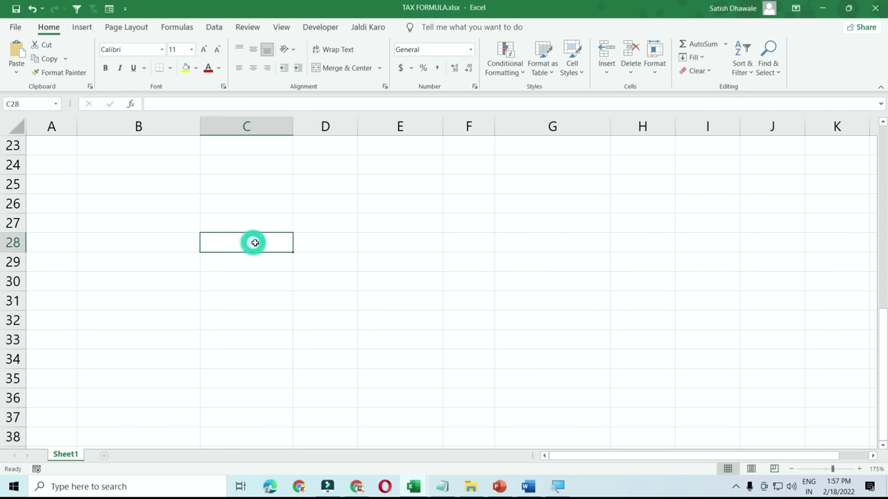
text(25)
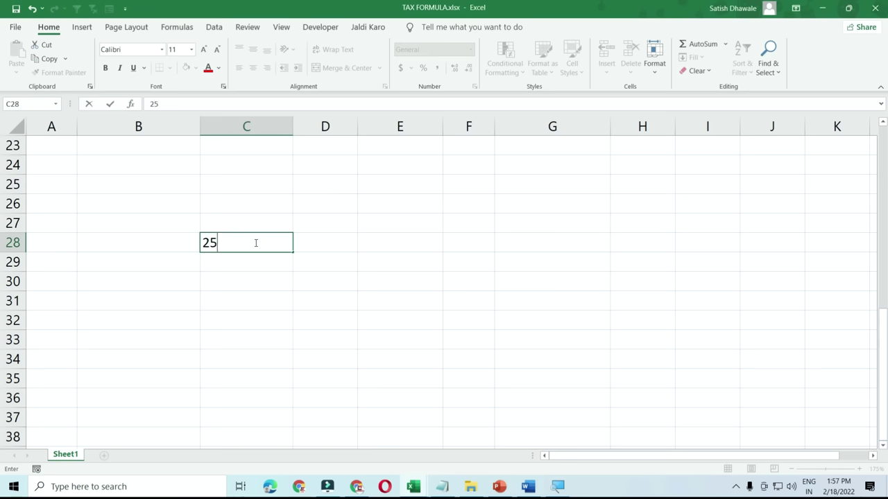
text(.00)
key(Return)
Apply Number format to C28, reset to General with Ctrl+Shift+~, then restore Number with Ctrl+Shift+!
click(255, 242)
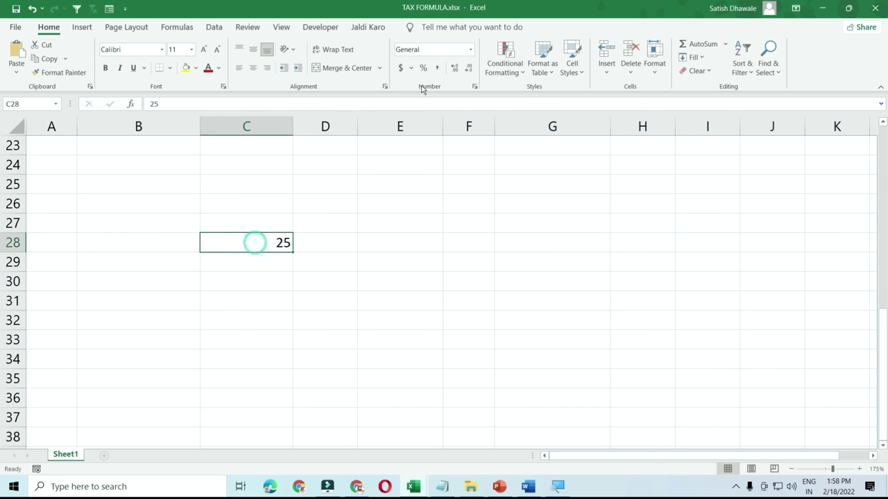
click(470, 49)
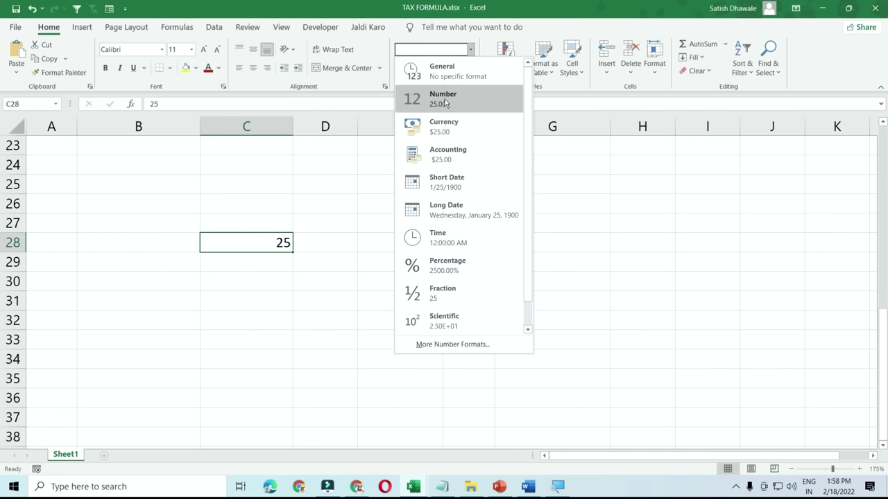
click(444, 98)
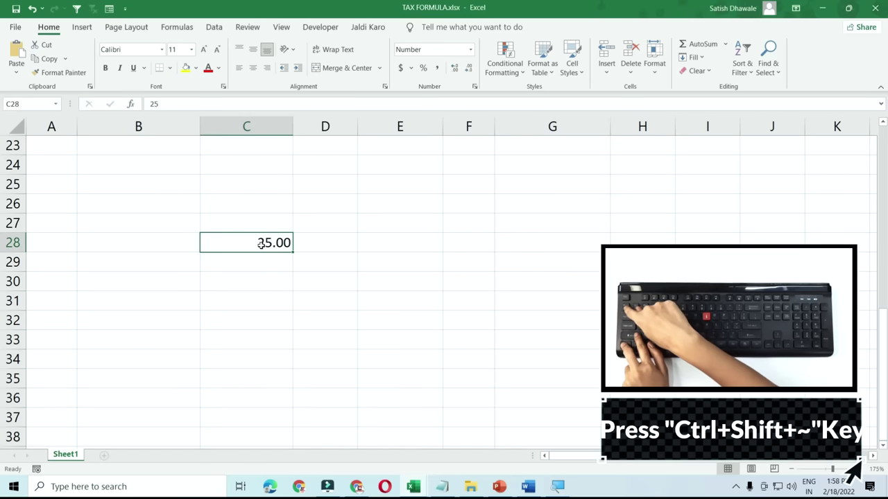
key(ctrl+shift+asciitilde)
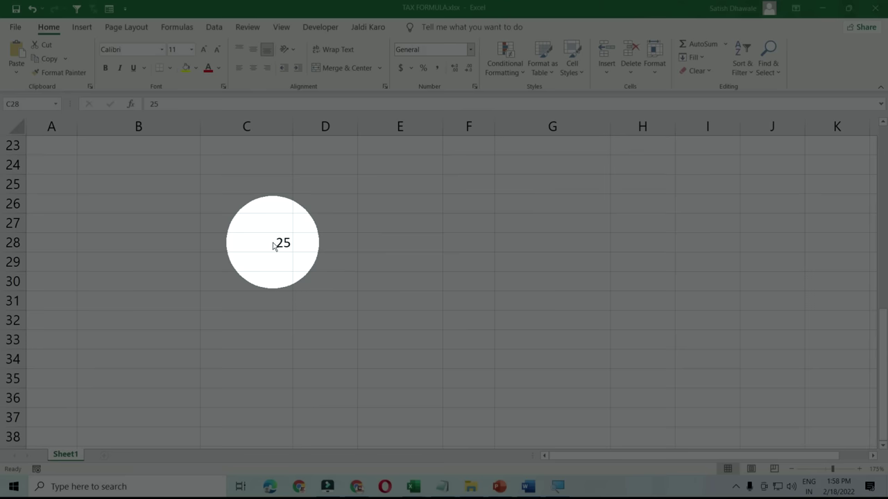
click(274, 246)
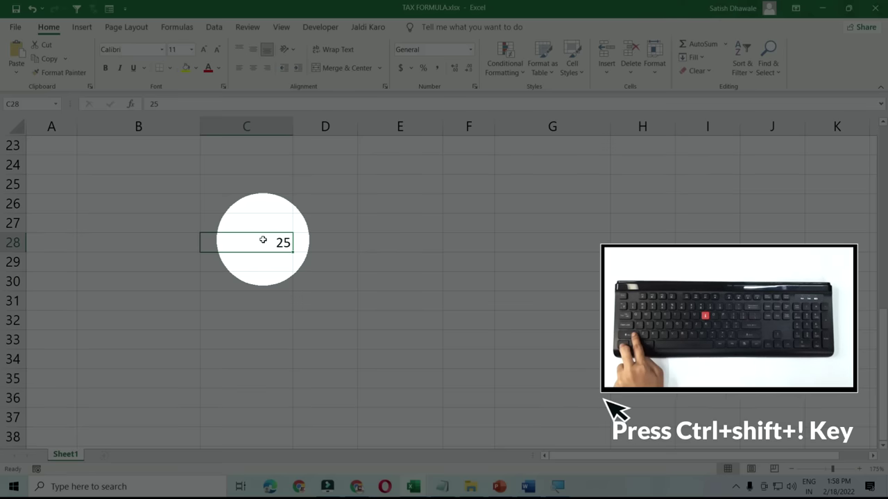
key(ctrl+shift+1)
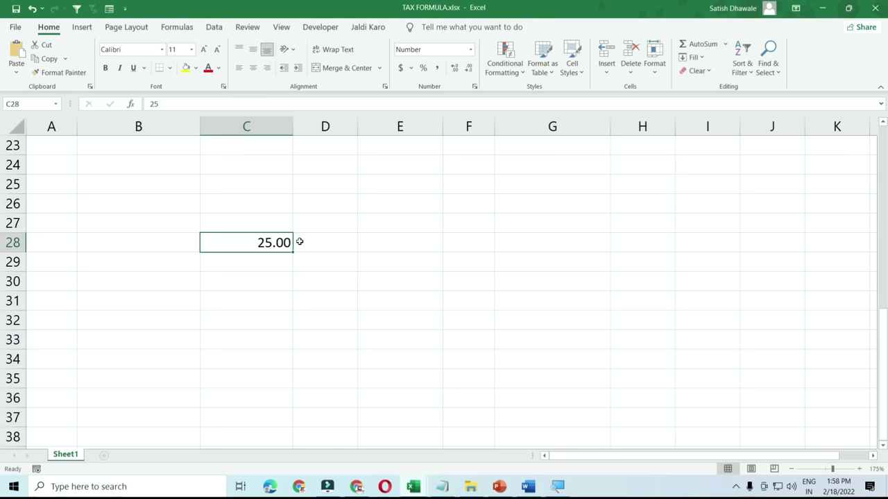
click(341, 242)
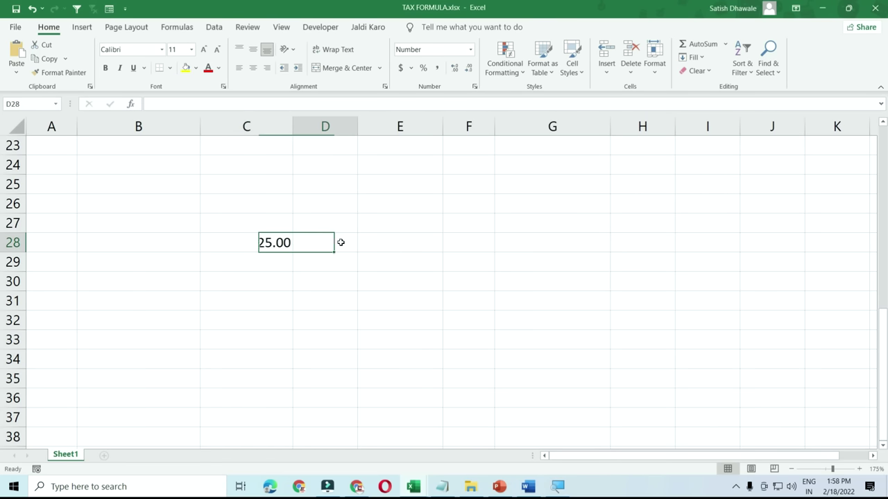
click(402, 243)
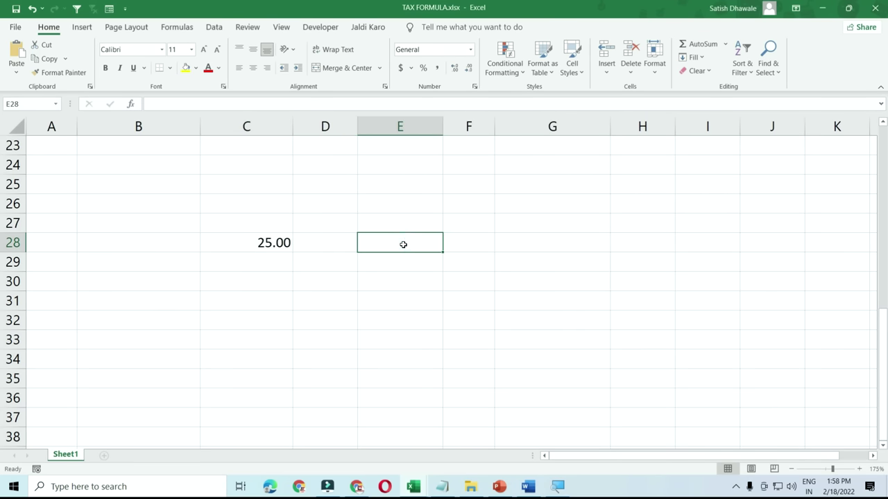
Enter !, @, # and $ down cells E28 to E31, then select C28 holding 25.00
text(!)
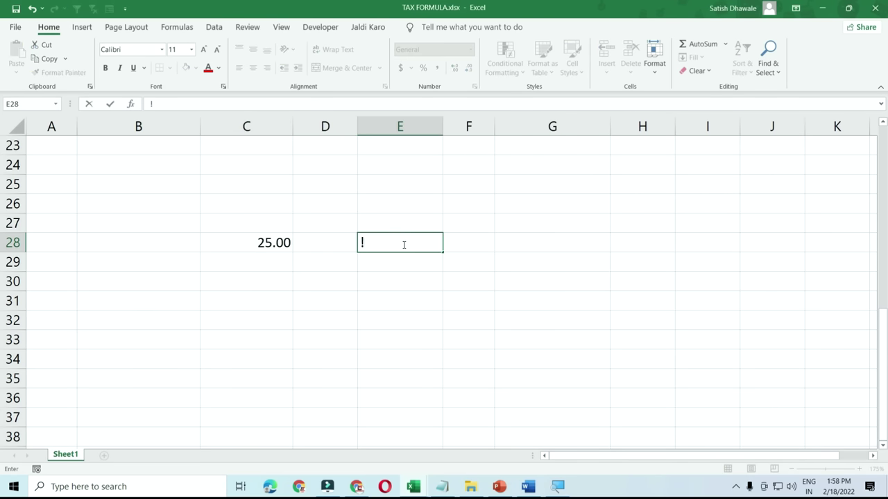
key(Return)
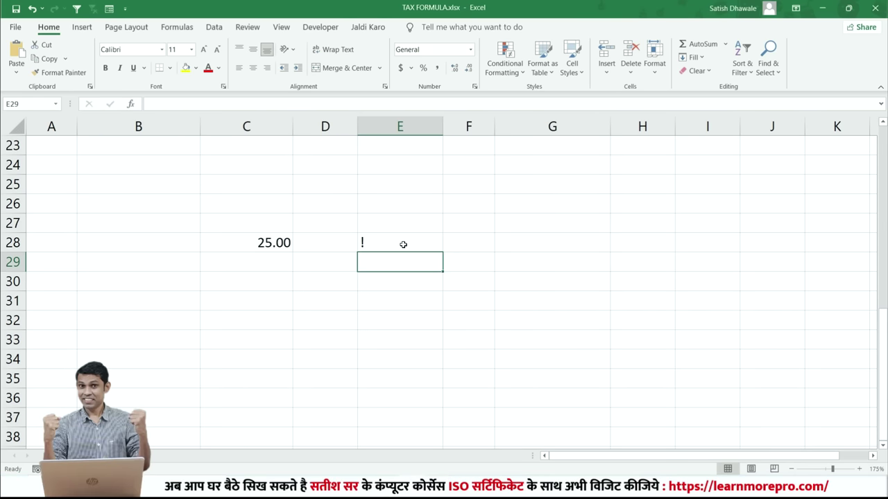
text(@)
key(Return)
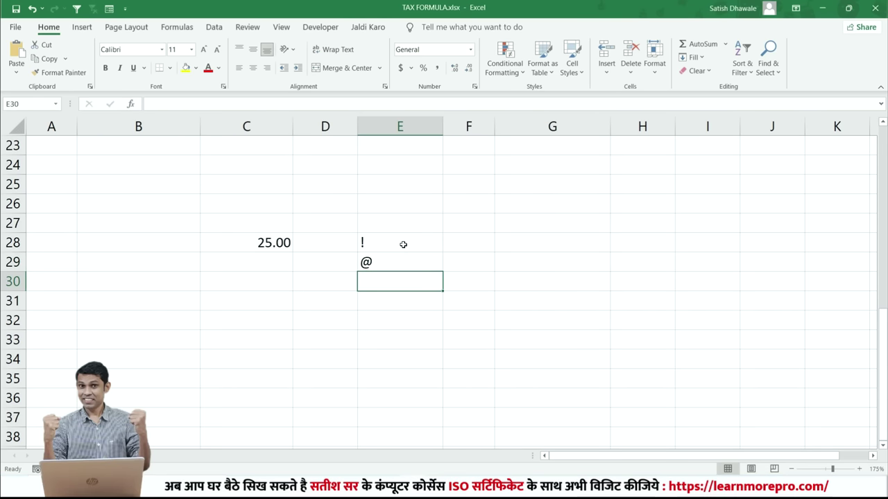
text(#)
key(Return)
text($)
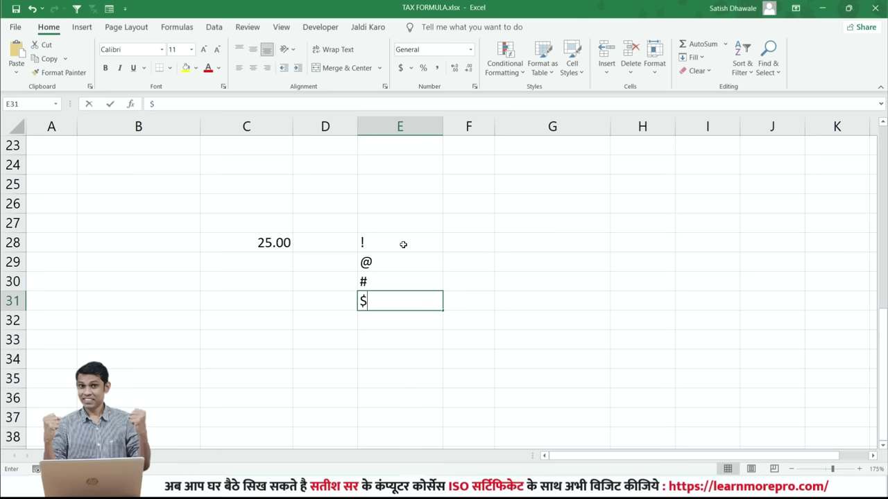
key(Return)
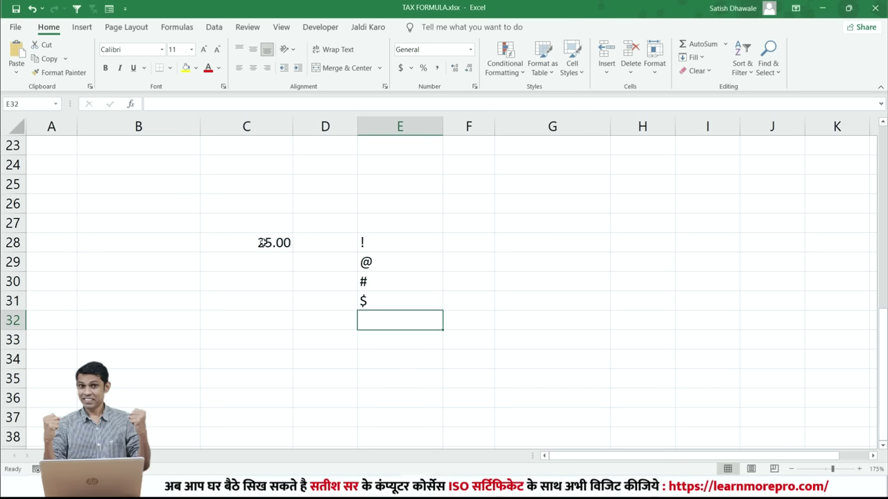
click(262, 243)
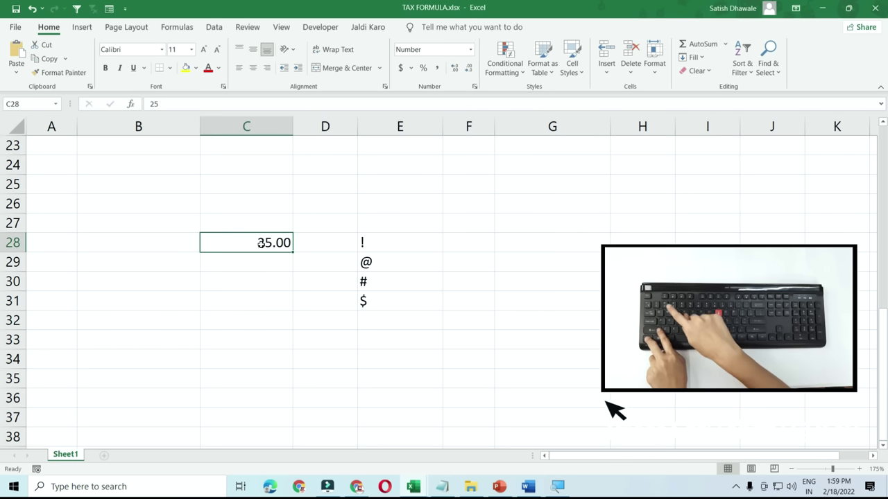
Apply Ctrl+Shift+2 through 6 to C28: time, date, currency, percentage, then scientific 2.50E+01
key(ctrl+shift+2)
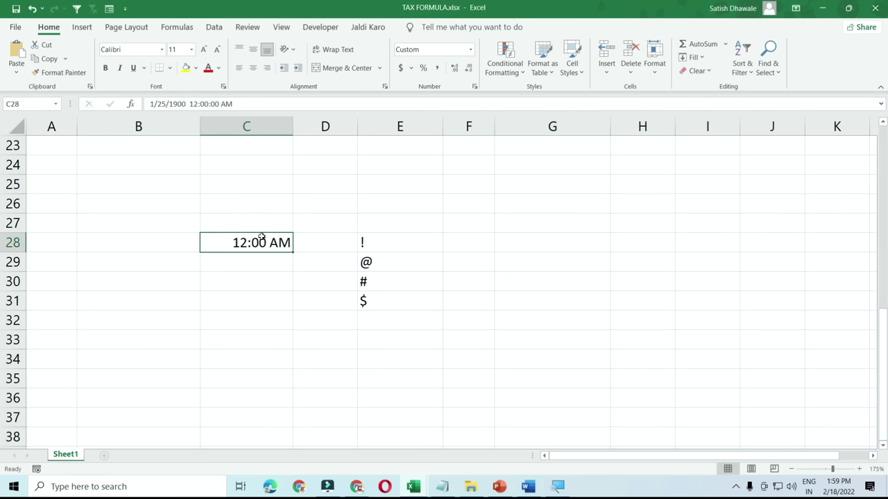
key(ctrl+shift+3)
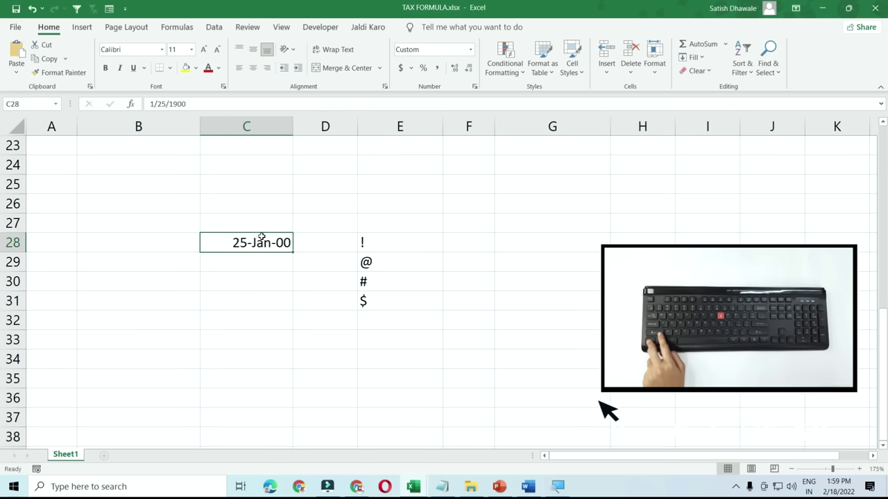
key(ctrl+shift+4)
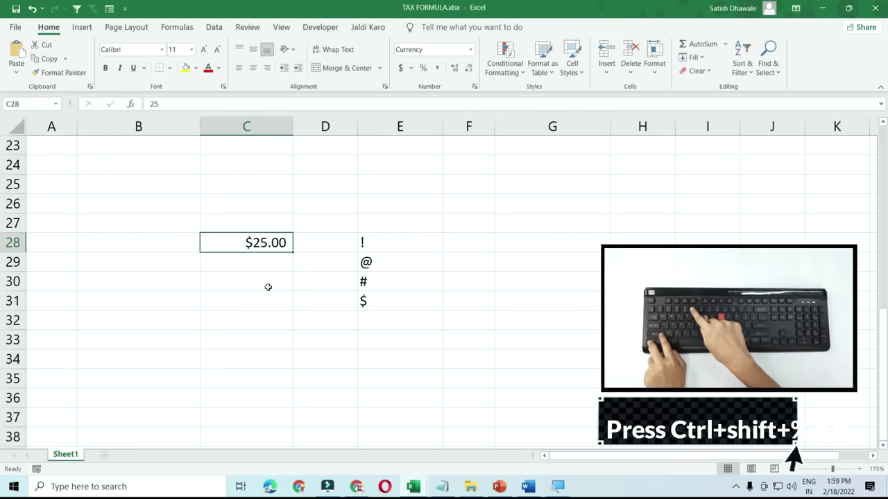
key(ctrl+shift+5)
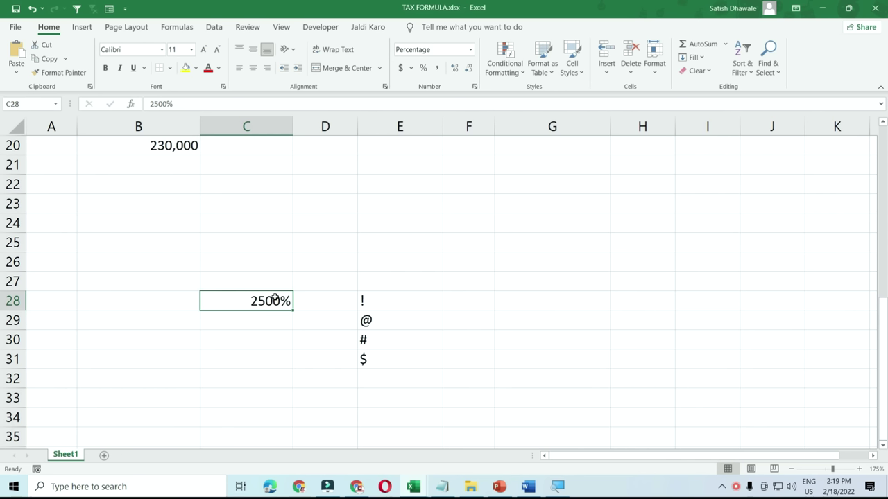
key(alt+shift)
key(ctrl+shift+6)
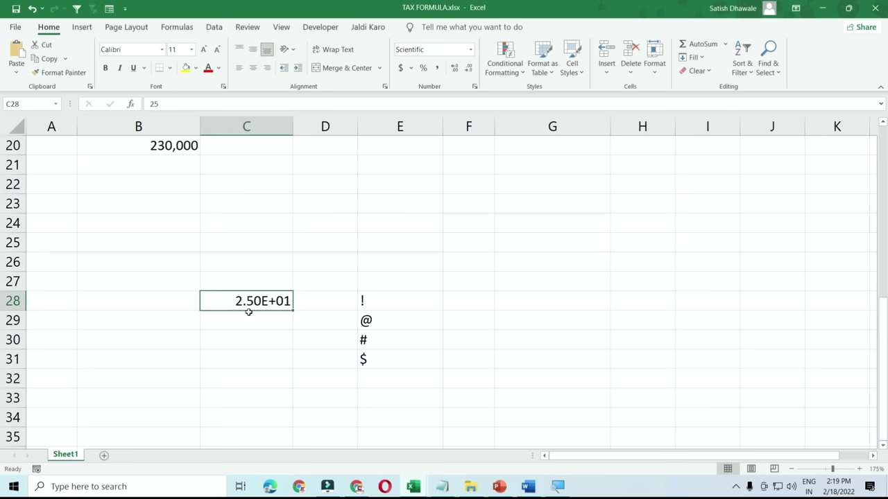
Cancel a stray & entry and delete the value 25 from C28
text(&)
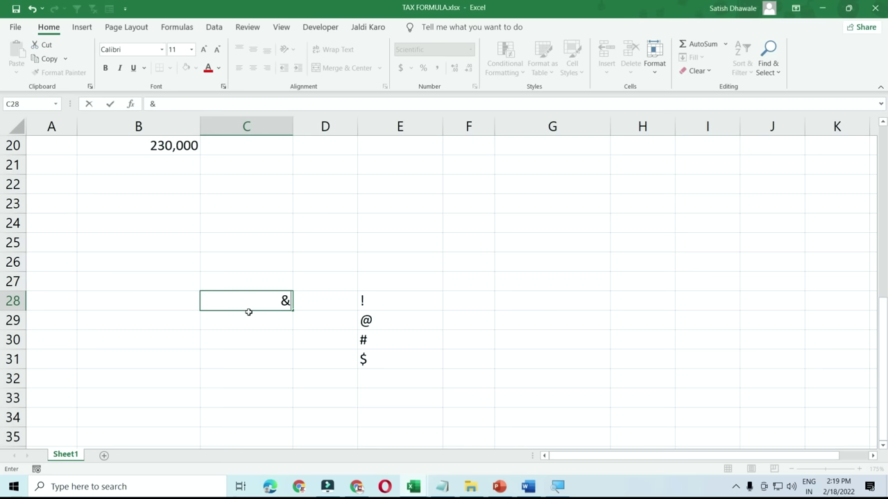
key(Escape)
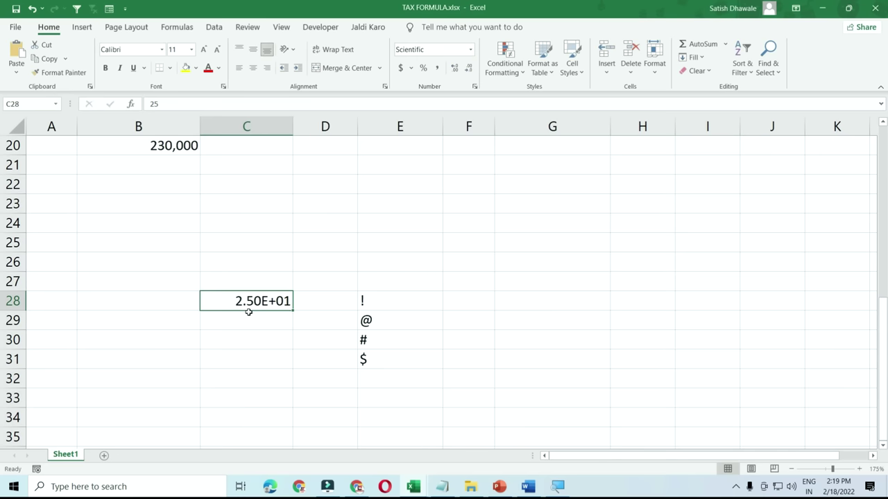
key(Delete)
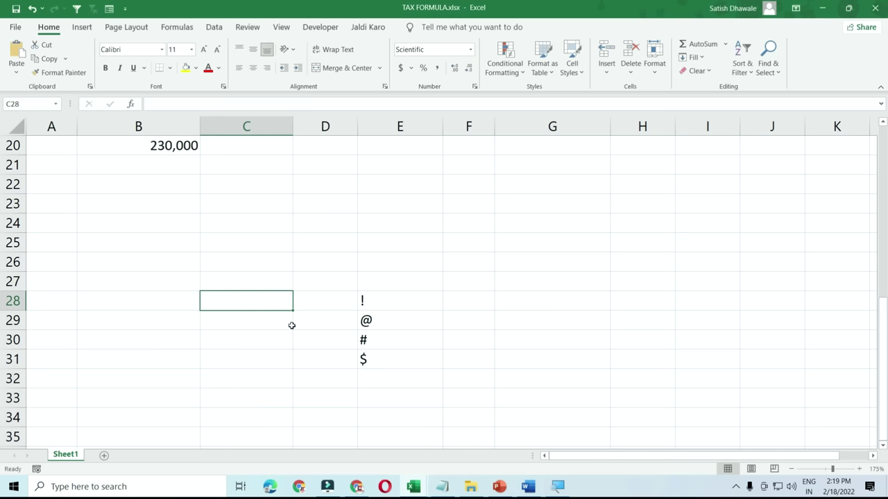
Begin the formula =45 in cell C33
scroll(303, 331, down, 1)
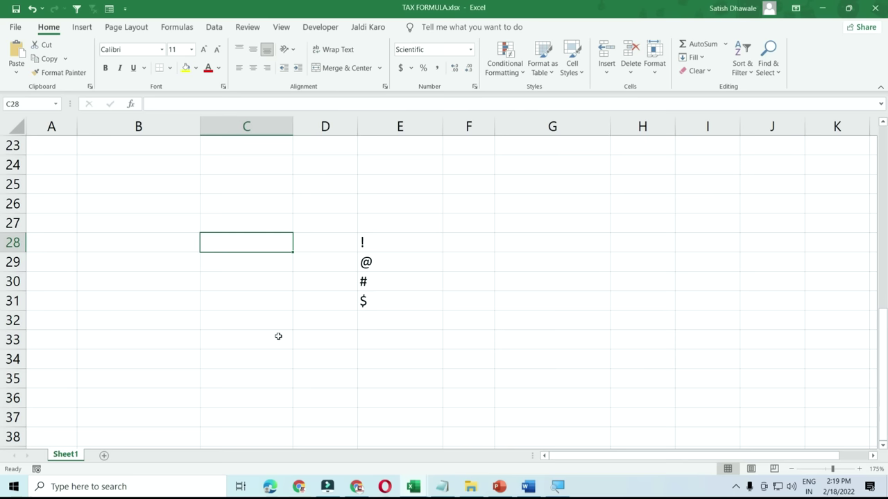
click(278, 338)
text(=)
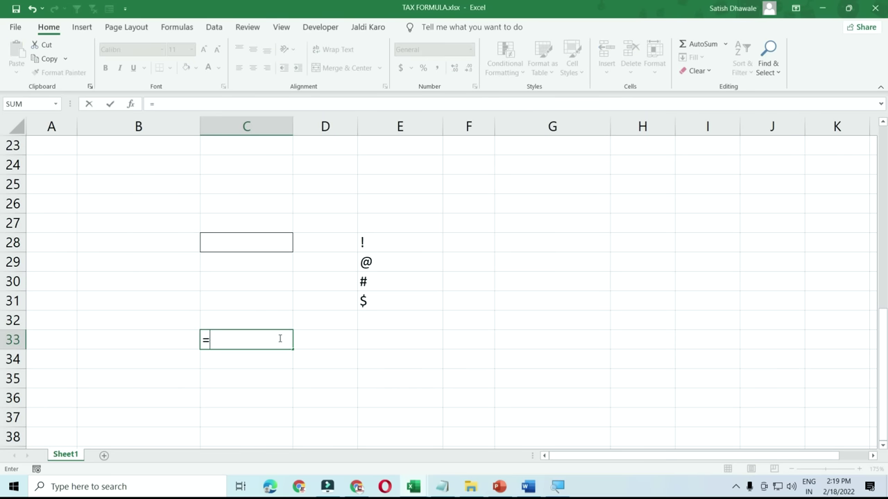
text(45)
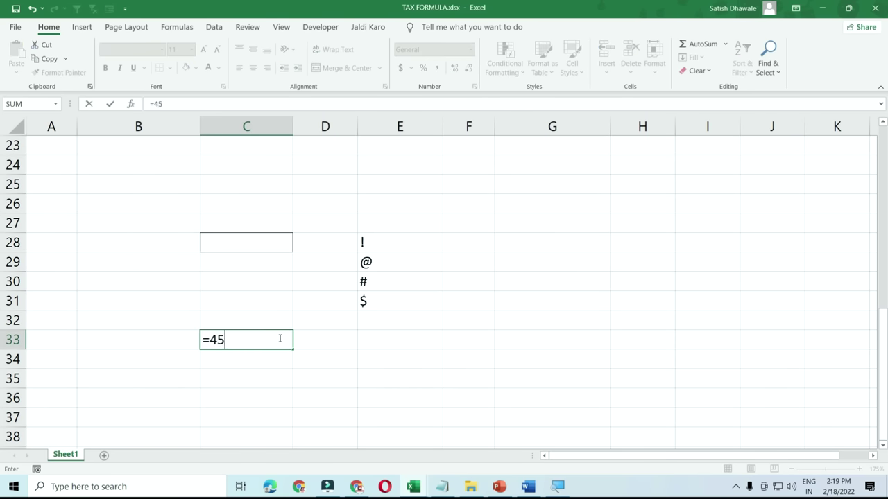
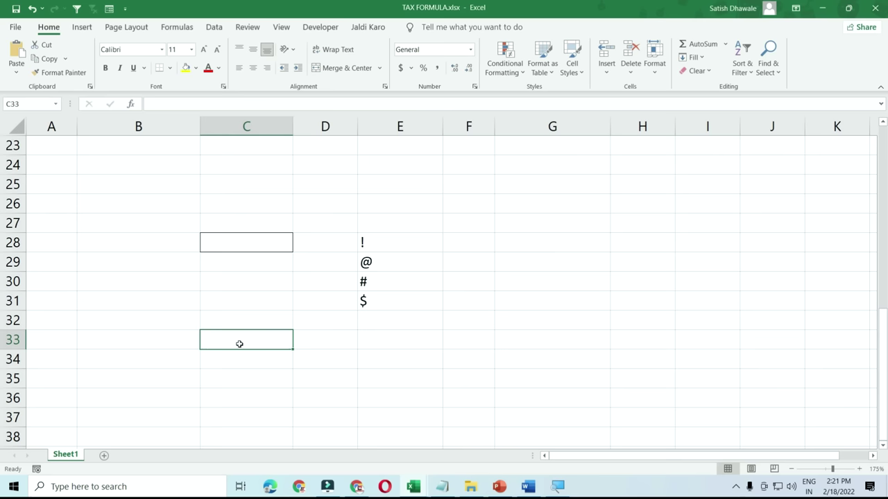
Hide row 28 holding the ! symbol with Ctrl+9, then select A31 and E31
click(391, 250)
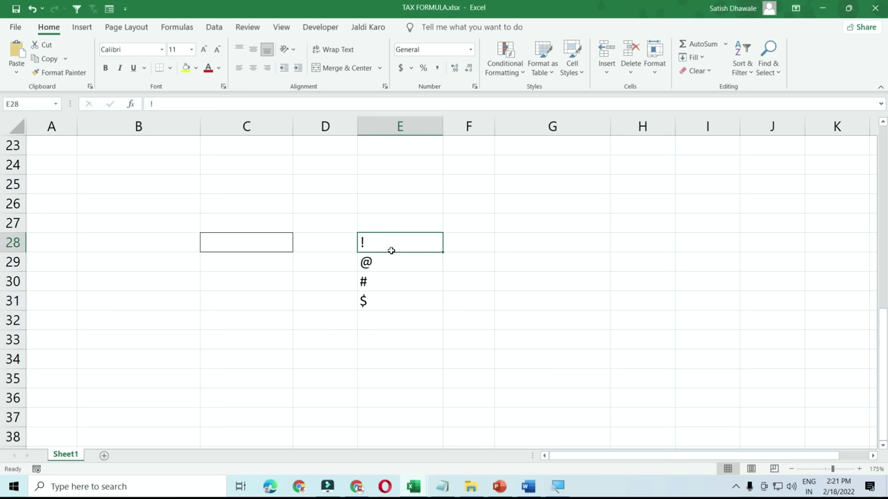
key(ctrl+9)
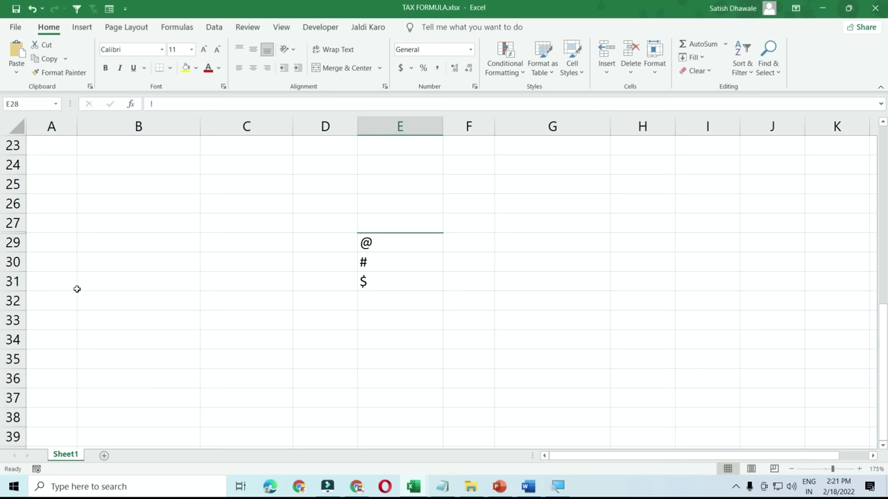
click(36, 284)
click(366, 283)
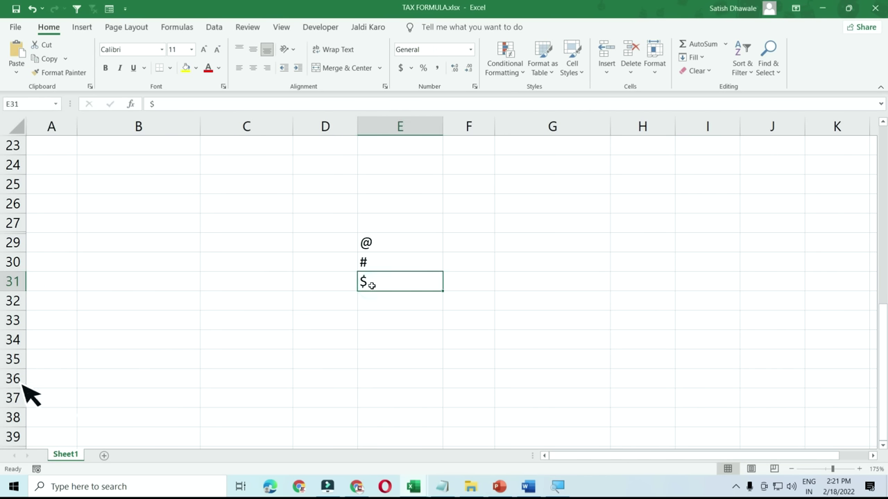
key(ctrl+9)
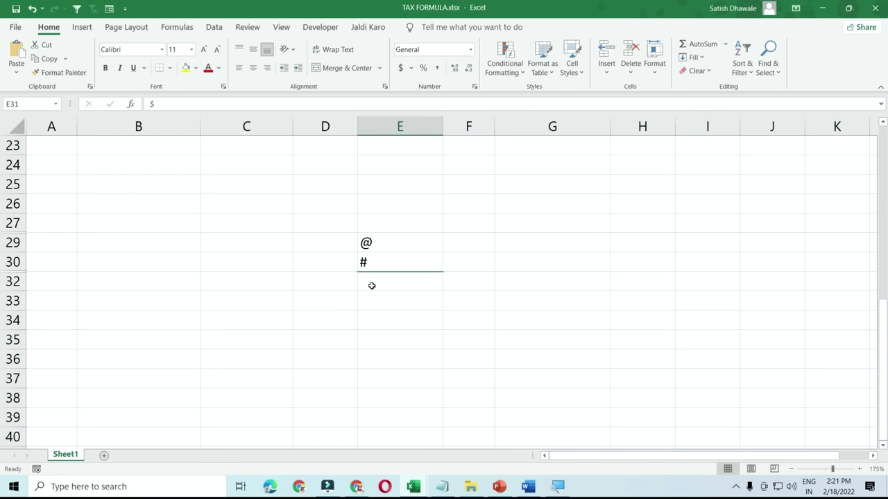
key(ctrl+shift+9)
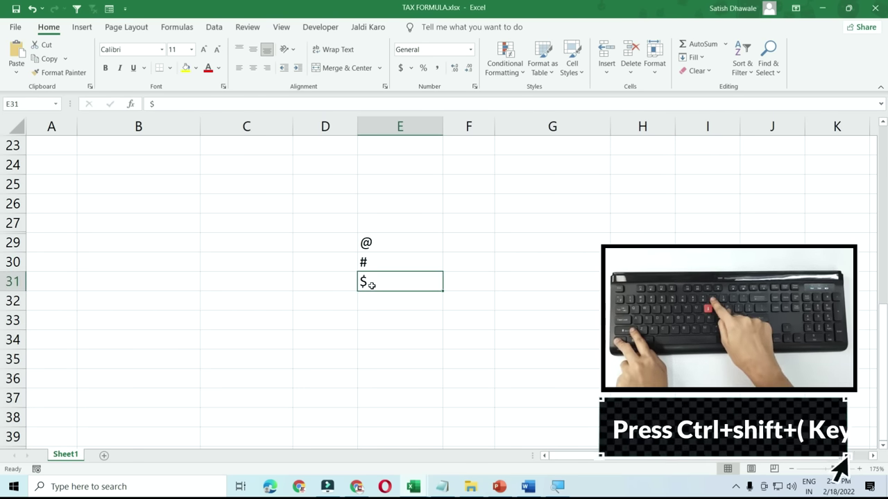
key(ctrl+9)
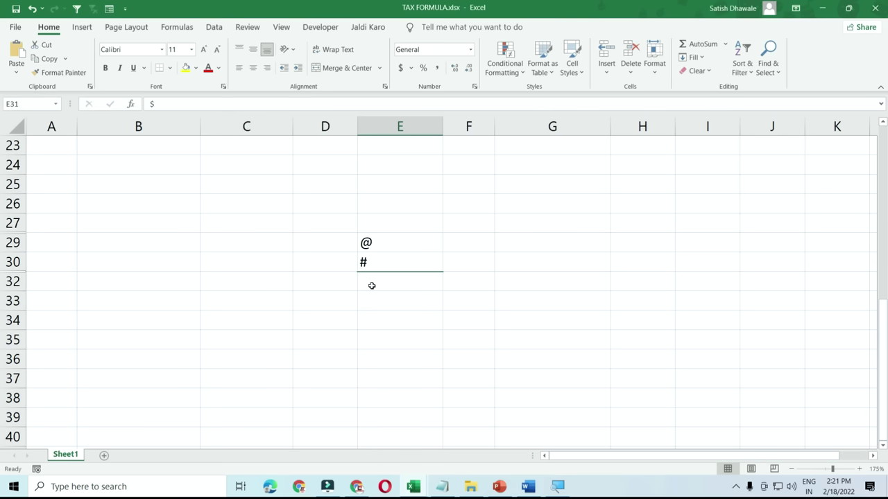
key(ctrl+shift+9)
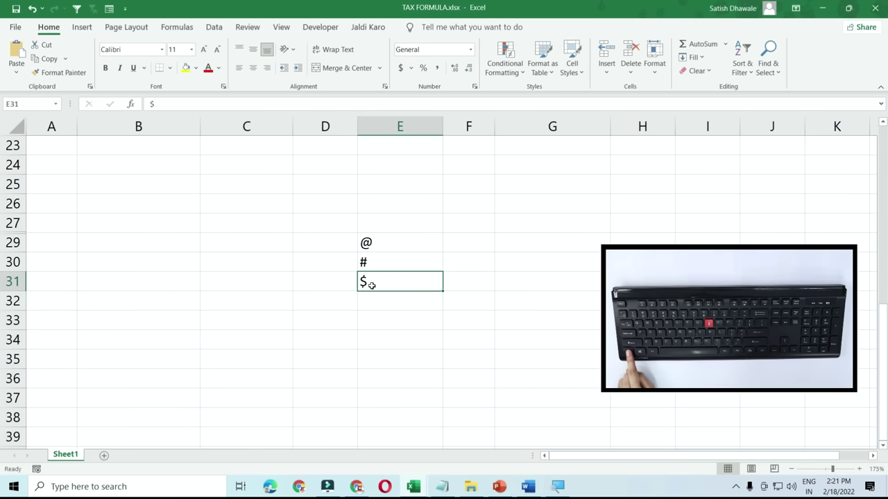
key(ctrl+0)
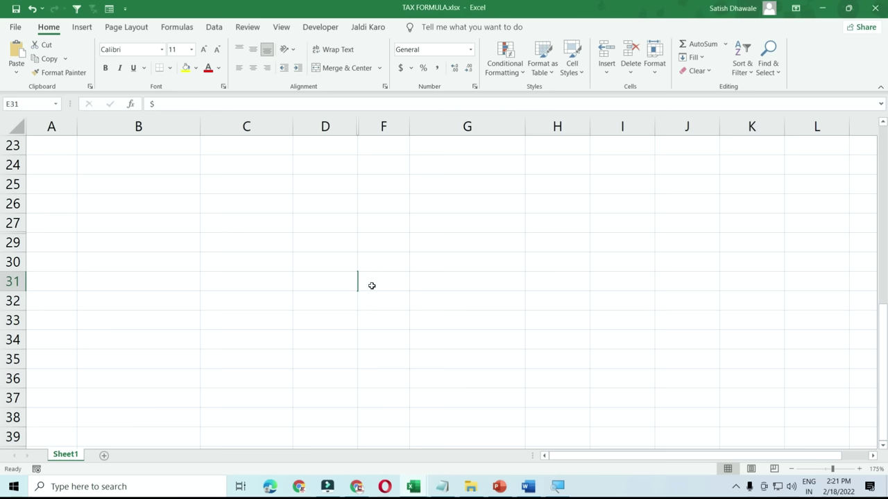
key(ctrl+z)
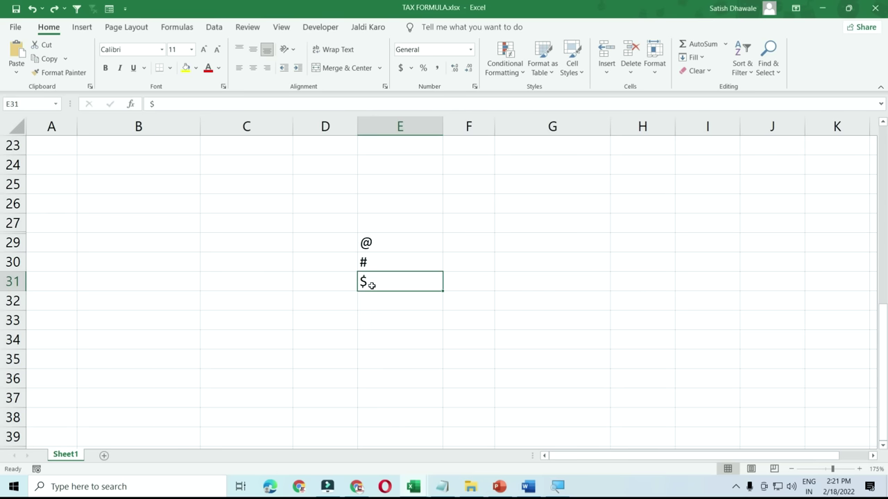
key(ctrl+y)
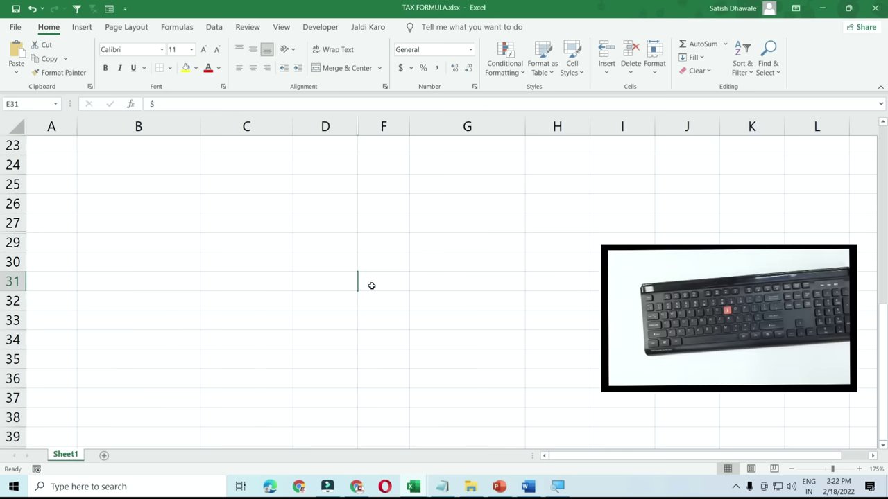
key(ctrl+z)
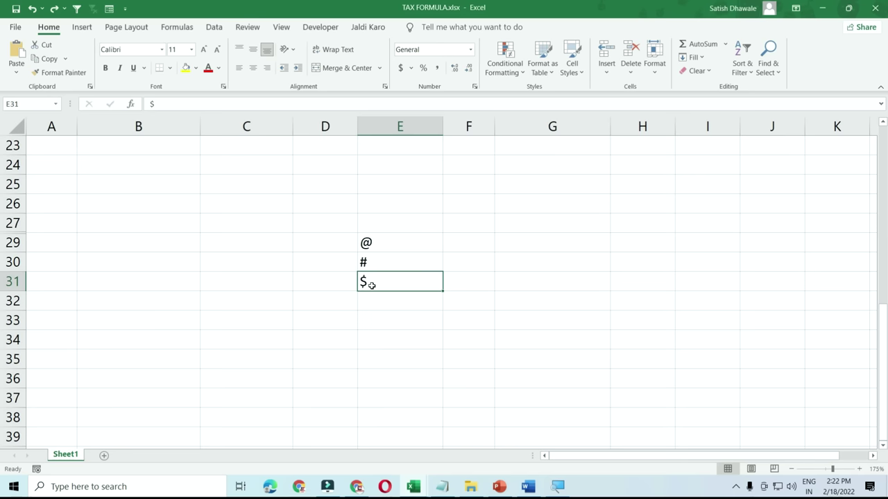
Remove rows 13–20 and delete columns G–I holding the tax-rate table
scroll(267, 267, up, 5)
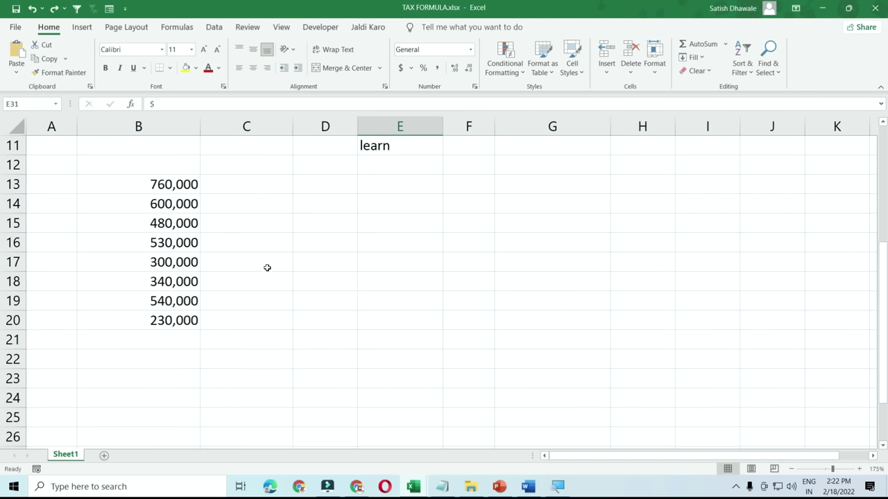
drag(13, 242, 25, 389)
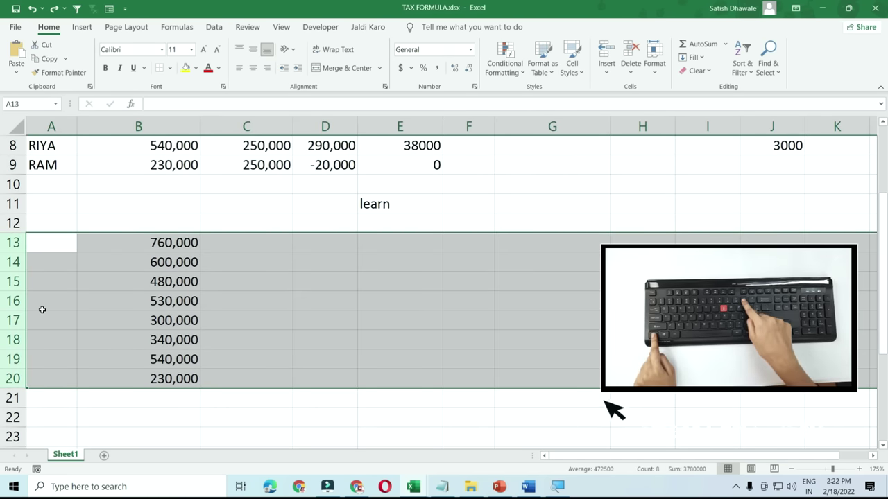
key(ctrl+9)
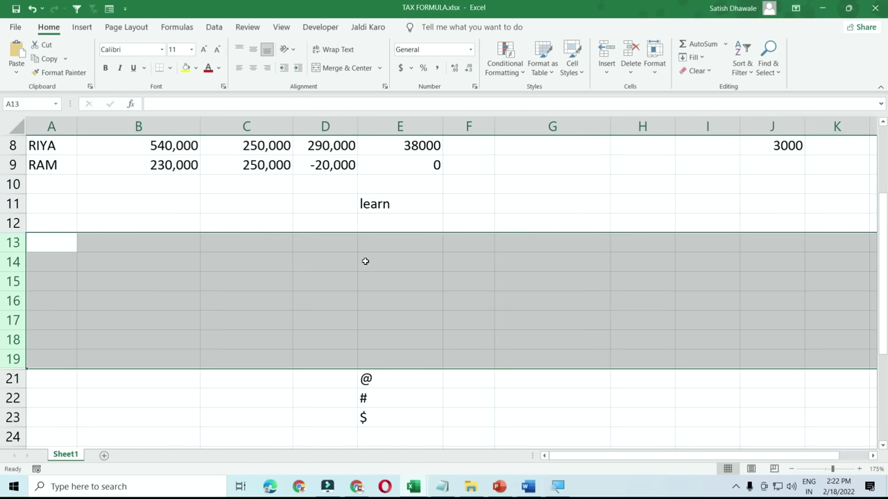
click(360, 264)
scroll(389, 228, up, 3)
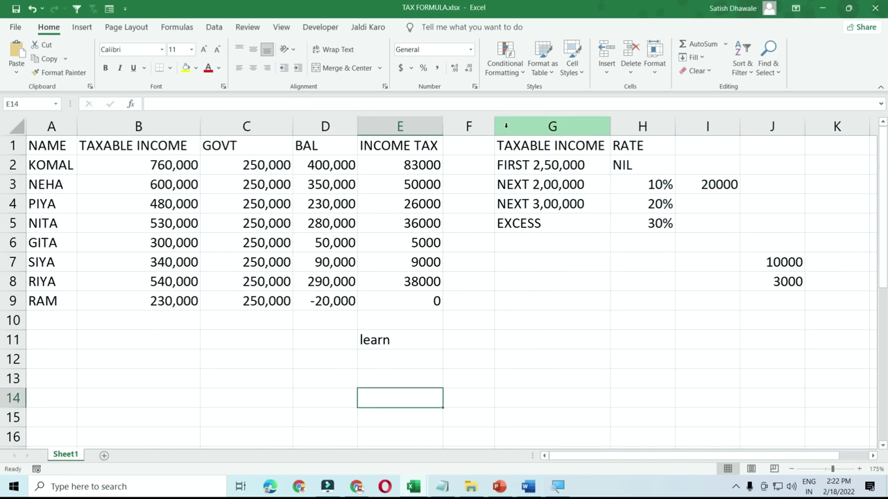
drag(505, 126, 708, 129)
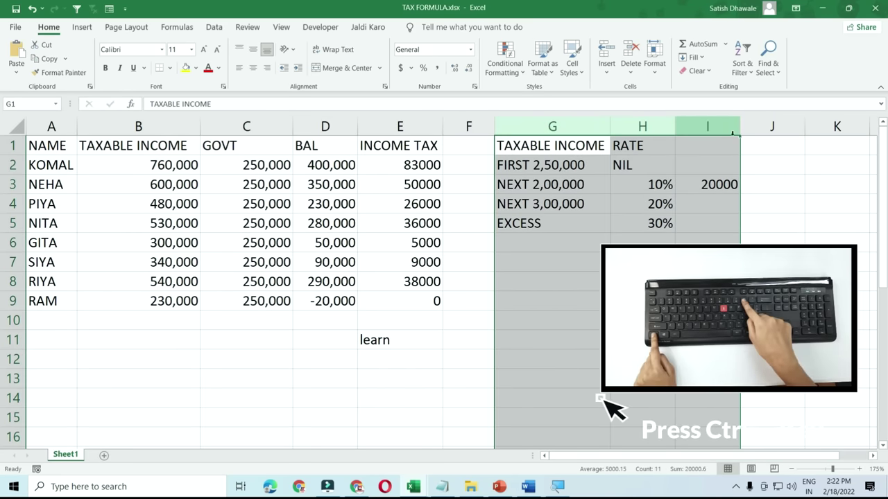
key(ctrl+minus)
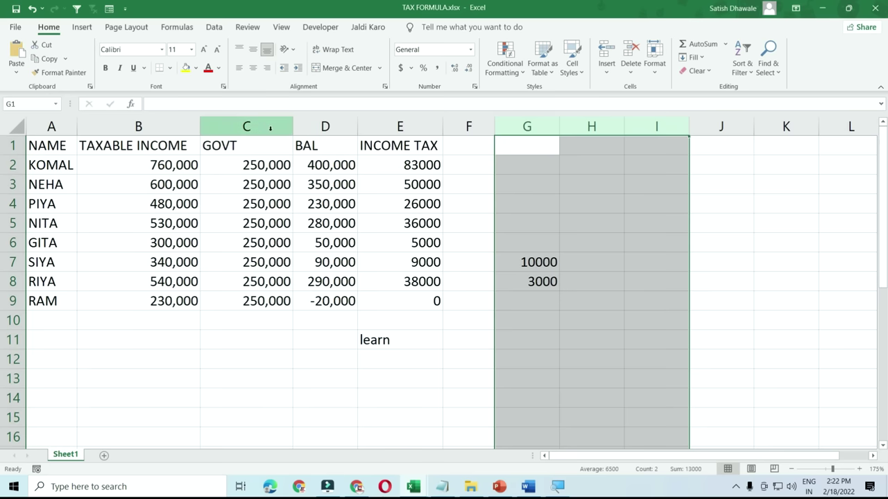
Insert five blank columns at column C before GOVT, then select B10
click(265, 127)
key(ctrl+plus)
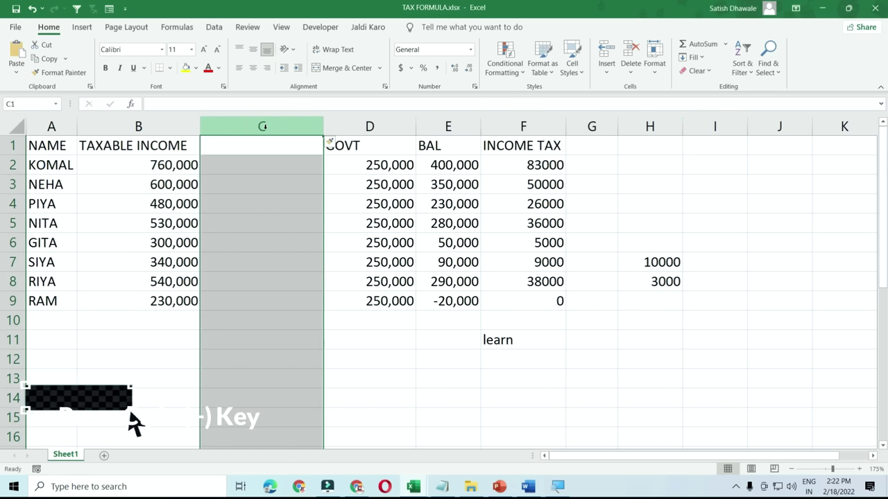
key(ctrl+plus)
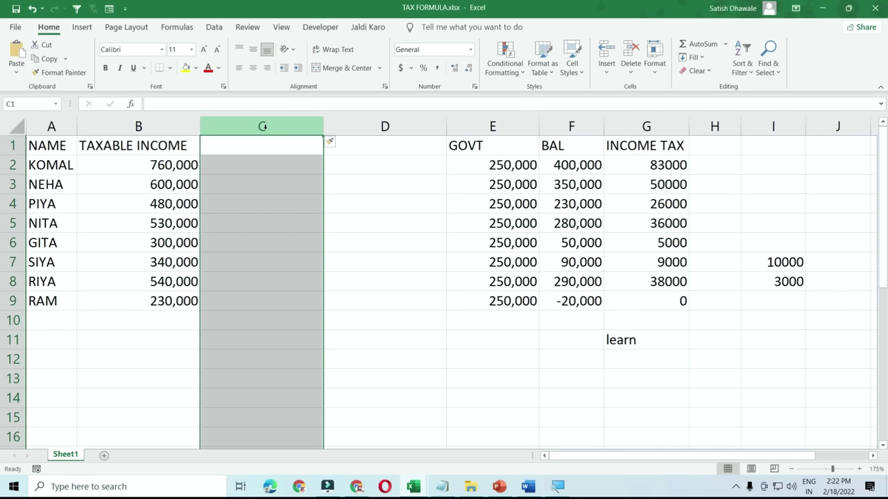
key(ctrl+plus)
key(ctrl+plus)
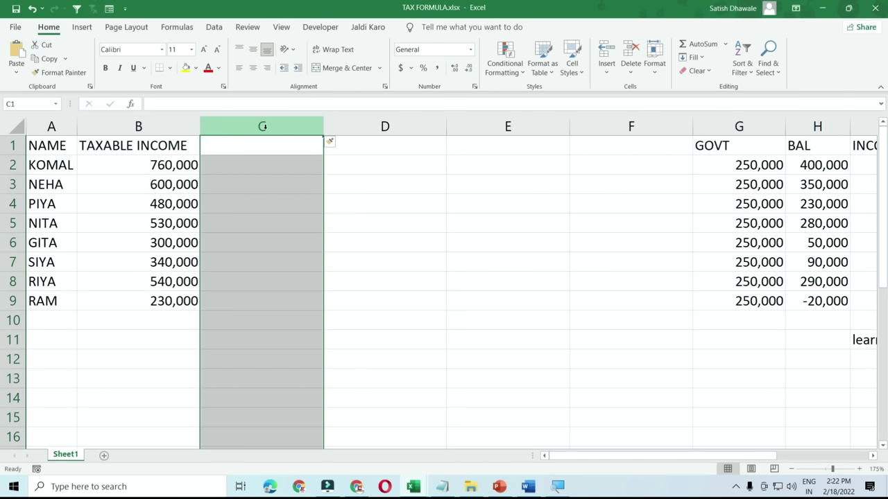
key(ctrl+plus)
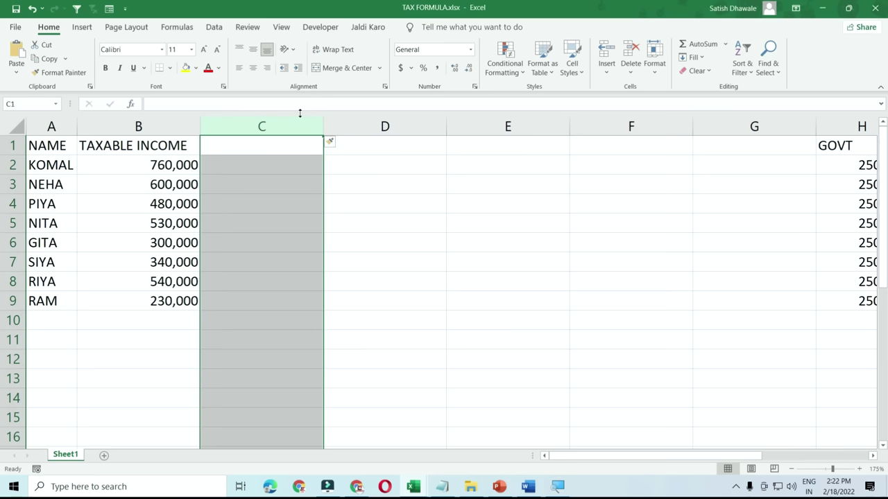
key(ctrl+plus)
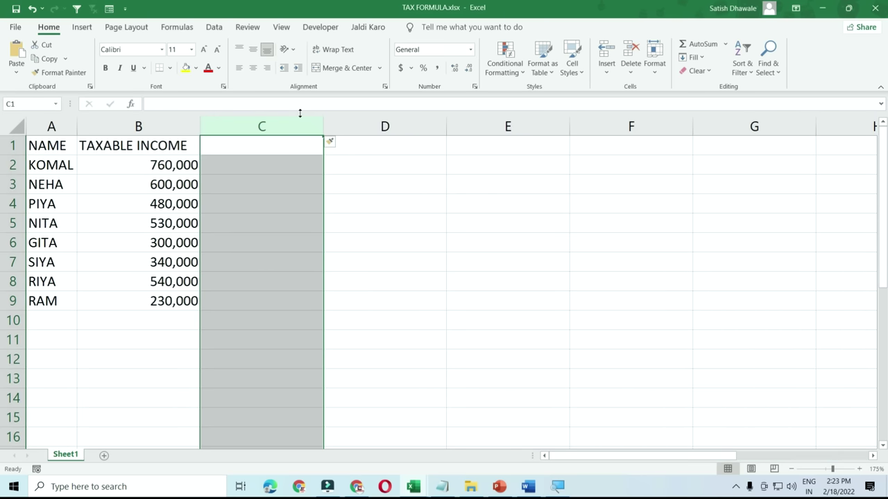
click(137, 326)
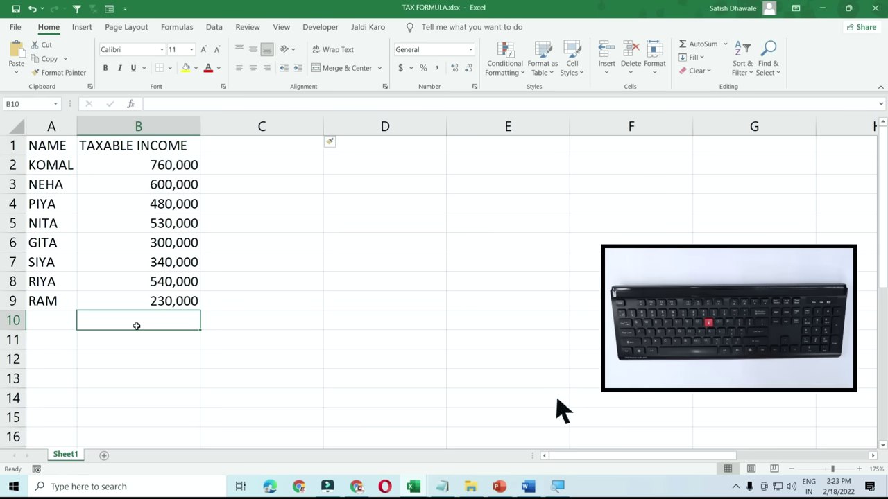
key(alt)
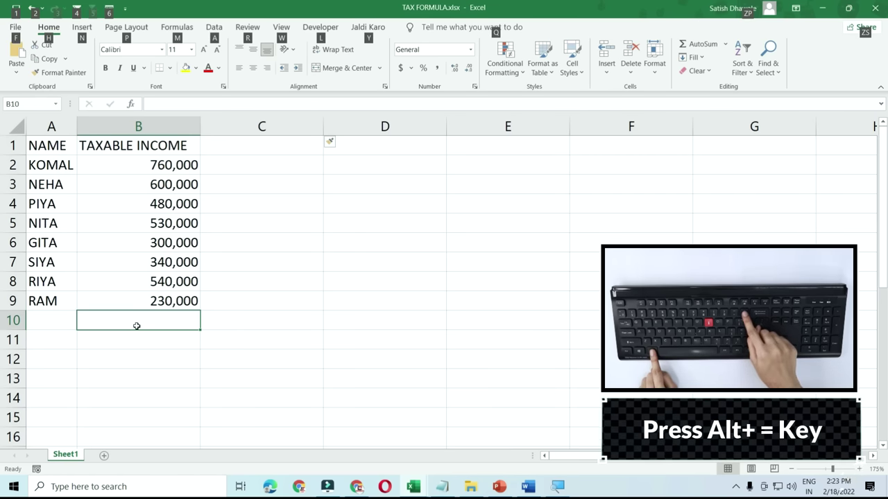
key(alt+equal)
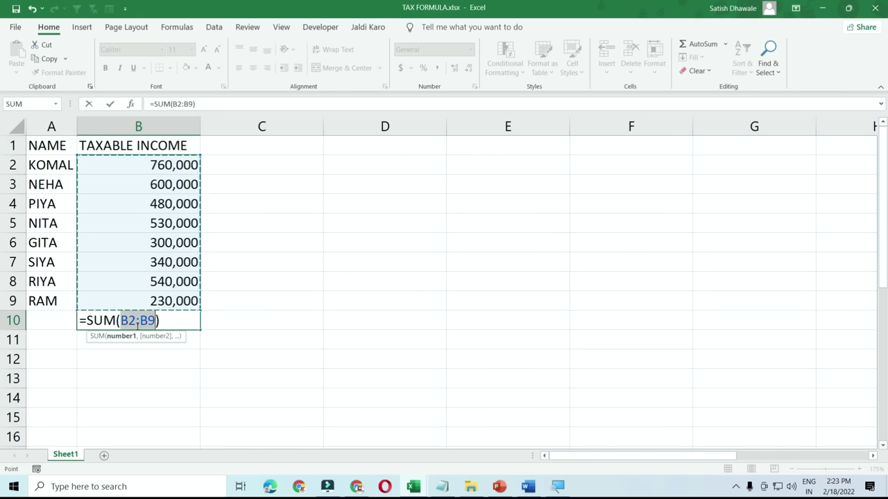
key(Return)
click(136, 323)
key(Delete)
key(Return)
click(137, 323)
key(Delete)
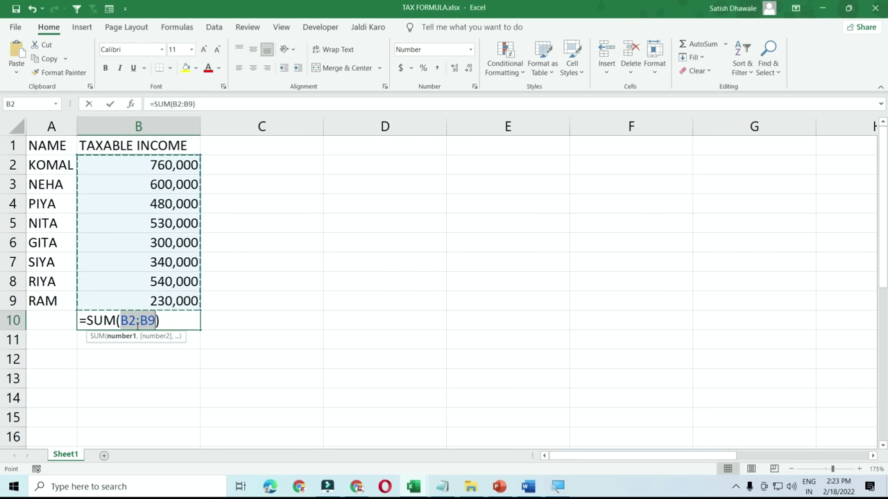
key(Return)
click(136, 323)
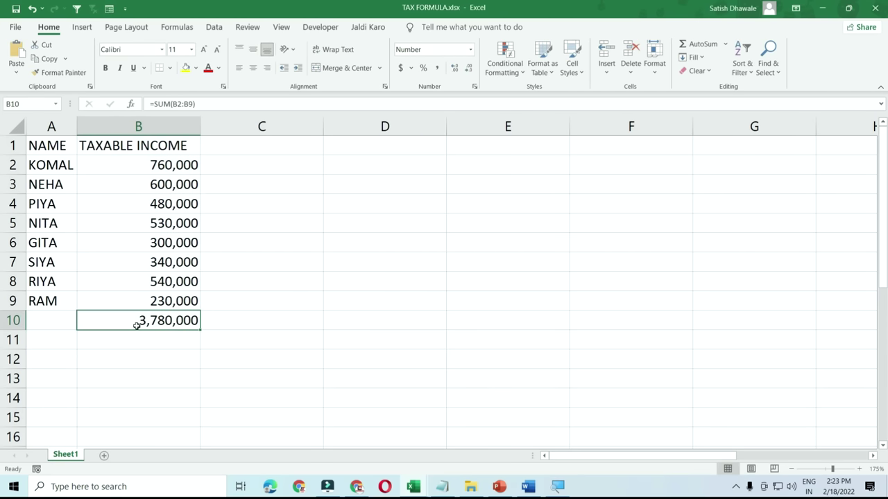
key(Delete)
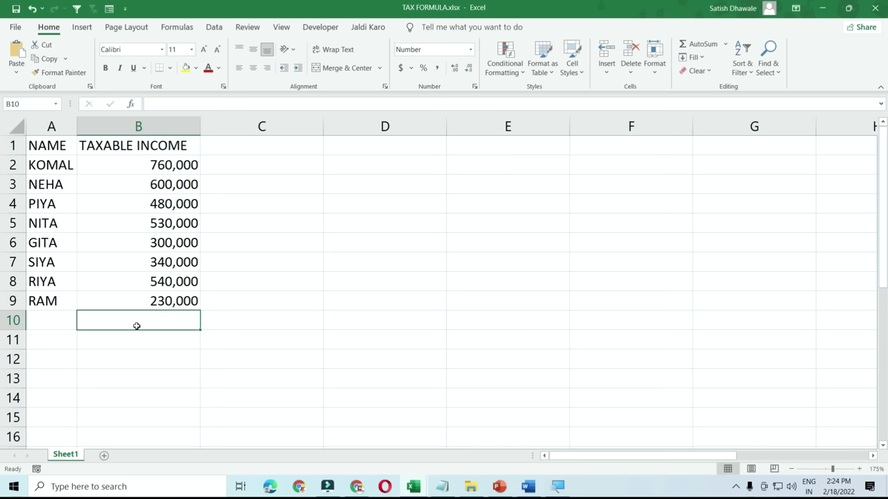
Replace the Word document's contents with =rand() sample paragraphs
click(527, 486)
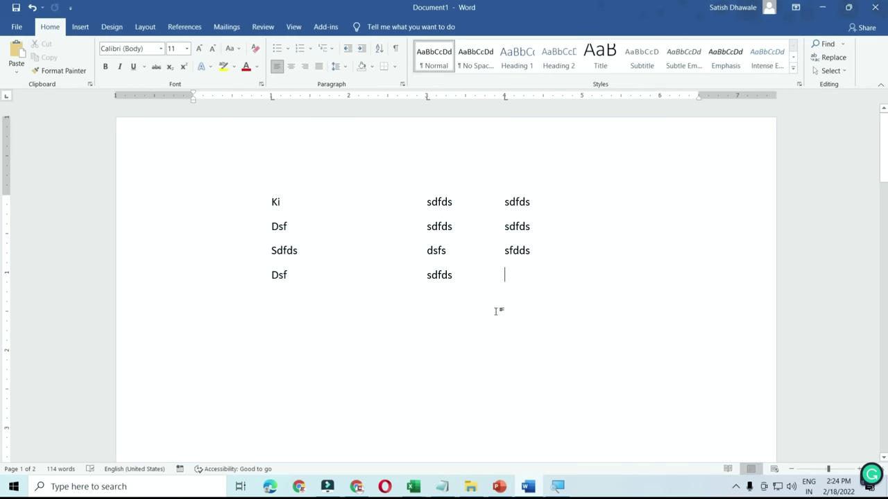
key(ctrl+a)
key(Delete)
text(=rand())
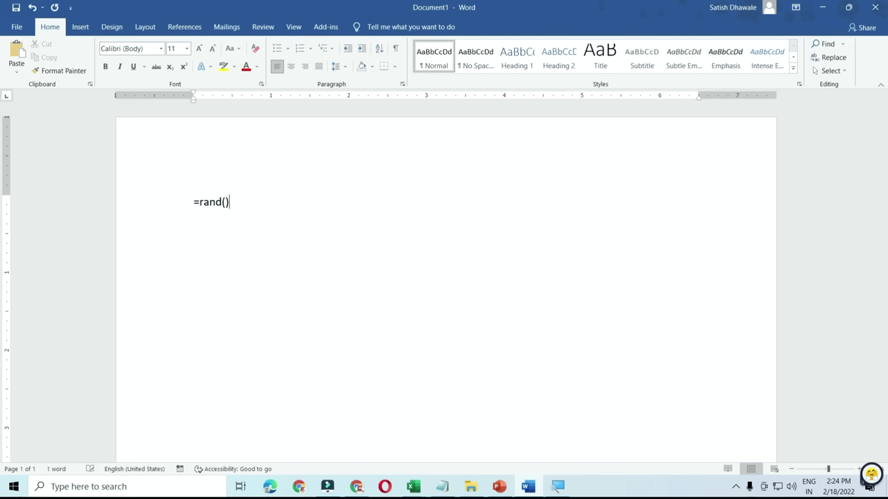
key(Return)
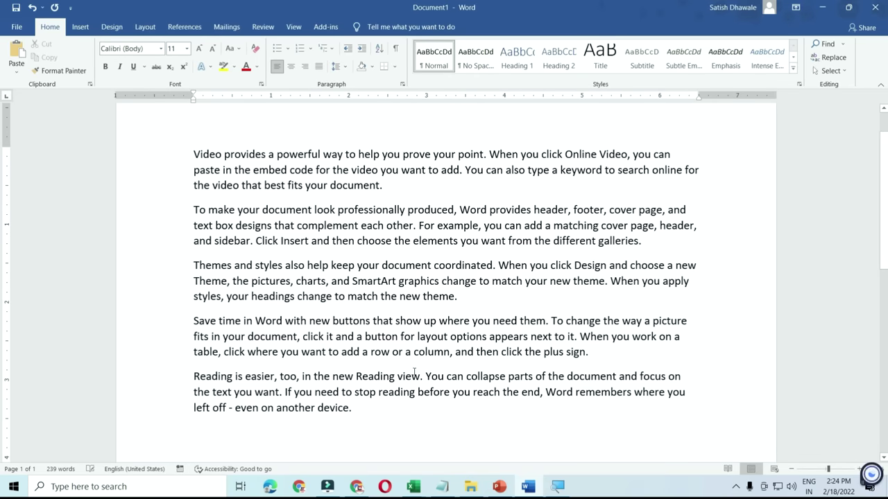
Select the end of the last paragraph and step its font size down and up to 10
drag(353, 416, 192, 377)
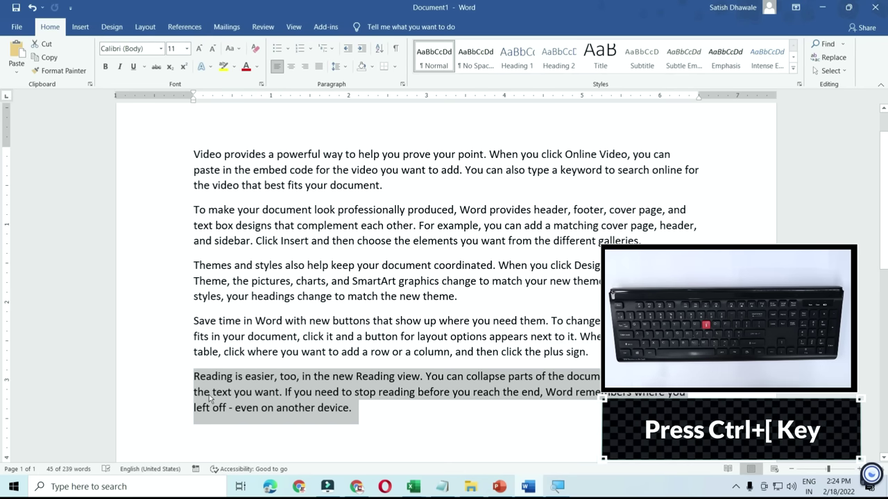
key(ctrl+bracketleft)
key(ctrl+bracketleft)
key(ctrl+bracketleft)
key(ctrl+bracketleft)
key(ctrl+bracketleft)
key(ctrl+bracketleft)
key(ctrl+bracketleft)
key(ctrl+bracketleft)
key(ctrl+bracketleft)
key(ctrl+bracketleft)
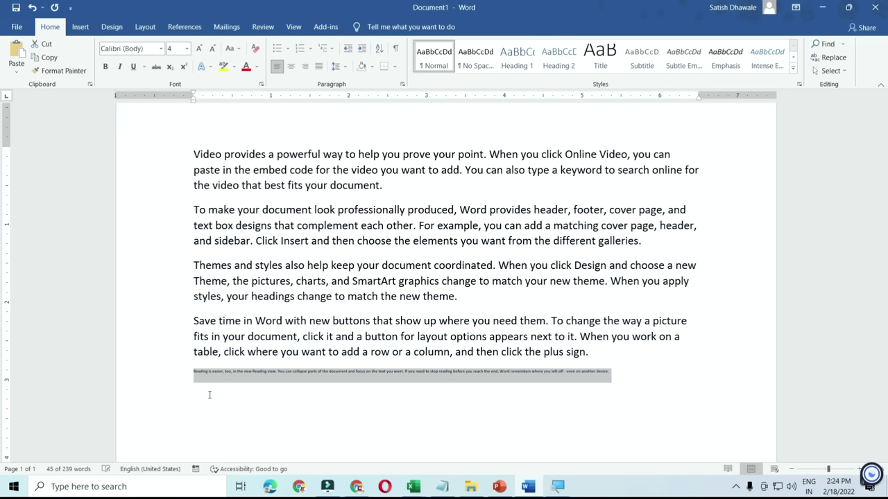
key(ctrl+bracketright)
key(ctrl+bracketright)
key(ctrl+bracketright)
key(ctrl+bracketright)
key(ctrl+bracketright)
key(ctrl+bracketright)
key(ctrl+bracketright)
key(ctrl+bracketright)
key(ctrl+bracketright)
key(ctrl+bracketright)
key(ctrl+bracketright)
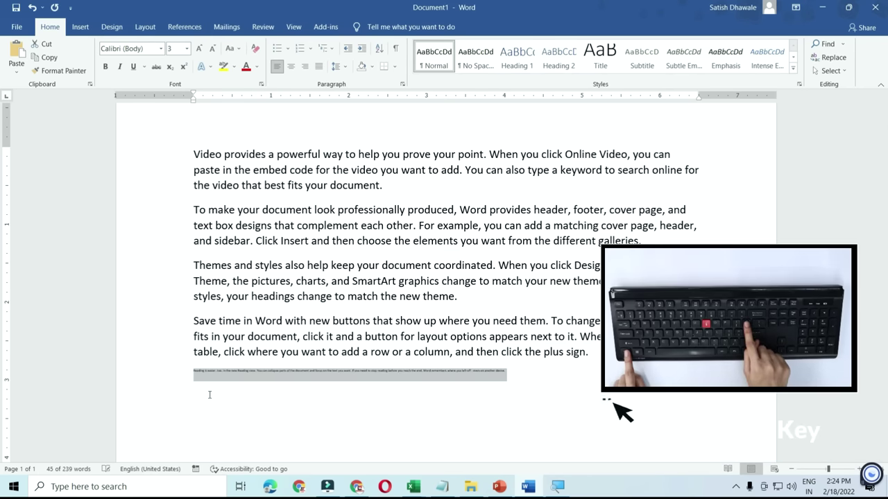
key(ctrl+bracketright)
key(ctrl+bracketright)
key(ctrl+bracketright)
key(ctrl+bracketright)
key(ctrl+bracketright)
key(ctrl+bracketright)
key(ctrl+bracketright)
key(ctrl+bracketright)
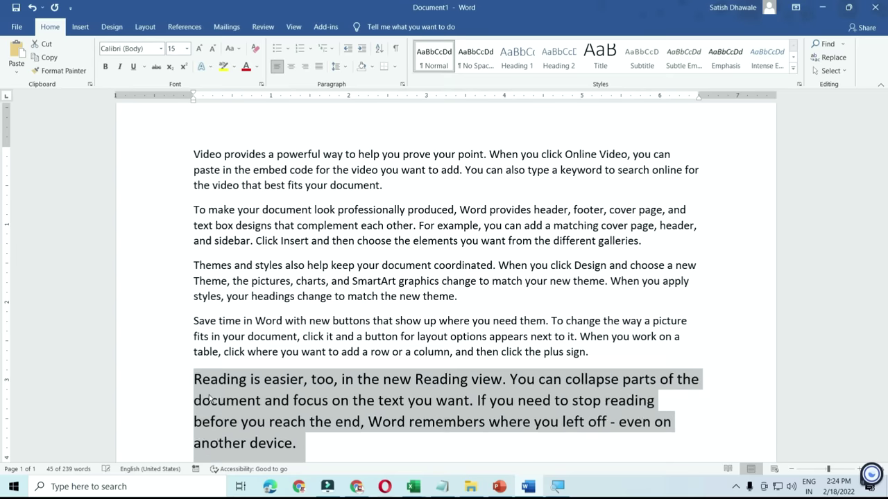
key(ctrl+bracketleft)
key(ctrl+bracketleft)
key(ctrl+bracketleft)
key(ctrl+bracketleft)
key(ctrl+bracketleft)
key(ctrl+bracketleft)
key(ctrl+bracketleft)
key(ctrl+bracketleft)
key(ctrl+bracketleft)
key(ctrl+bracketleft)
key(ctrl+bracketleft)
key(ctrl+bracketleft)
key(ctrl+bracketleft)
key(ctrl+bracketleft)
key(ctrl+bracketleft)
key(ctrl+bracketleft)
key(ctrl+bracketleft)
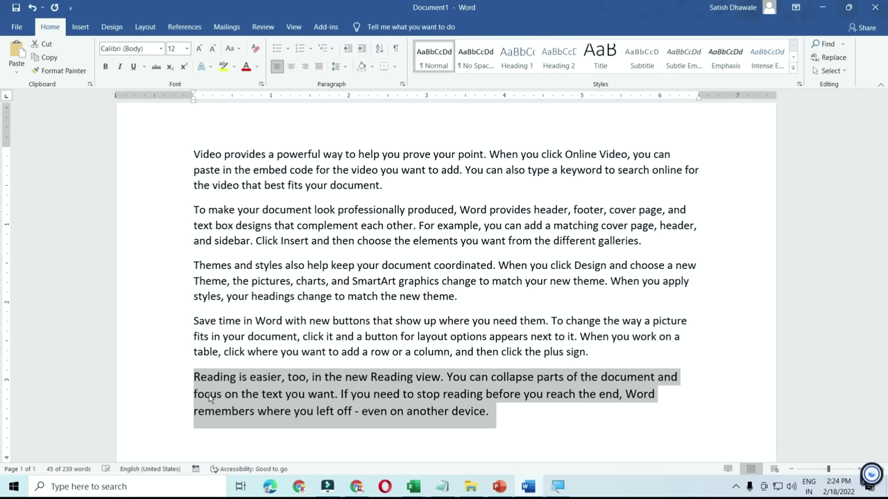
key(ctrl+bracketright)
key(ctrl+bracketright)
key(ctrl+bracketright)
key(ctrl+bracketright)
key(ctrl+bracketright)
key(ctrl+bracketright)
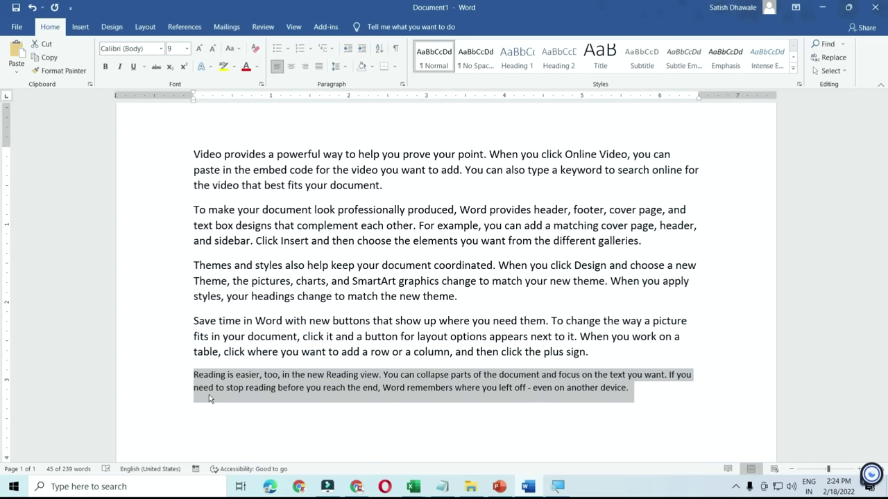
key(ctrl+bracketleft)
key(ctrl+bracketright)
key(ctrl+bracketright)
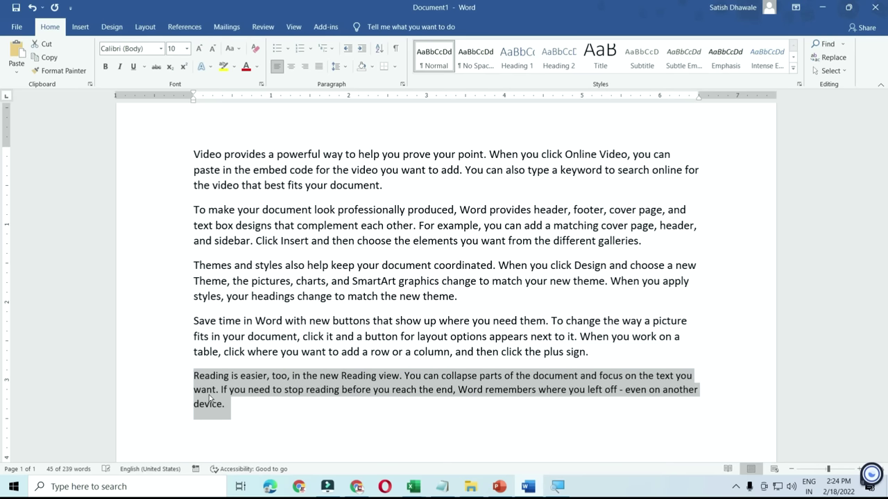
Try font sizes 4 through 14, settle at 12, delete the stray backslash, and open Run
key(ctrl+bracketleft)
key(ctrl+bracketleft)
key(ctrl+bracketleft)
key(ctrl+bracketleft)
key(ctrl+bracketleft)
key(ctrl+bracketleft)
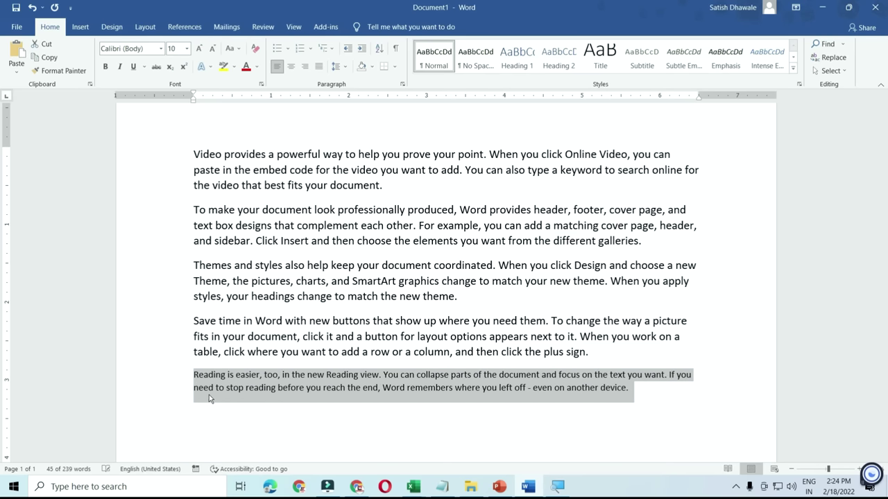
key(ctrl+bracketright)
key(ctrl+bracketright)
key(ctrl+bracketright)
key(ctrl+bracketright)
key(ctrl+bracketright)
key(ctrl+bracketright)
key(ctrl+bracketright)
key(ctrl+bracketright)
key(ctrl+bracketright)
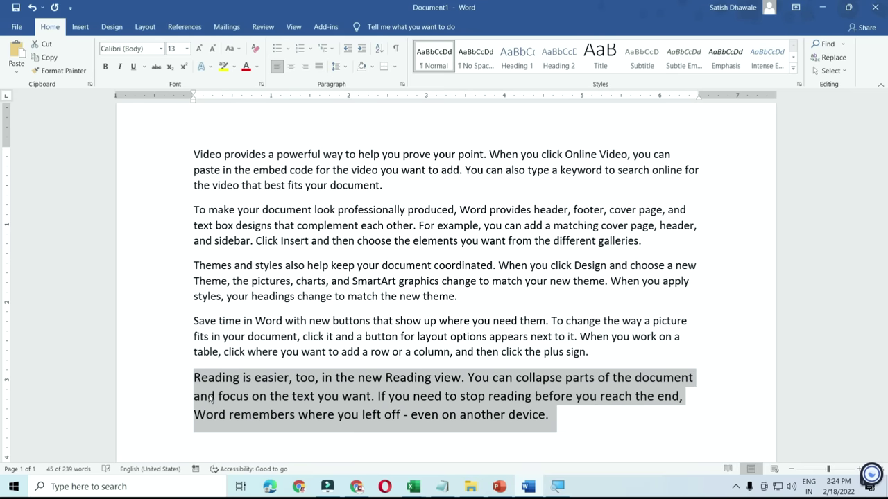
key(ctrl+bracketleft)
key(ctrl+bracketleft)
key(ctrl+bracketright)
key(ctrl+bracketright)
key(ctrl+bracketright)
key(ctrl+bracketleft)
key(ctrl+bracketleft)
key(ctrl+bracketleft)
key(ctrl+bracketleft)
key(ctrl+bracketleft)
key(ctrl+bracketleft)
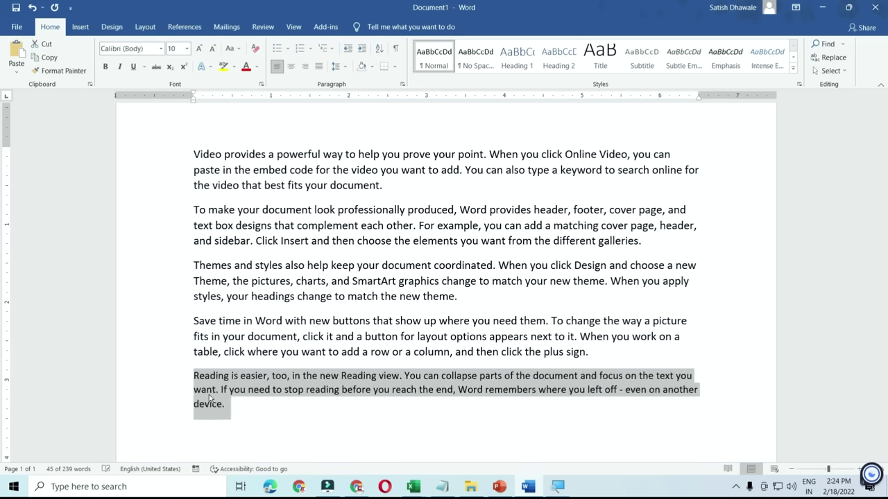
key(ctrl+bracketright)
key(ctrl+bracketright)
key(ctrl+bracketright)
key(ctrl+bracketright)
key(ctrl+bracketright)
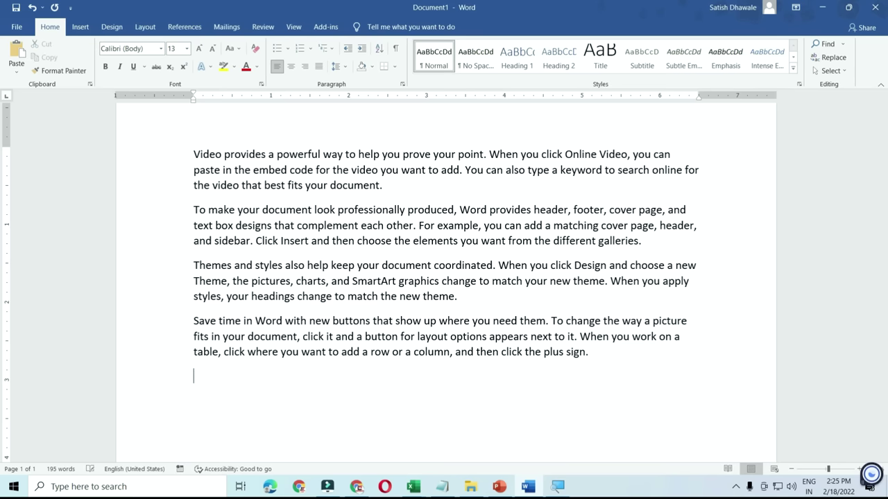
key(BackSpace)
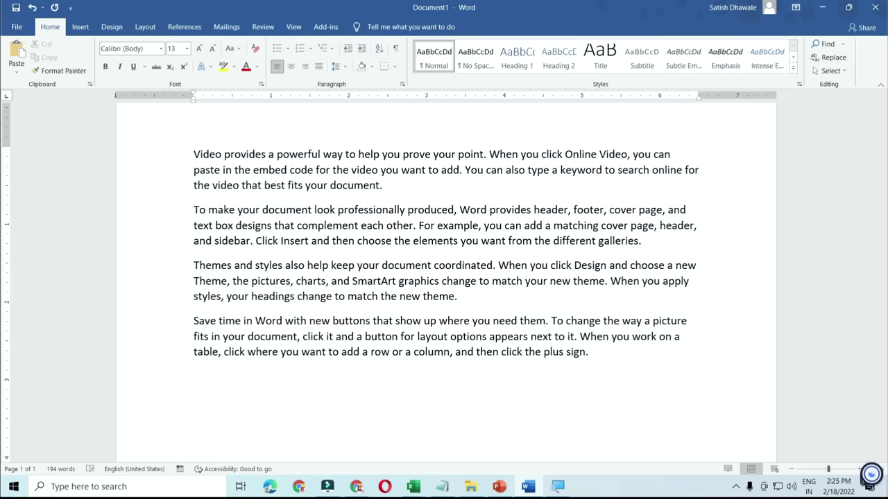
key(super+r)
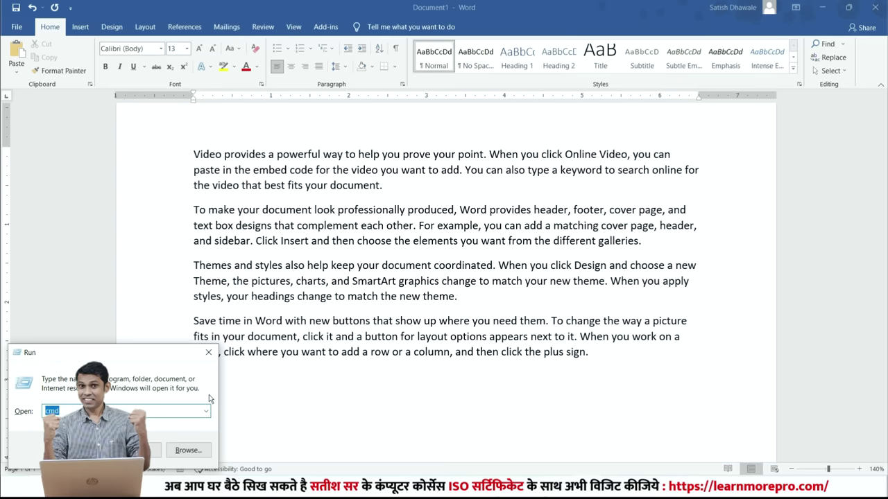
Open the \\learnmore network share from the Run box
text(\\)
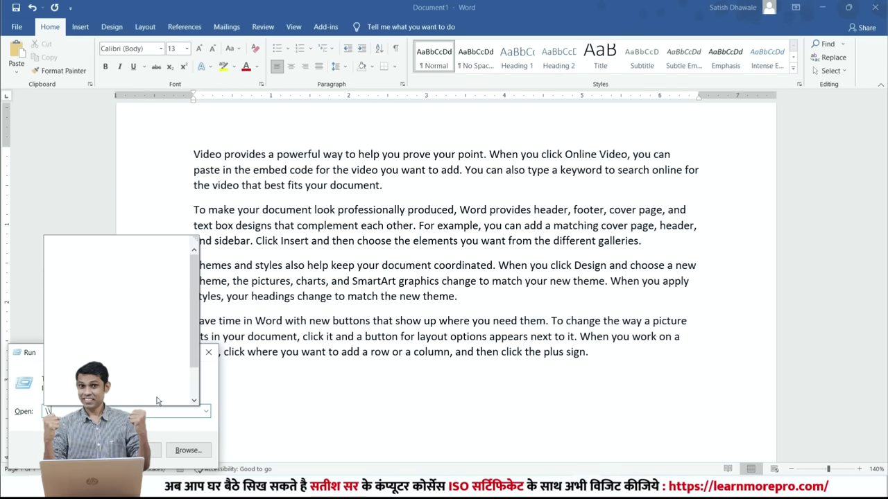
text(e)
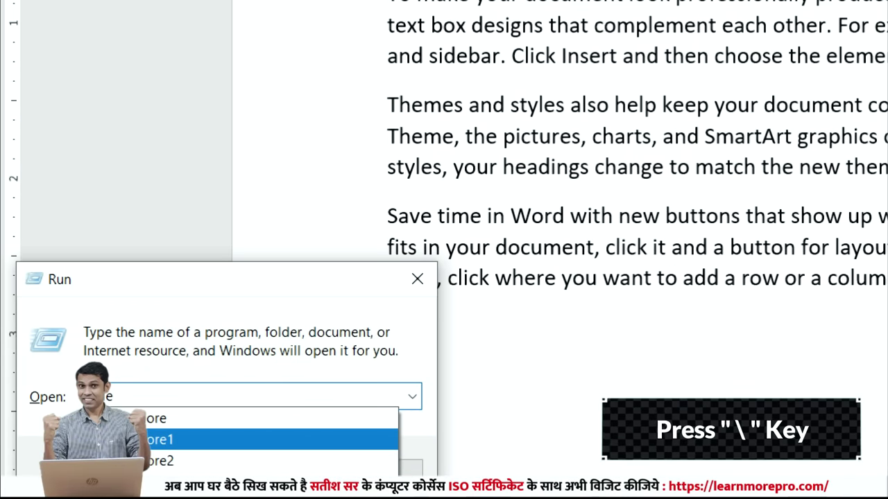
text(arnmore)
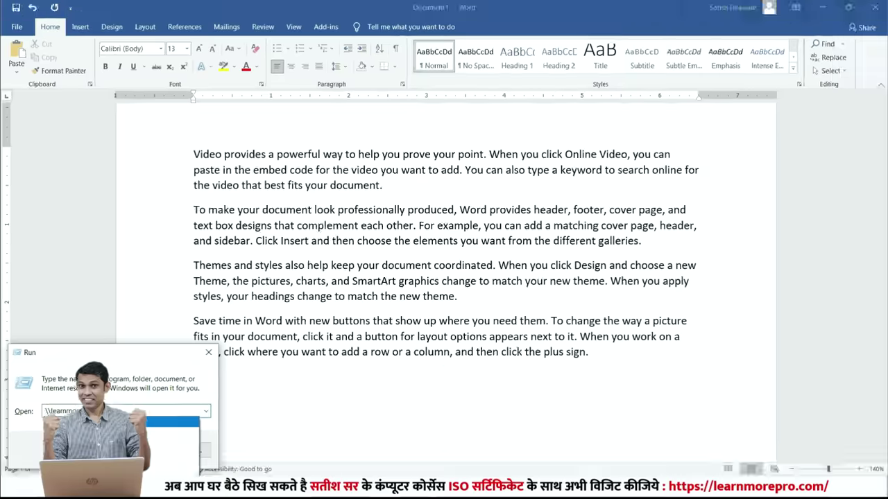
key(Return)
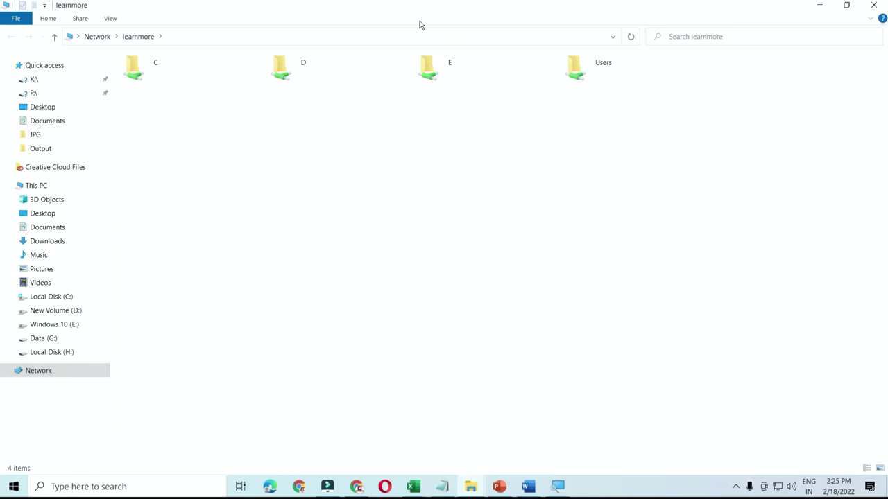
Close the File Explorer window showing the learnmore share
click(873, 4)
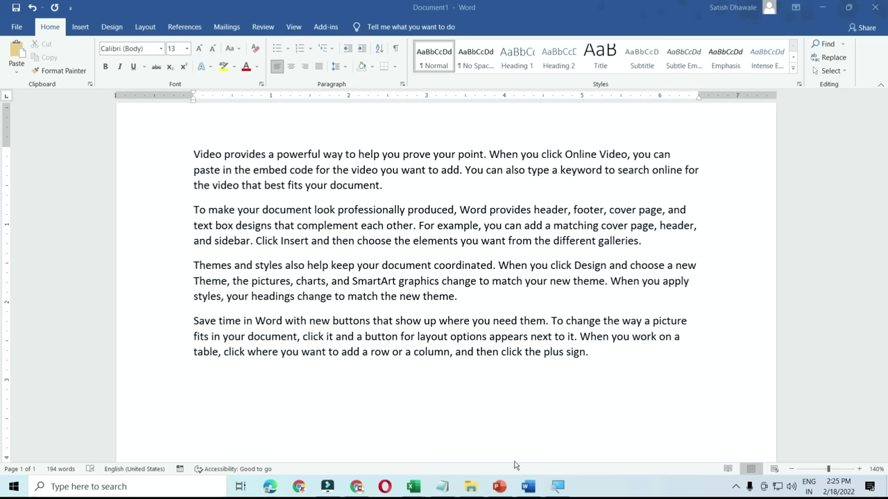
In Book1, test date and time shortcuts in I10, then clear the cell
mouse_move(413, 486)
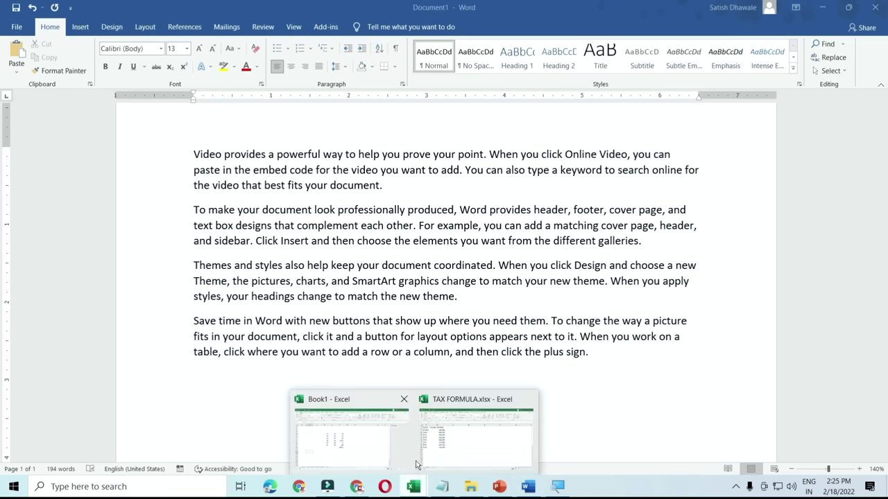
click(379, 441)
click(481, 293)
click(512, 292)
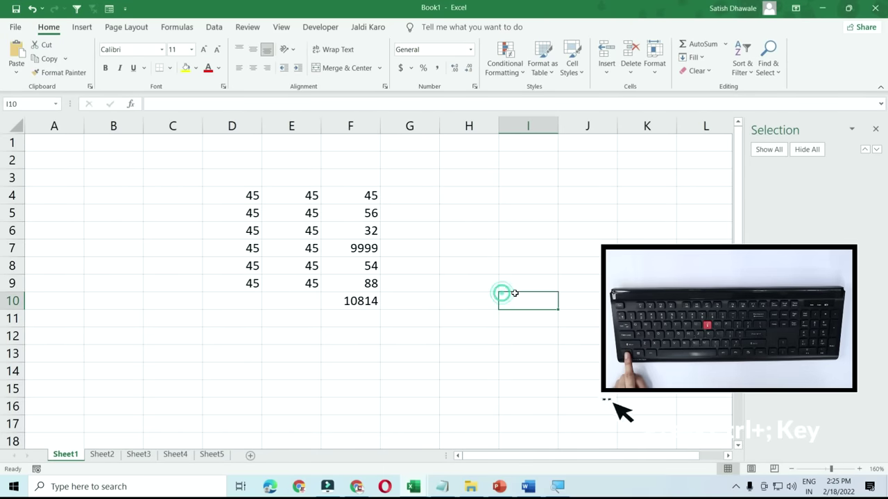
key(ctrl+semicolon)
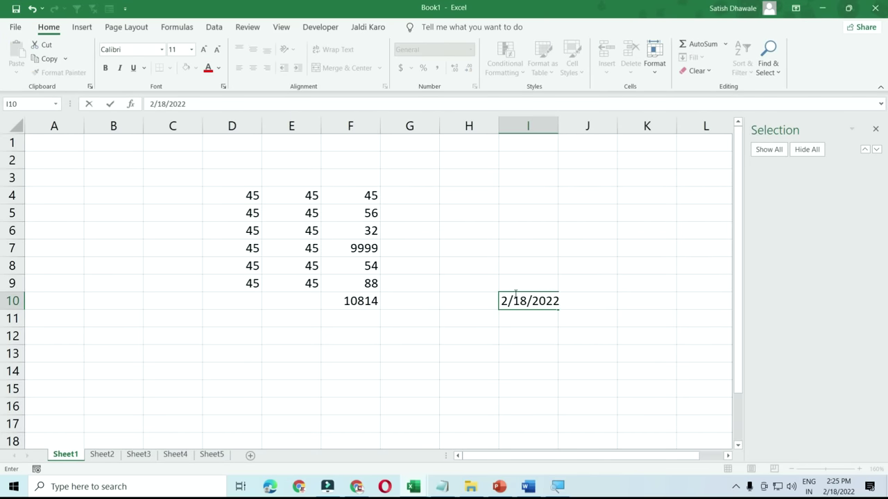
key(Escape)
key(ctrl+shift+semicolon)
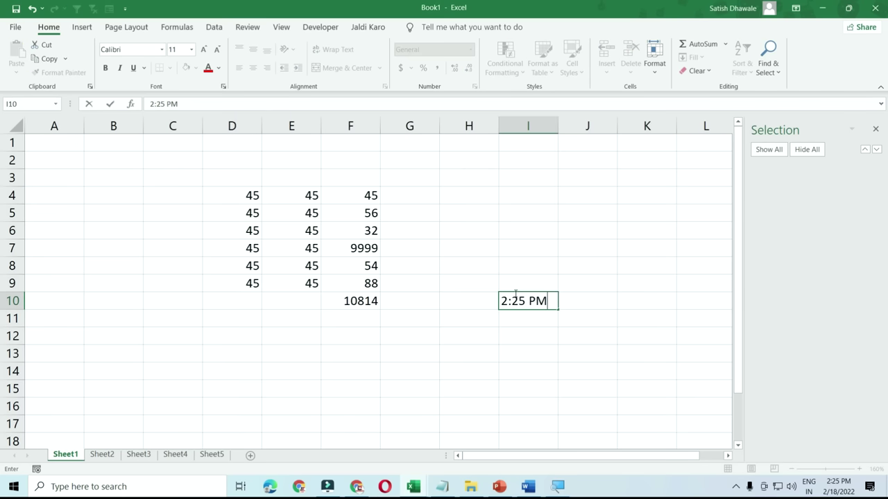
key(Return)
click(515, 294)
key(Delete)
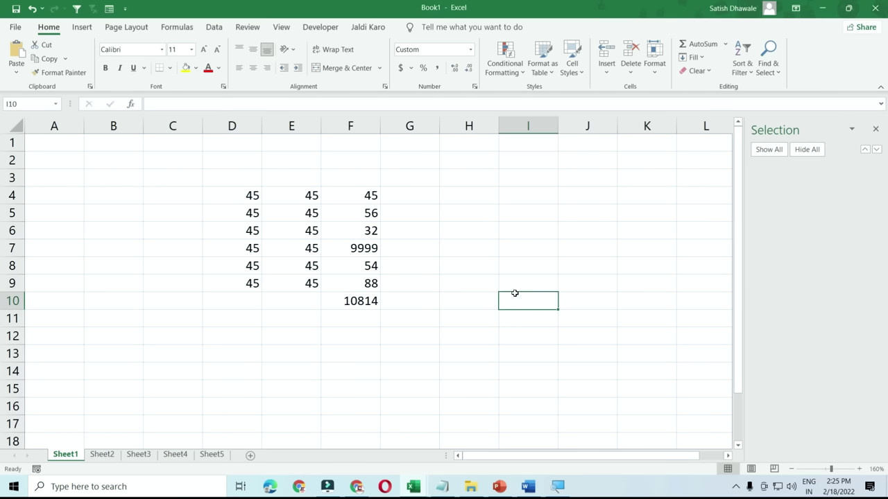
Insert the current time into H12 and H13 (2:25 PM, 2:26 PM)
click(416, 338)
click(471, 337)
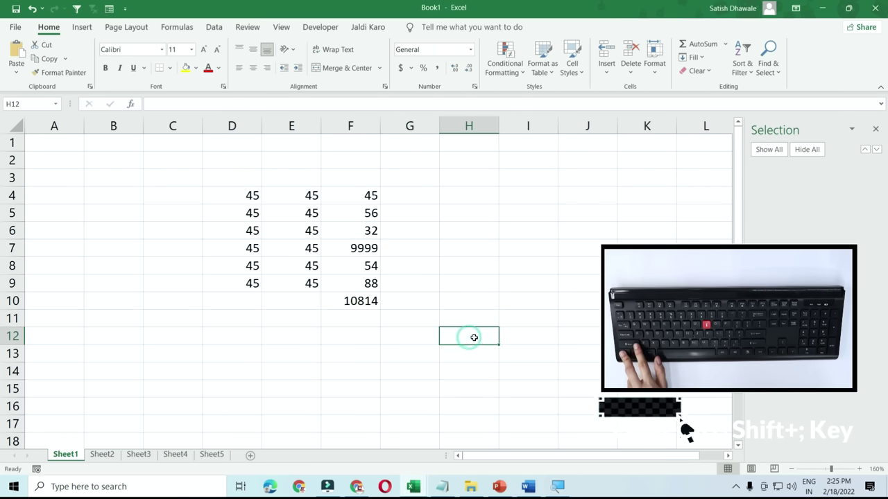
key(ctrl+shift+semicolon)
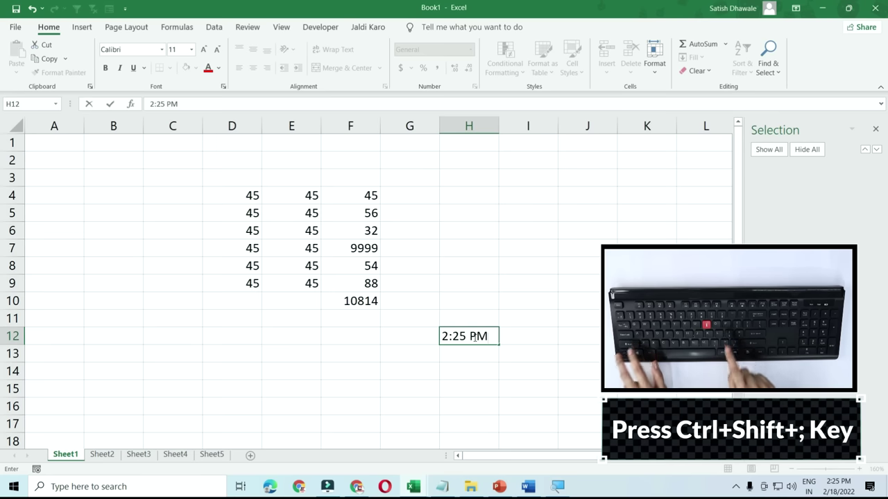
key(Return)
click(473, 337)
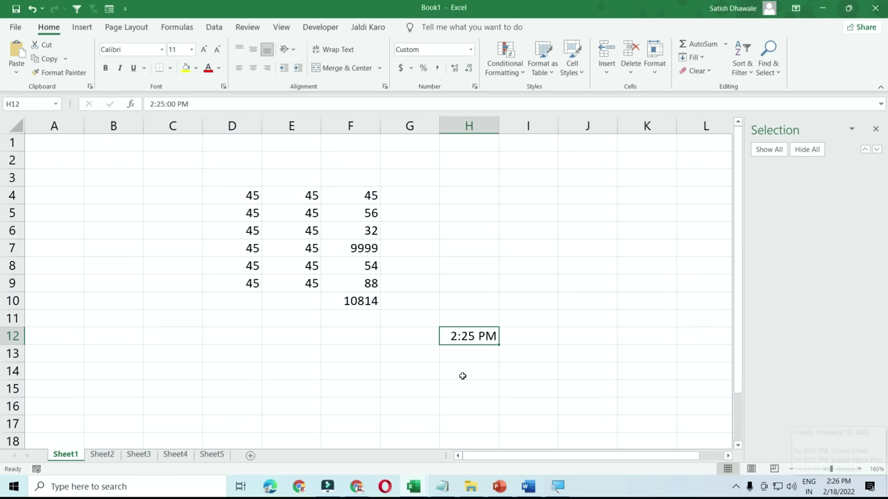
click(485, 355)
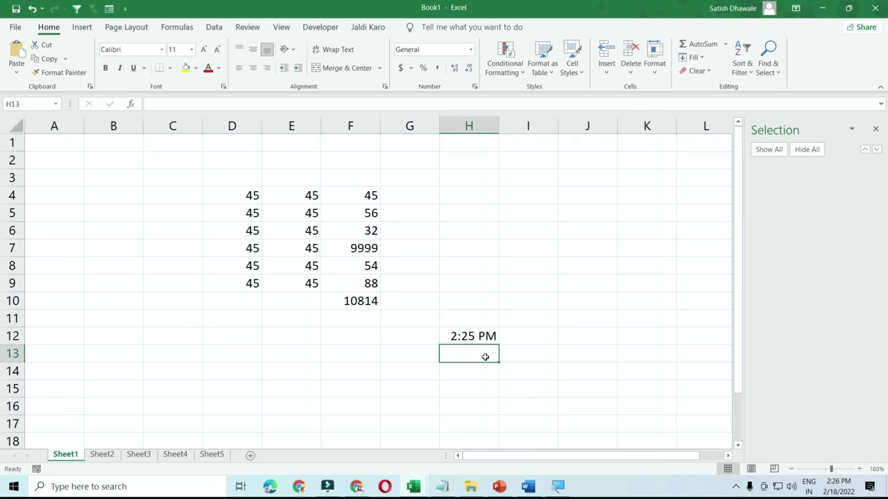
key(ctrl+shift+semicolon)
key(Return)
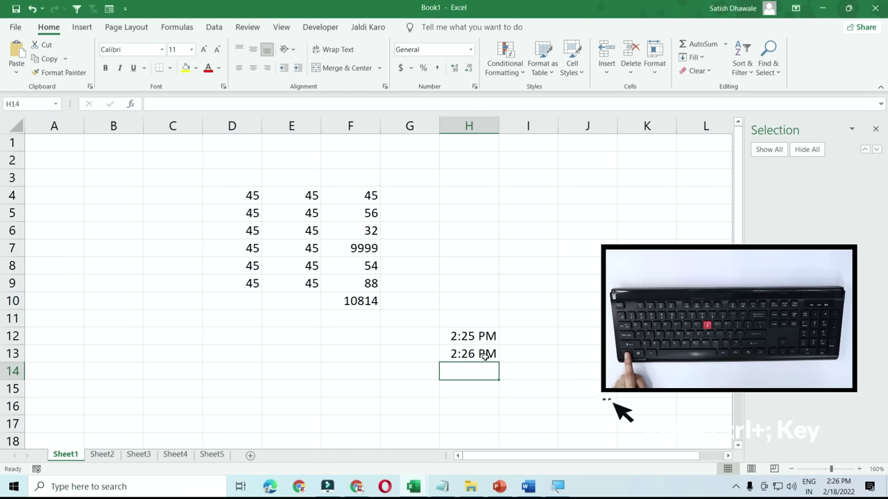
Fill H14:H16 with date 2/18/2022, time 2:26 PM, and date 2/18/2022
key(ctrl+semicolon)
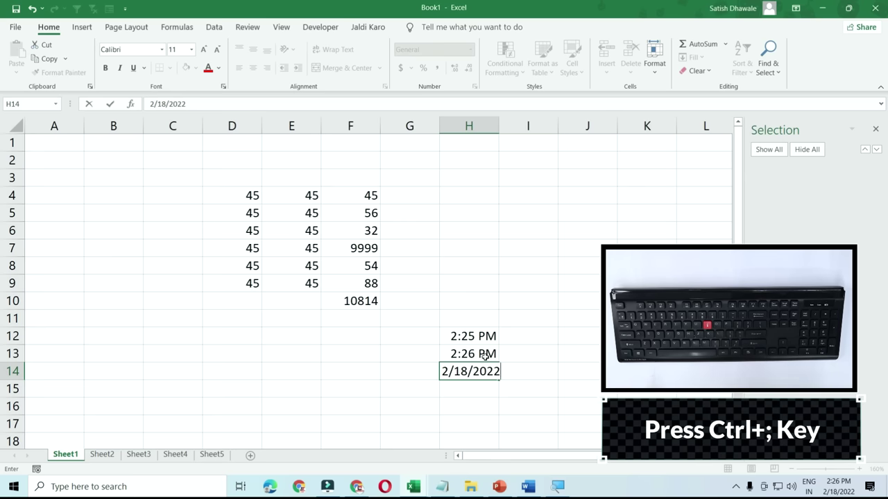
key(Return)
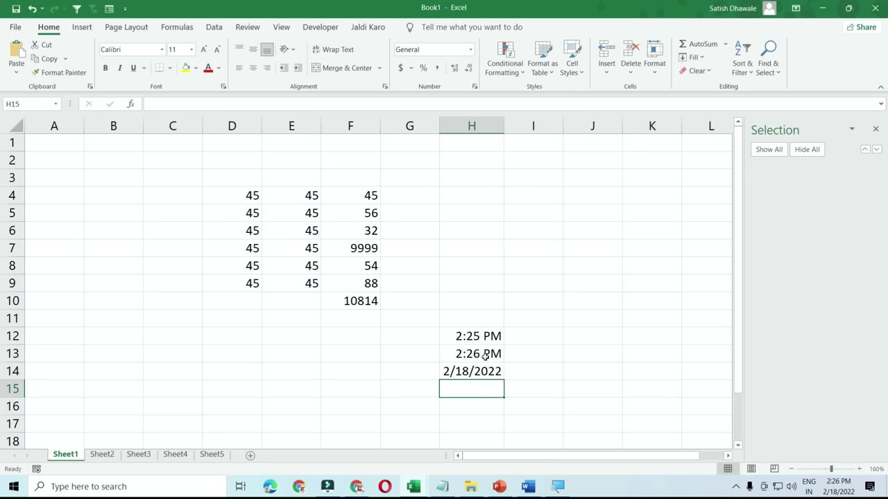
key(ctrl+shift+semicolon)
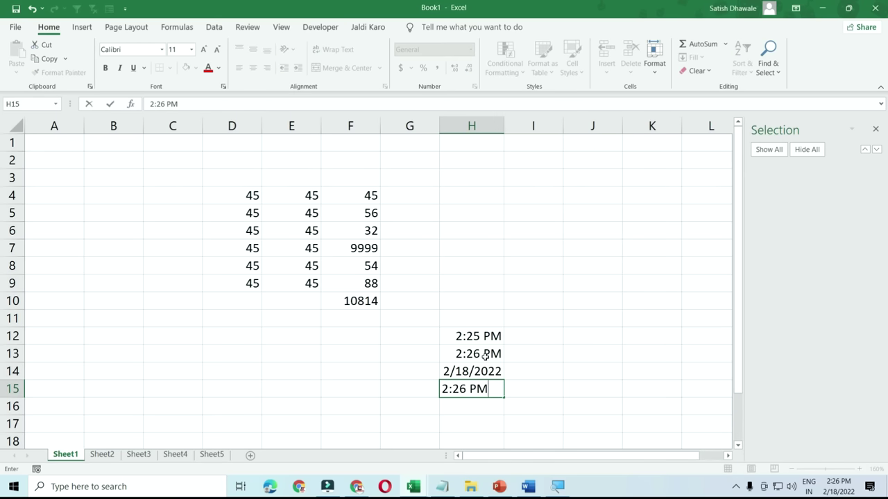
key(Return)
key(ctrl+semicolon)
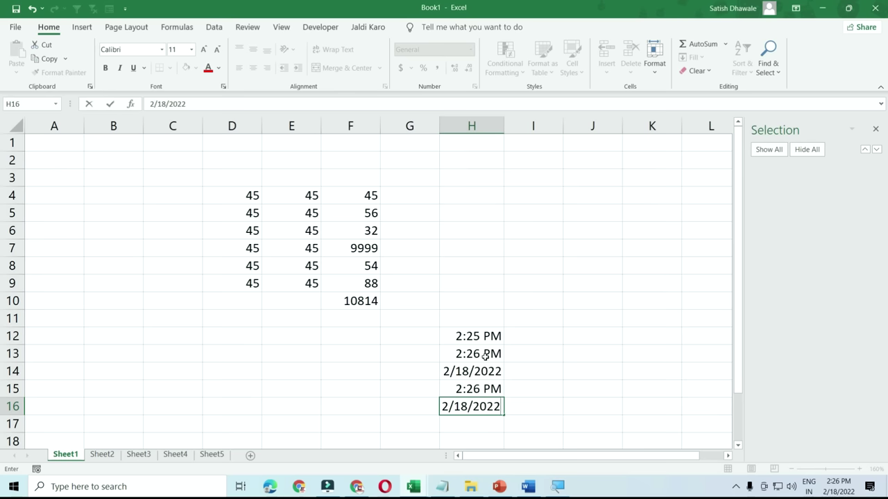
key(Return)
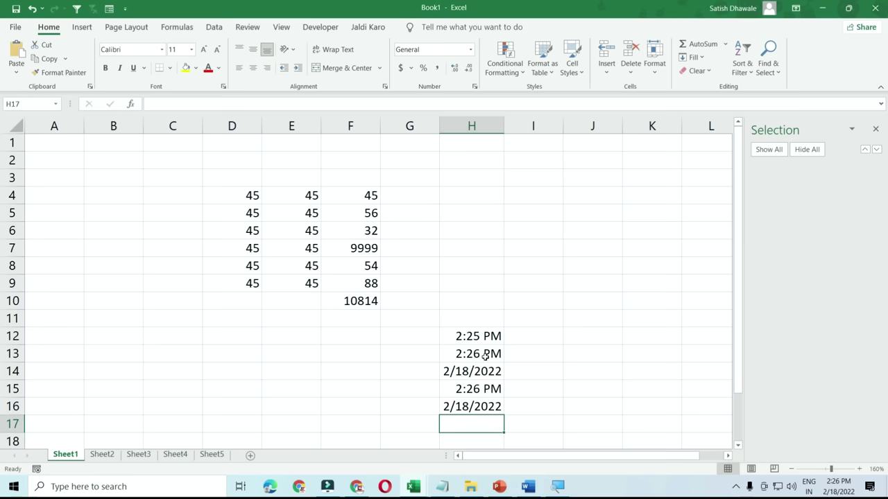
key(Left)
key(Left)
key(Left)
key(Up)
key(Up)
key(Up)
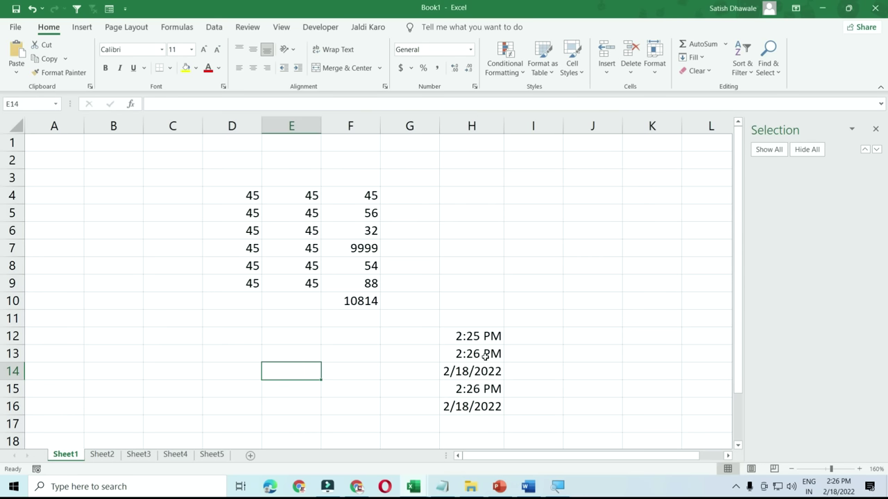
key(Left)
key(Up)
text(")
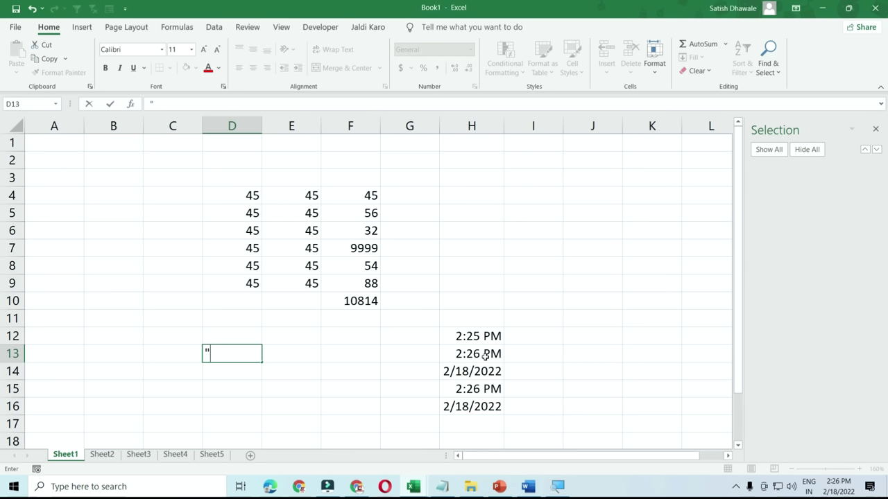
key(BackSpace)
text(")
key(BackSpace)
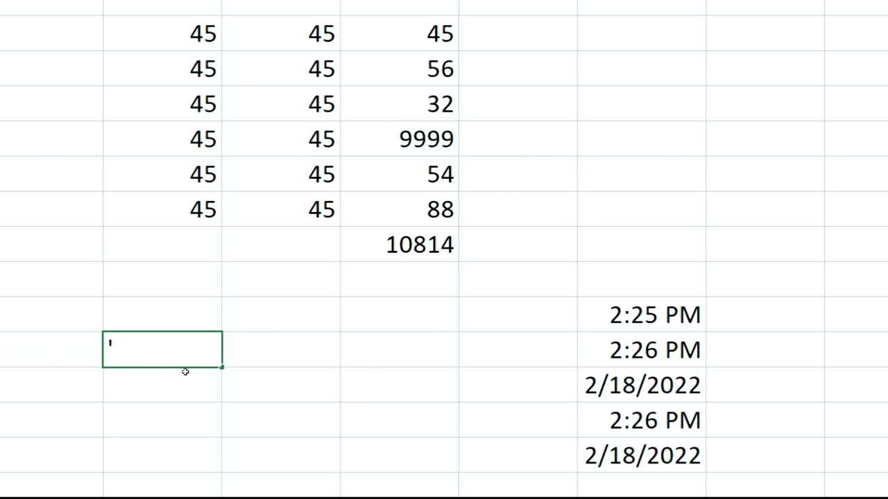
text(4545)
key(Return)
key(Up)
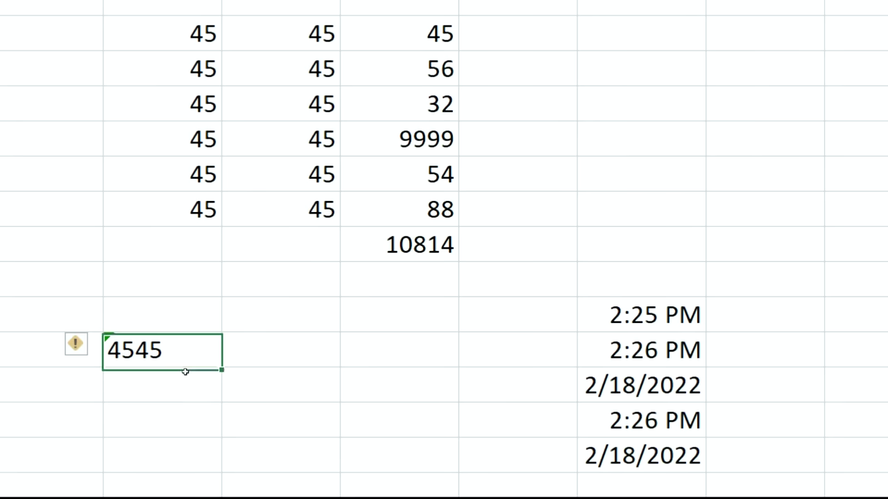
click(185, 373)
text(')
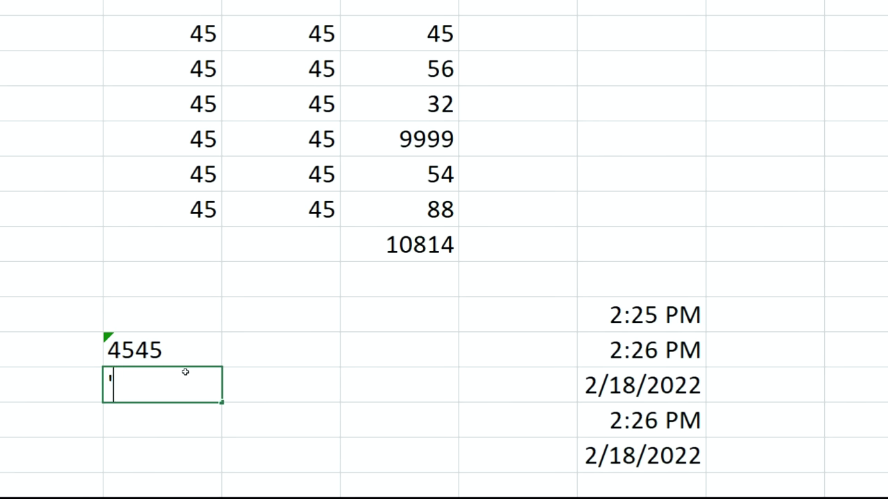
text(454545)
key(Return)
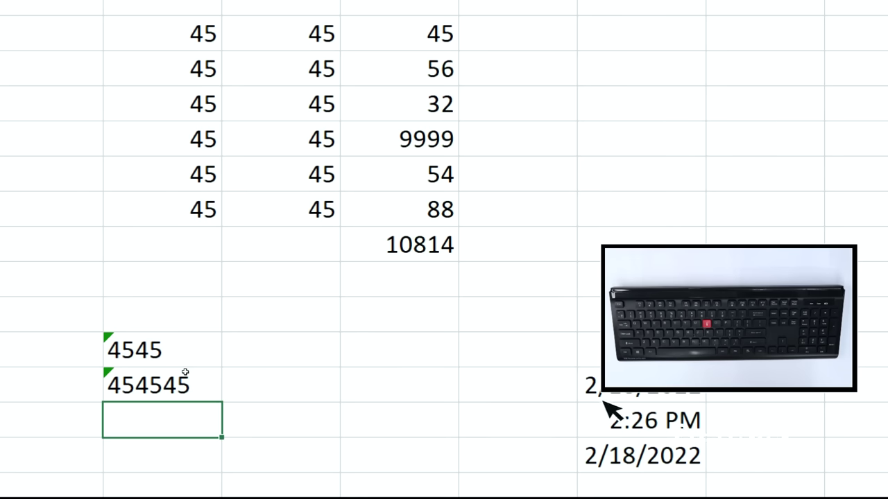
text(')
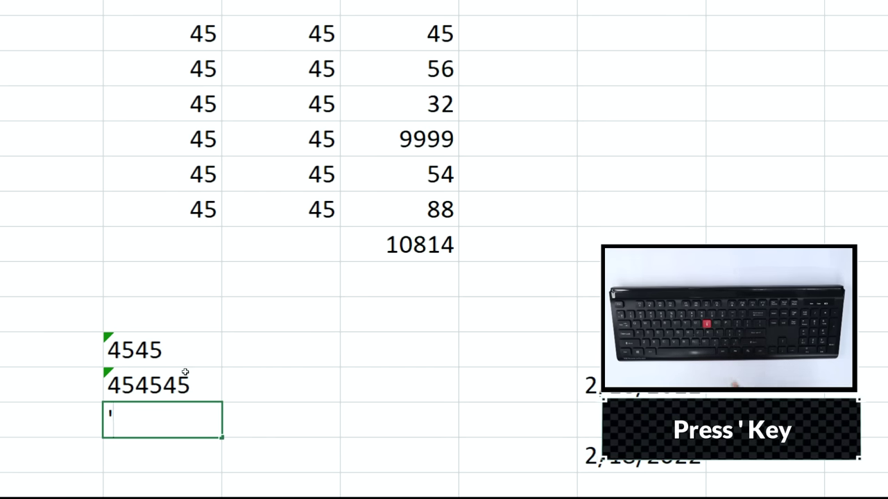
key(BackSpace)
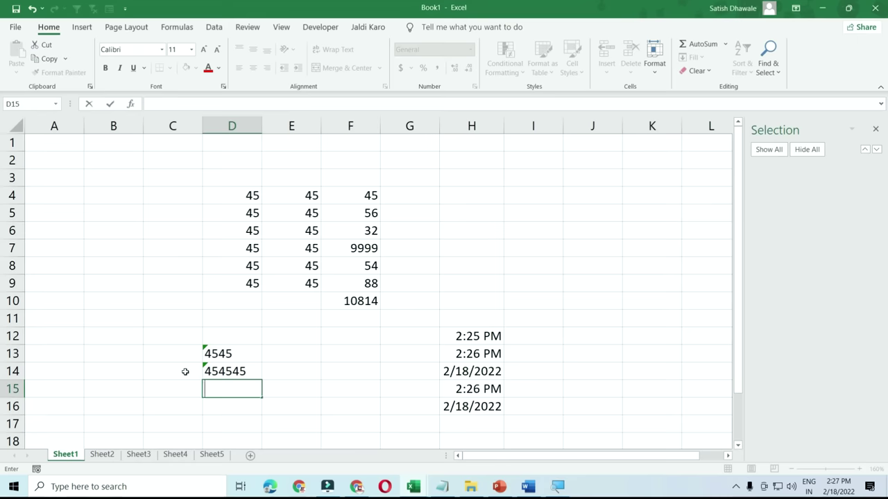
key(Up)
key(Delete)
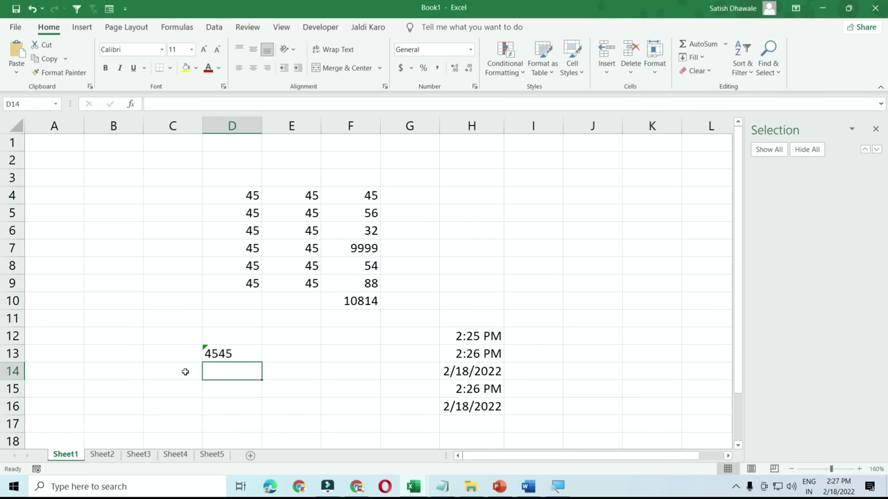
key(Up)
key(Delete)
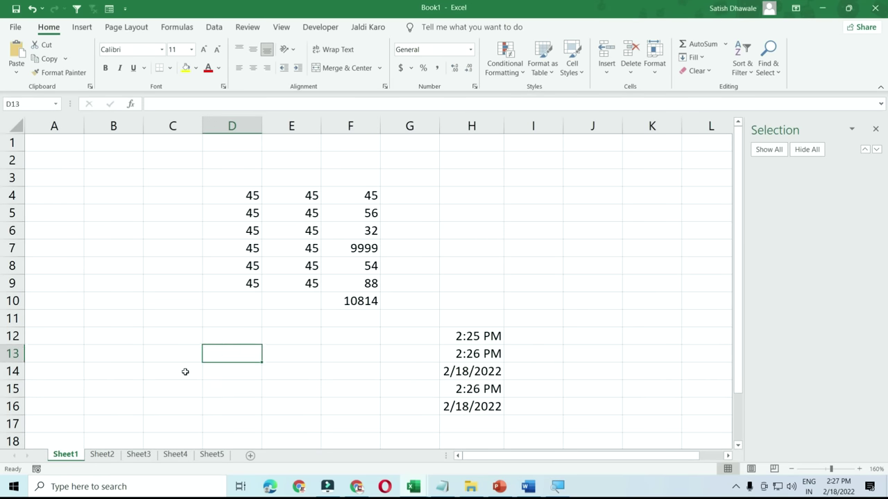
text(")
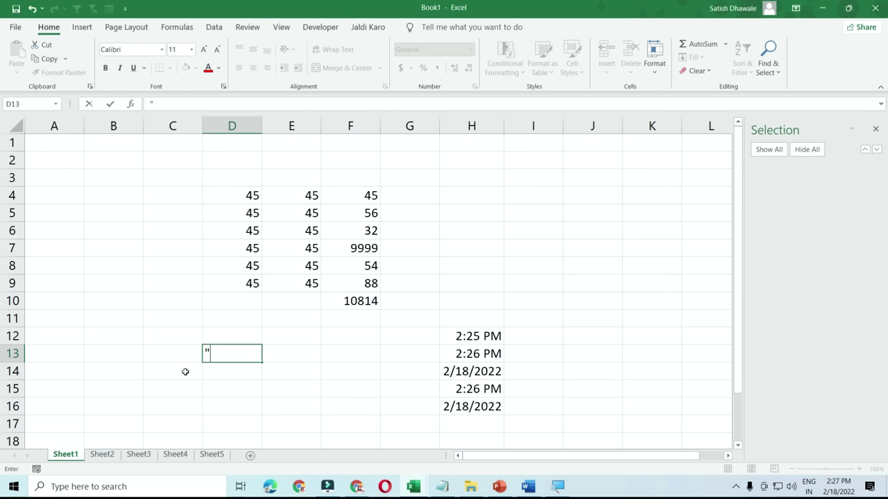
key(Return)
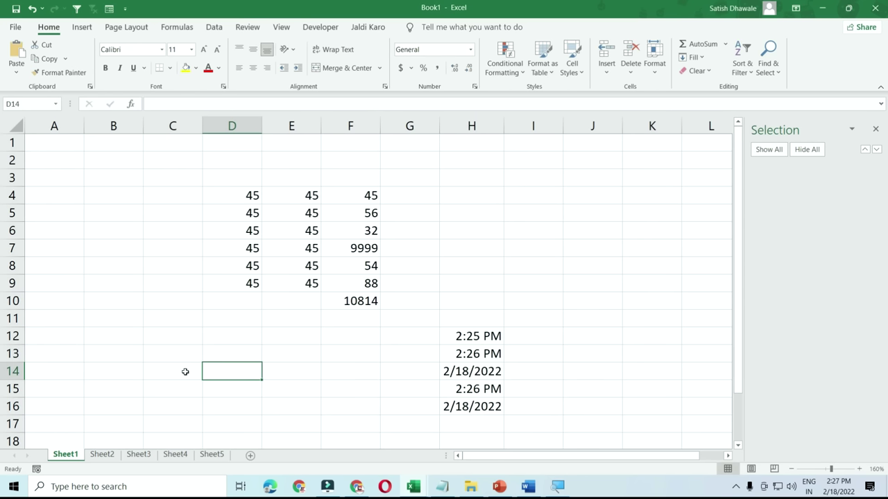
key(Up)
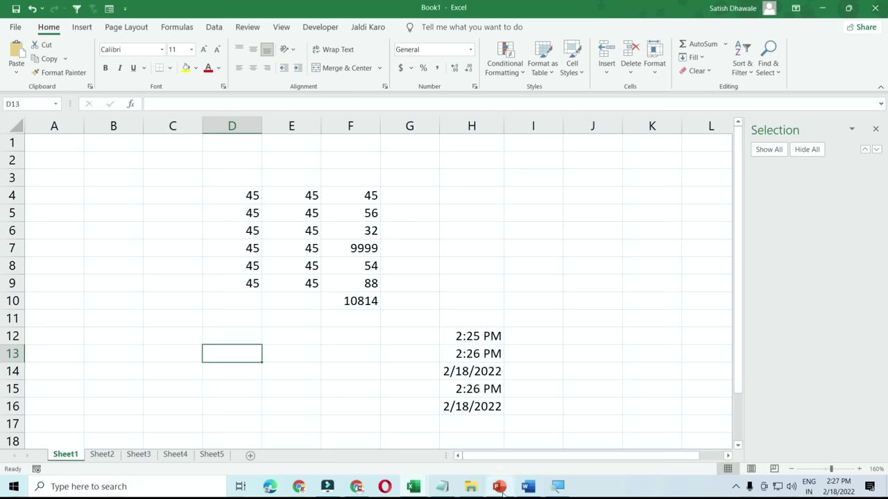
key(alt+Tab)
Grow and shrink the last paragraph's font with Ctrl+Shift+>/<, ending at 11 pt
triple_click(601, 356)
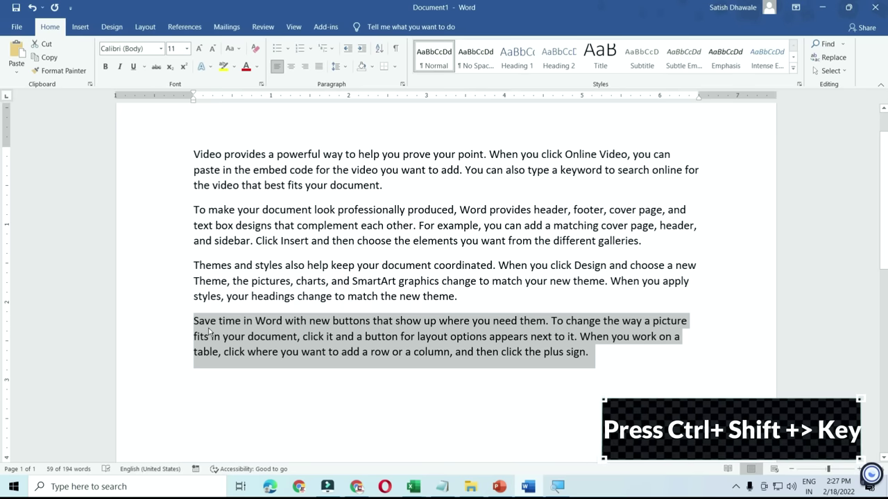
key(ctrl+shift+greater)
key(ctrl+shift+greater)
key(ctrl+shift+greater)
key(ctrl+shift+greater)
key(ctrl+shift+greater)
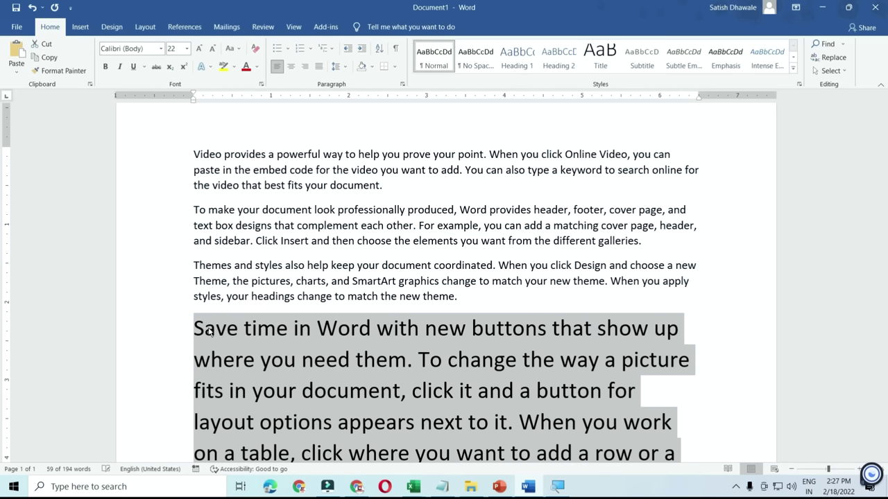
key(ctrl+shift+less)
key(ctrl+shift+less)
key(ctrl+shift+less)
key(ctrl+shift+less)
key(ctrl+shift+less)
key(ctrl+shift+less)
key(ctrl+shift+less)
key(ctrl+shift+less)
key(ctrl+shift+less)
key(ctrl+shift+less)
key(ctrl+shift+less)
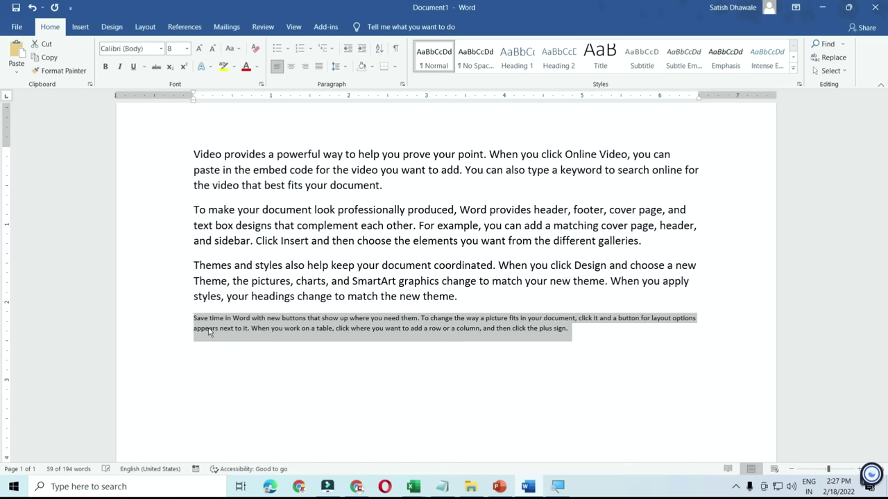
key(ctrl+shift+greater)
key(ctrl+shift+greater)
key(ctrl+shift+greater)
key(ctrl+shift+greater)
key(ctrl+shift+greater)
key(ctrl+shift+greater)
key(ctrl+shift+greater)
key(ctrl+shift+greater)
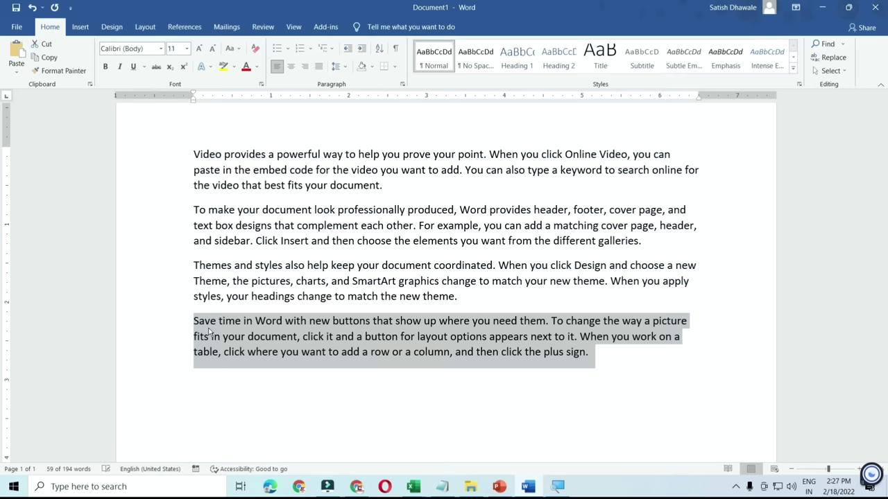
key(ctrl+shift+greater)
key(ctrl+shift+less)
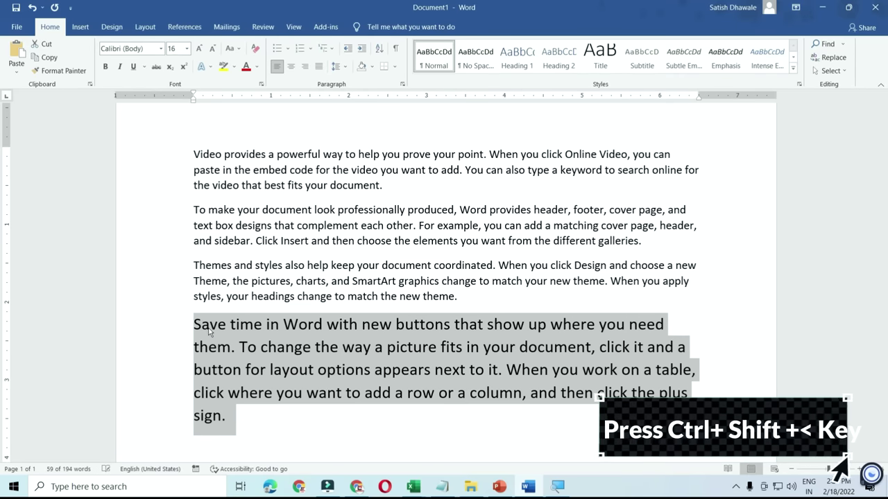
key(ctrl+shift+less)
key(ctrl+shift+less)
key(ctrl+shift+less)
key(ctrl+shift+less)
key(ctrl+shift+greater)
key(ctrl+shift+greater)
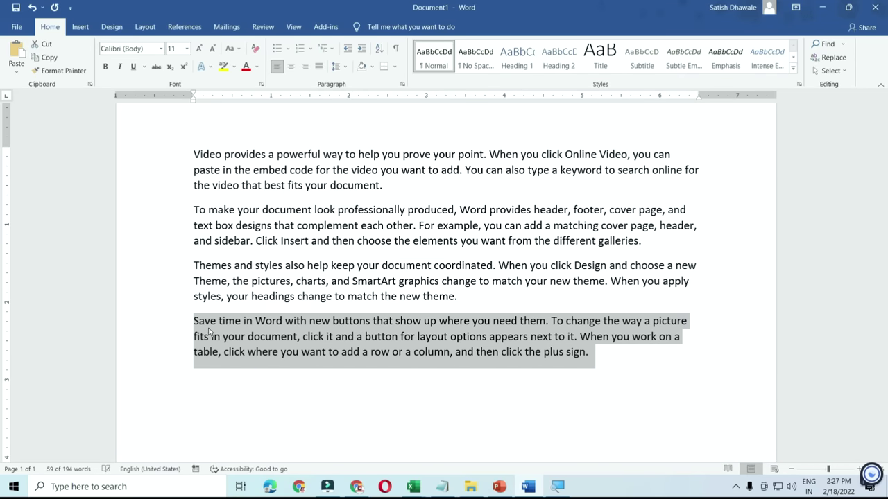
Type and remove trial '>>>>>>>>' and '???' text below the paragraph, then select all and deselect
click(606, 353)
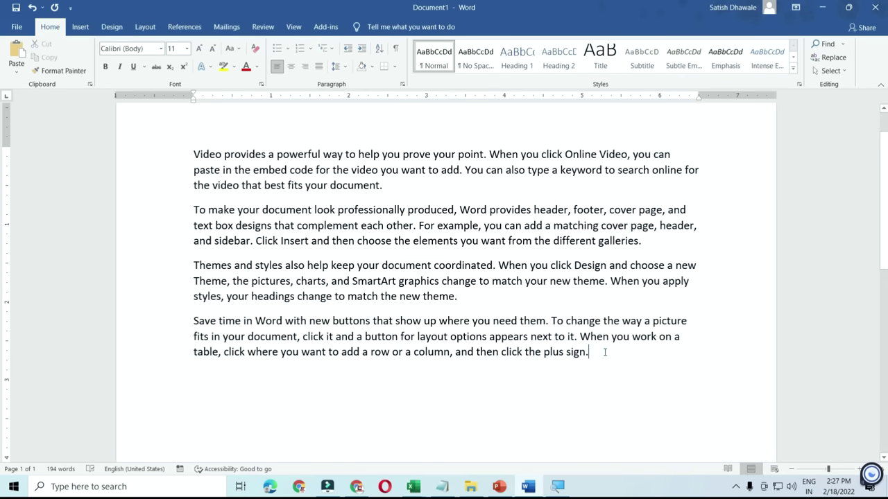
key(Return)
text(>)
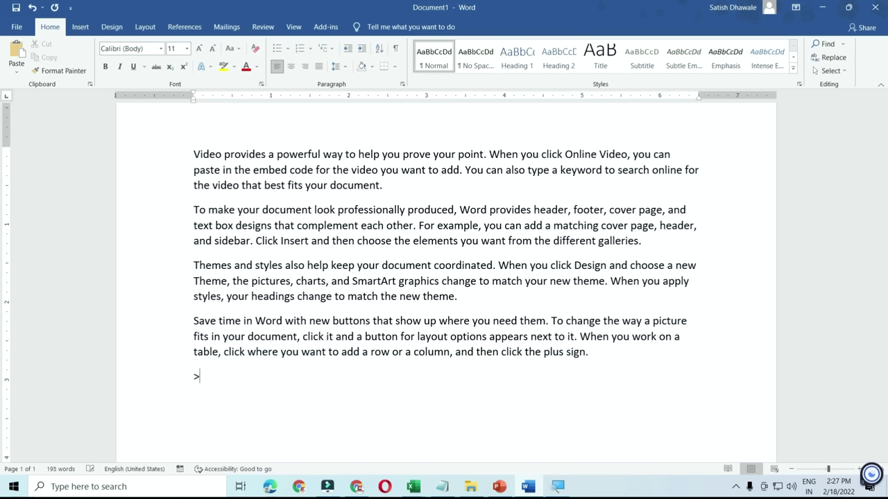
text(>>>>>>>)
key(BackSpace)
key(BackSpace)
key(BackSpace)
key(BackSpace)
key(BackSpace)
key(BackSpace)
key(BackSpace)
key(BackSpace)
text(???)
key(BackSpace)
key(BackSpace)
key(BackSpace)
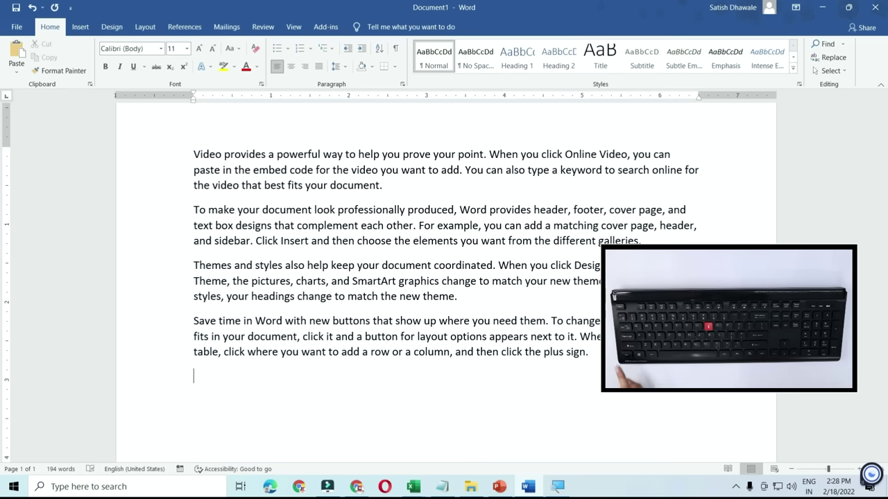
key(ctrl+a)
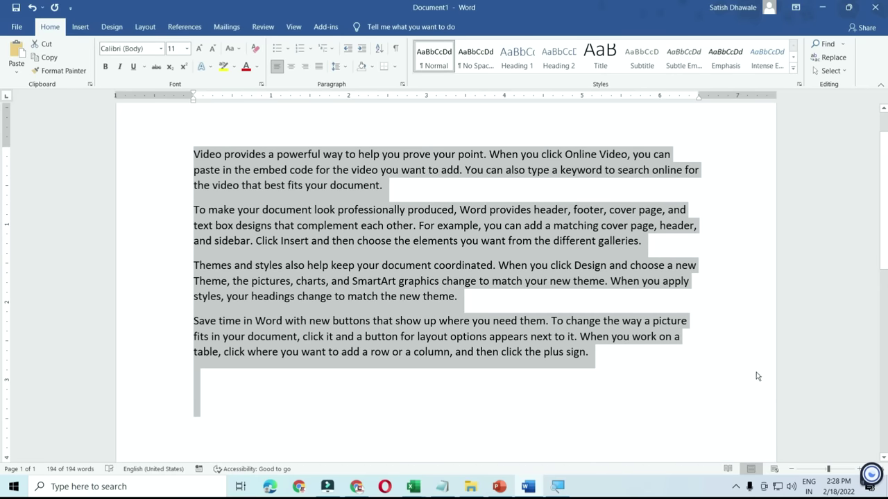
click(519, 389)
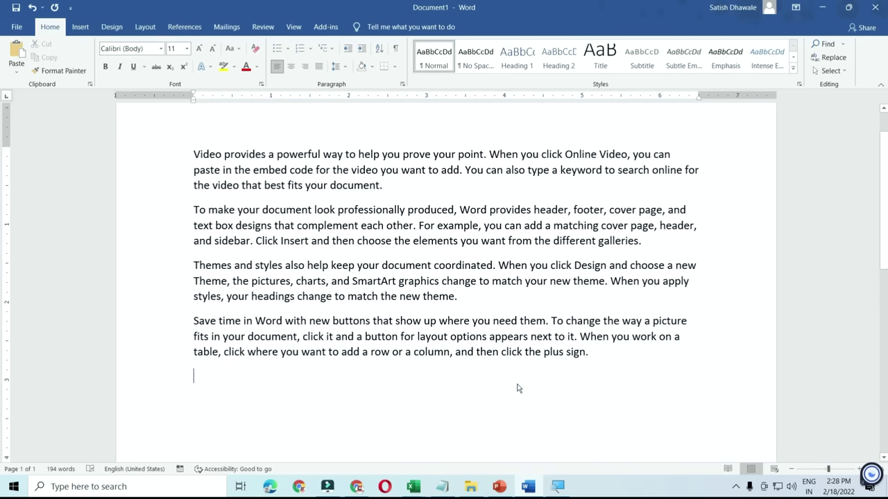
Show the desktop, select and deselect all icons, then bring Book1 back up
key(super+d)
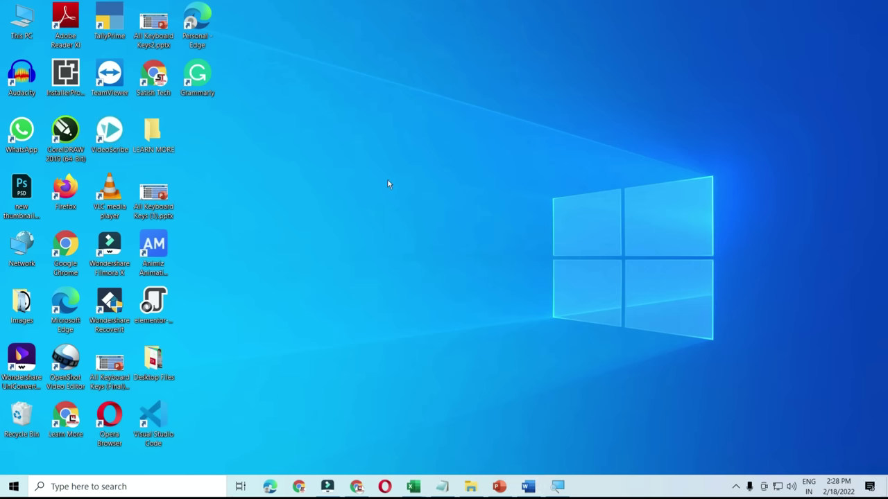
key(ctrl+a)
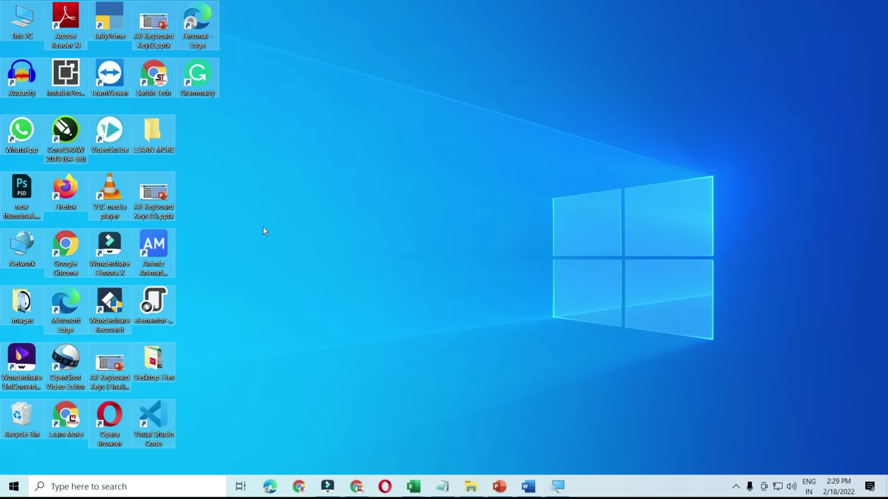
click(263, 228)
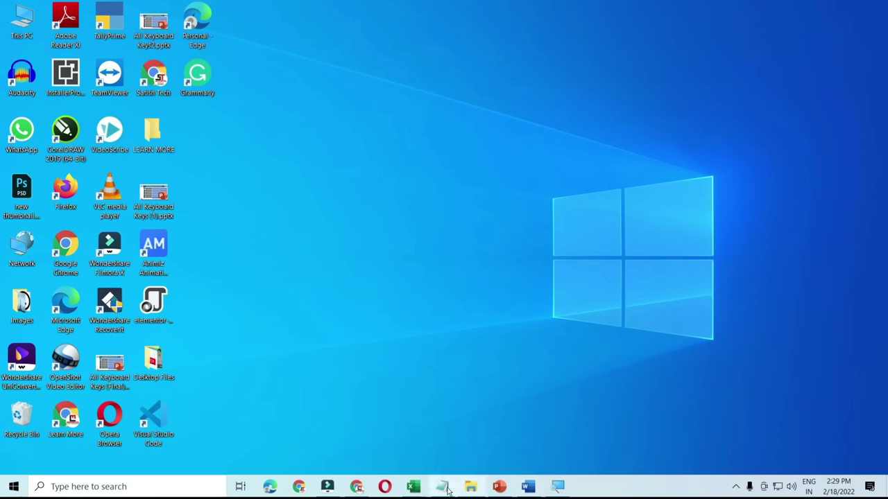
mouse_move(414, 487)
click(350, 433)
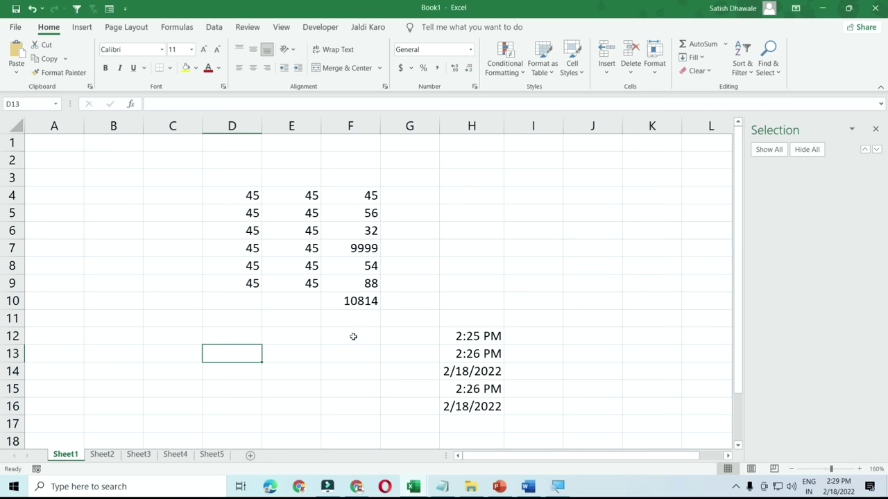
Bold the numbers in D4:F10 and return to the Word document
drag(257, 196, 355, 303)
key(ctrl+b)
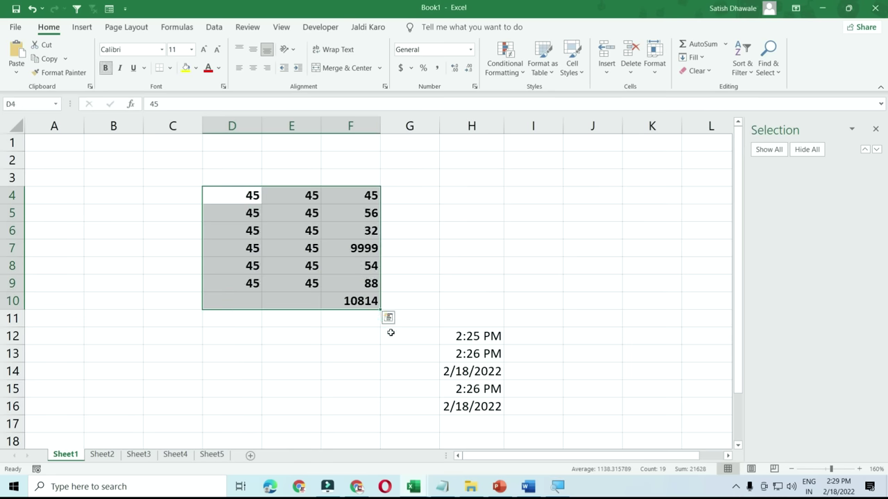
click(523, 345)
click(527, 486)
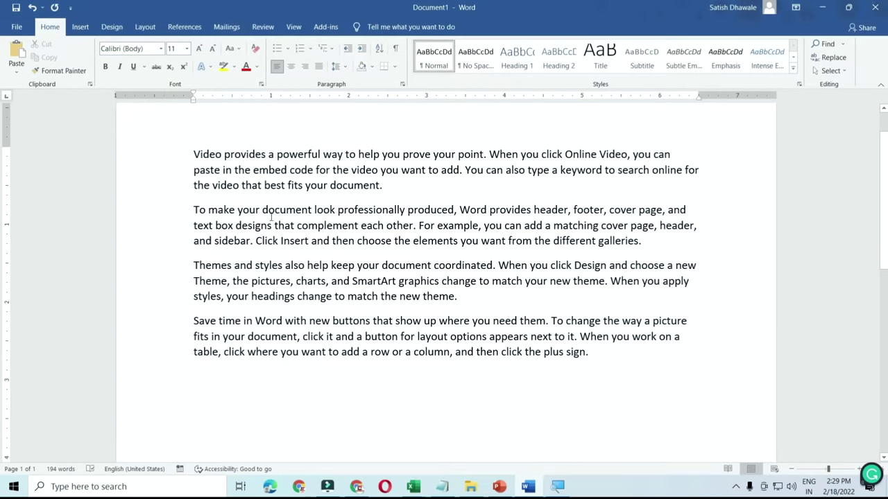
Bold the entire document, then remove bold from all the text again
key(ctrl+a)
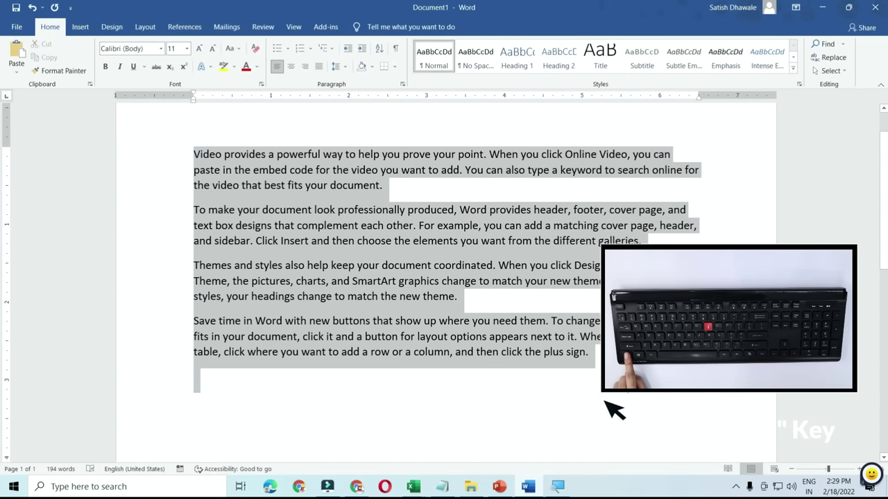
key(ctrl+b)
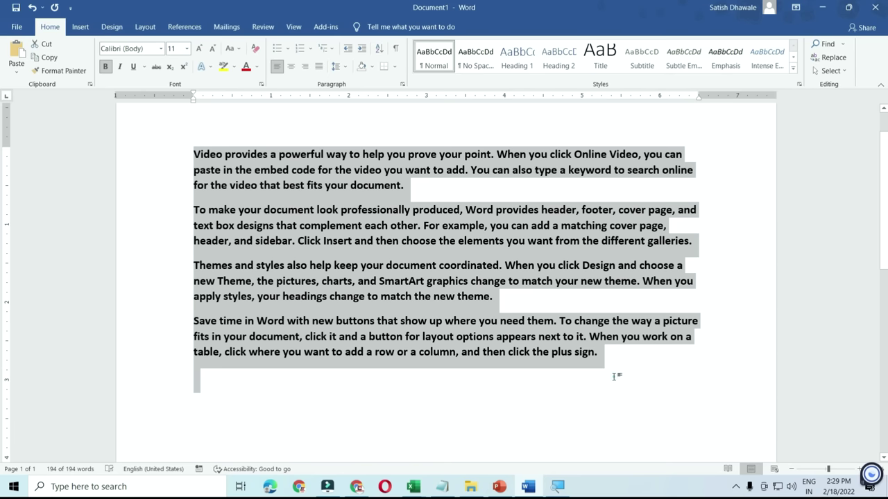
click(616, 378)
key(ctrl+a)
key(ctrl+b)
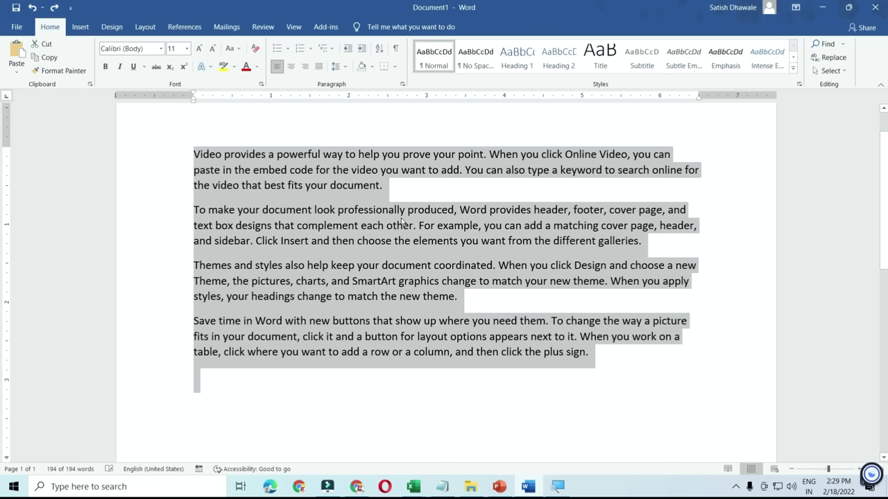
click(398, 210)
Bold the word 'professionally', then select the whole last paragraph
double_click(382, 210)
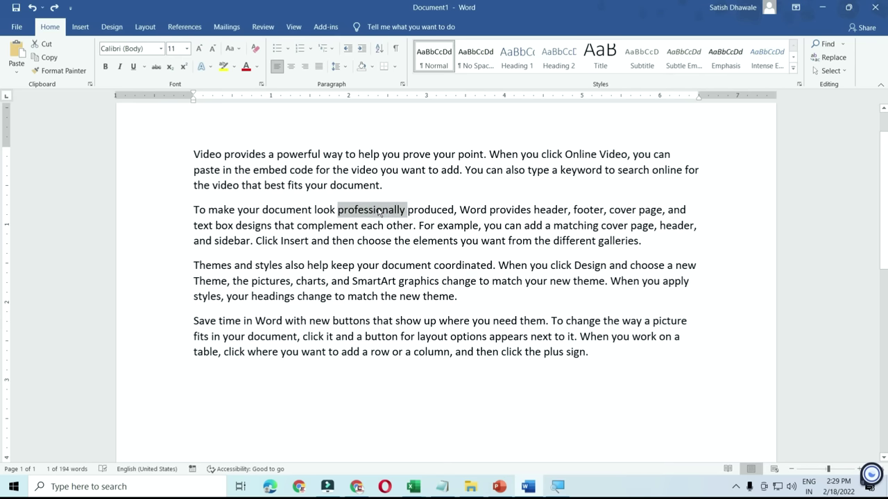
key(ctrl+b)
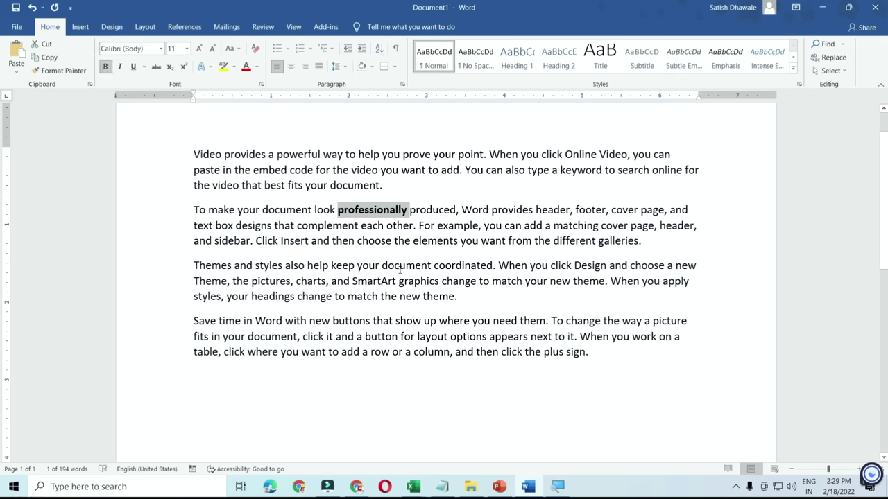
click(400, 267)
double_click(400, 267)
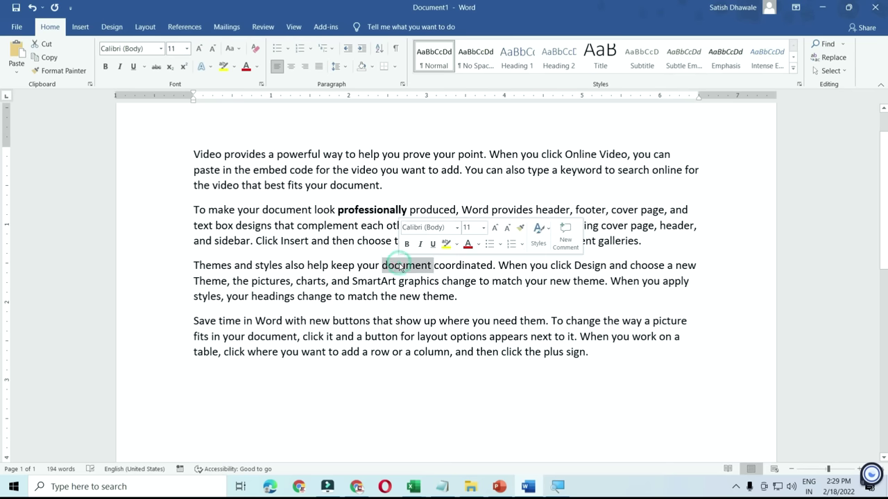
click(399, 296)
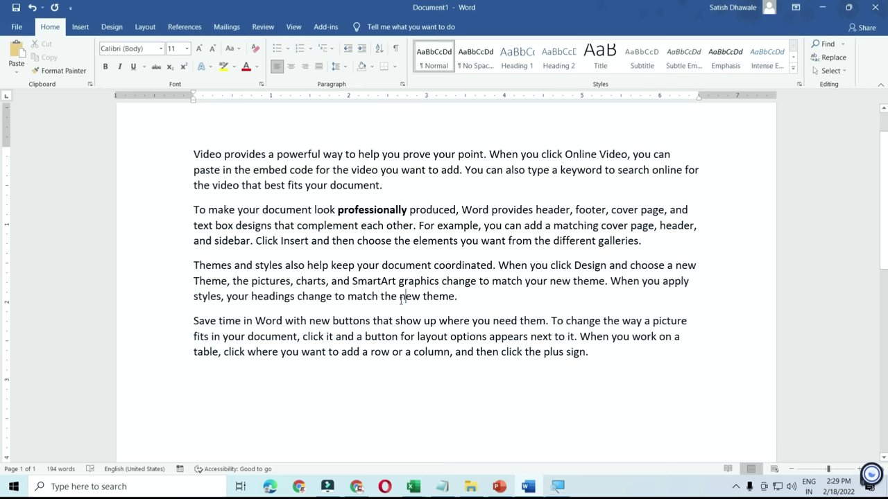
drag(601, 358, 193, 326)
key(ctrl+c)
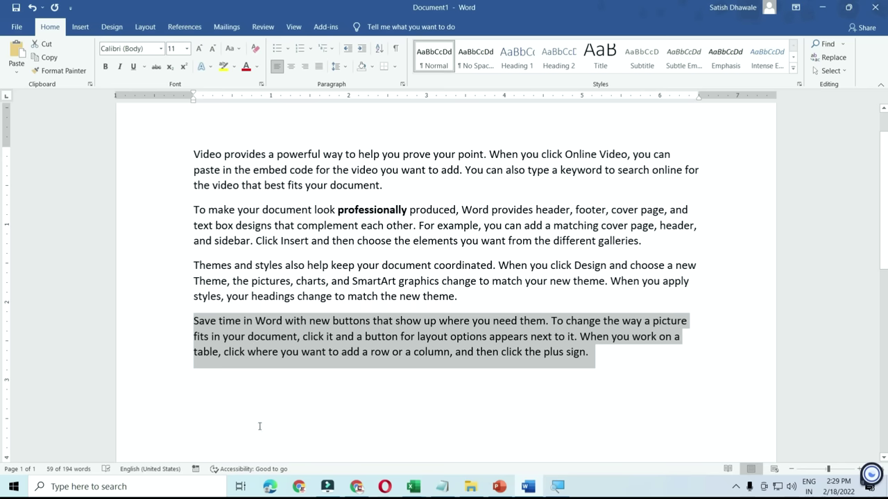
Paste the copied 'Save time in Word' paragraph onto the empty line below the original
click(224, 404)
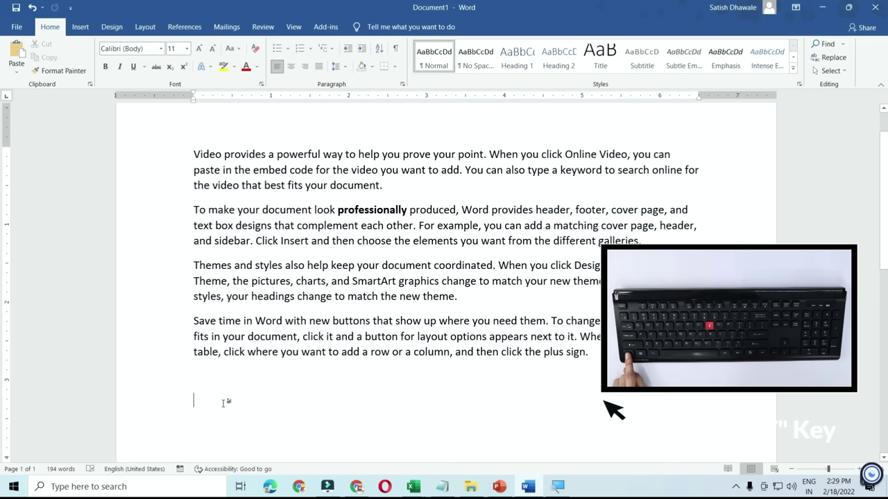
key(ctrl+v)
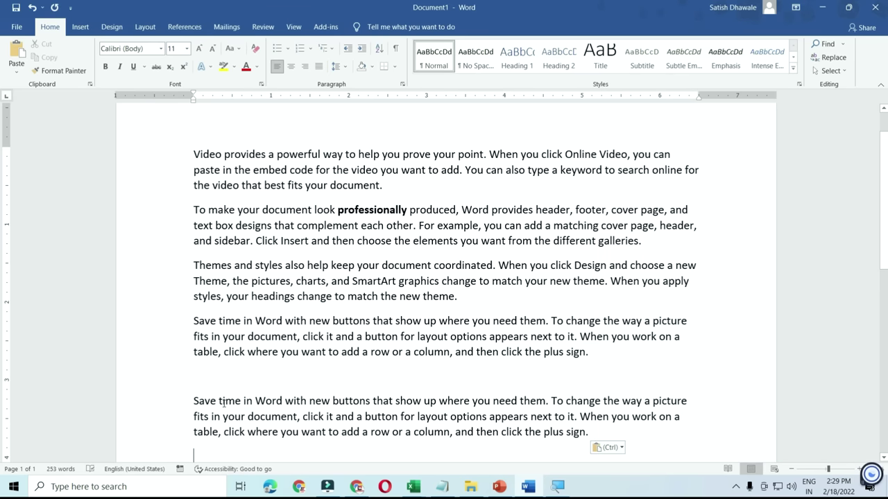
scroll(224, 404, down, 1)
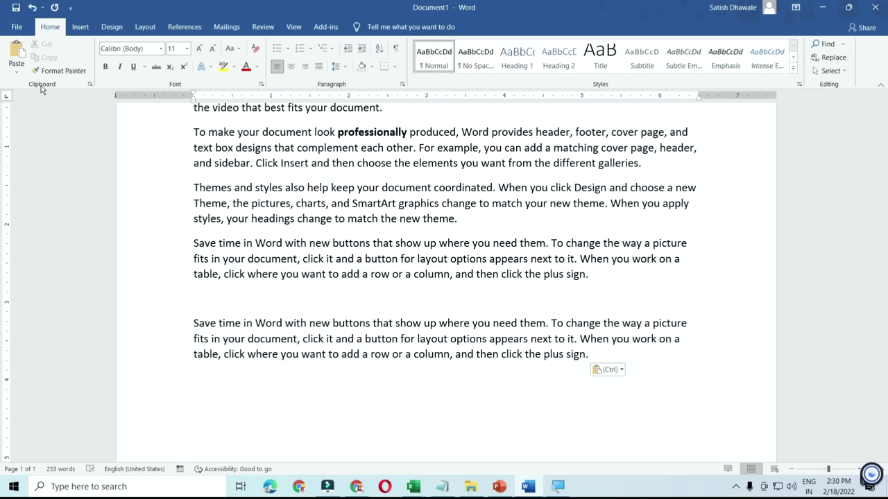
click(89, 84)
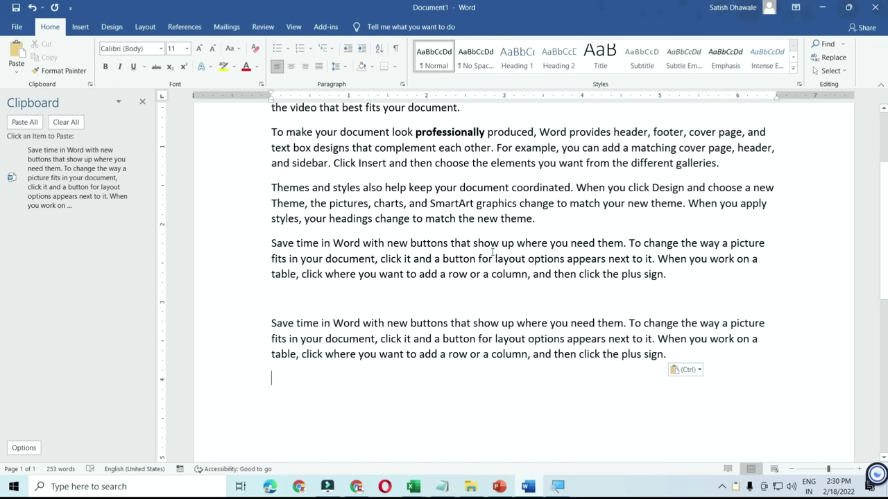
Copy the phrases 'want to add a row or a column' and 'your headings change to match' to the clipboard history
drag(530, 275, 381, 274)
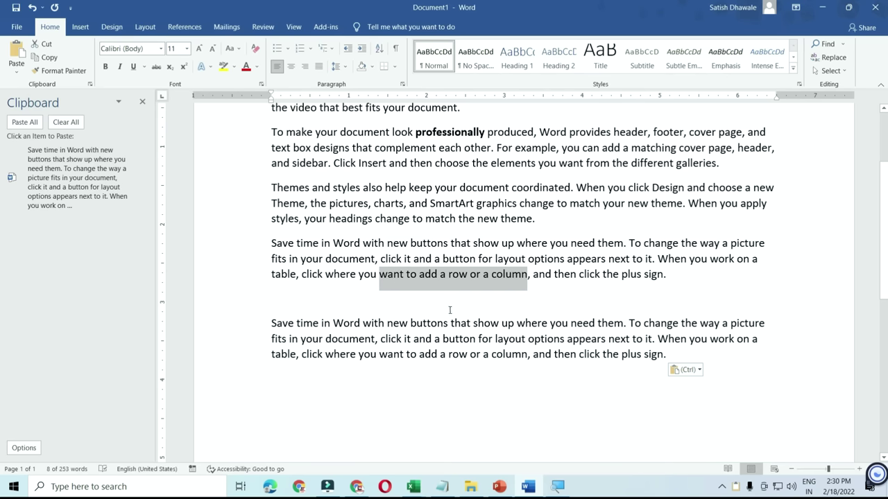
key(ctrl+c)
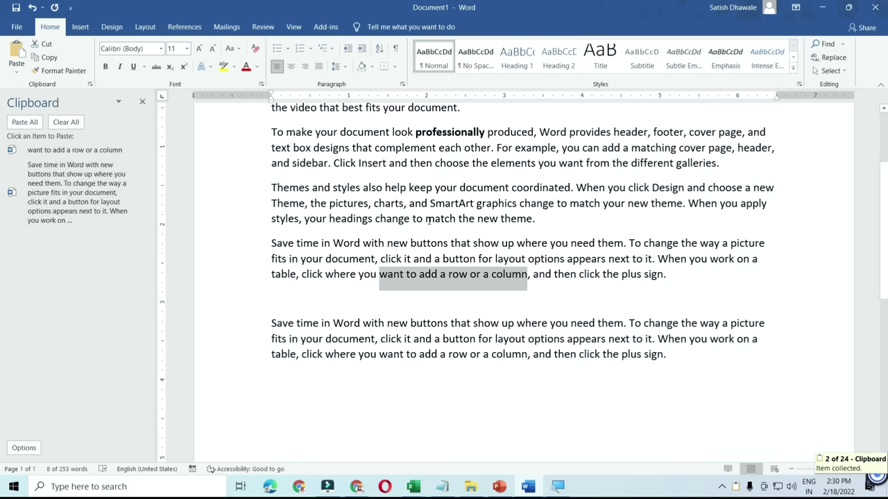
drag(456, 219, 305, 220)
key(ctrl+c)
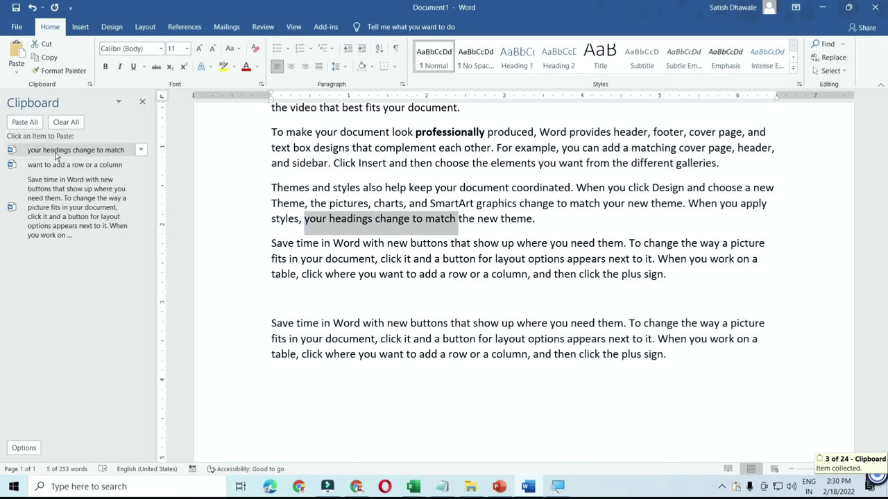
click(143, 103)
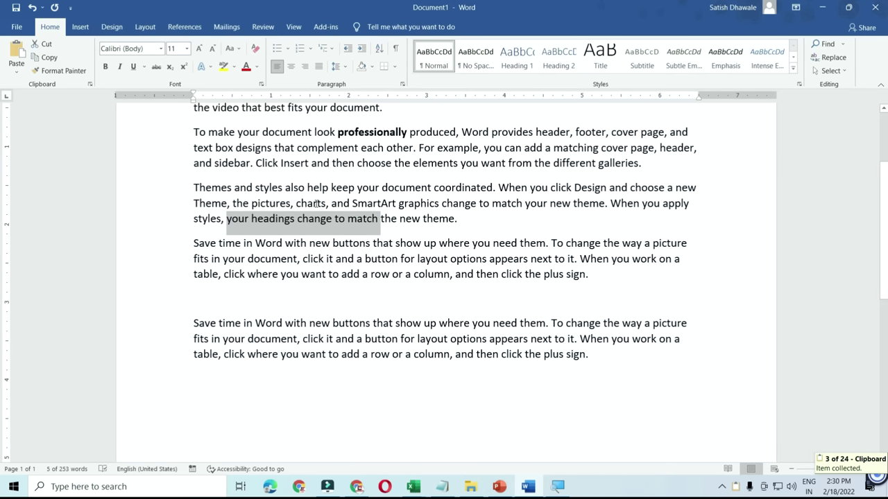
Put the caret below the last paragraph and open the Font dialog (+Body, Regular, 11)
click(317, 203)
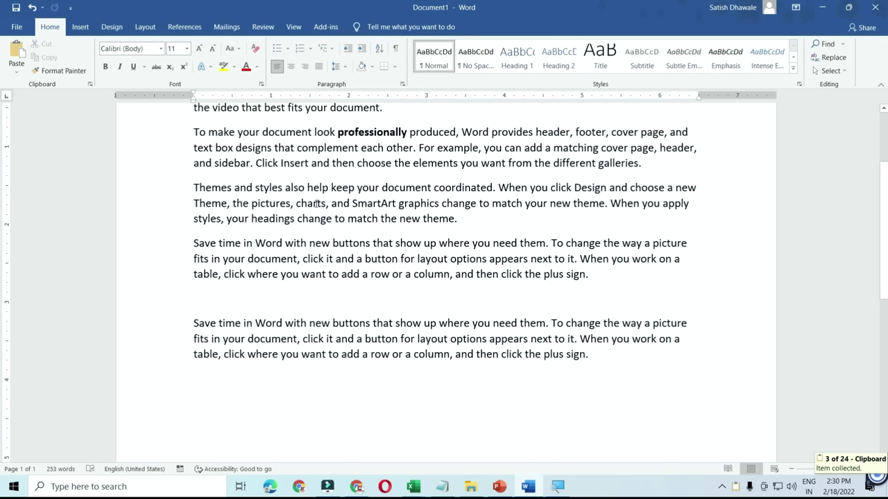
scroll(361, 243, down, 3)
click(404, 291)
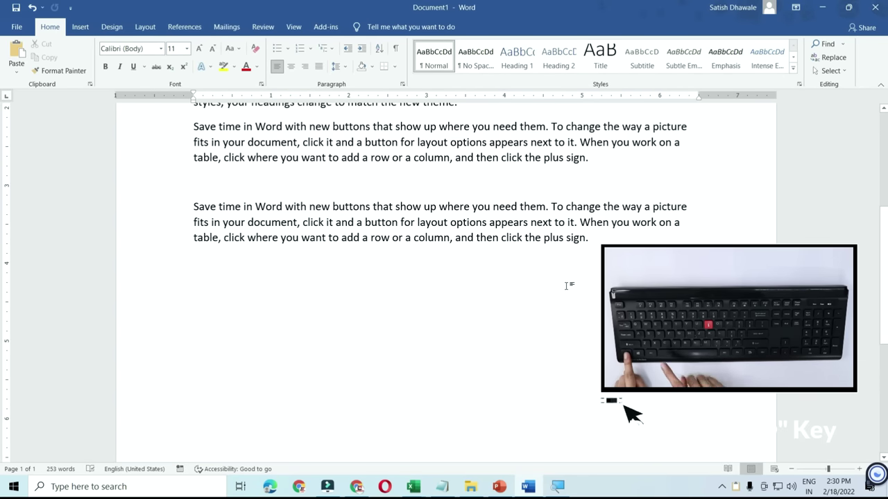
key(ctrl+d)
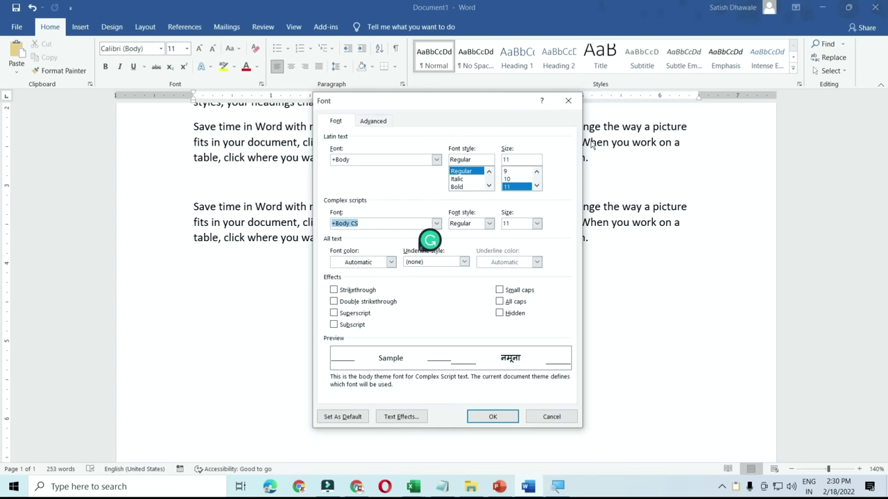
click(568, 100)
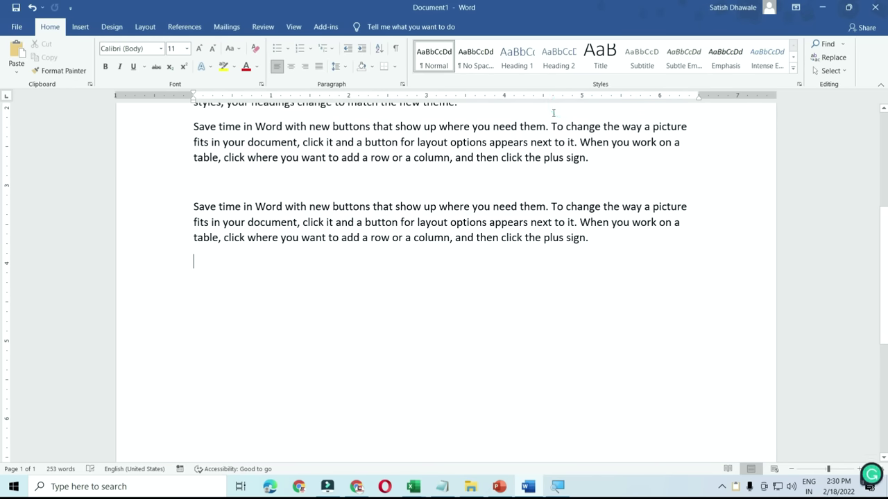
click(80, 28)
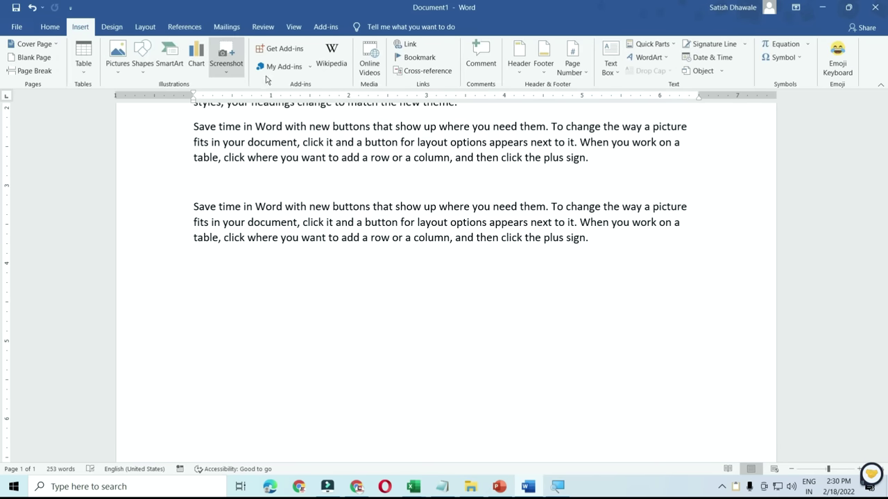
click(145, 75)
click(137, 159)
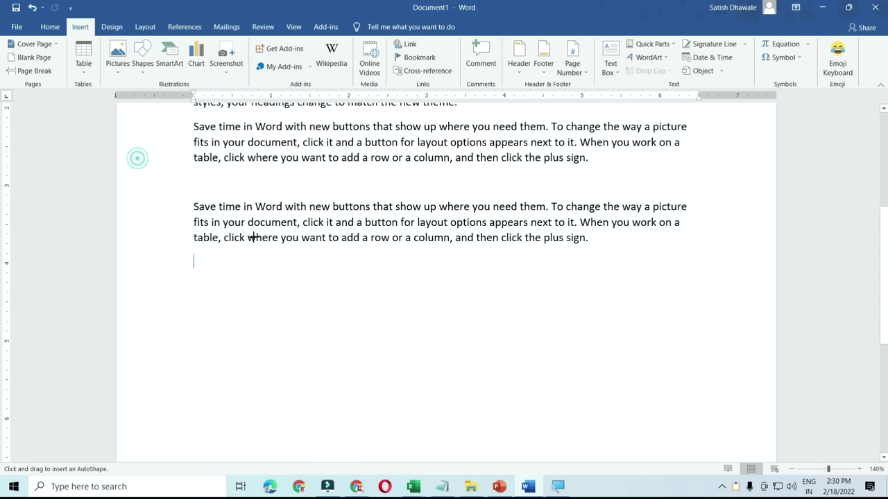
drag(210, 277, 343, 376)
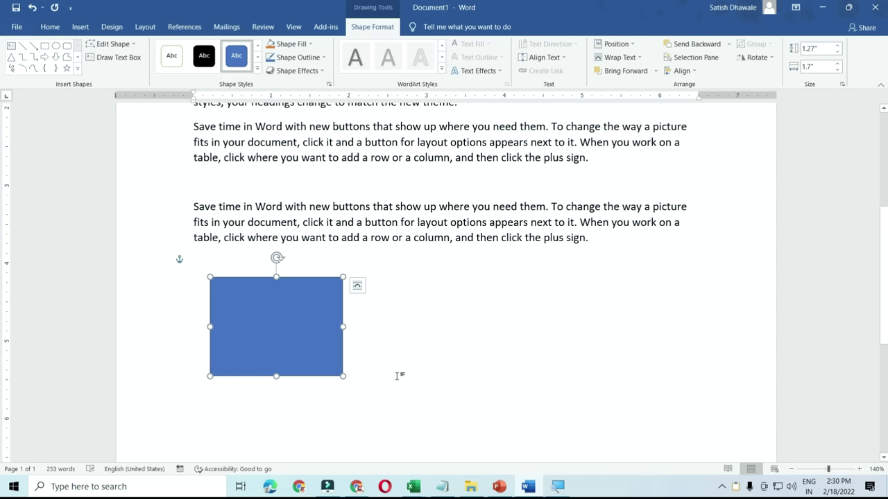
click(389, 360)
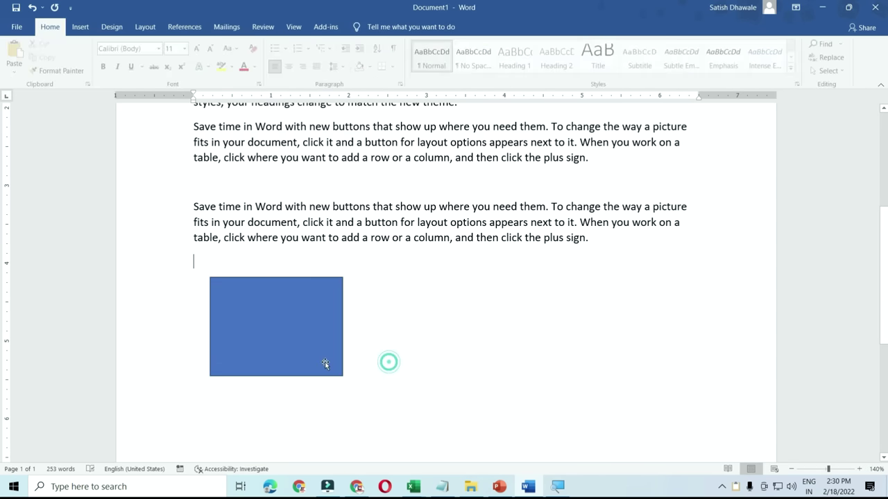
click(294, 348)
key(ctrl+d)
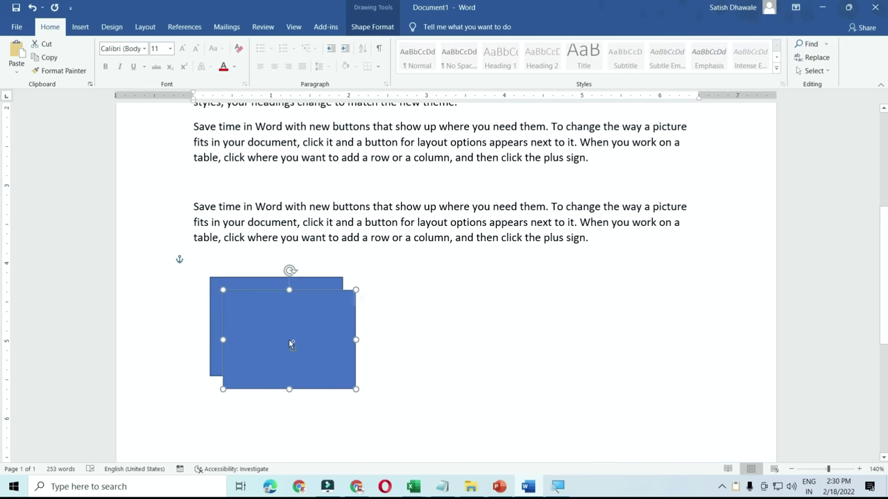
drag(290, 341, 513, 330)
key(ctrl+d)
drag(503, 375, 633, 308)
click(737, 231)
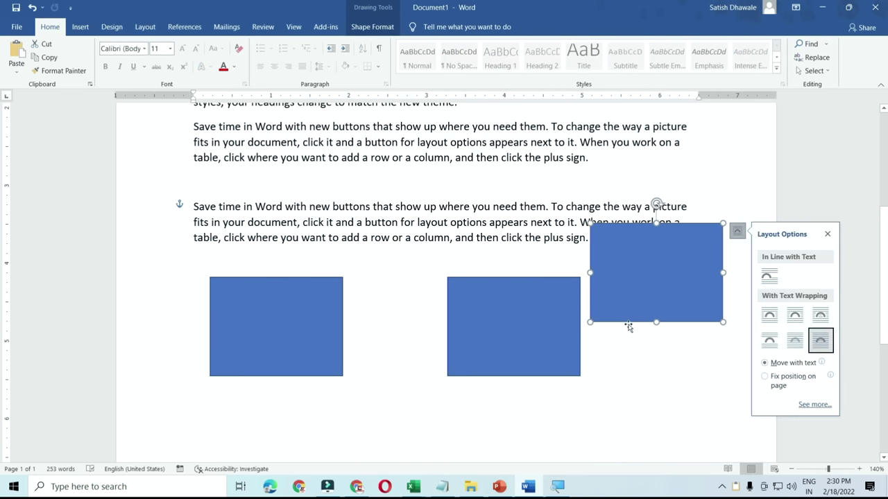
click(541, 327)
key(Delete)
click(621, 308)
key(Delete)
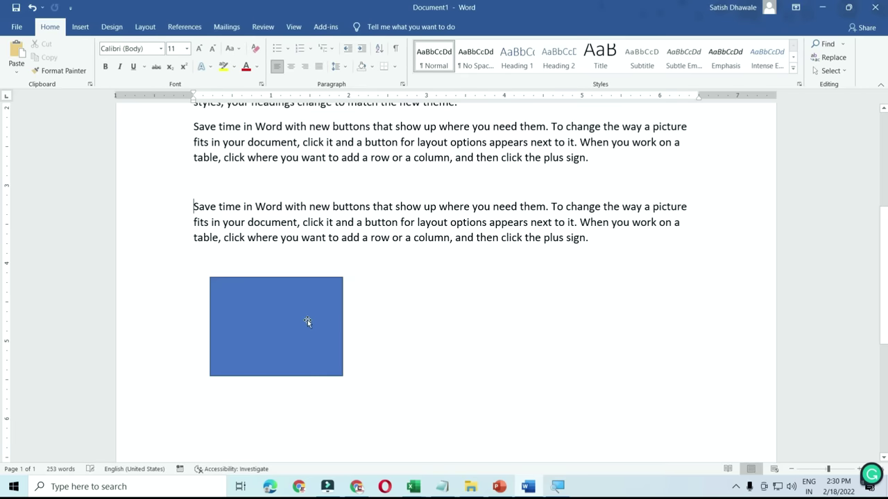
click(308, 319)
key(Delete)
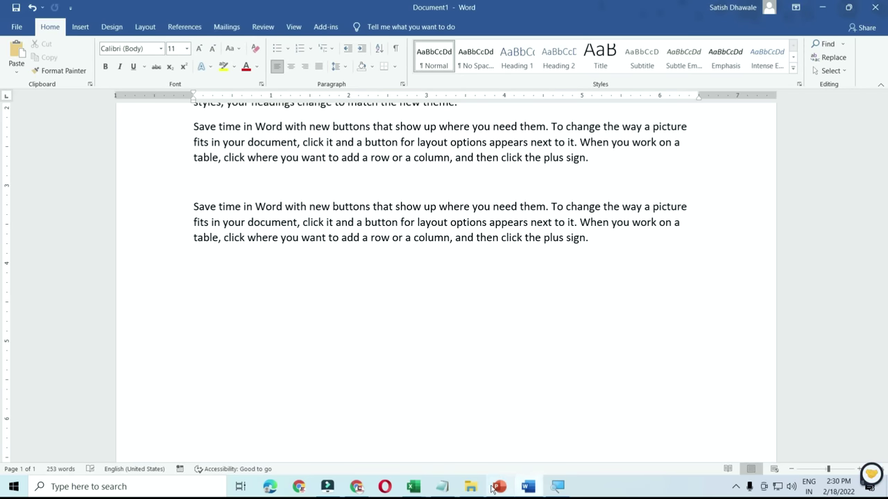
click(499, 486)
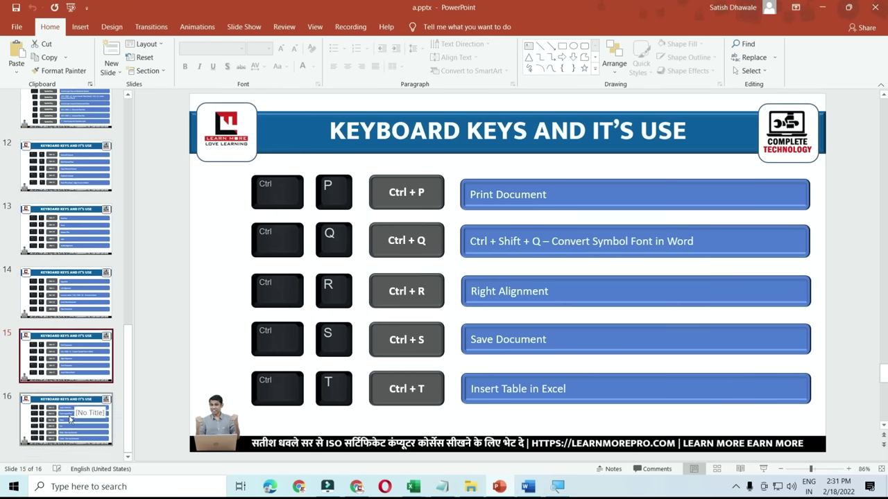
Duplicate slide 16 twice to create slides 17 and 18, then minimize PowerPoint
click(76, 425)
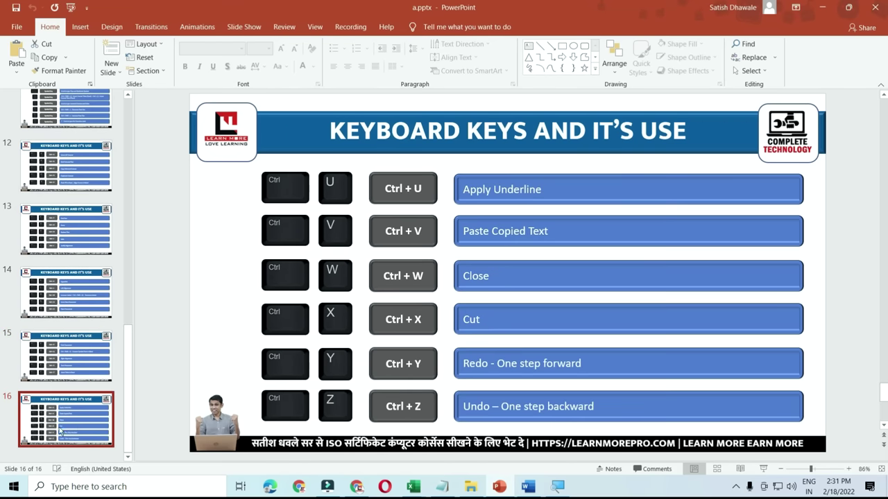
key(ctrl+d)
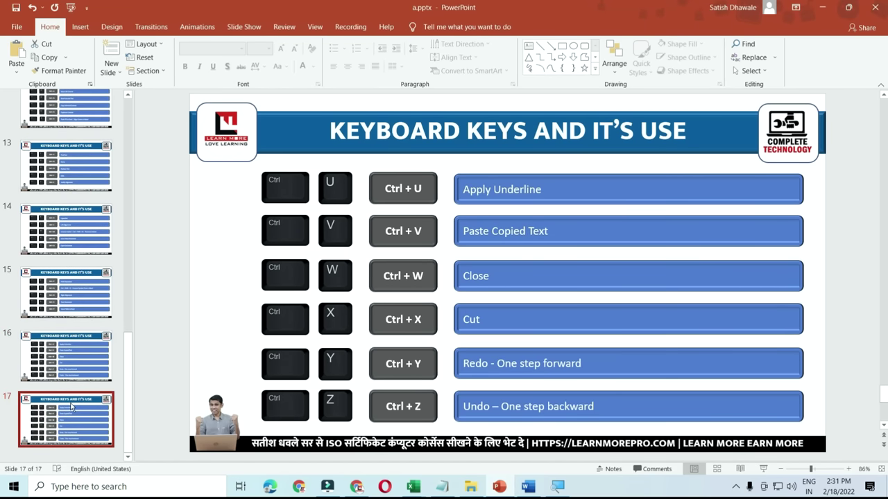
key(ctrl+d)
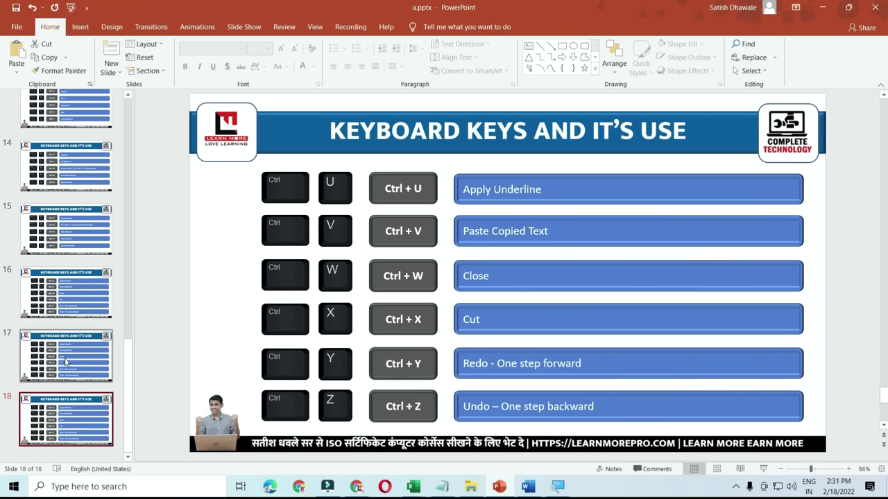
click(825, 8)
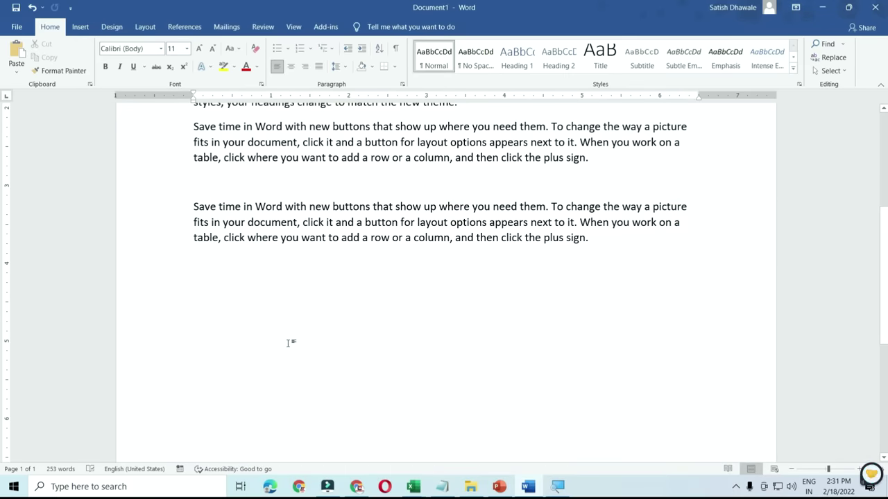
Enter 45 in D2 of TAX FORMULA.xlsx and fill it down through D10
mouse_move(415, 484)
click(437, 441)
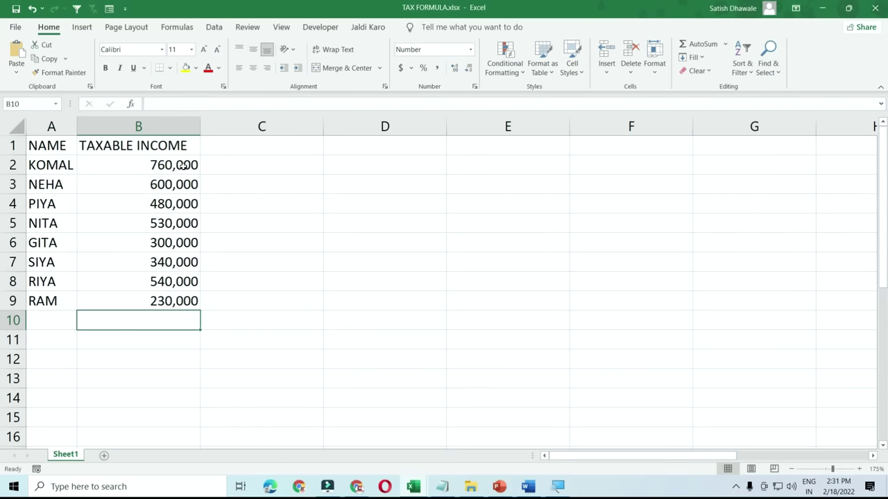
click(393, 169)
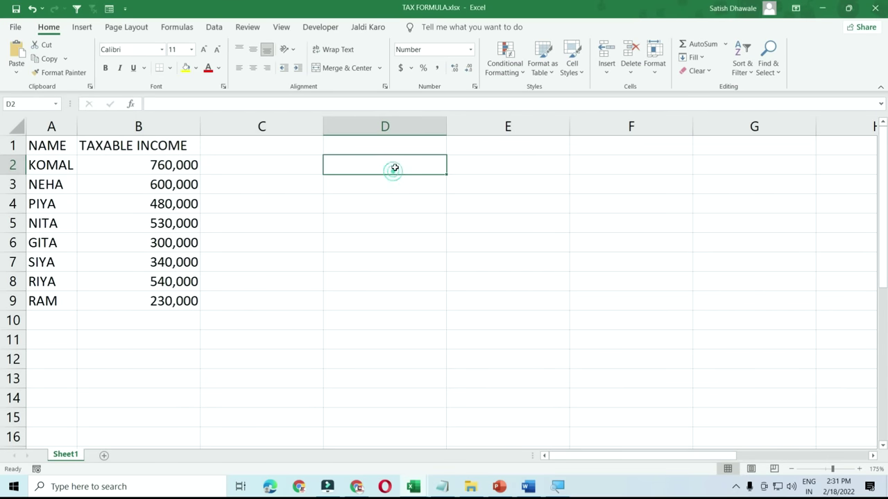
text(45)
key(Return)
drag(394, 167, 399, 310)
key(ctrl+d)
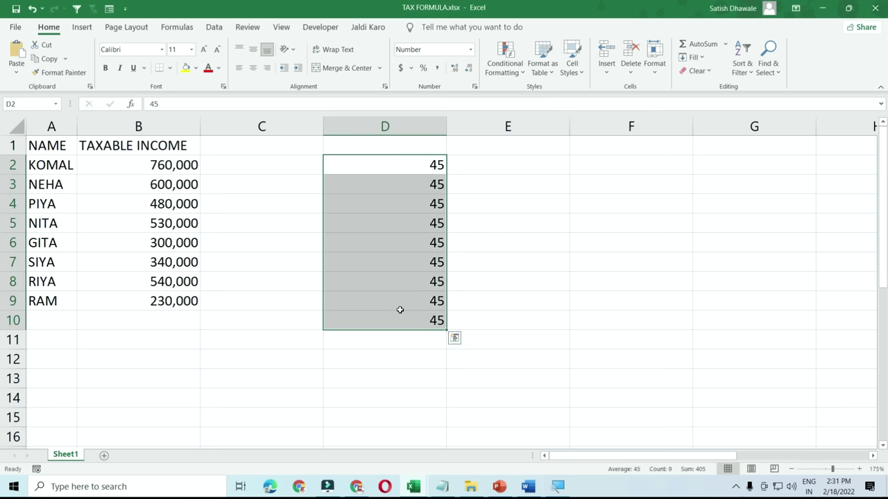
Enter the formula =D2+B2 in E2 to add 45 to the first taxable income
drag(183, 188, 182, 319)
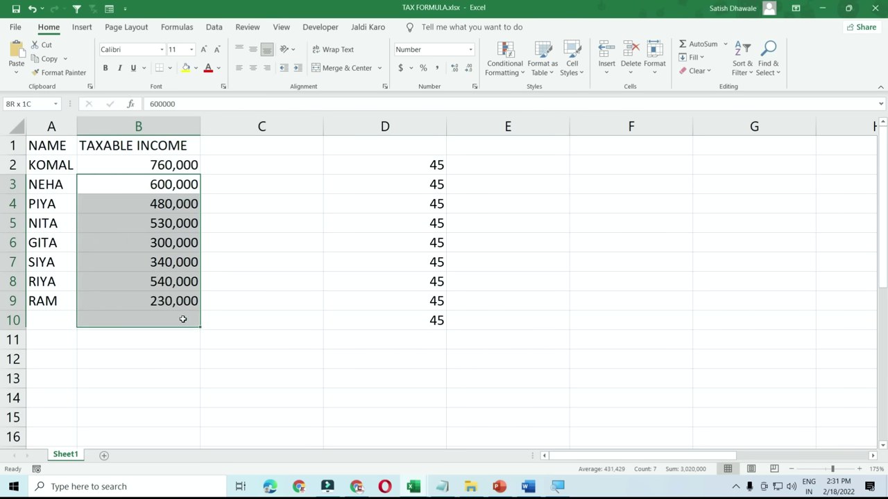
click(541, 163)
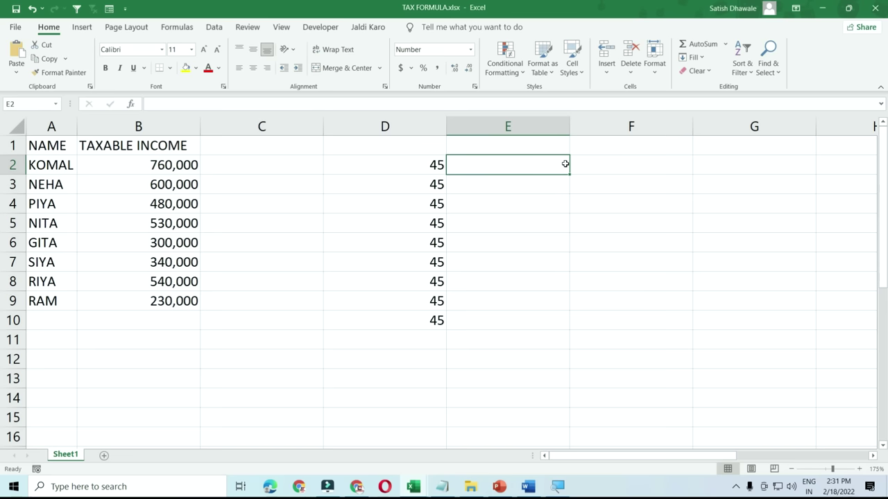
text(=)
key(Left)
key(Left)
key(Right)
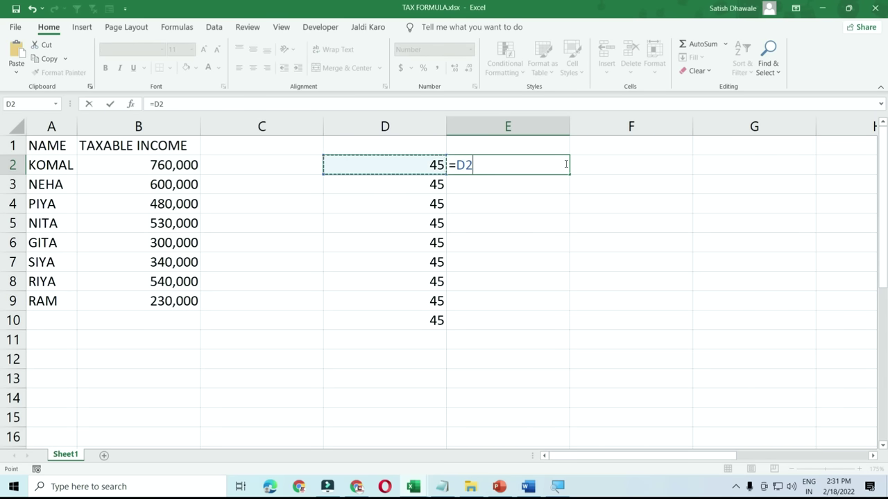
text(+)
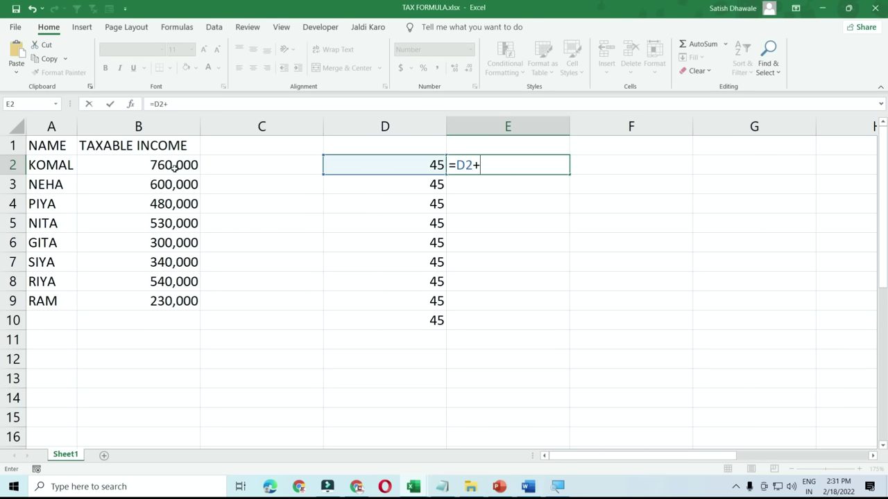
click(174, 169)
key(Return)
Fill the sum formula down E2:E9 and check the copied formulas in E3 and E4
drag(534, 291, 535, 304)
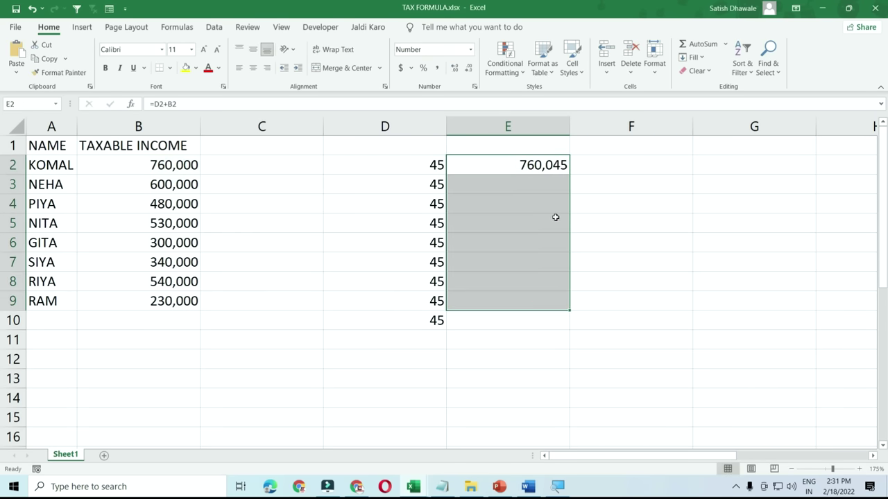
double_click(540, 184)
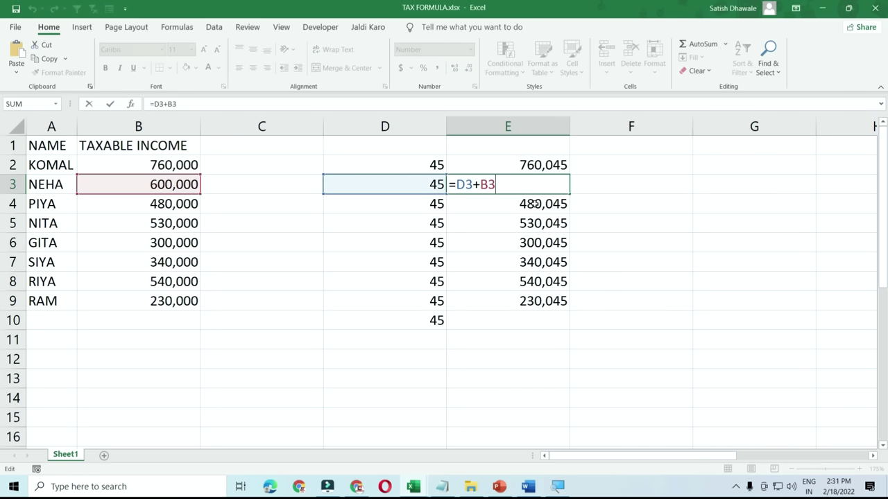
double_click(536, 203)
key(Escape)
drag(538, 169, 529, 311)
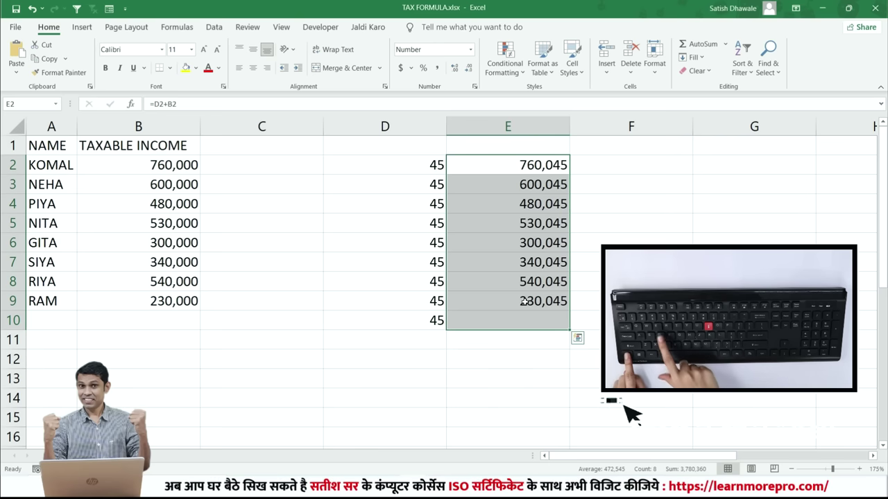
Clear the data in D2:E10 and A1:B9, then widen column A
drag(385, 281, 52, 223)
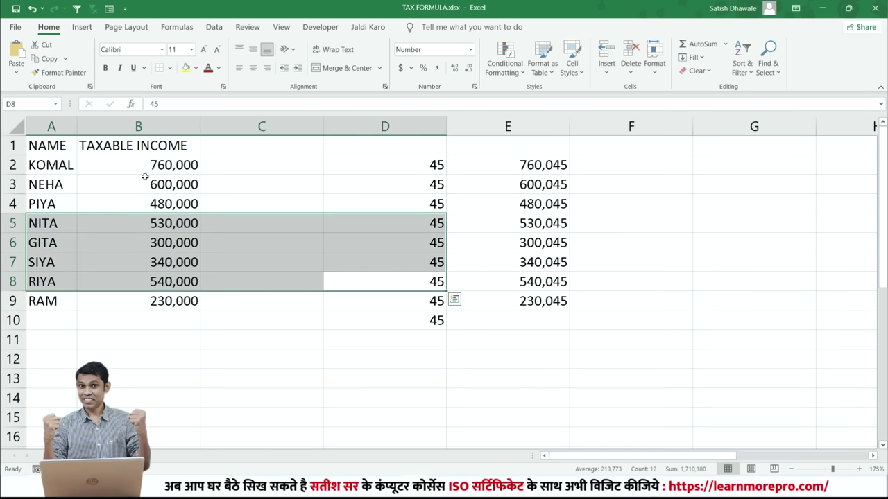
key(ctrl+a)
key(Delete)
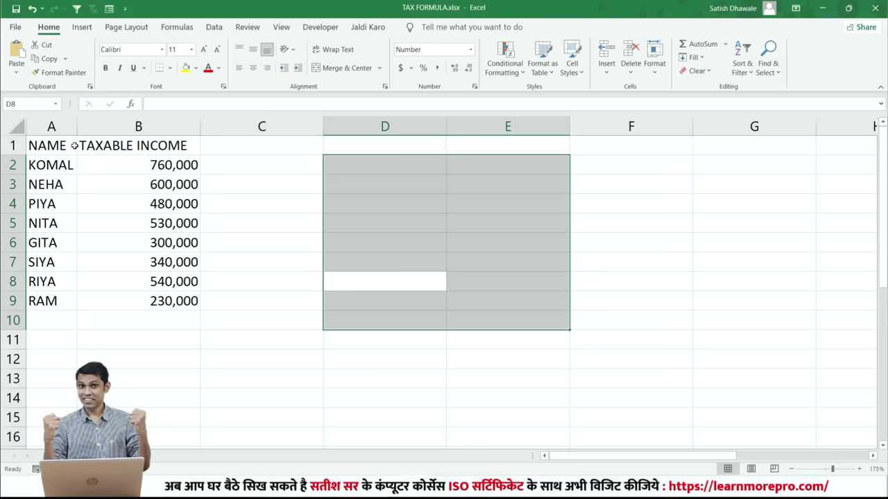
drag(61, 145, 166, 299)
key(Delete)
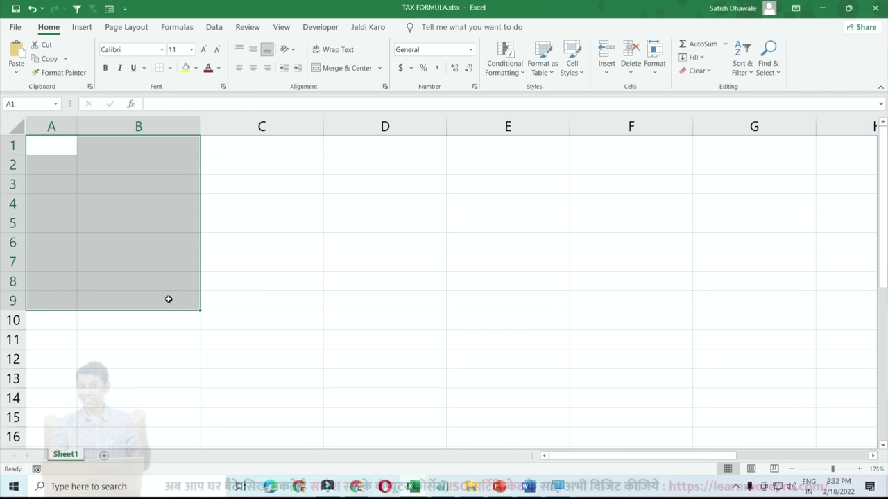
scroll(149, 285, up, 2)
drag(91, 128, 153, 127)
Type the header Name in cell A1
click(124, 152)
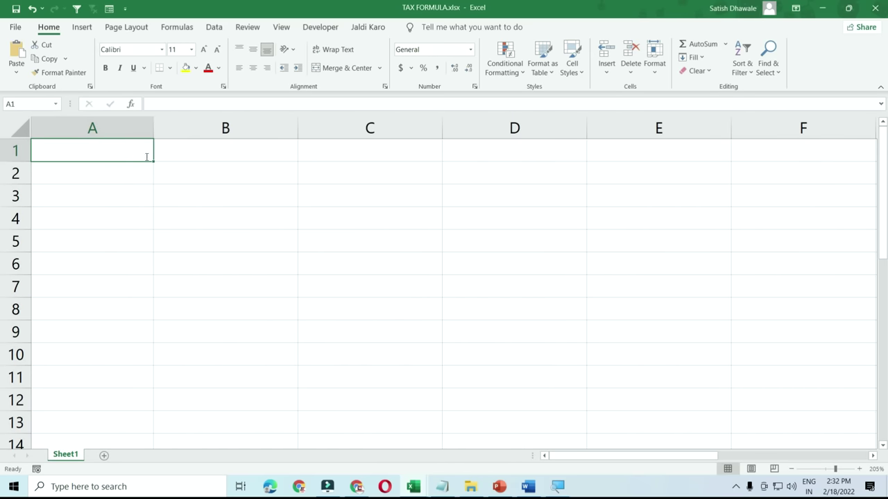
text(M)
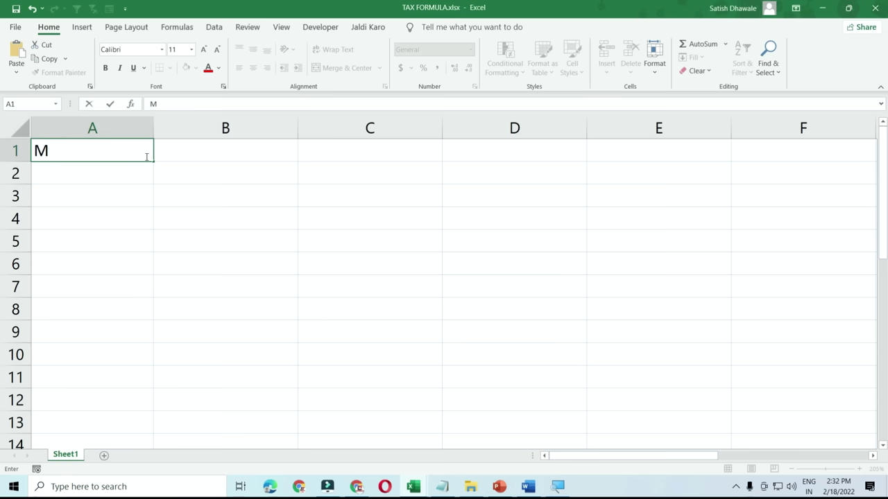
text(u)
key(BackSpace)
text(nAME)
key(Return)
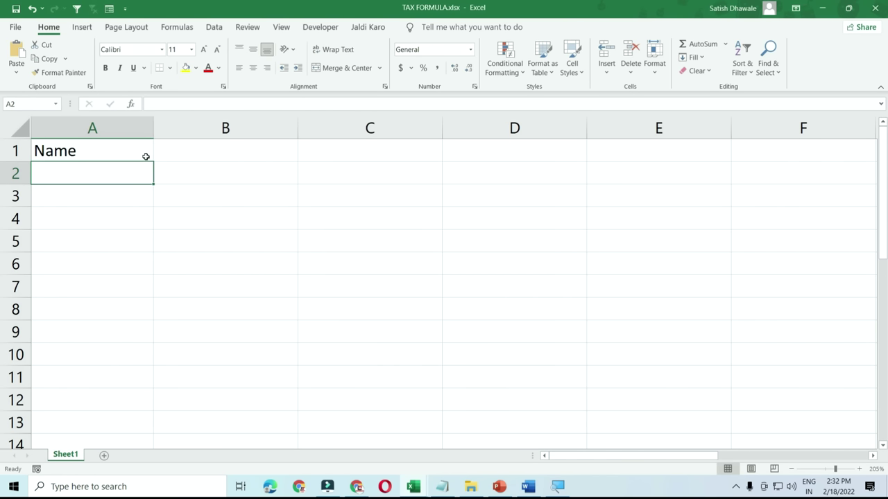
Enter three lowercase full names in A2:A4
text(Satis)
key(BackSpace)
key(BackSpace)
key(BackSpace)
key(BackSpace)
key(BackSpace)
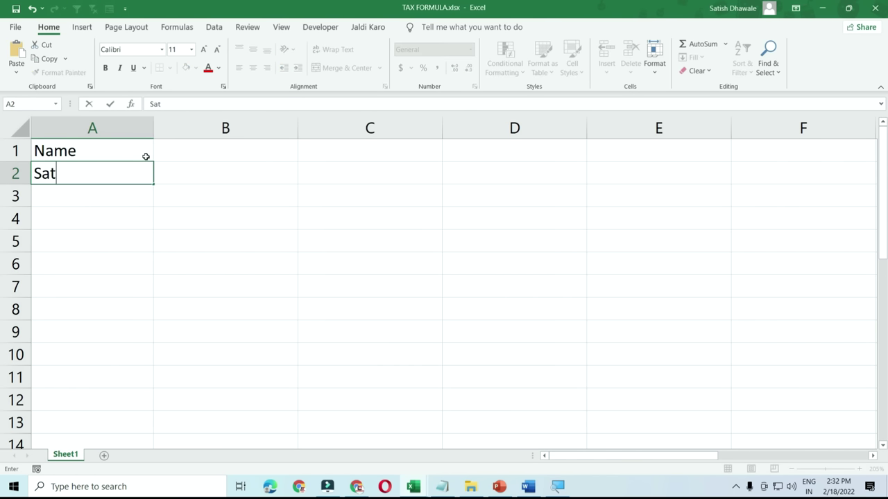
text(SAT)
key(BackSpace)
key(BackSpace)
key(BackSpace)
text(satihs)
key(BackSpace)
key(BackSpace)
text(sh dhawale)
key(Return)
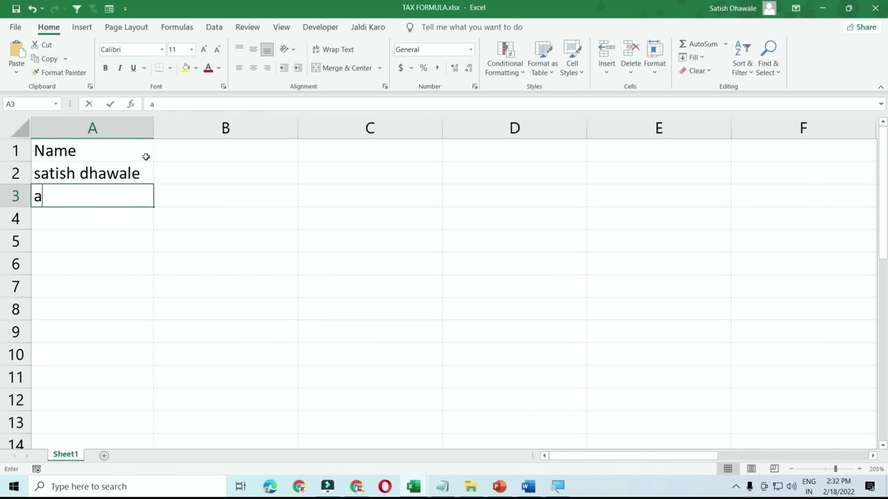
key(Return)
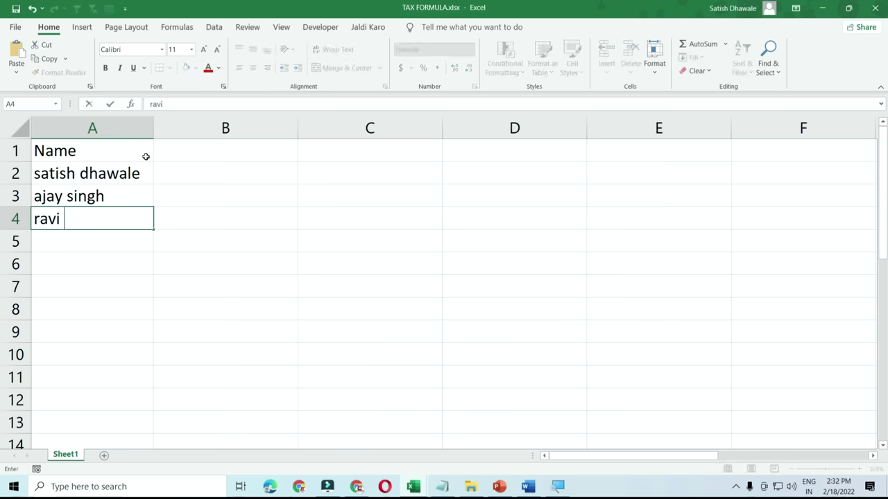
click(224, 148)
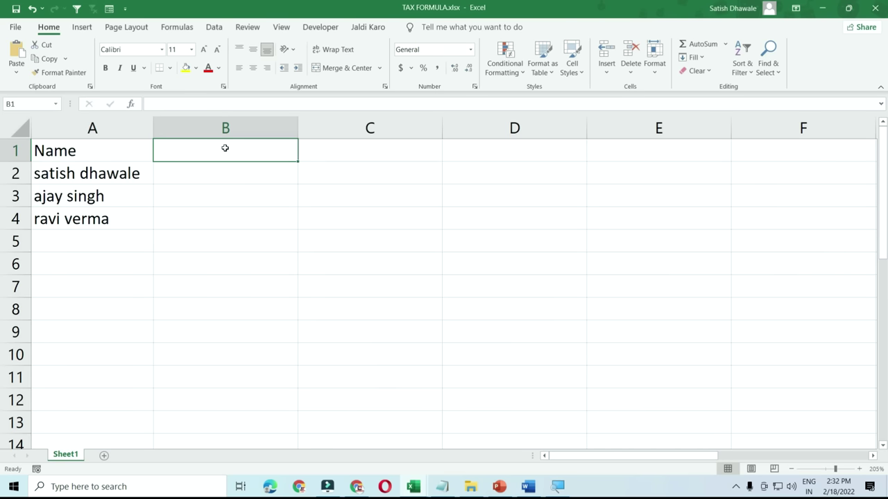
Flash Fill uppercase names into column B and capitalized names into column C
key(Return)
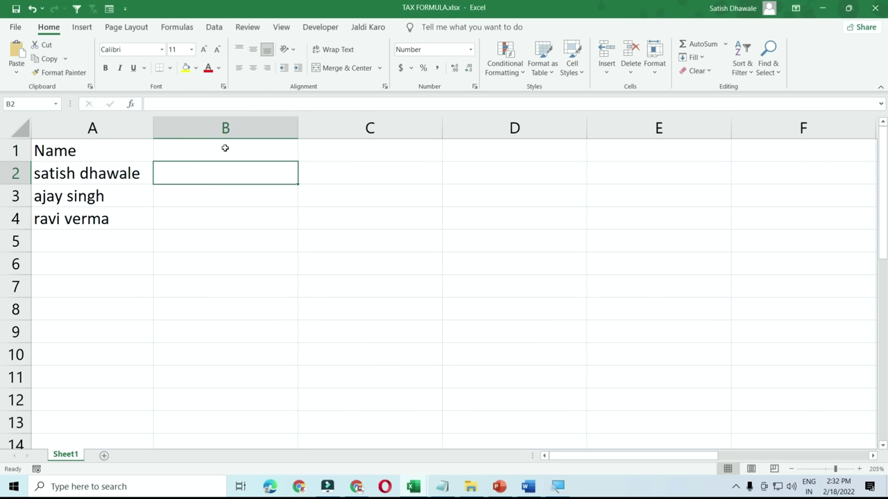
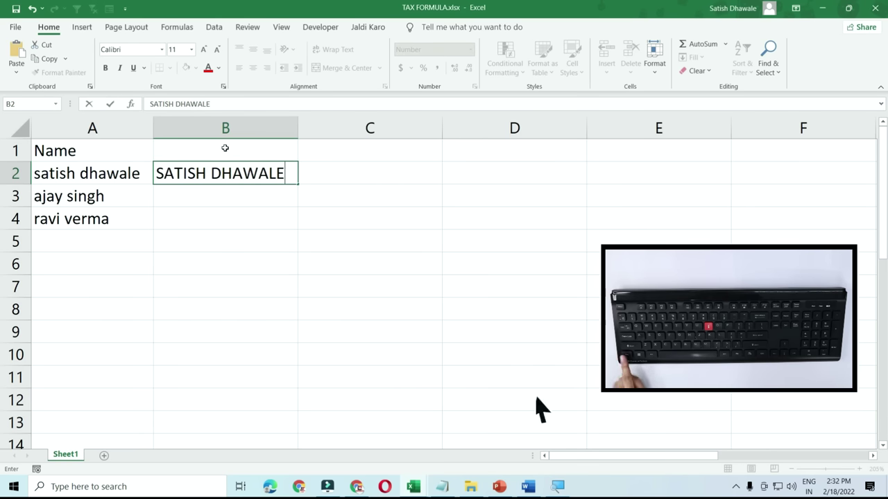
key(Return)
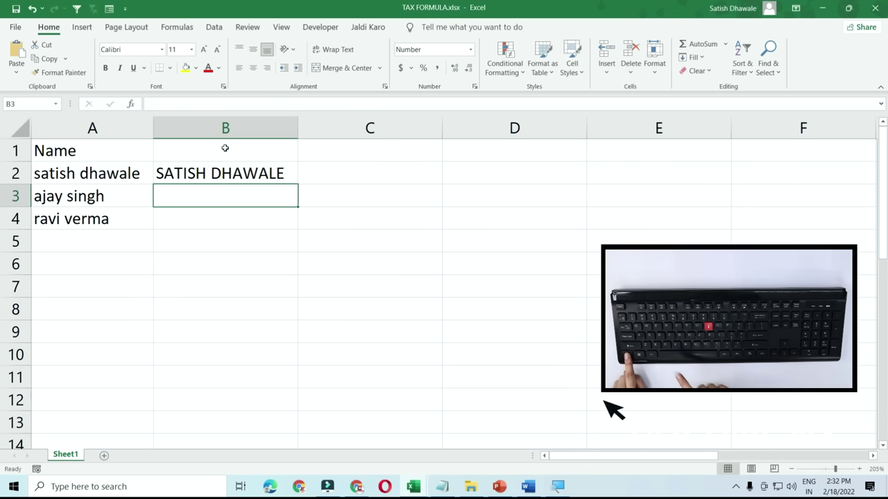
key(ctrl+e)
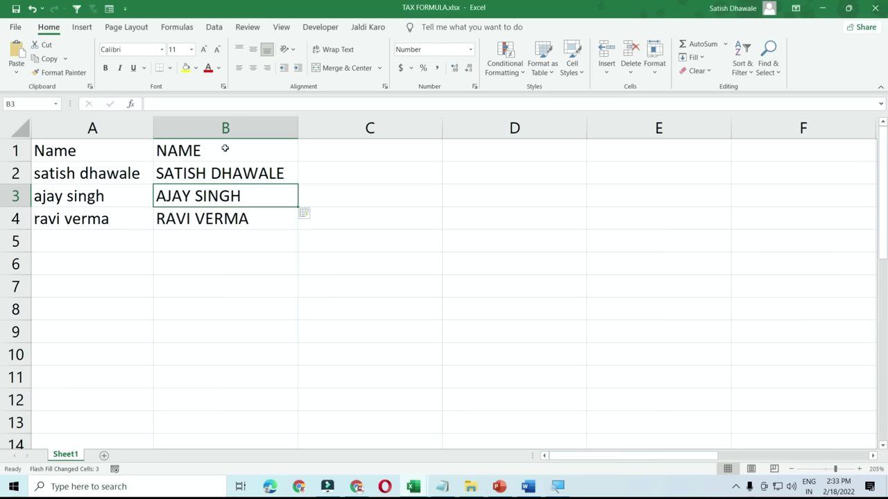
click(324, 175)
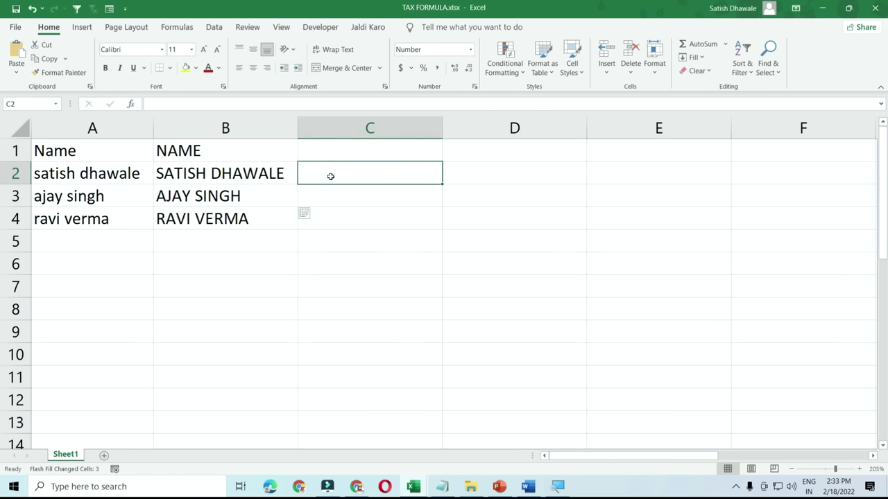
text(s)
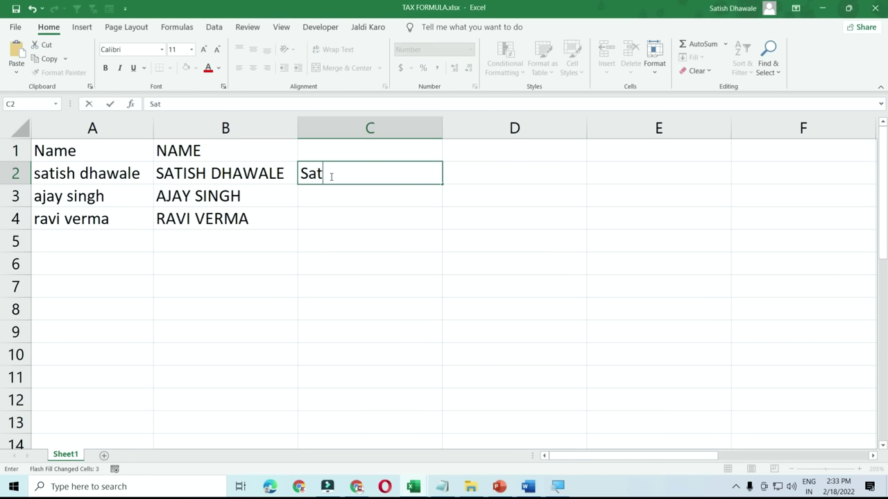
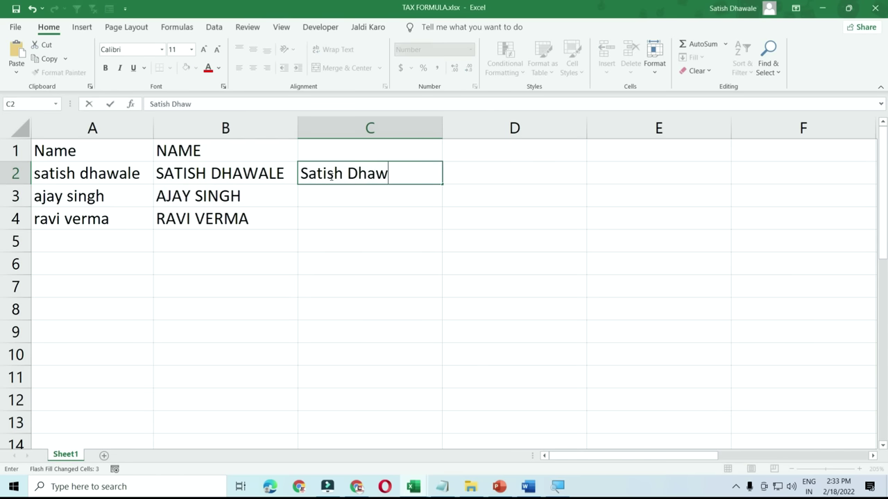
key(Return)
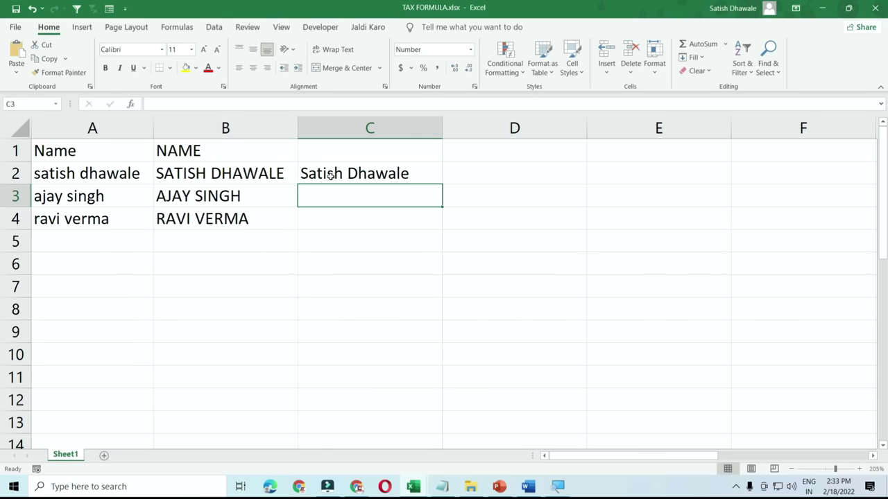
key(ctrl+e)
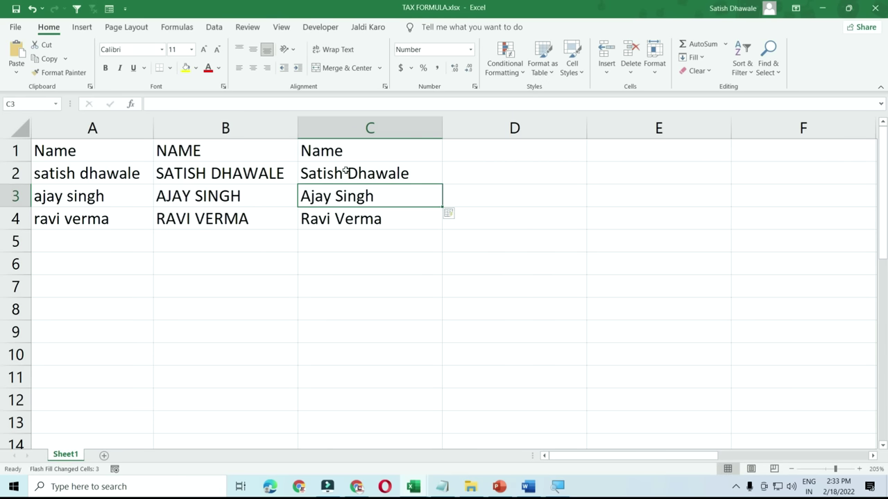
Flash Fill first names into column D, then clear them
click(501, 172)
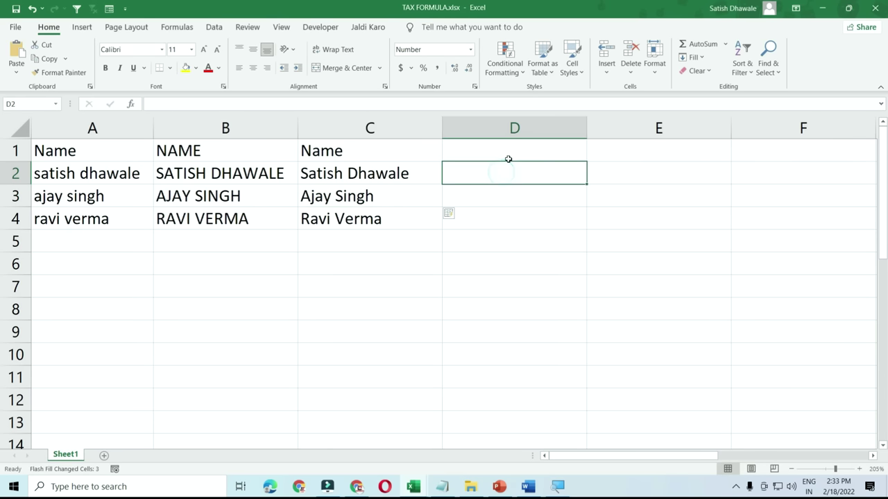
text(Satish)
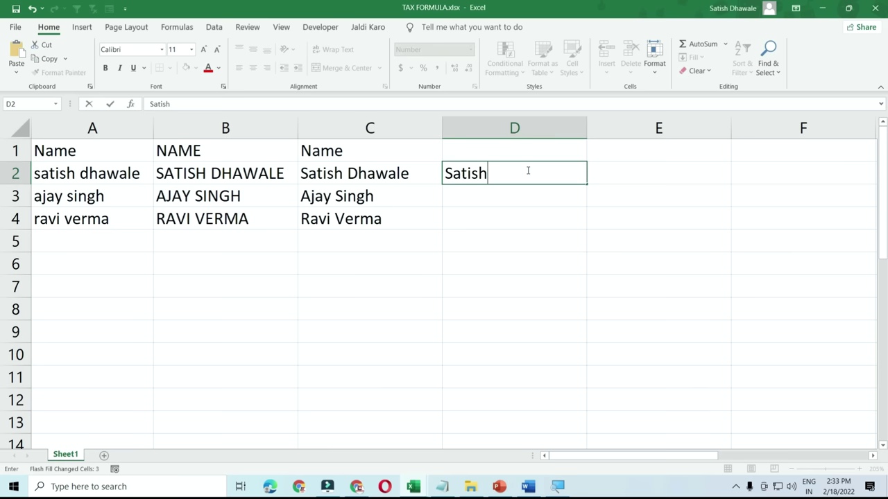
key(Return)
key(ctrl+e)
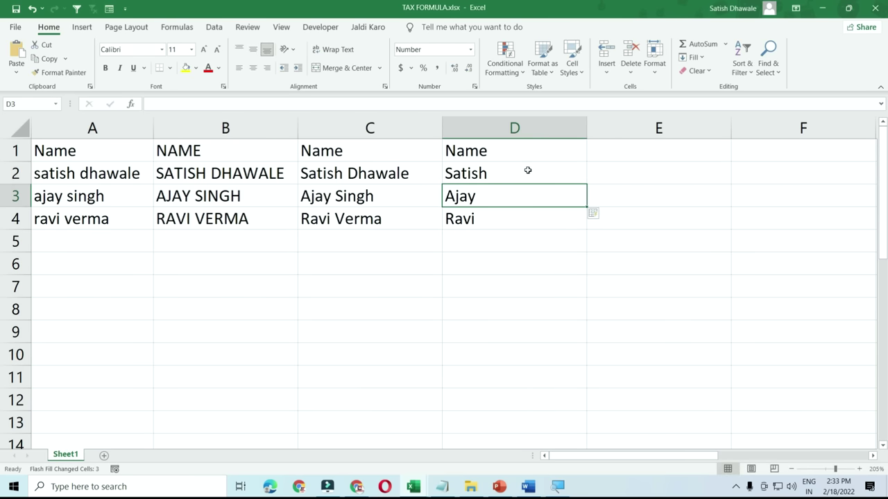
drag(527, 170, 519, 224)
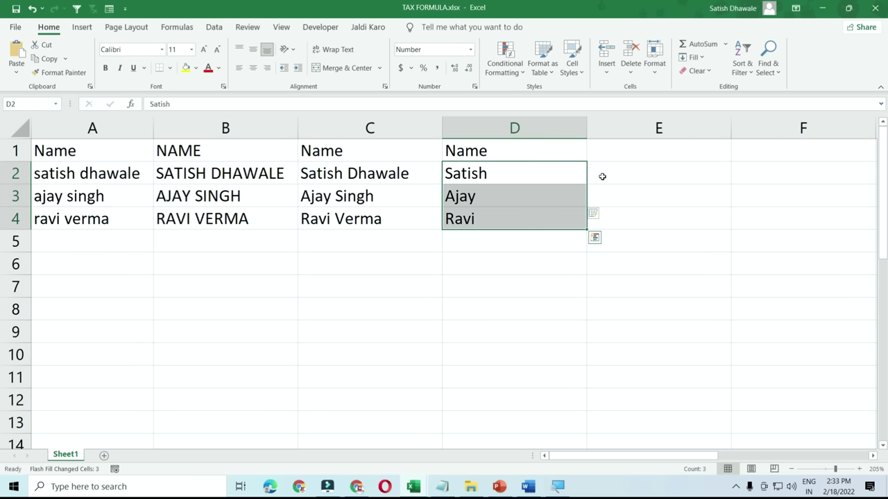
drag(483, 150, 489, 219)
key(Delete)
Flash Fill surnames into column D, then clear the whole A1:D4 table
click(494, 173)
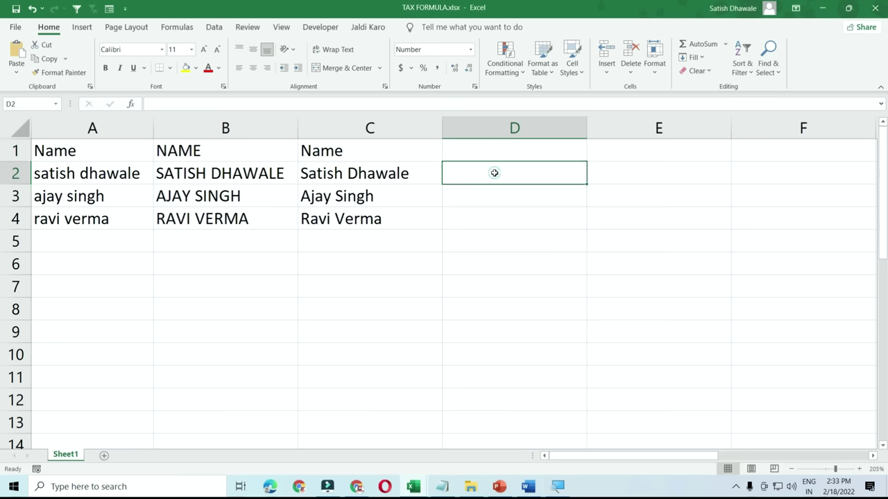
text(Dhawale)
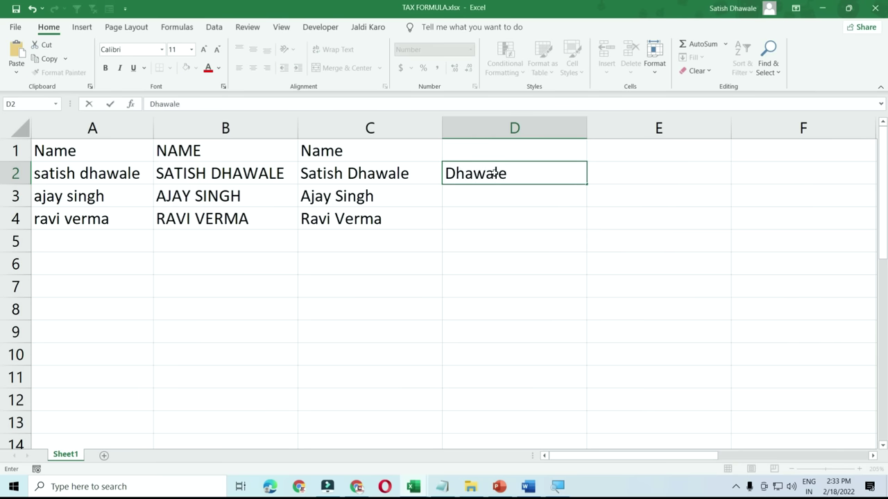
key(Return)
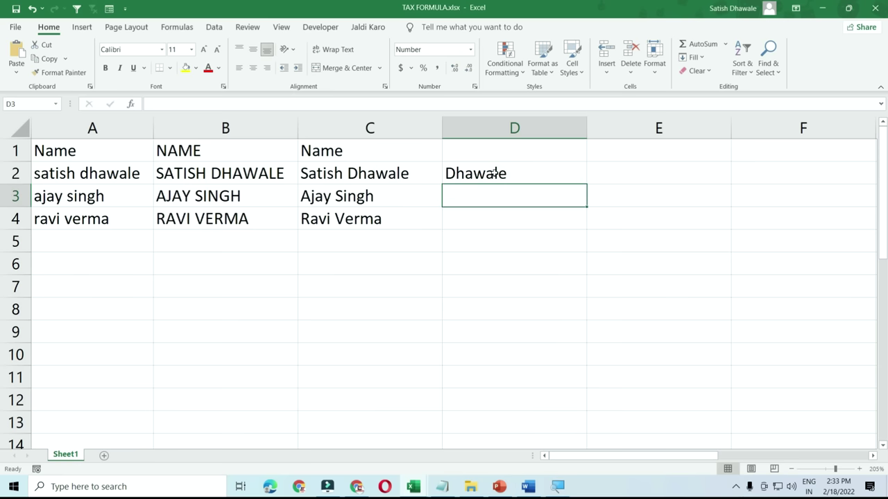
key(ctrl+e)
drag(512, 153, 38, 219)
key(Delete)
click(119, 237)
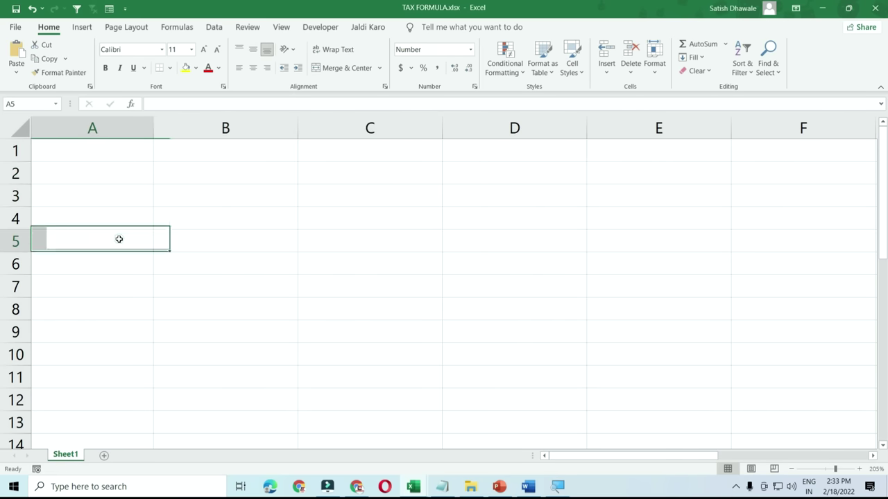
Insert a new line above the first paragraph and type CHAPTER
click(528, 486)
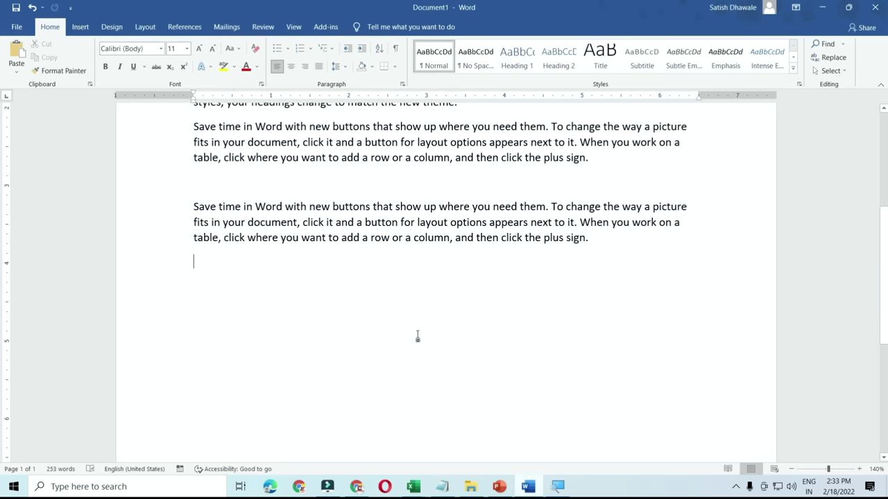
click(602, 239)
drag(602, 239, 194, 206)
scroll(164, 198, up, 5)
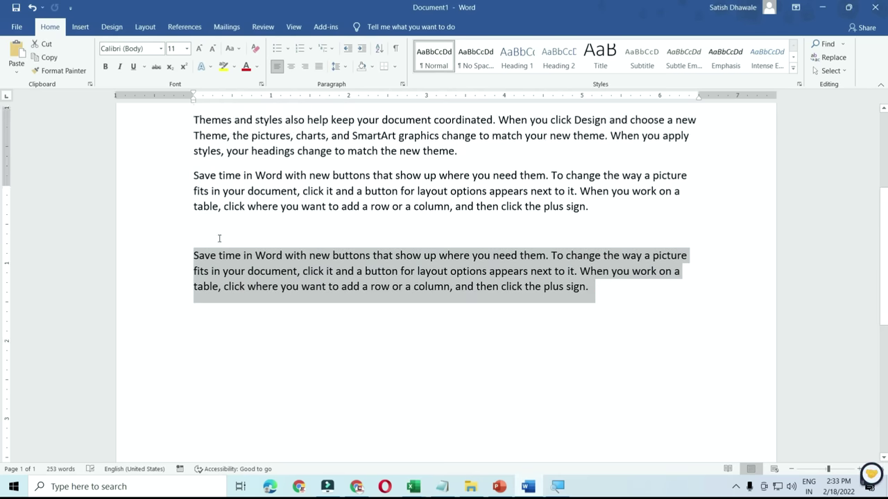
click(195, 205)
key(Return)
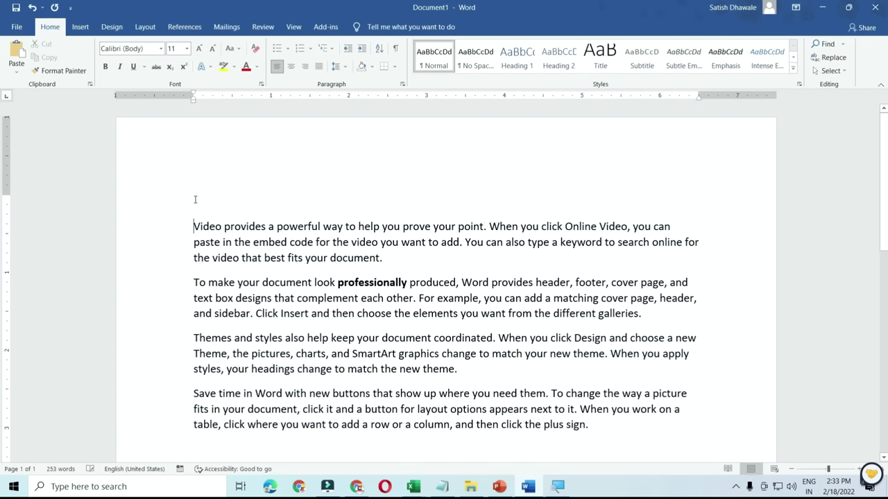
click(194, 201)
text(CHAPTER)
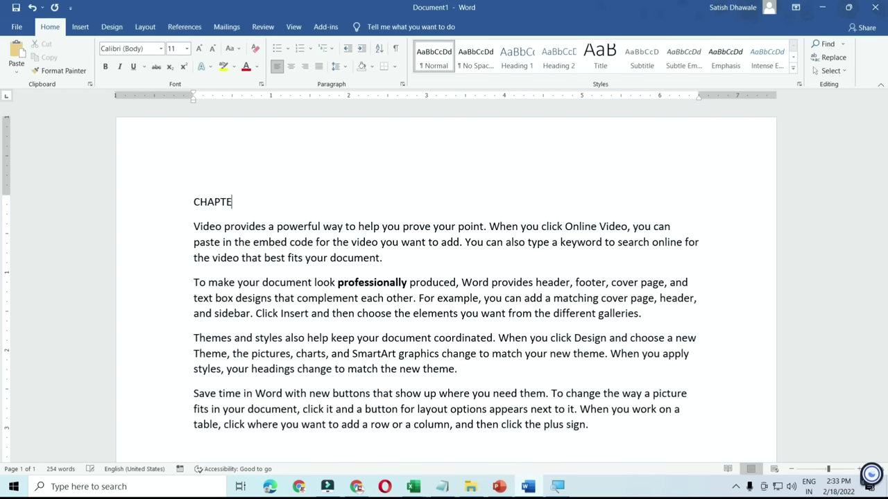
Centre the CHAPTER heading line on the page
triple_click(209, 202)
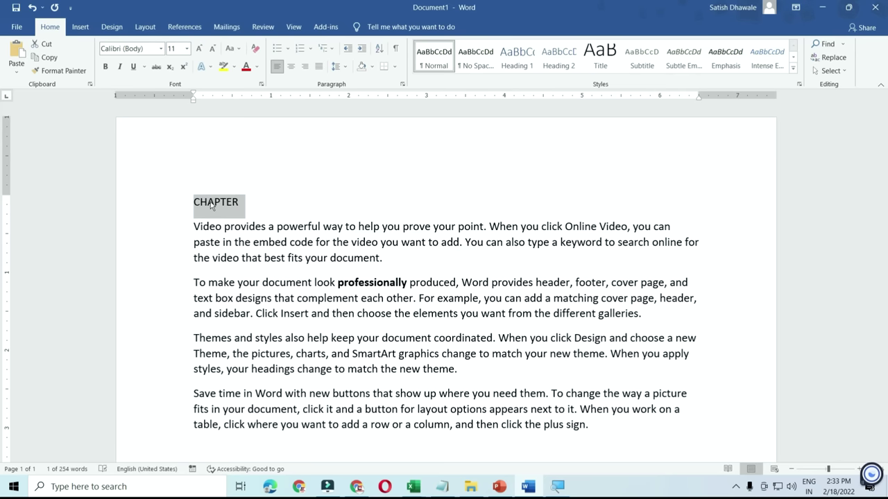
click(269, 201)
triple_click(247, 201)
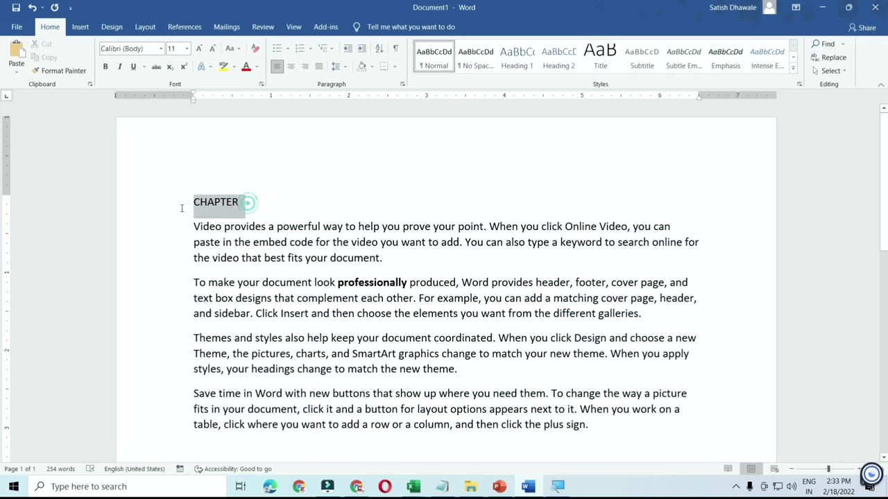
key(ctrl+e)
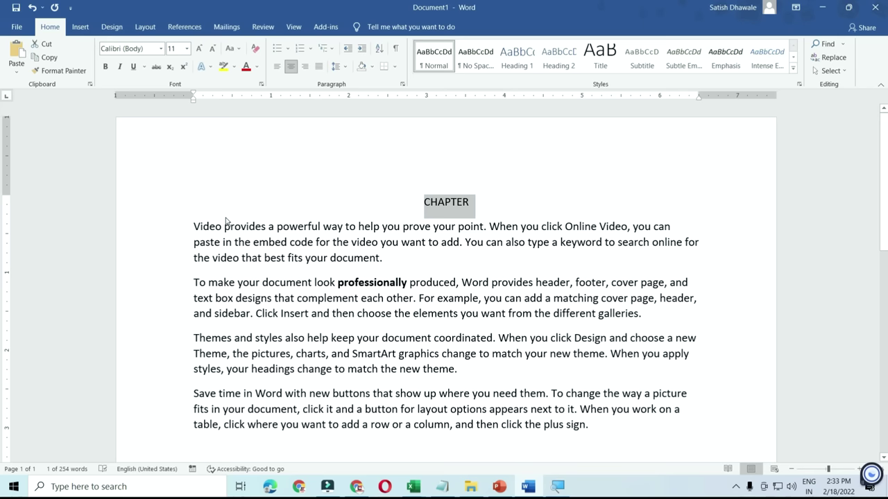
click(294, 247)
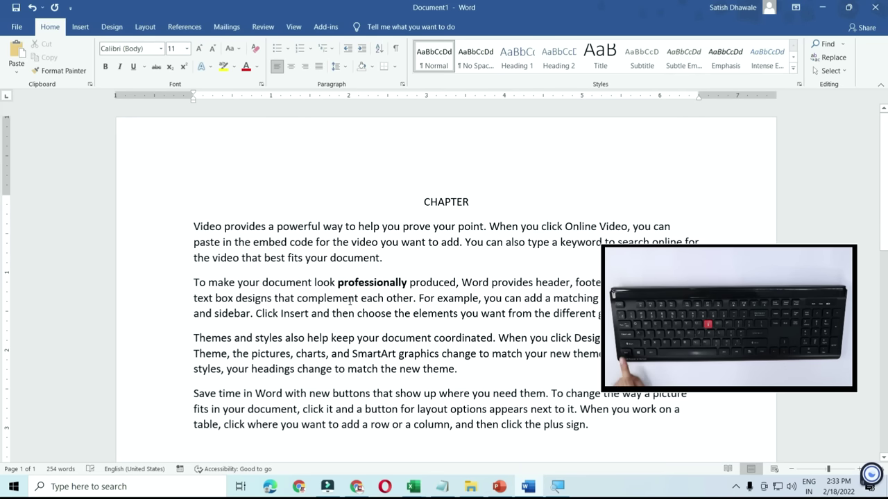
key(ctrl+f)
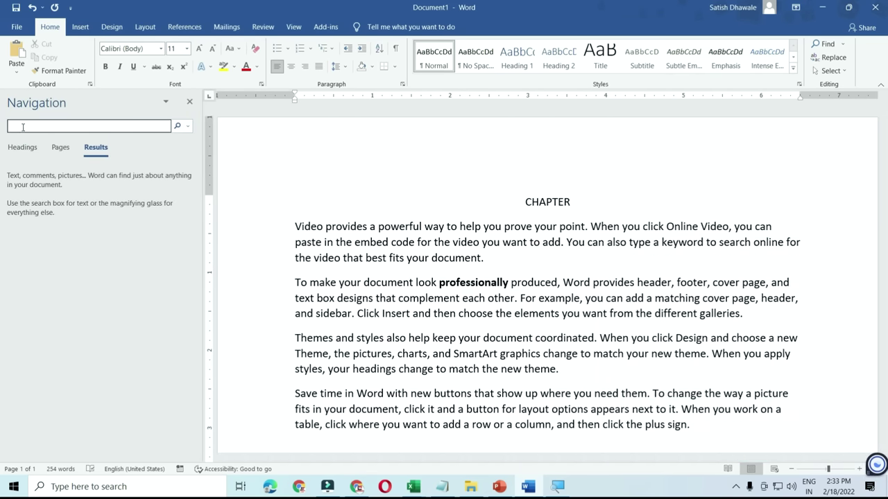
text(SMA)
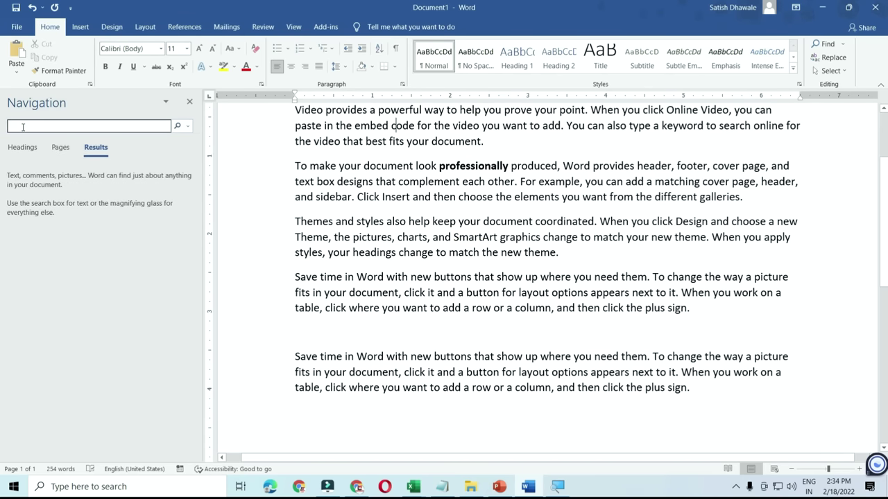
text(Word)
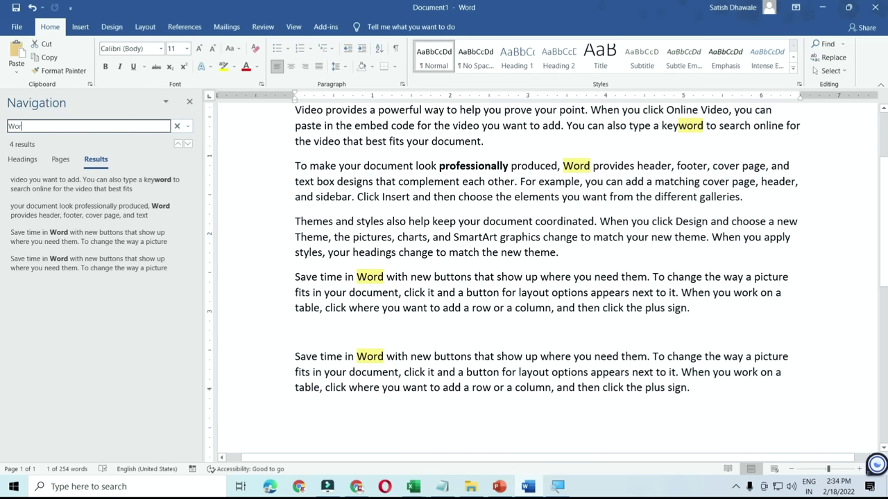
key(BackSpace)
key(BackSpace)
key(BackSpace)
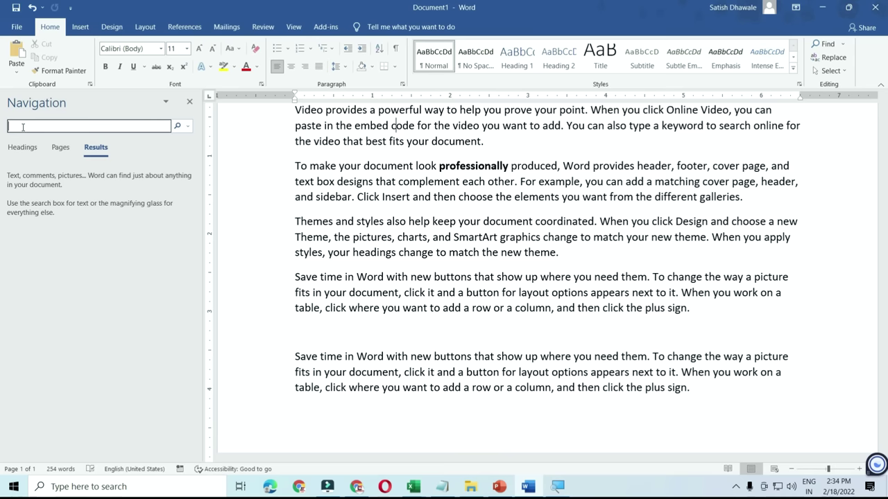
click(189, 102)
Type a short 'is good boy' sample sentence on a new line below the last paragraph
scroll(274, 187, up, 3)
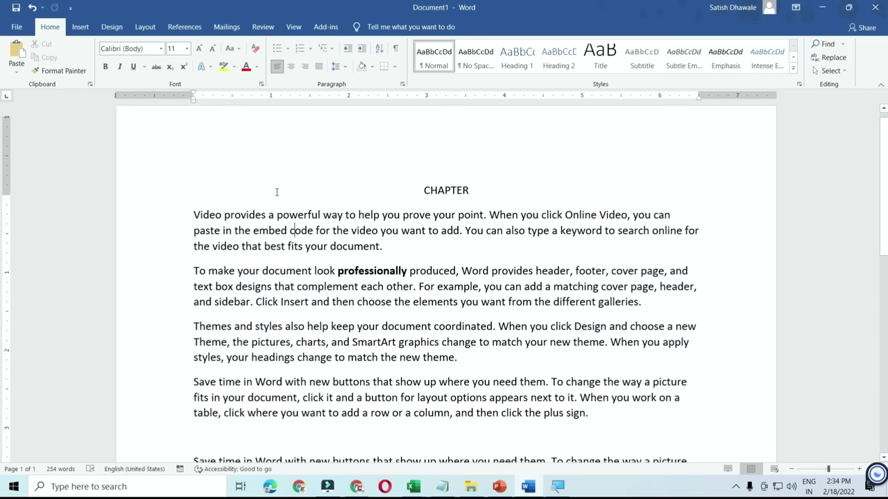
scroll(472, 413, down, 4)
scroll(478, 404, up, 4)
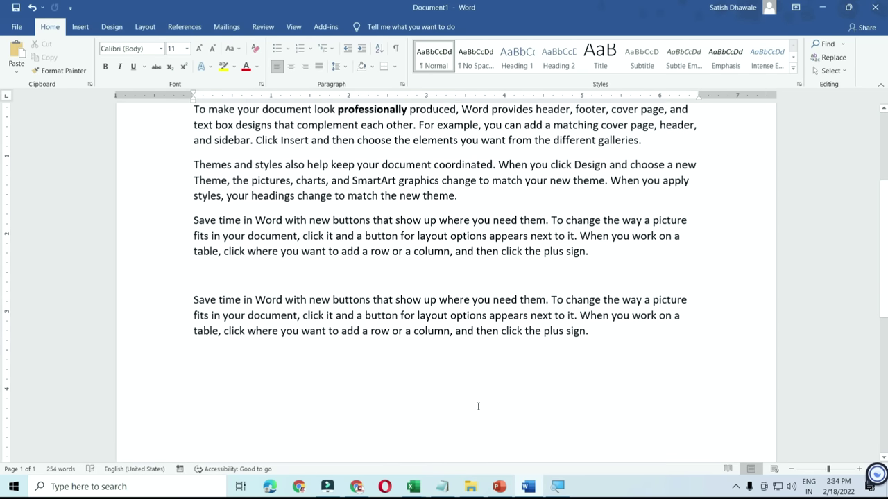
scroll(307, 367, down, 4)
click(307, 367)
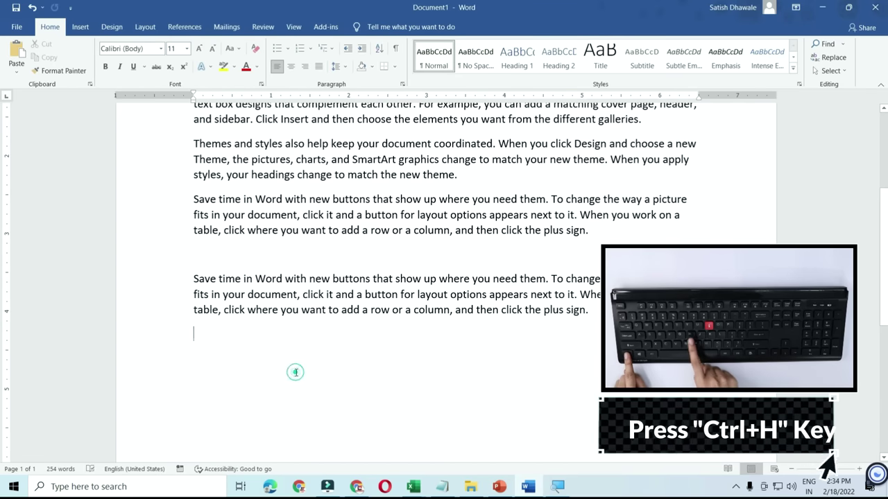
key(Return)
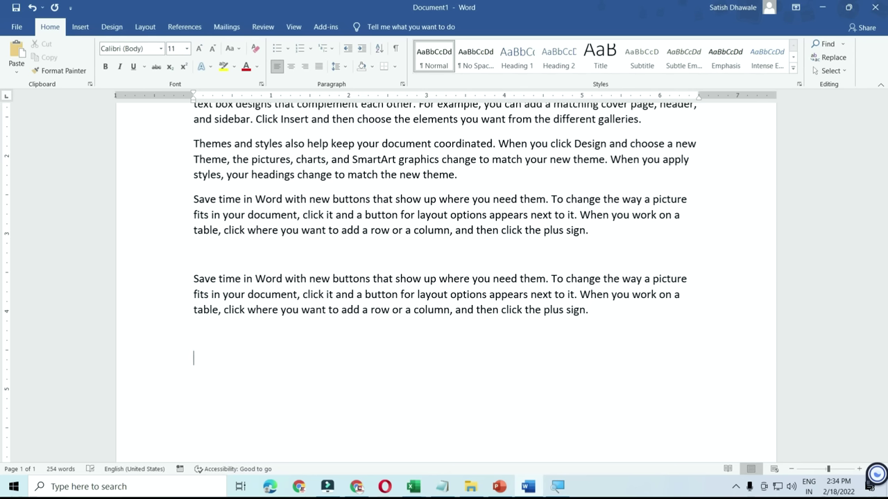
text(Anil is good boy)
key(Return)
Copy the sample sentence and paste it to make four identical lines
key(Up)
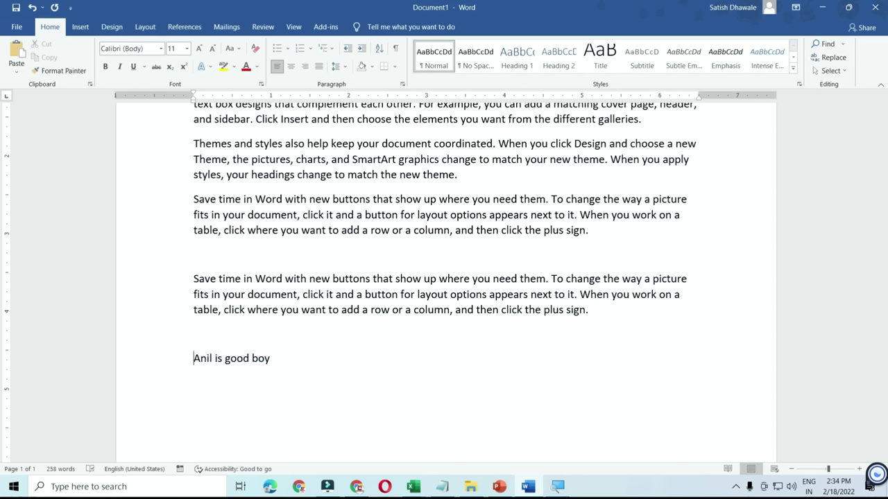
key(shift+Down)
key(ctrl+c)
click(296, 372)
key(ctrl+v)
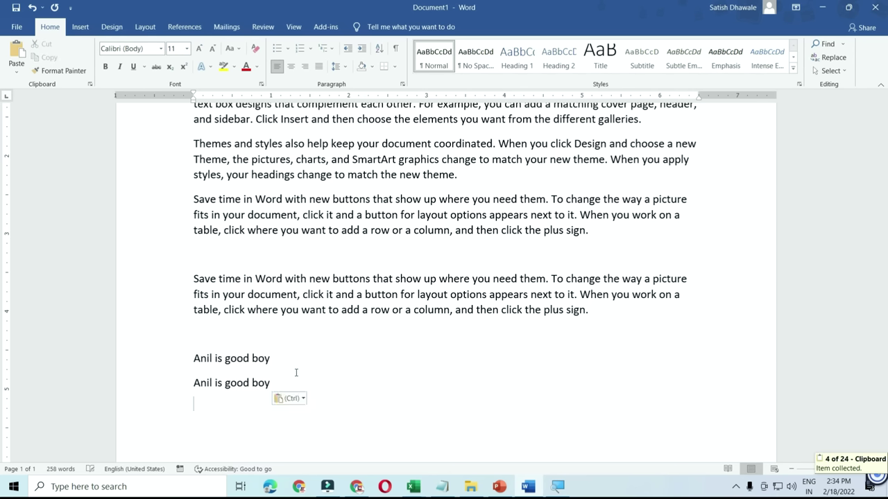
key(ctrl+v)
key(ctrl+v)
scroll(297, 371, down, 3)
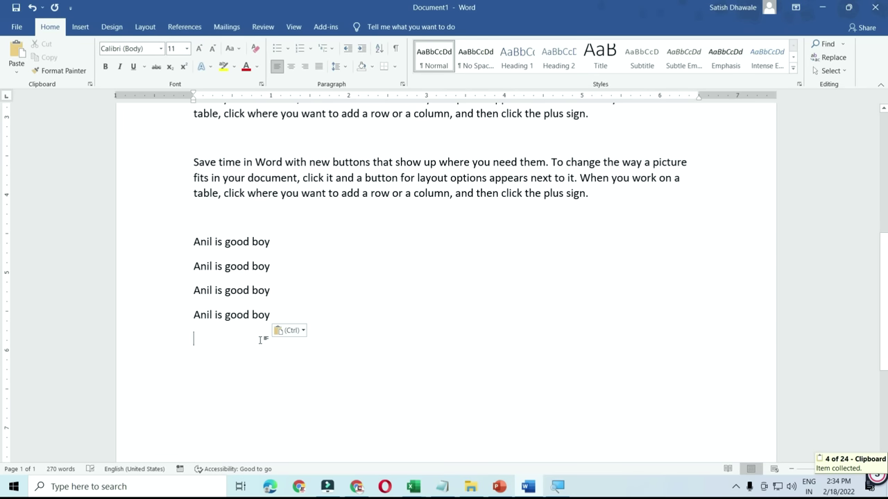
click(197, 243)
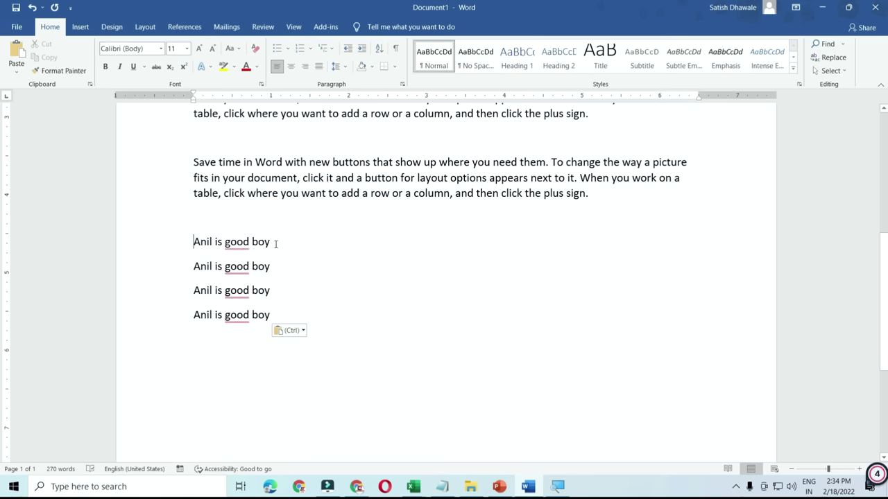
Replace every 'good' with 'bad' using Find and Replace
key(ctrl+h)
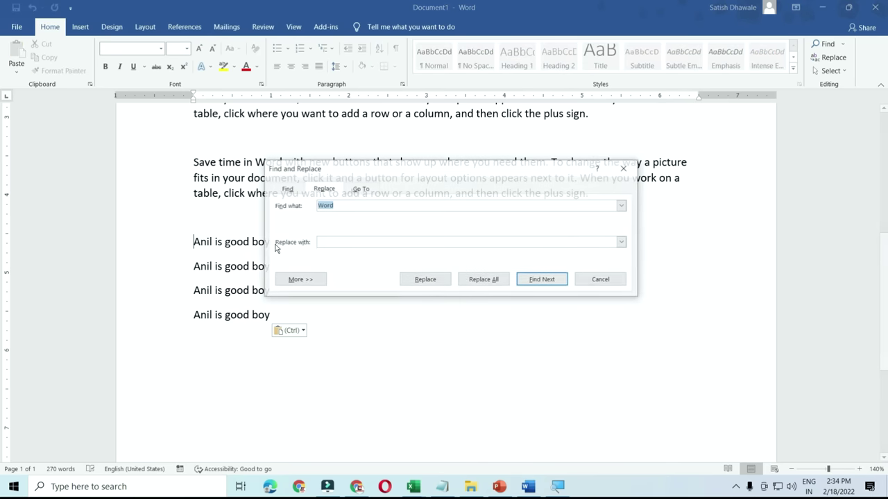
drag(336, 176, 425, 190)
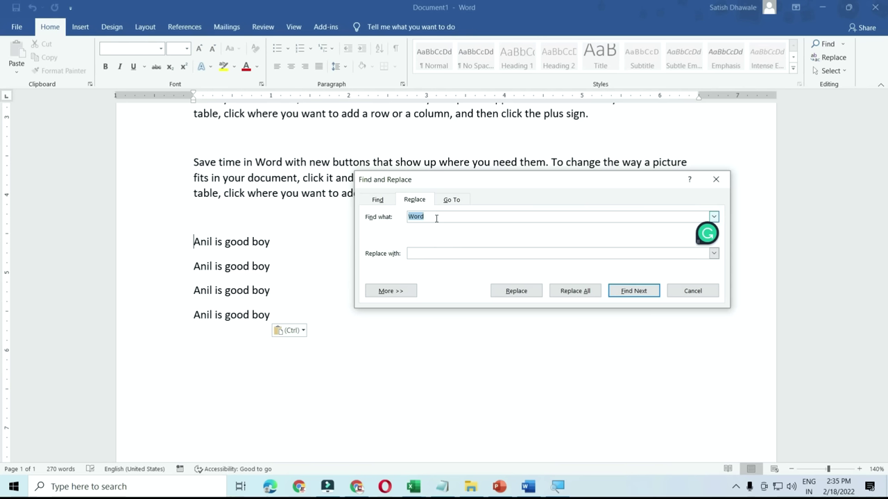
key(BackSpace)
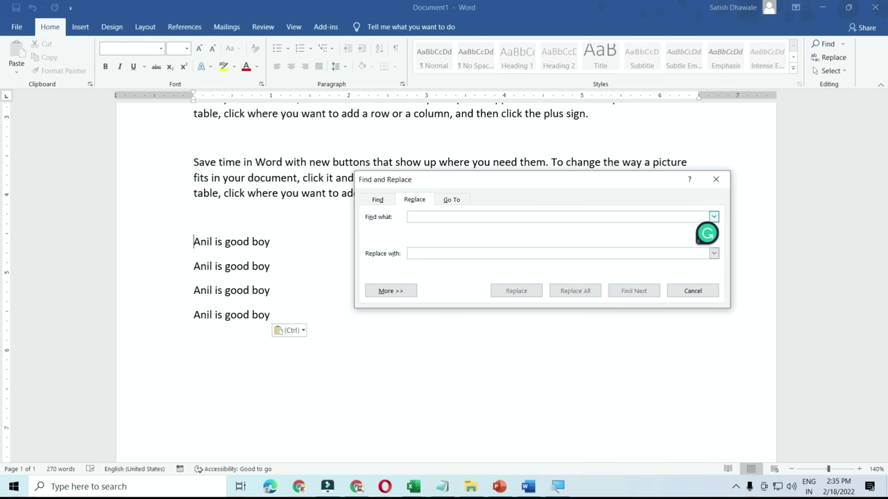
text(G)
key(BackSpace)
text(good)
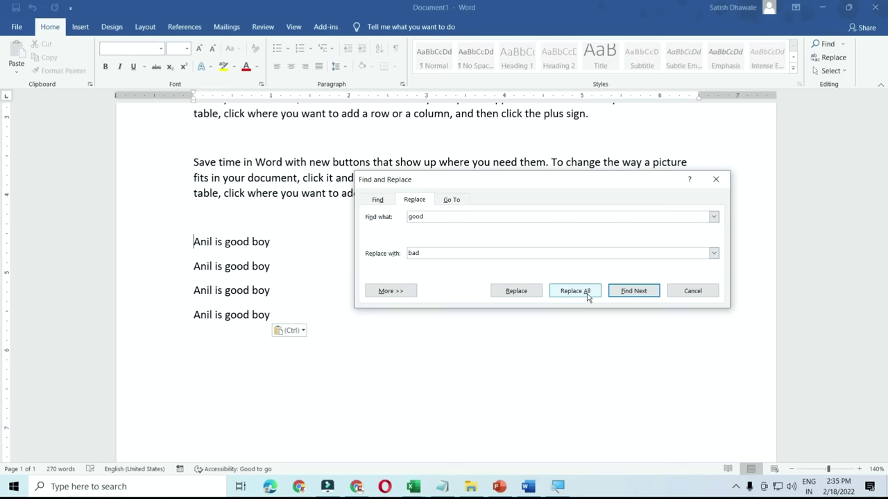
click(588, 295)
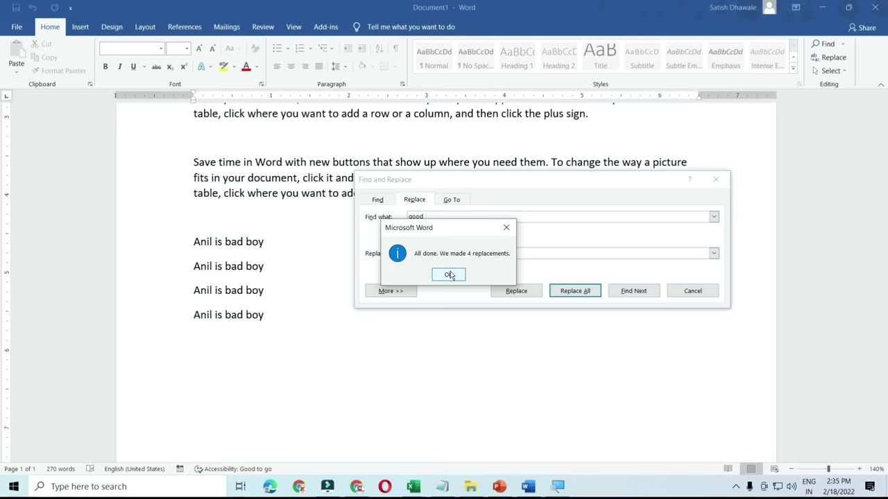
click(449, 276)
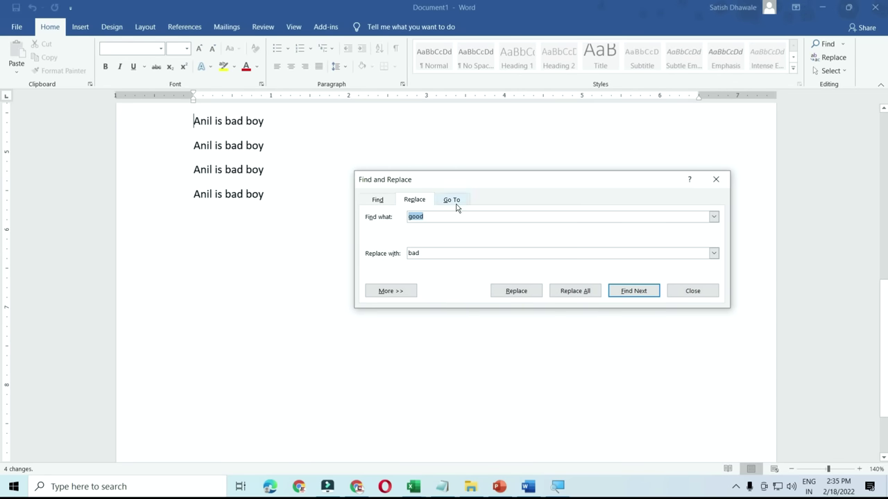
Replace every 'boy' with 'girl' and close the Find and Replace dialog
key(BackSpace)
text(boy)
key(Tab)
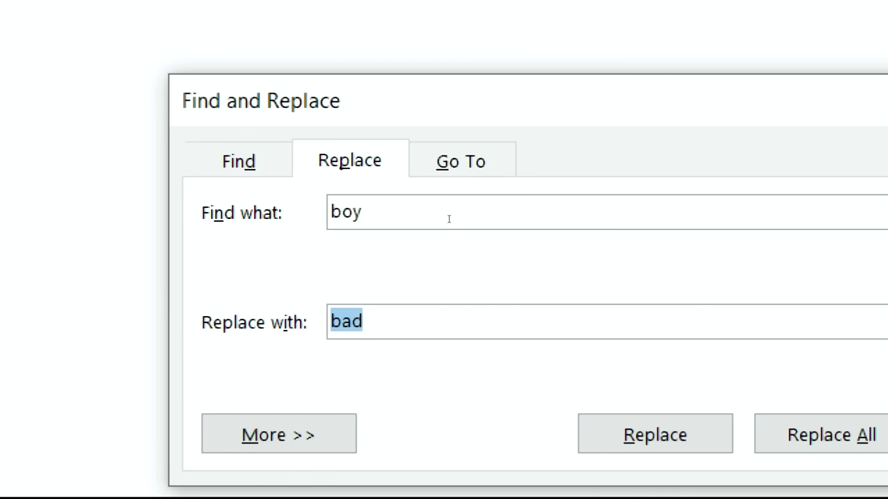
text(girl)
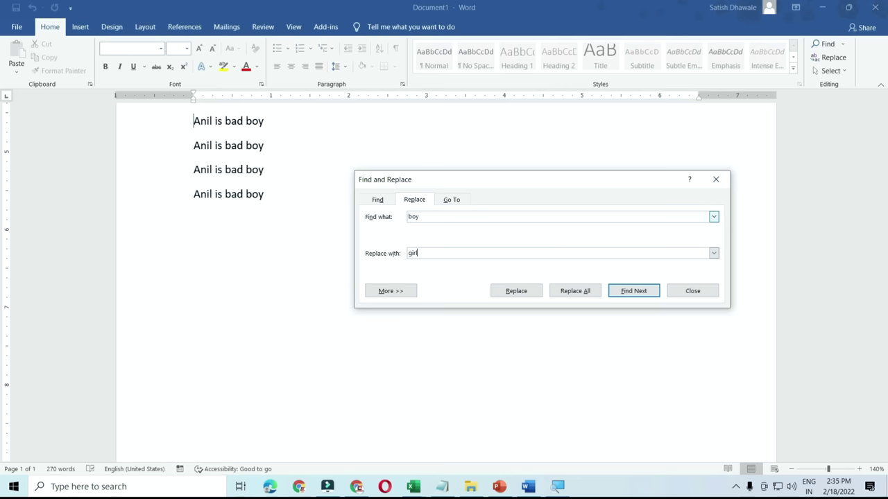
click(765, 395)
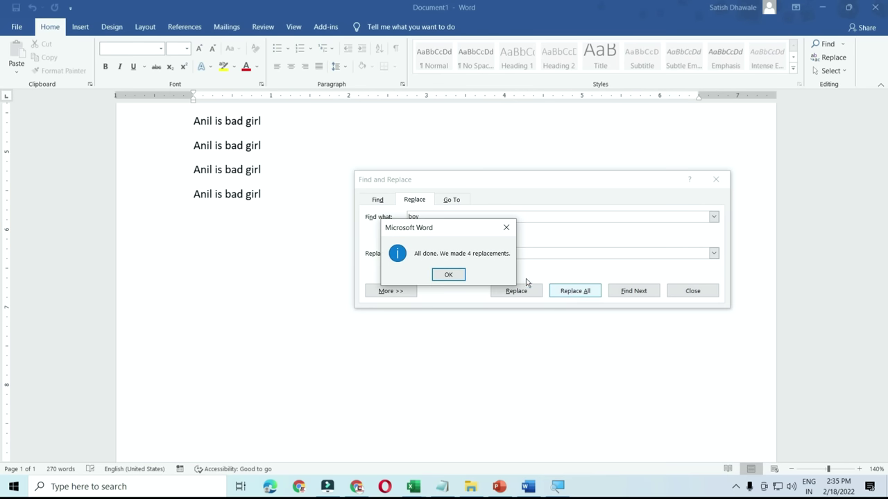
click(445, 273)
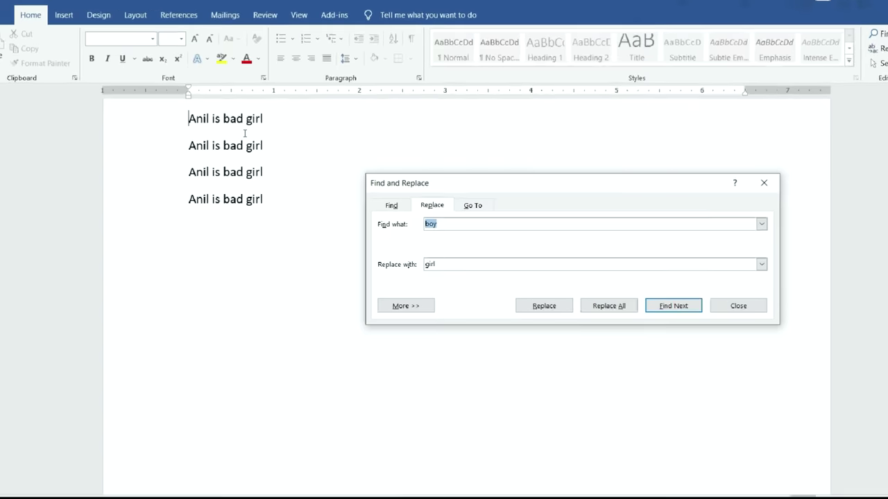
drag(434, 215, 390, 217)
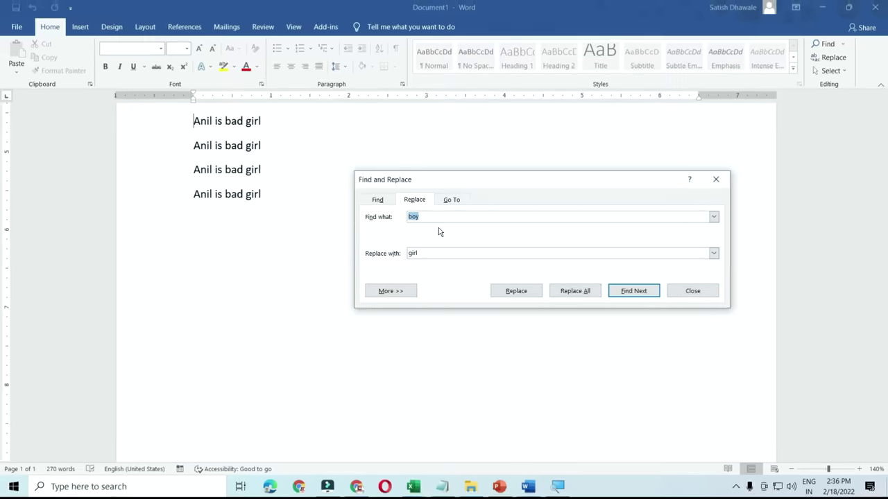
key(Escape)
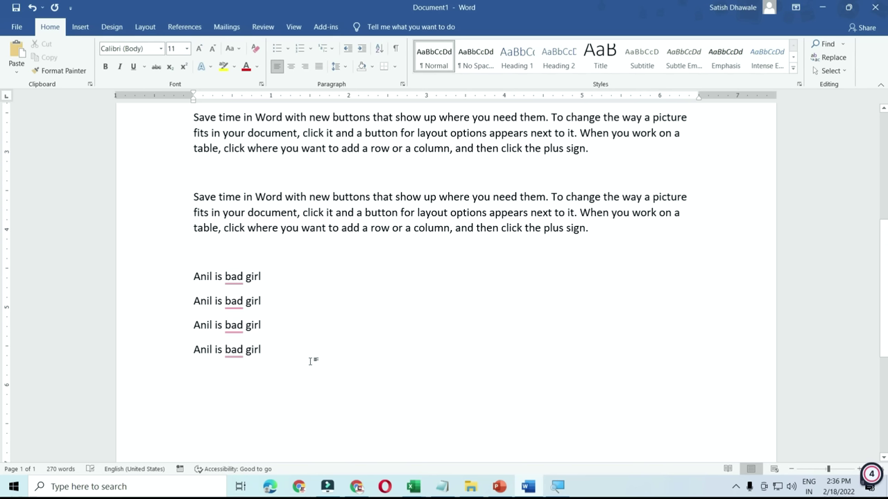
scroll(310, 361, up, 5)
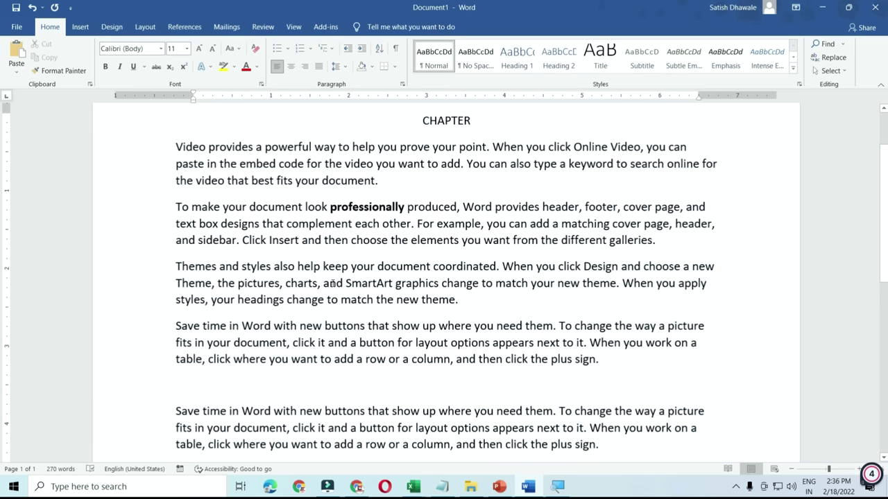
key(ctrl+g)
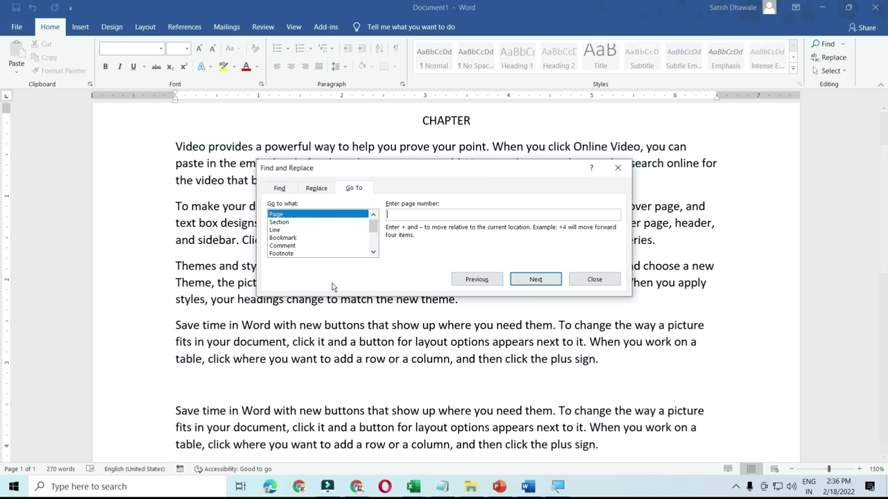
key(Escape)
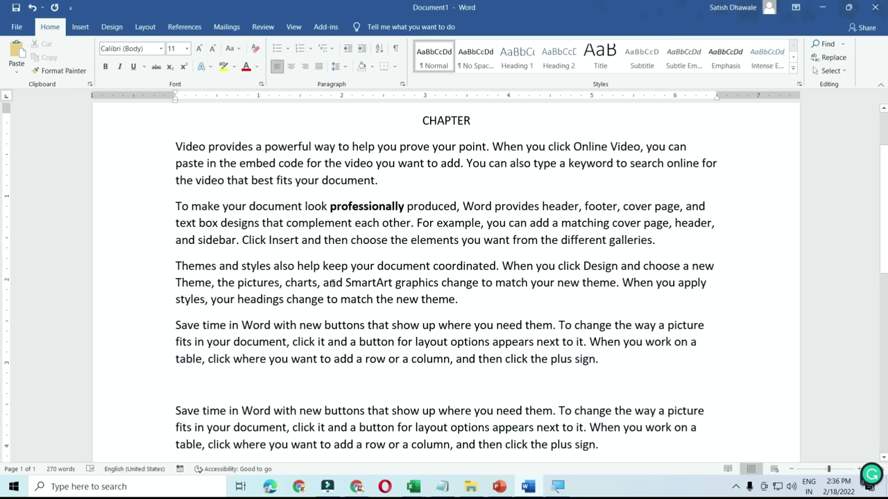
key(ctrl+g)
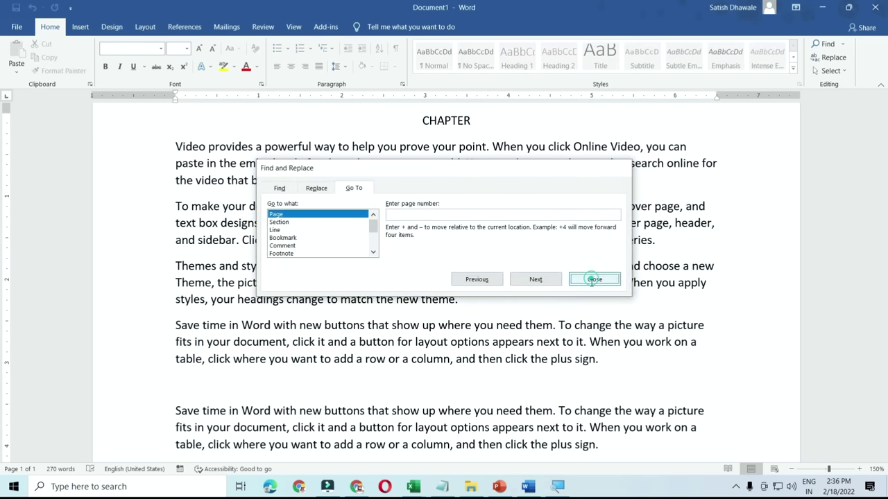
click(590, 283)
key(ctrl+g)
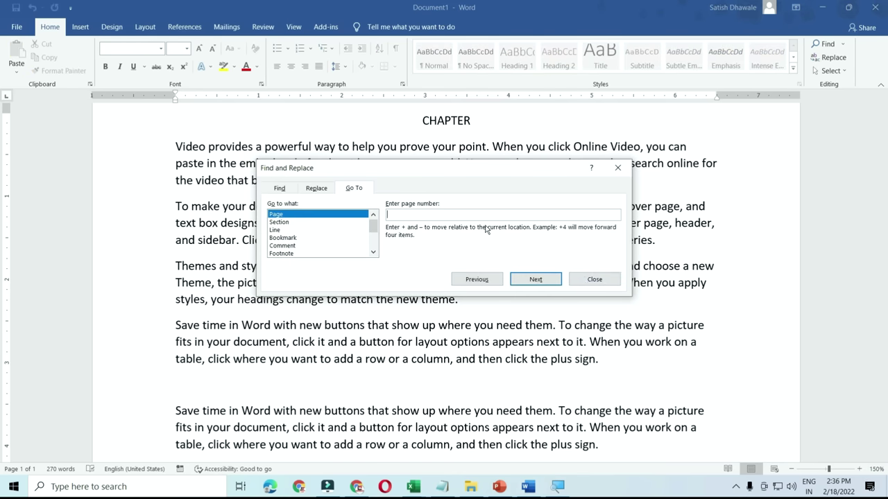
text(2)
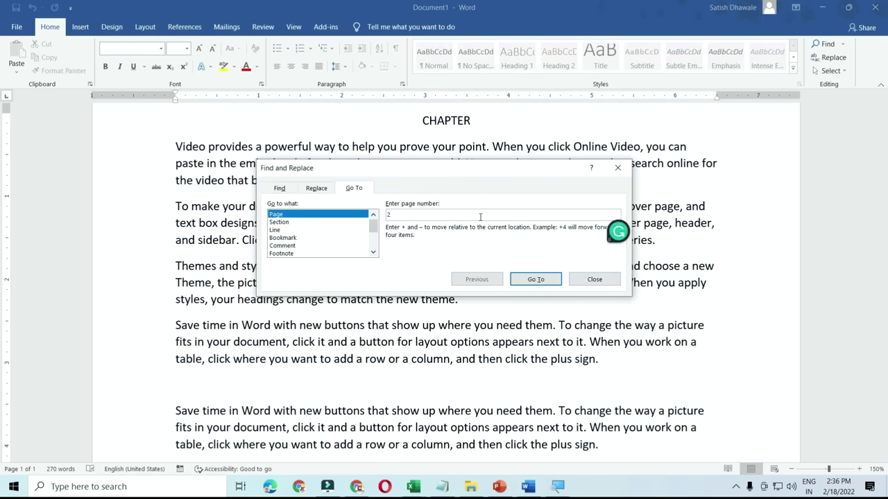
key(Escape)
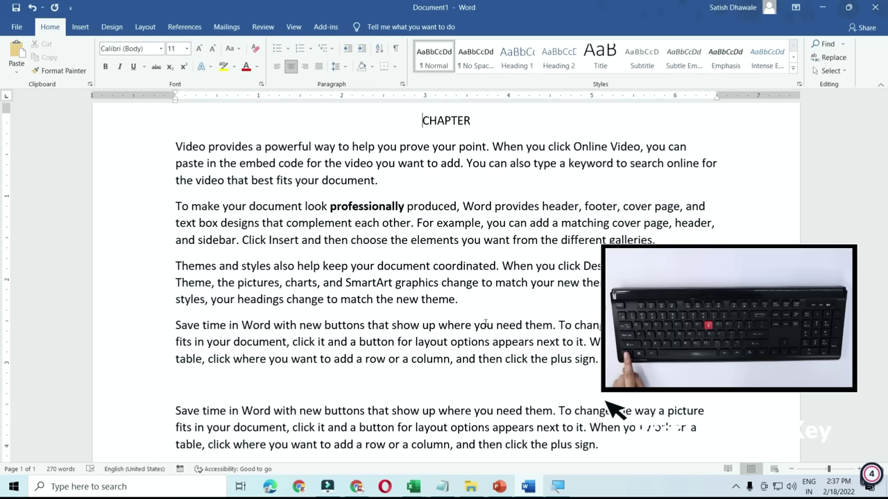
Italicise the first 'Save time in Word' paragraph with Ctrl+I
double_click(173, 327)
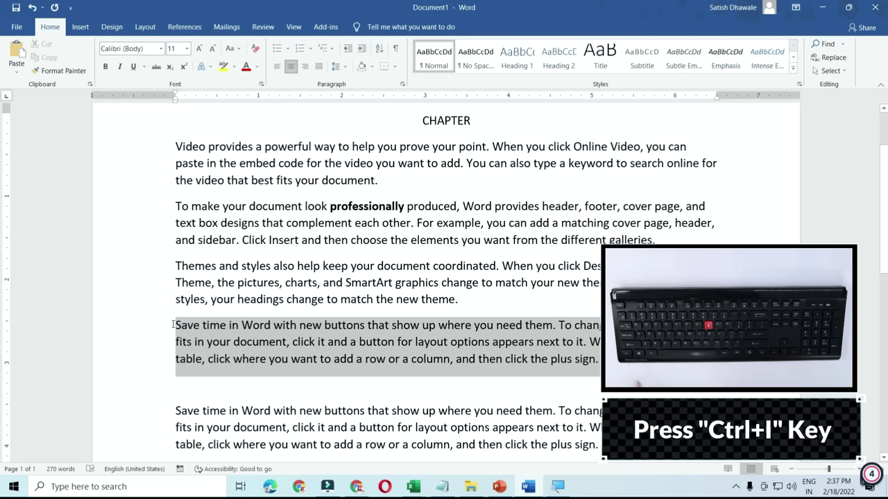
key(ctrl+i)
key(ctrl+i)
key(ctrl+i)
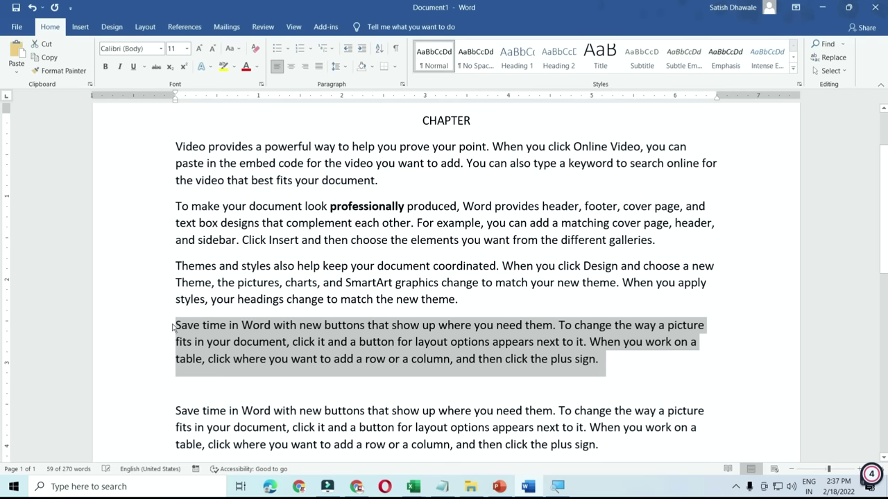
key(ctrl+i)
key(ctrl+i)
key(ctrl+i)
key(ctrl+i)
key(ctrl+i)
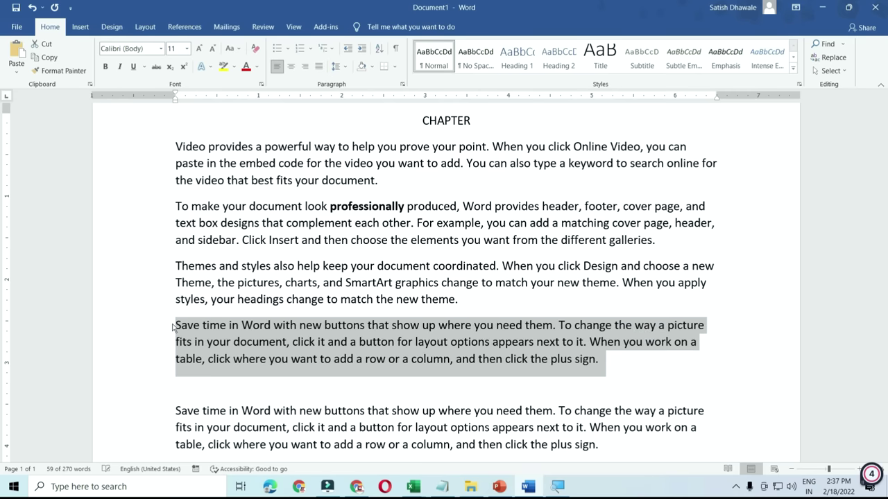
key(ctrl+i)
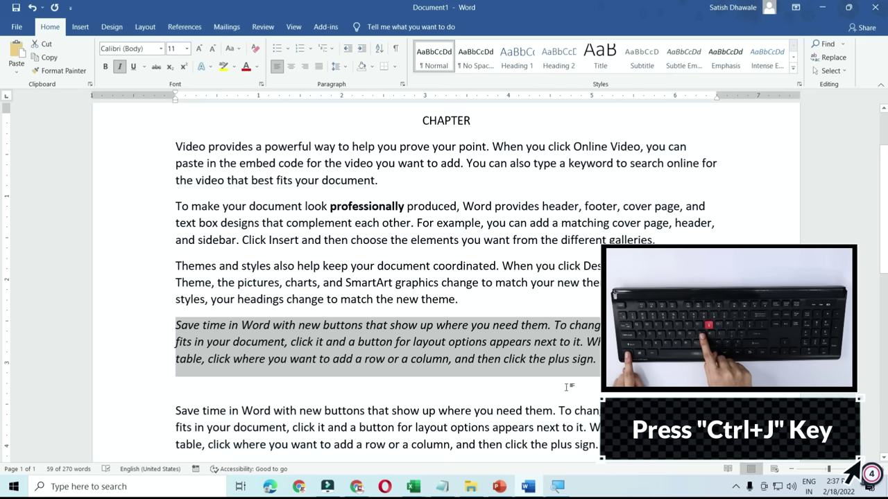
click(599, 360)
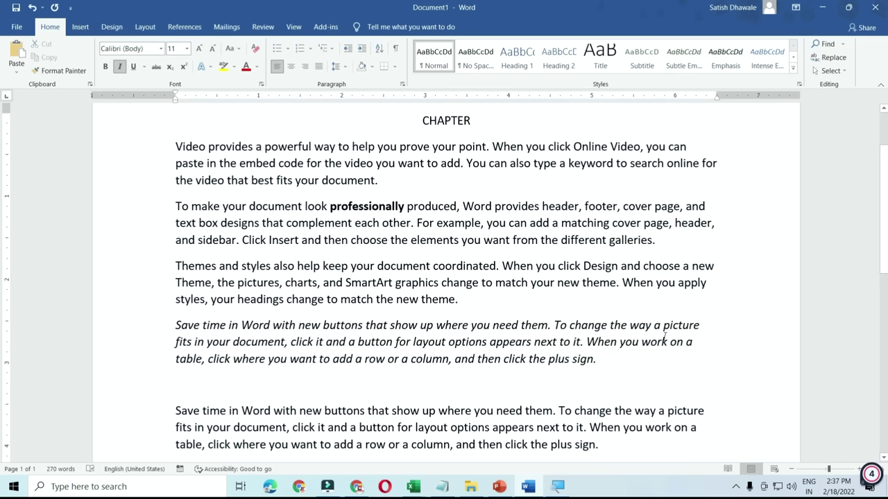
Justify all body paragraphs below the CHAPTER heading with Ctrl+J
scroll(651, 340, down, 2)
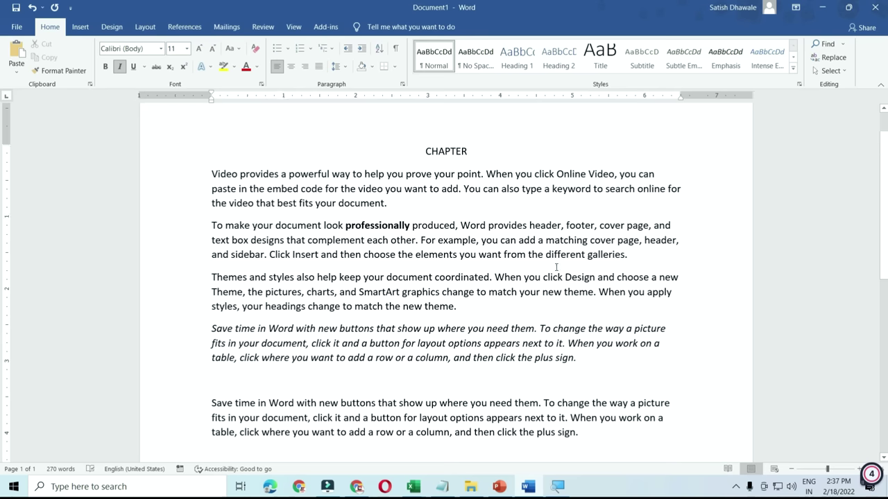
drag(582, 432, 212, 178)
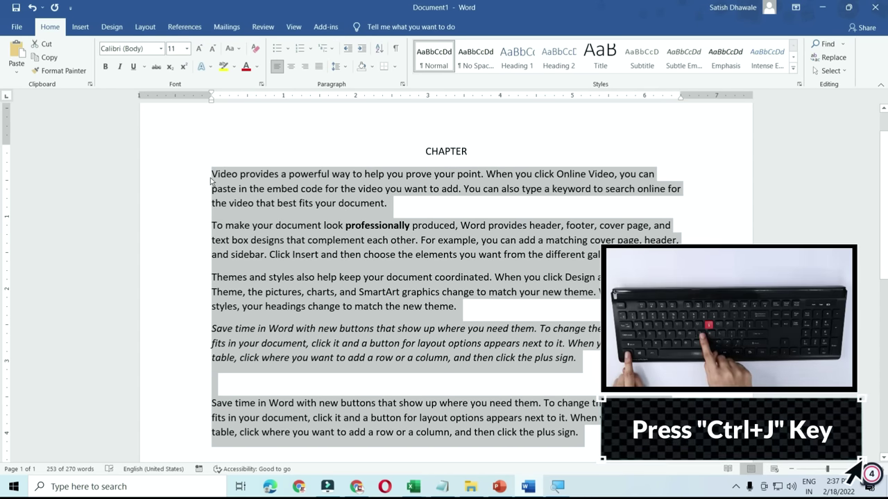
key(ctrl+j)
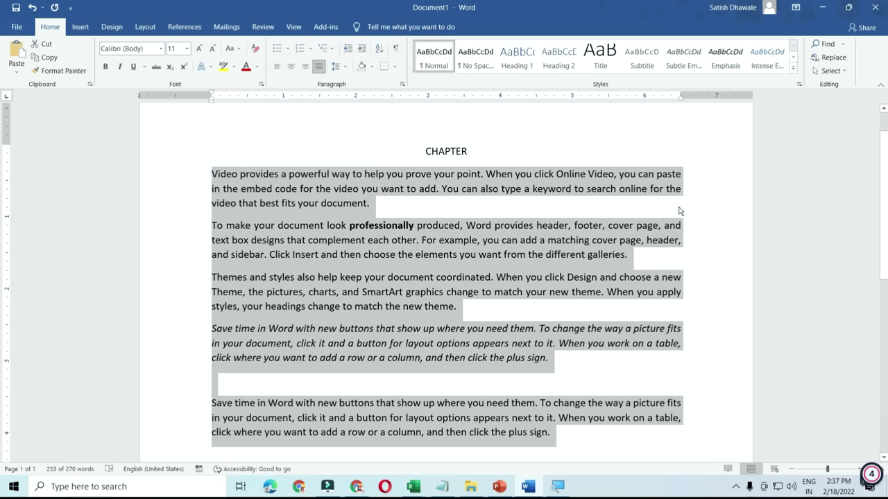
key(ctrl+l)
key(ctrl+j)
click(388, 344)
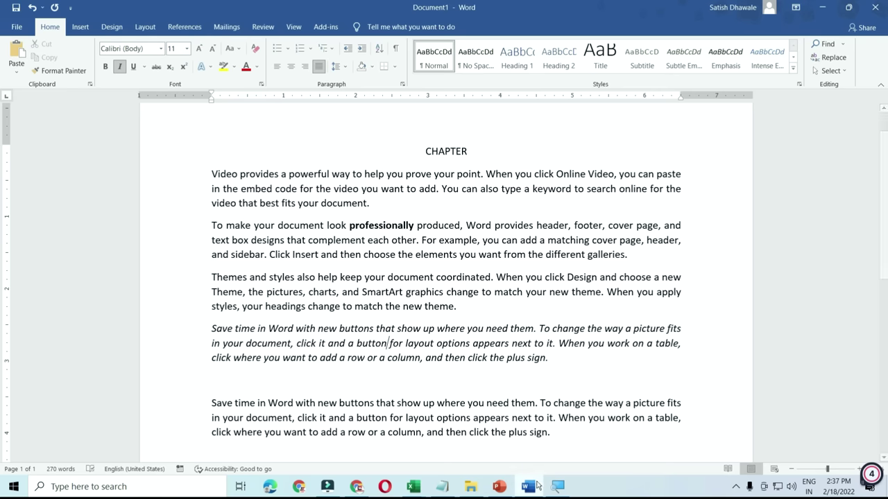
Enter the word 'file' in cell B5 of the TAX FORMULA workbook
click(414, 486)
click(425, 441)
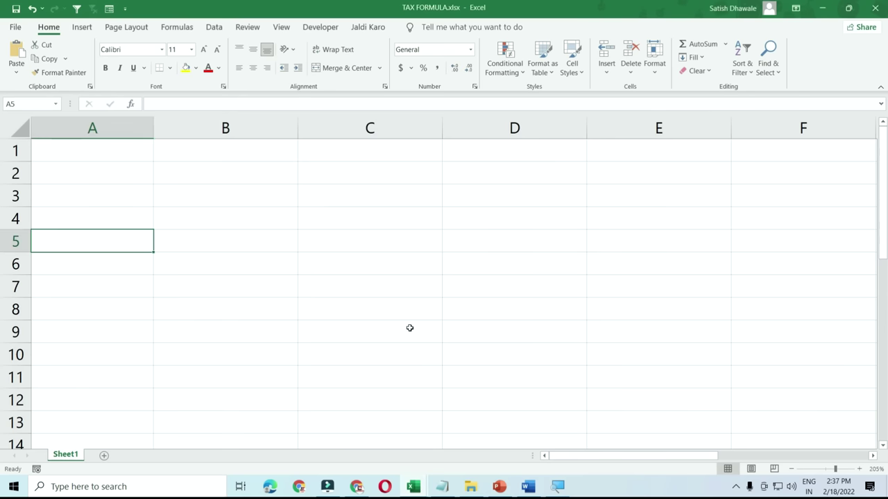
click(247, 230)
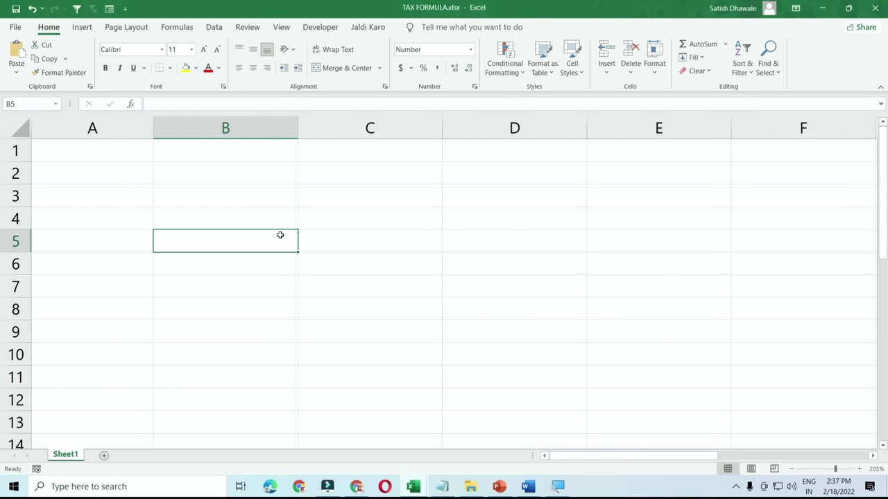
text(file)
key(Return)
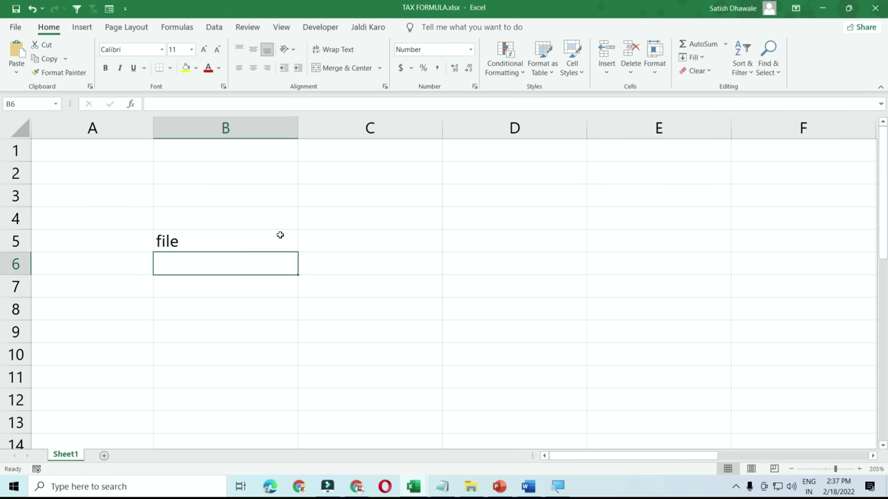
Hyperlink B5 to '31 - HTML - Forms .html' and follow the link to open it
click(267, 245)
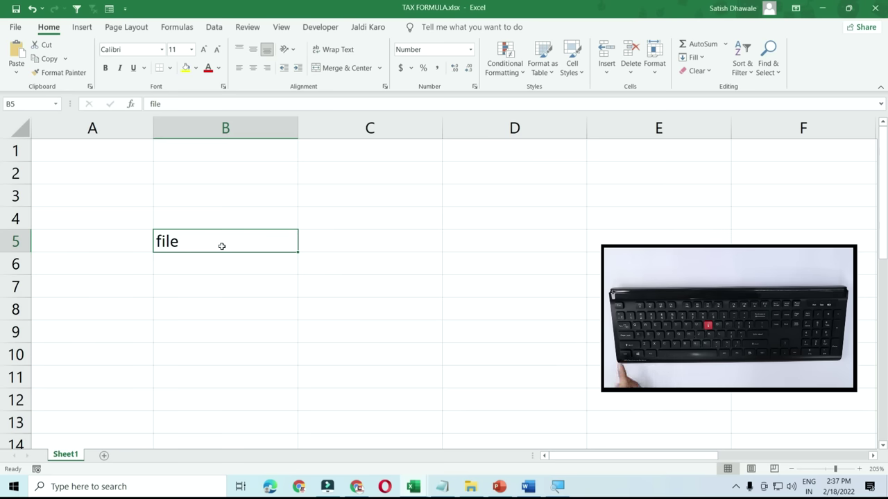
key(ctrl+k)
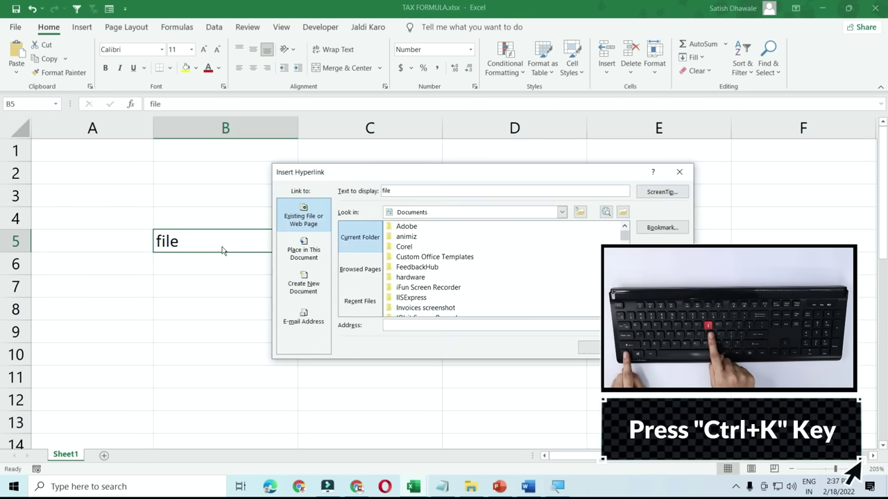
scroll(404, 247, down, 15)
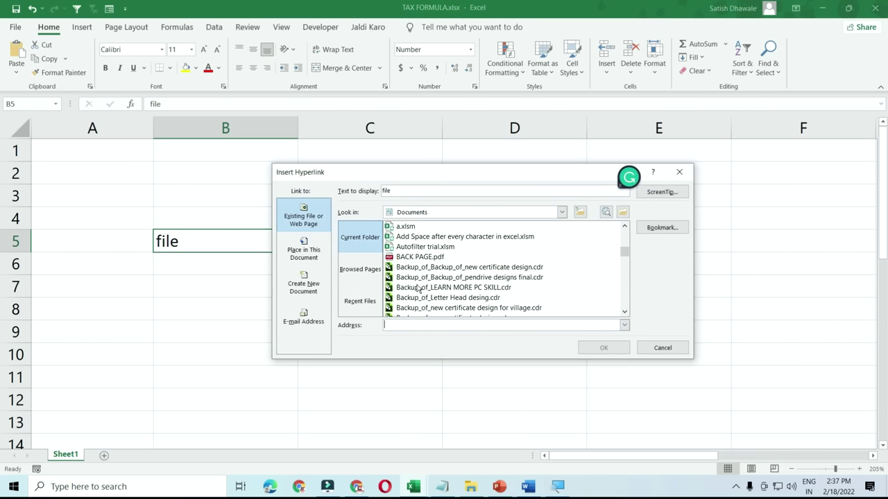
scroll(417, 287, up, 2)
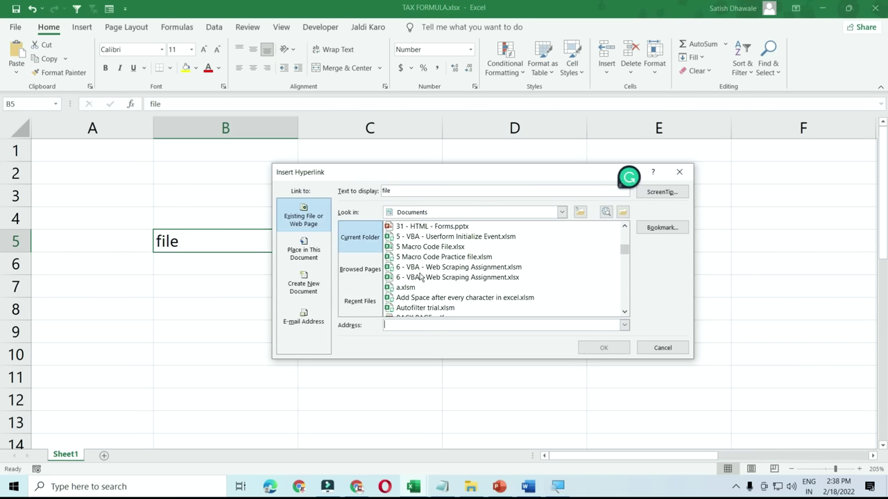
scroll(420, 277, up, 1)
scroll(421, 278, up, 1)
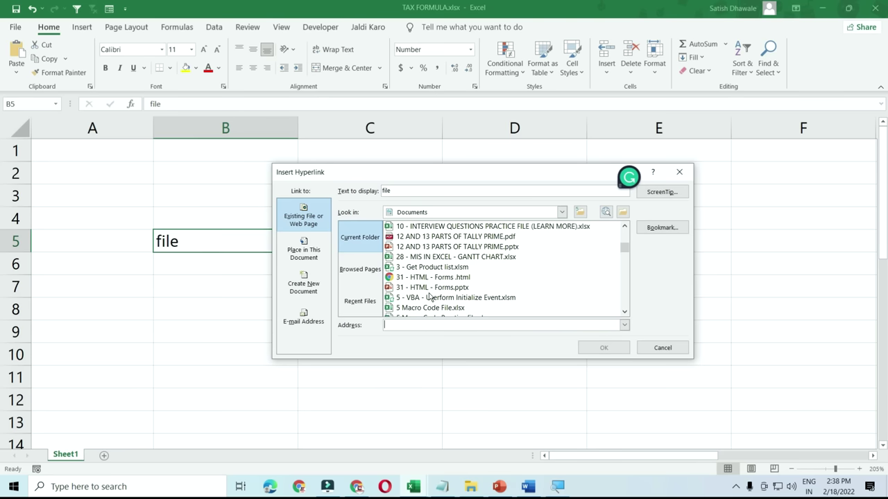
click(430, 278)
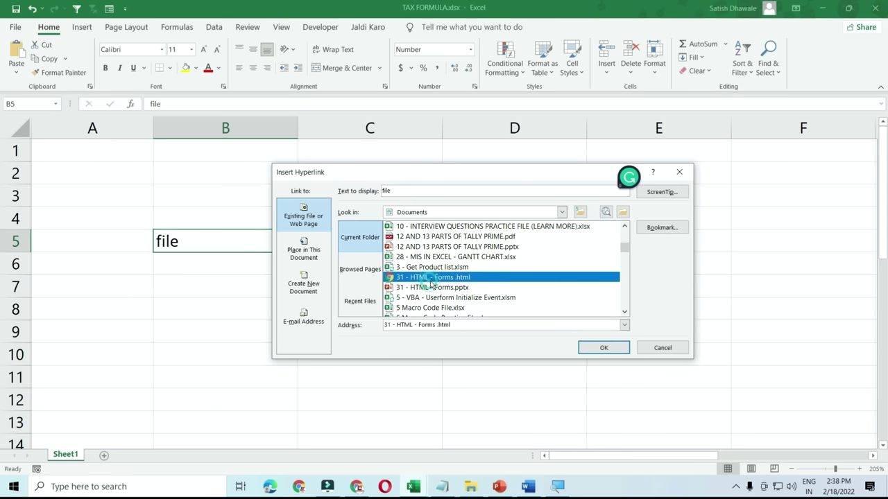
click(604, 348)
click(170, 255)
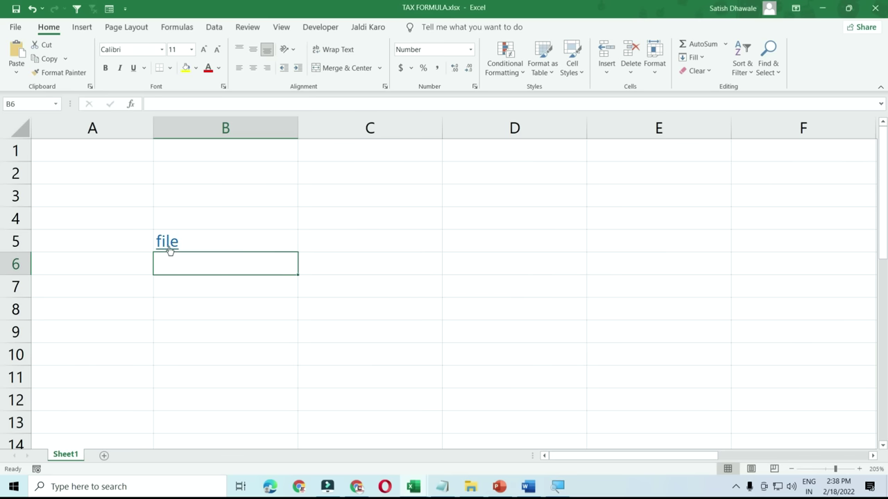
click(168, 246)
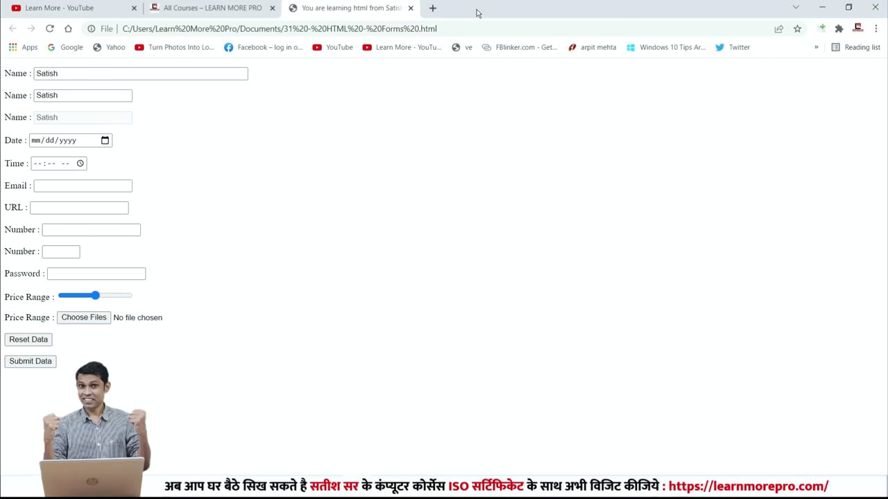
Close the extra Chrome tab, minimise the browser, and select the last paragraph in Word
click(410, 8)
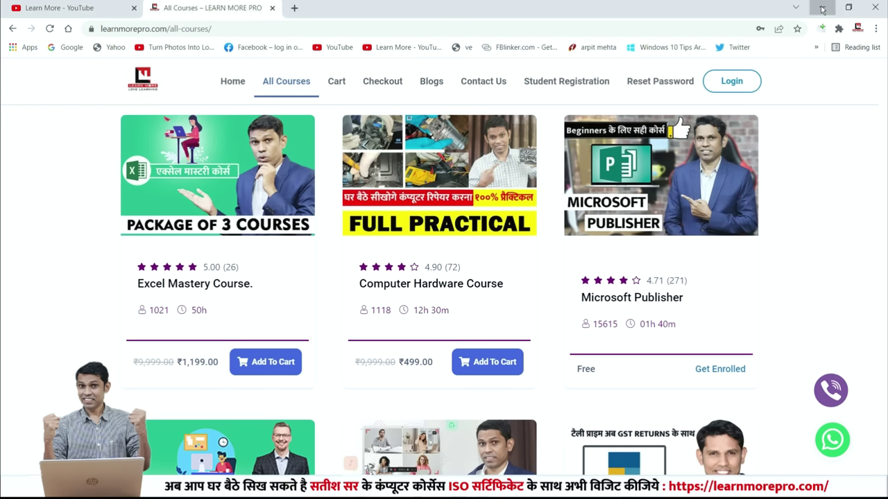
click(821, 8)
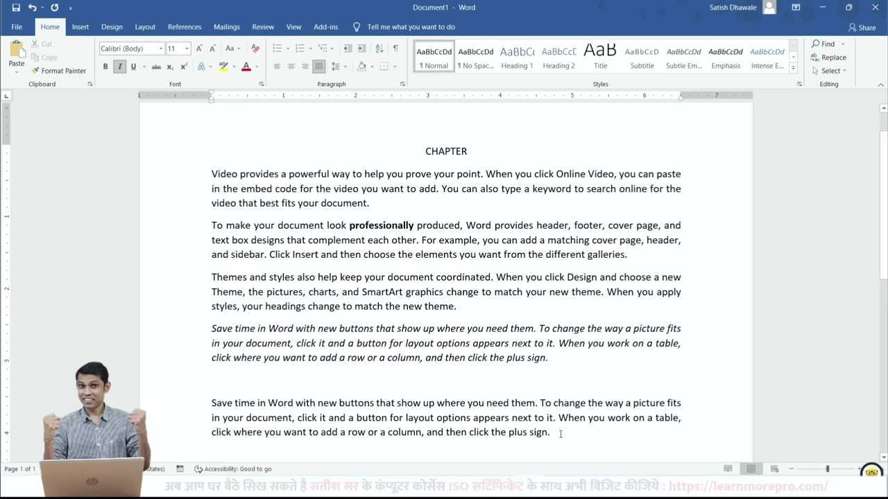
drag(554, 432, 212, 403)
scroll(295, 365, down, 2)
scroll(295, 365, up, 3)
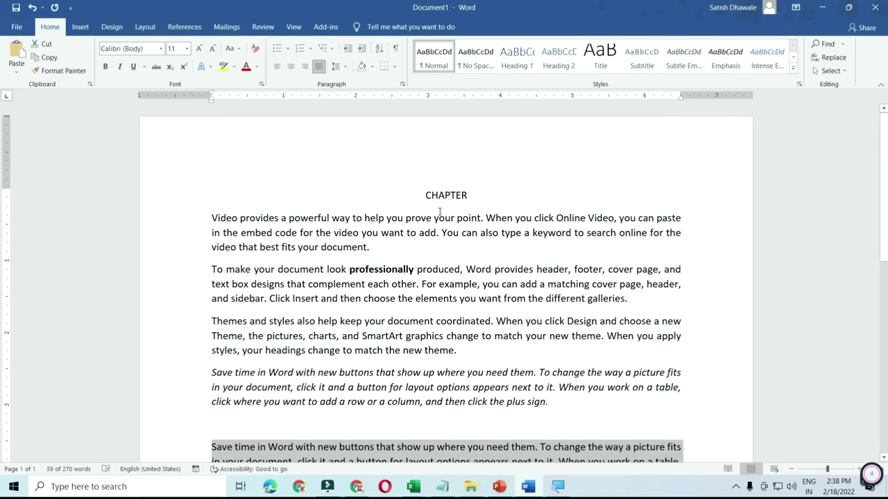
drag(439, 212, 463, 211)
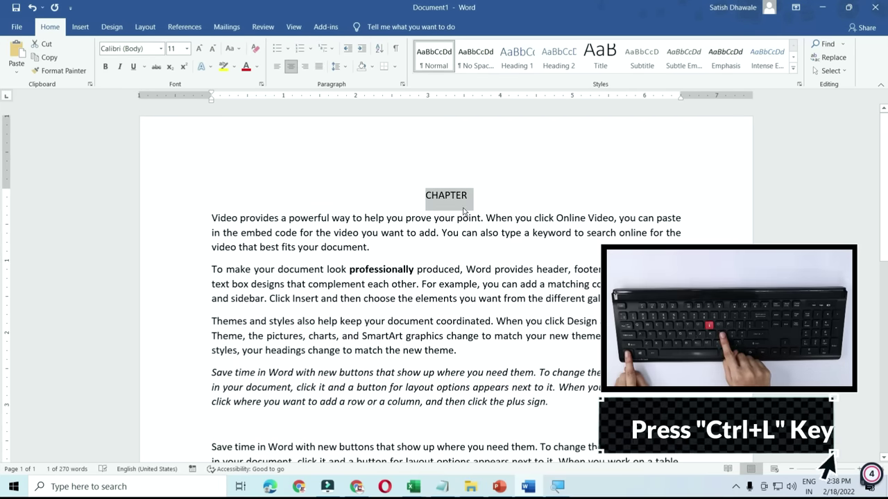
key(ctrl+l)
key(ctrl+e)
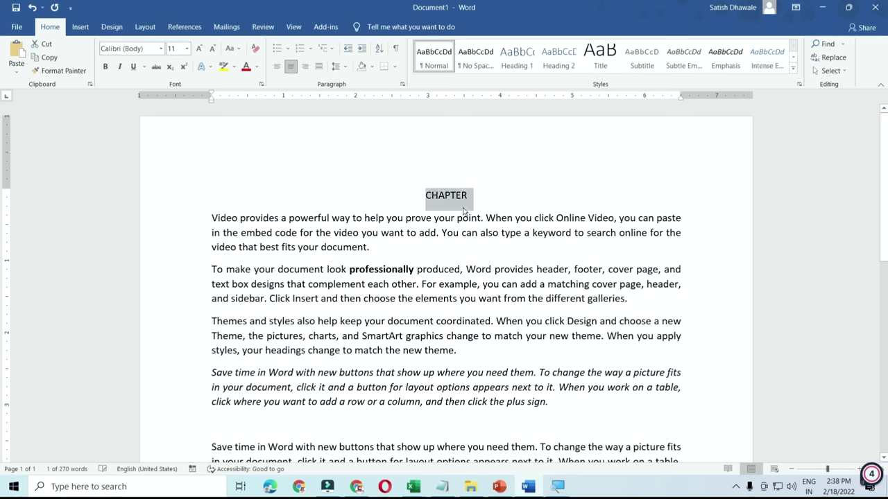
key(ctrl+l)
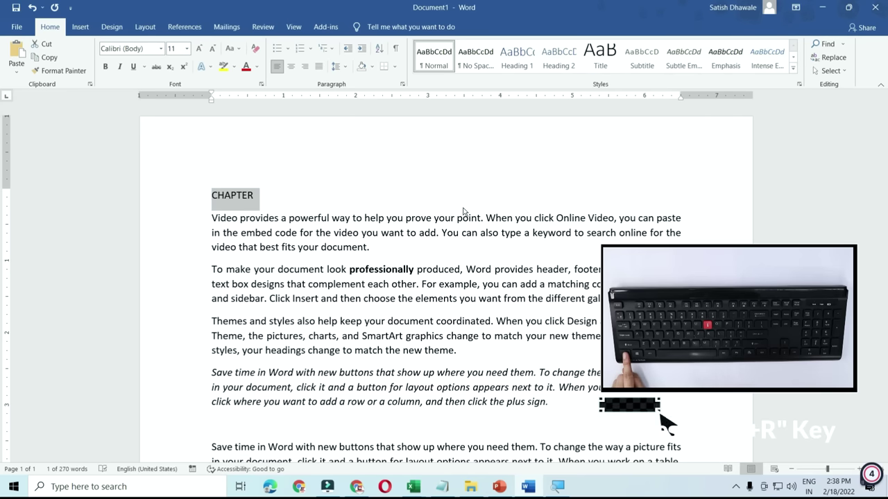
key(ctrl+r)
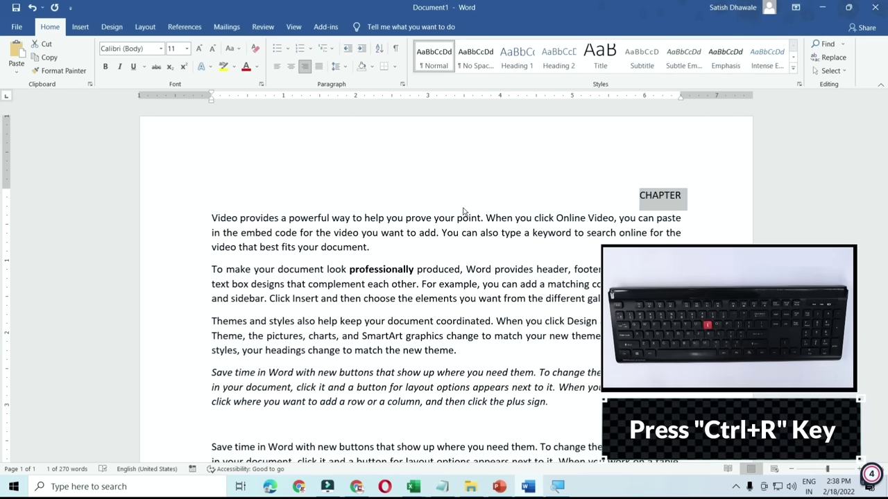
key(ctrl+l)
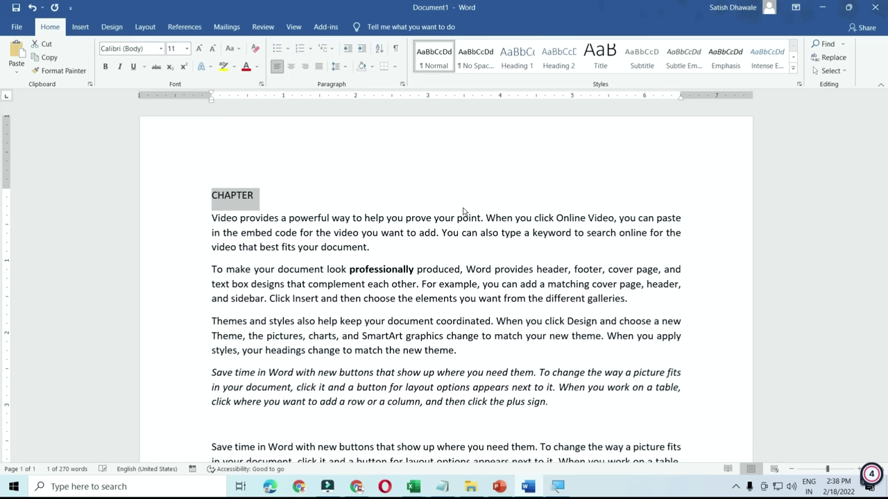
key(ctrl+e)
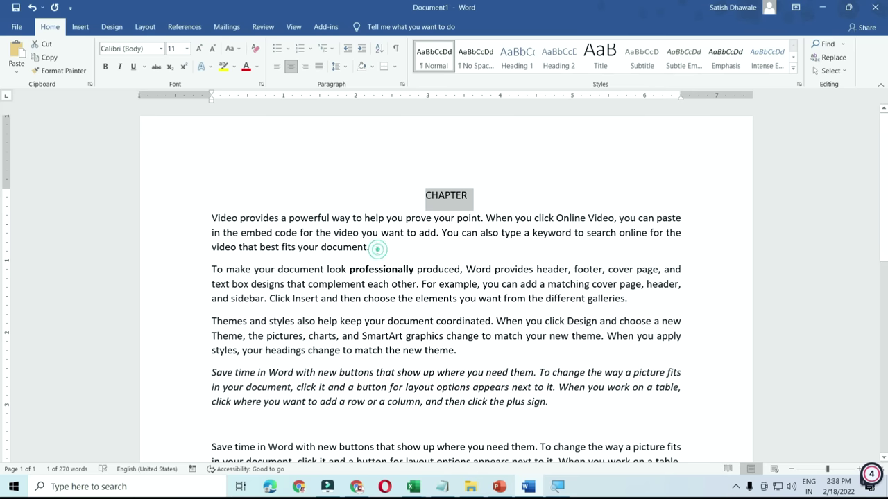
drag(371, 249, 213, 220)
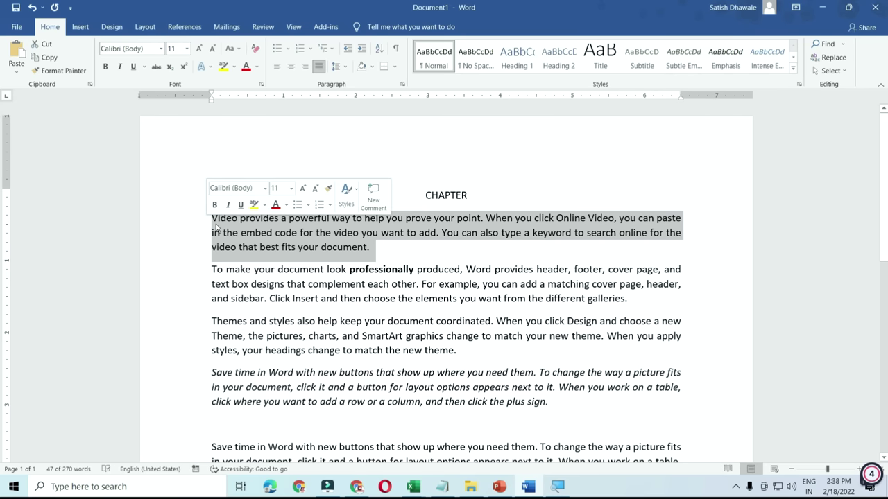
key(ctrl+m)
key(ctrl+m)
key(ctrl+m)
key(ctrl+m)
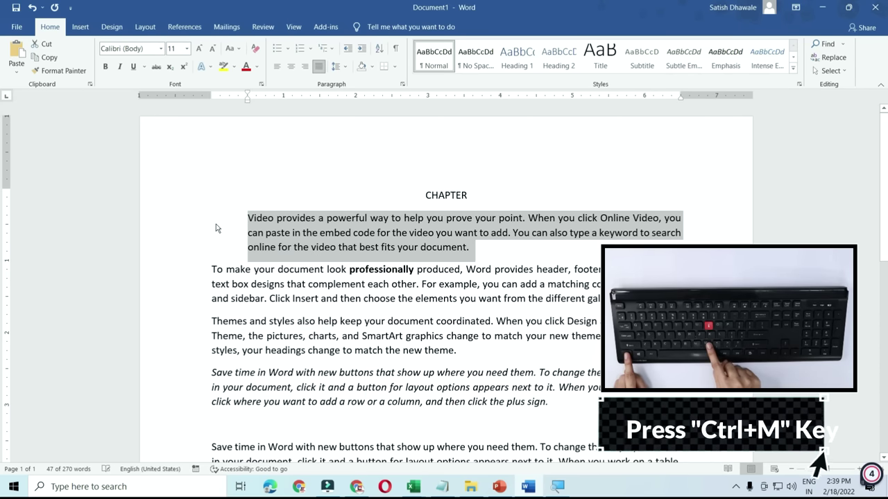
key(ctrl+m)
key(ctrl+m)
key(ctrl+m)
key(ctrl+m)
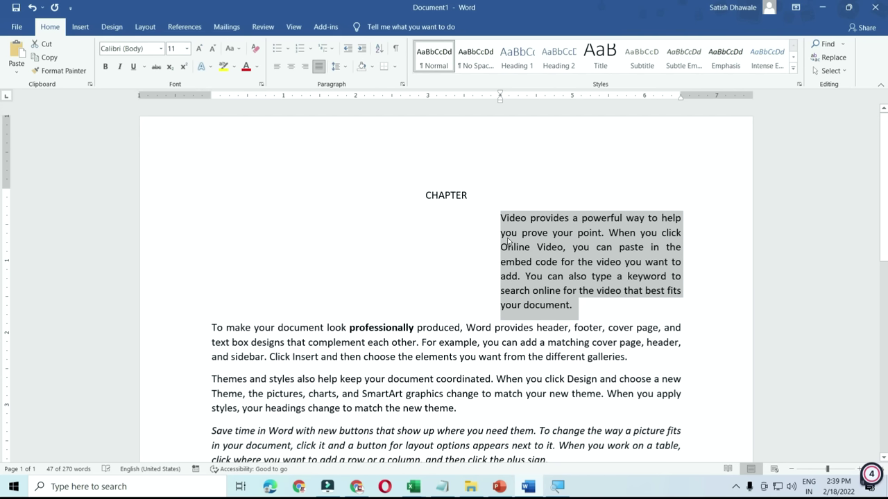
key(ctrl+shift+m)
key(ctrl+shift+m)
key(ctrl+shift+m)
key(ctrl+shift+m)
key(ctrl+shift+m)
key(ctrl+shift+m)
key(ctrl+shift+m)
key(ctrl+shift+m)
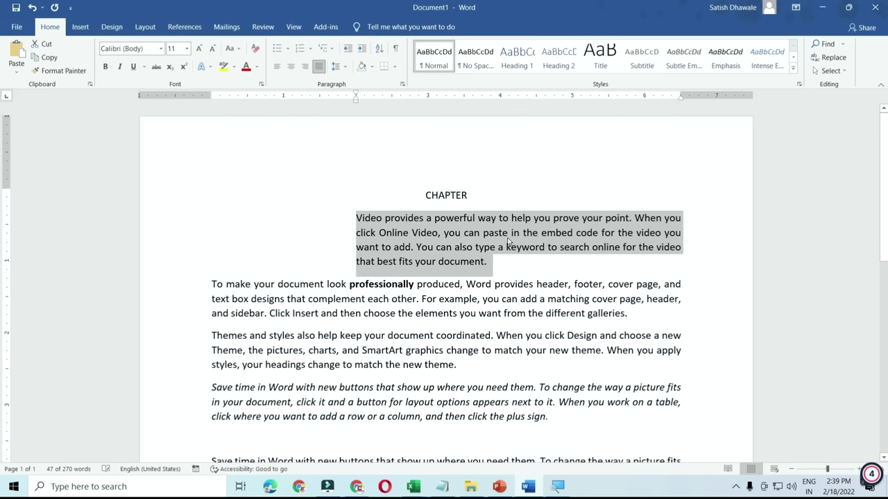
key(ctrl+m)
key(ctrl+m)
key(ctrl+m)
key(ctrl+m)
key(ctrl+m)
key(ctrl+m)
key(ctrl+m)
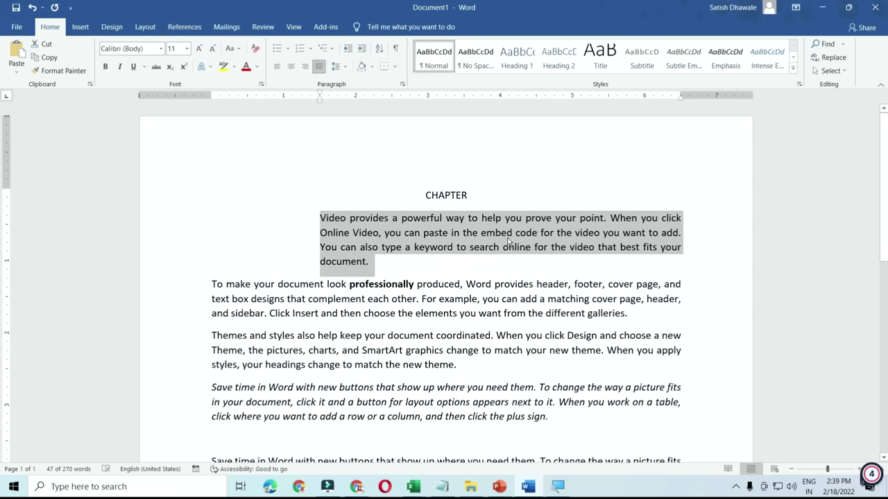
key(ctrl+m)
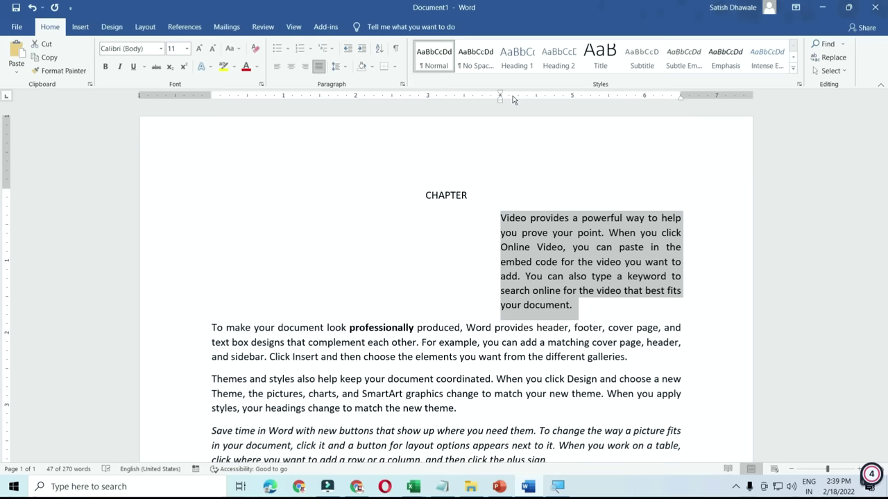
key(ctrl+shift+m)
key(ctrl+shift+m)
key(ctrl+shift+m)
key(ctrl+shift+m)
key(ctrl+shift+m)
key(ctrl+shift+m)
key(ctrl+shift+m)
key(ctrl+shift+m)
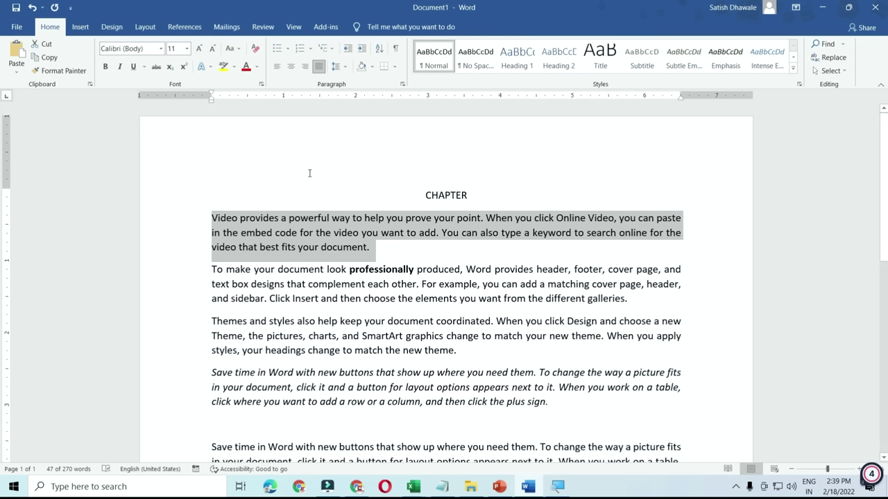
click(303, 260)
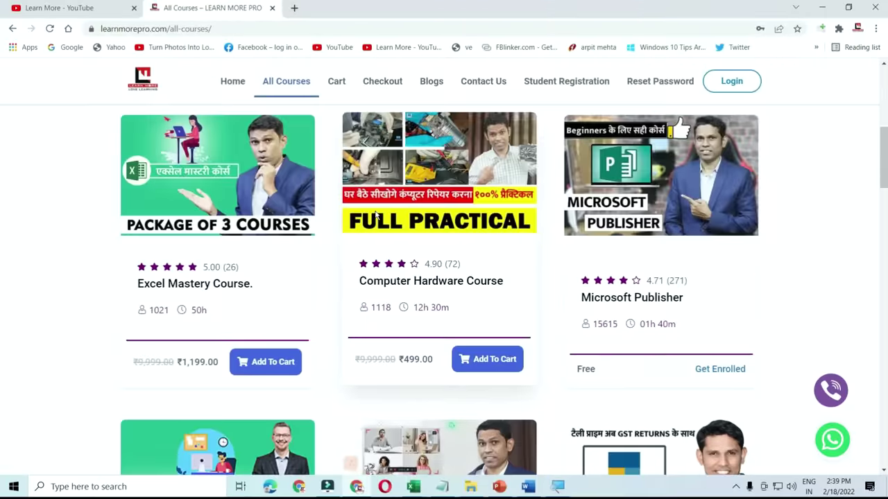
Scroll the All Courses page to the Photoshop, Google Sheets and Excel Power Query row
scroll(387, 237, down, 10)
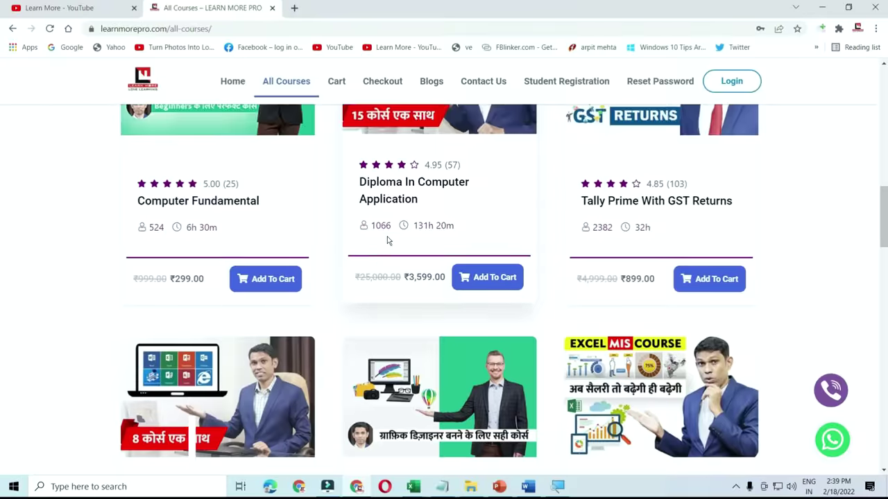
scroll(395, 267, down, 7)
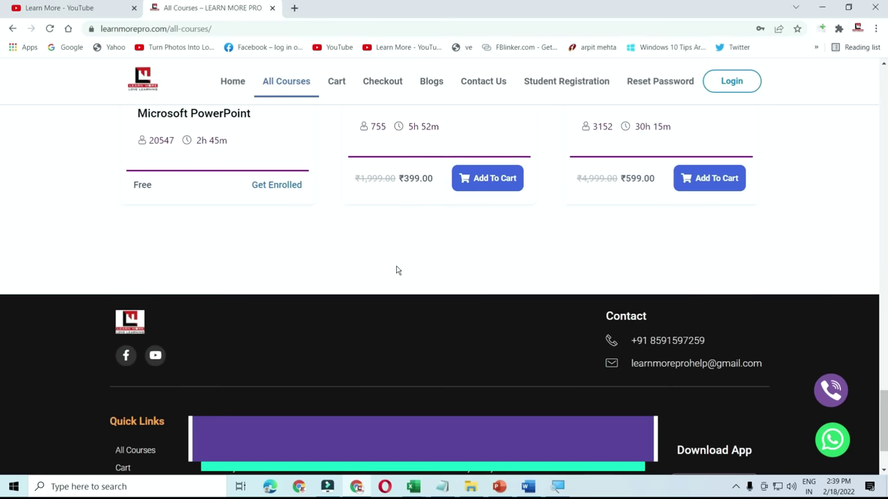
scroll(396, 270, up, 3)
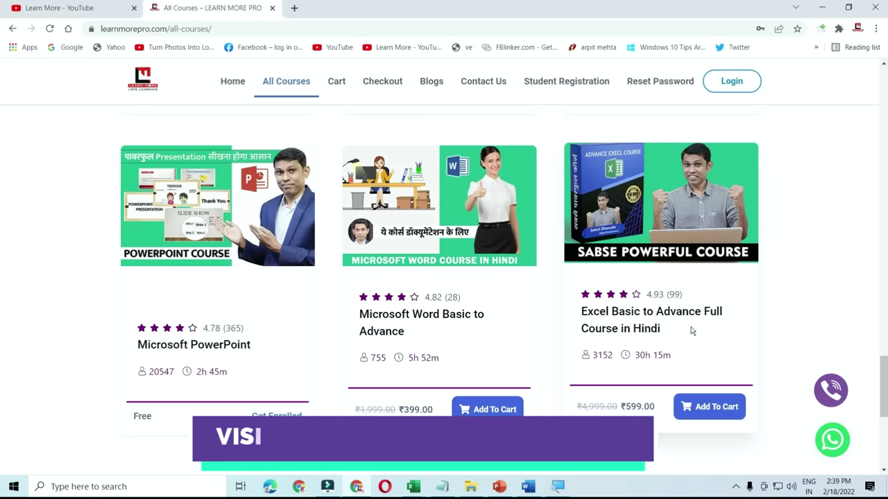
scroll(688, 333, up, 4)
scroll(689, 333, up, 3)
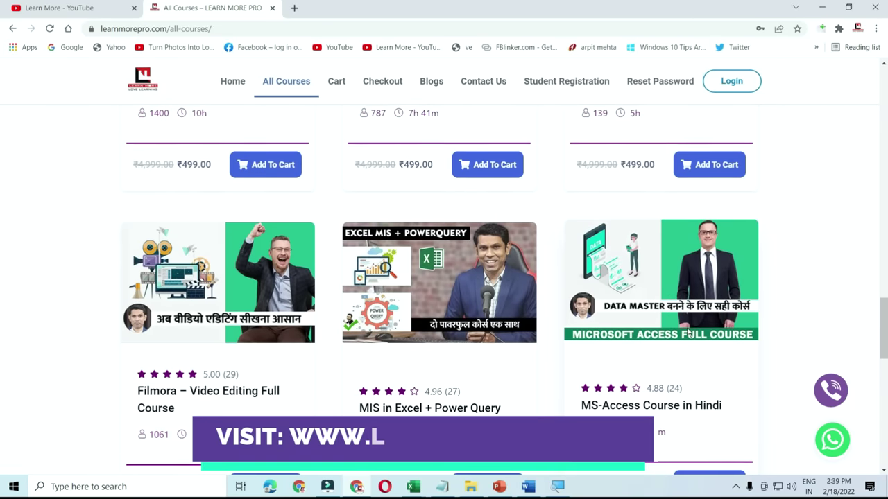
scroll(687, 331, up, 3)
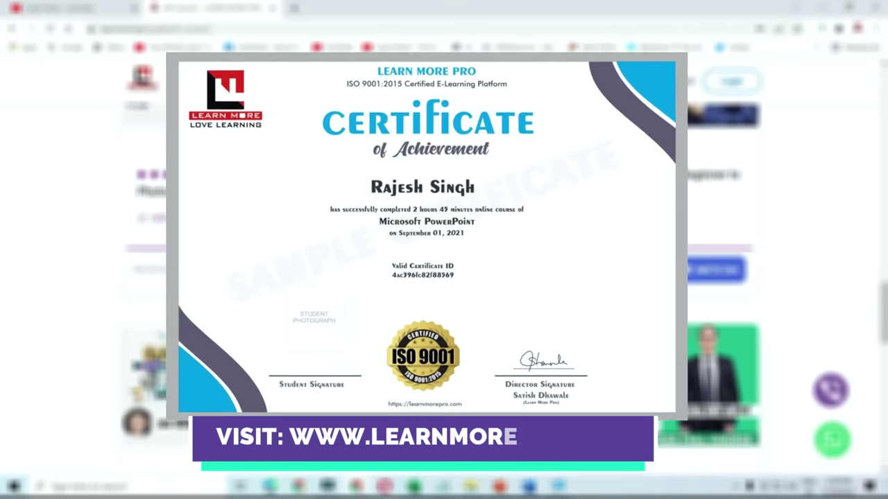
scroll(682, 331, down, 3)
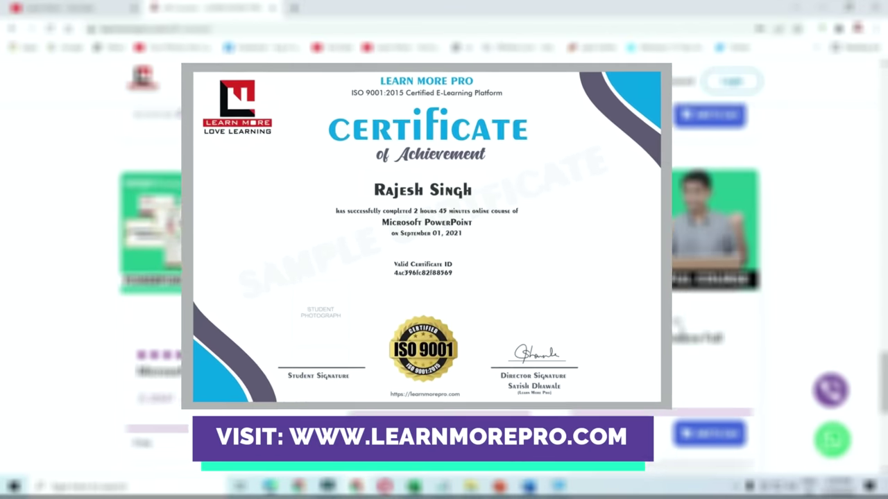
scroll(683, 331, down, 5)
scroll(679, 331, up, 3)
scroll(679, 331, up, 4)
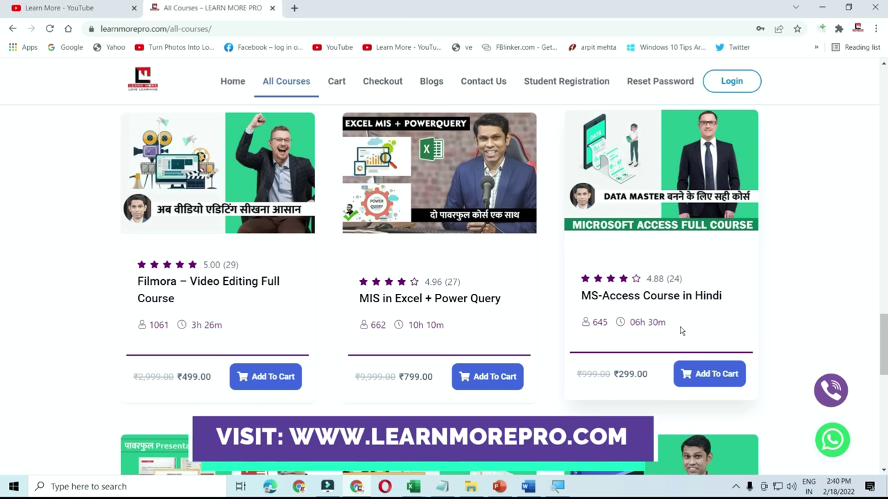
scroll(662, 326, up, 8)
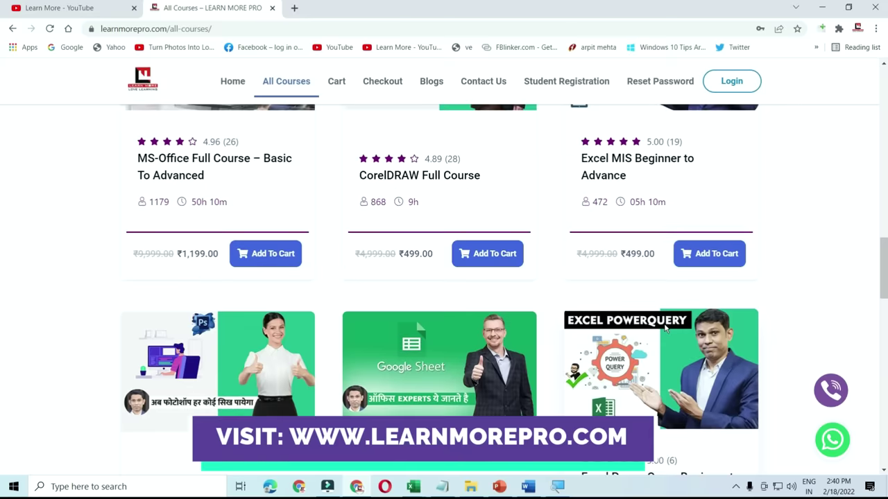
scroll(664, 330, down, 5)
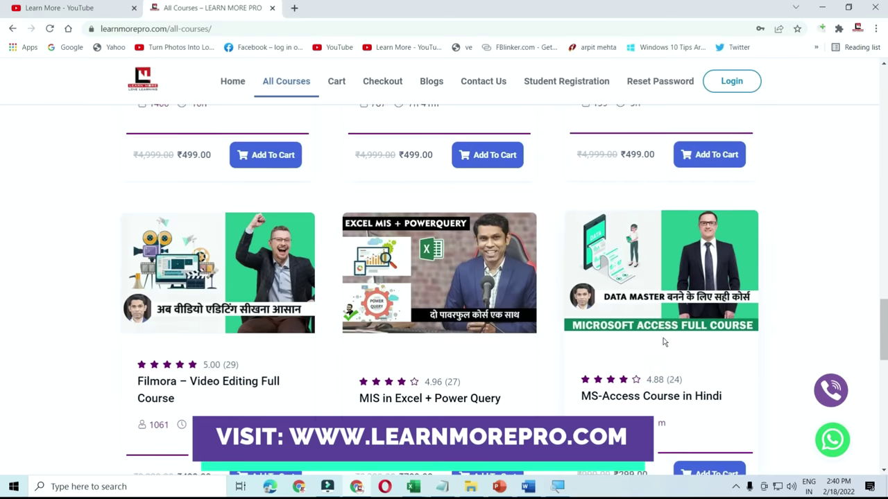
scroll(663, 342, down, 7)
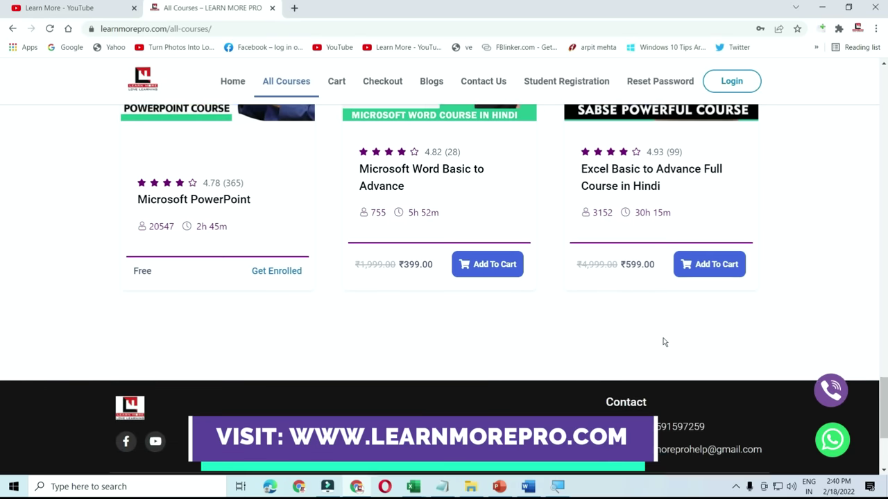
scroll(812, 417, up, 2)
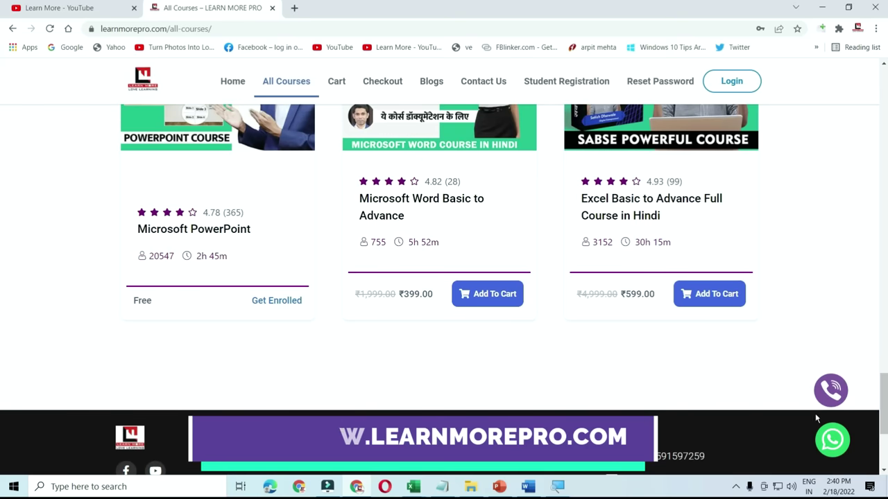
scroll(812, 418, up, 5)
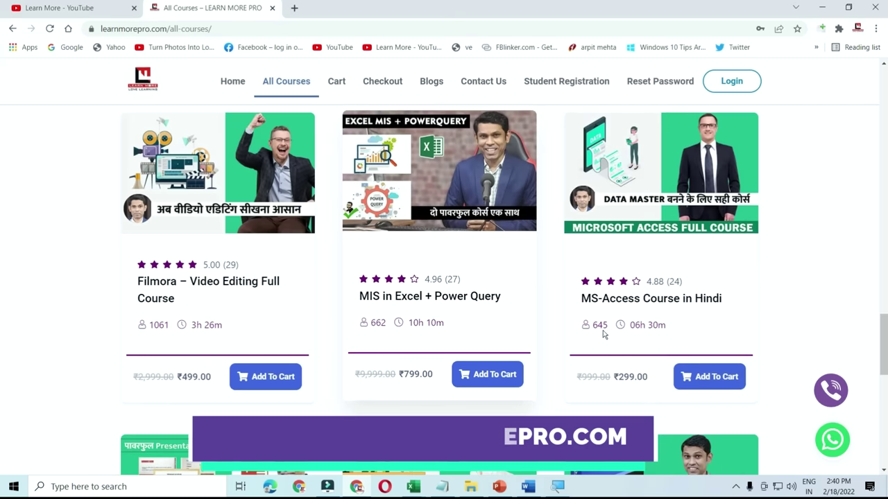
scroll(619, 340, up, 4)
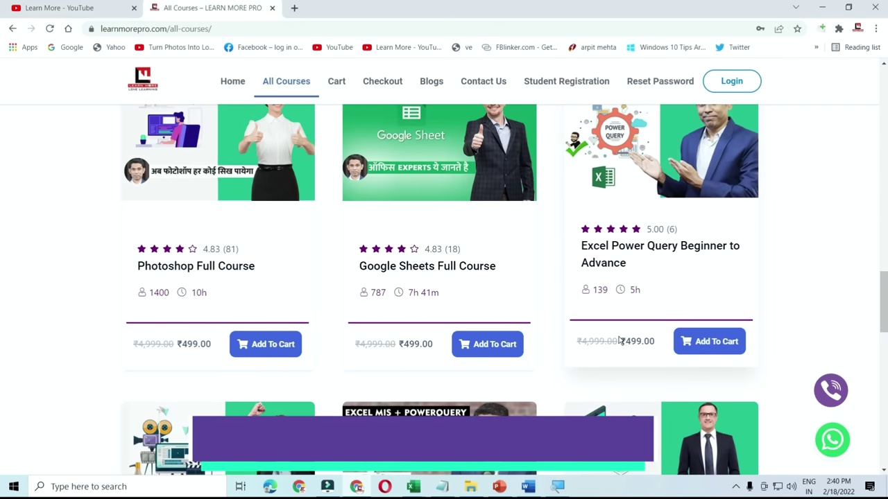
scroll(620, 339, up, 3)
key(alt+Tab)
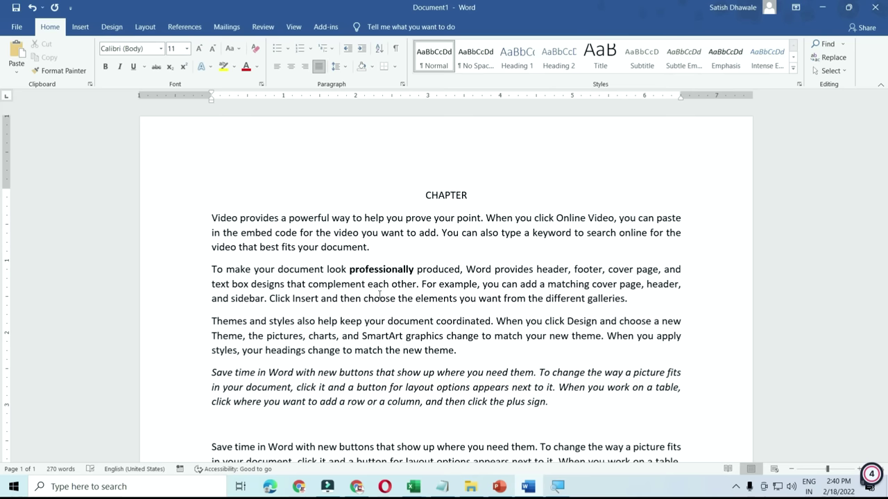
key(ctrl+n)
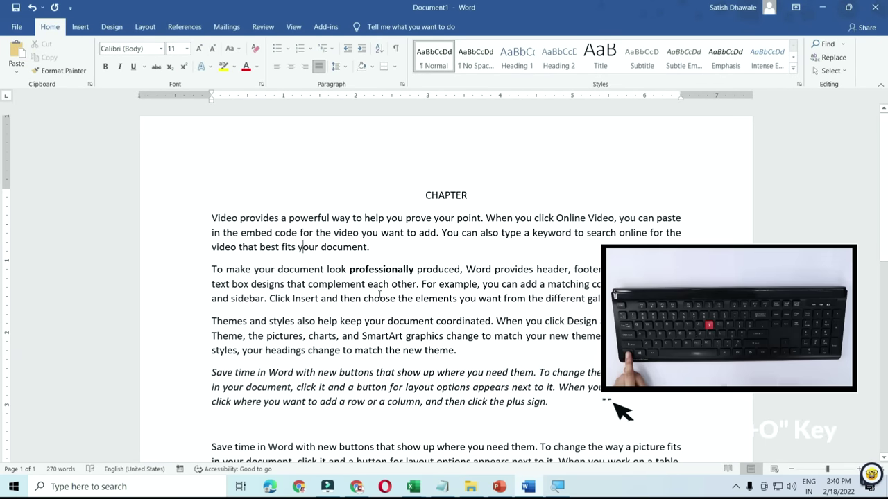
key(ctrl+o)
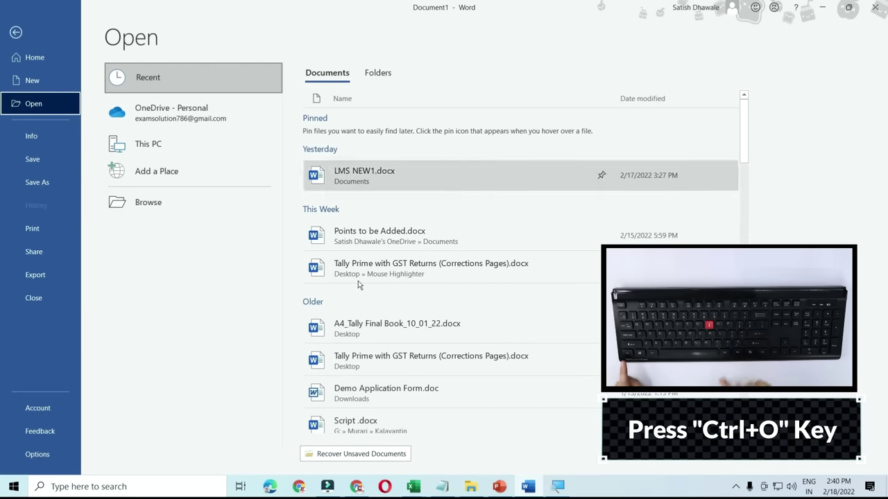
scroll(359, 255, down, 2)
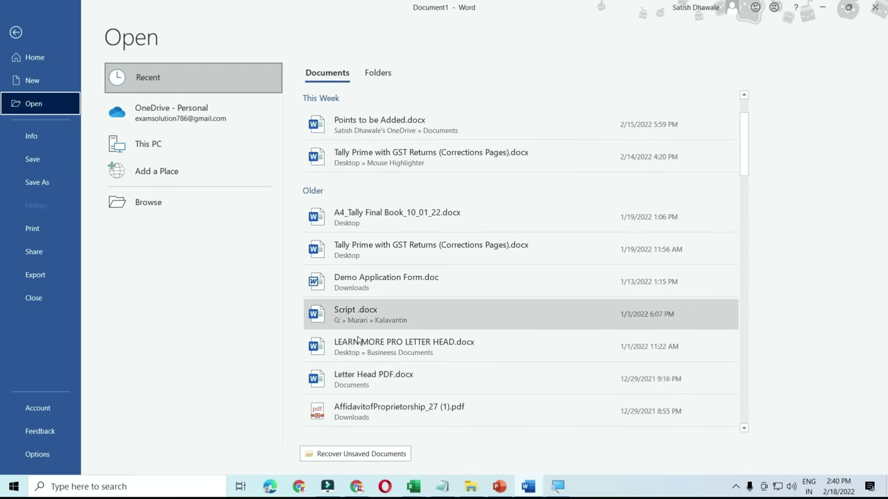
click(175, 207)
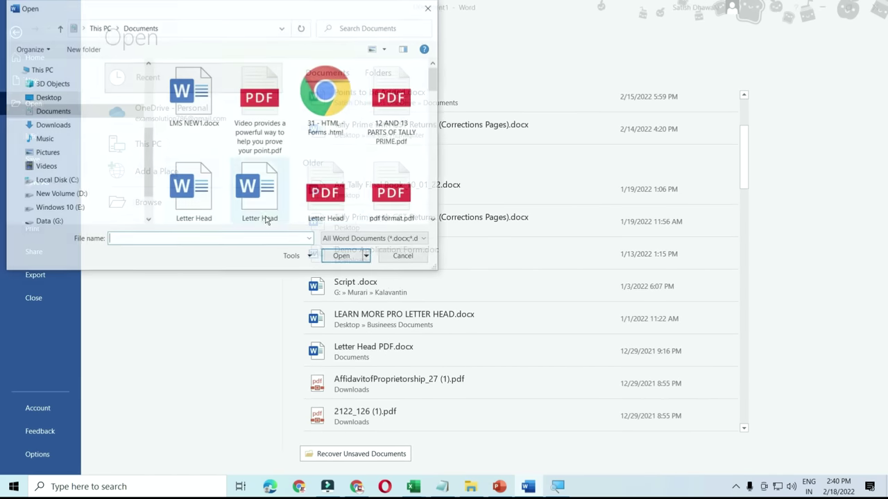
key(Escape)
key(Escape)
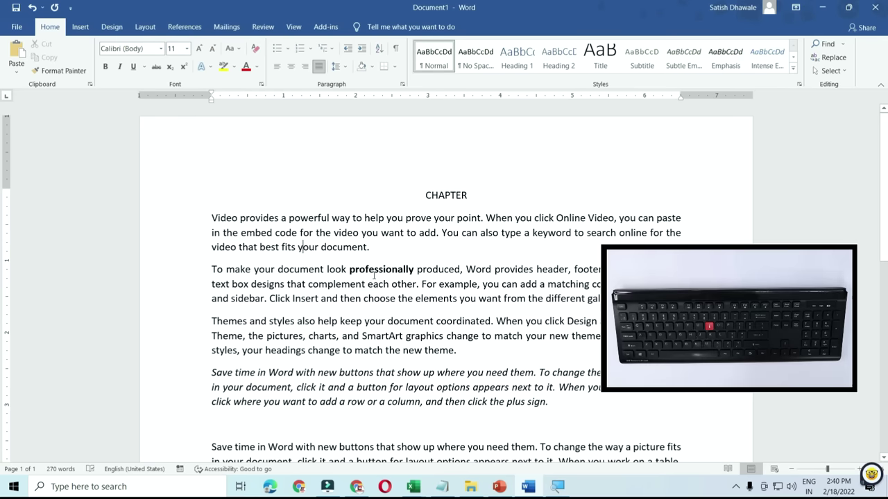
key(ctrl+p)
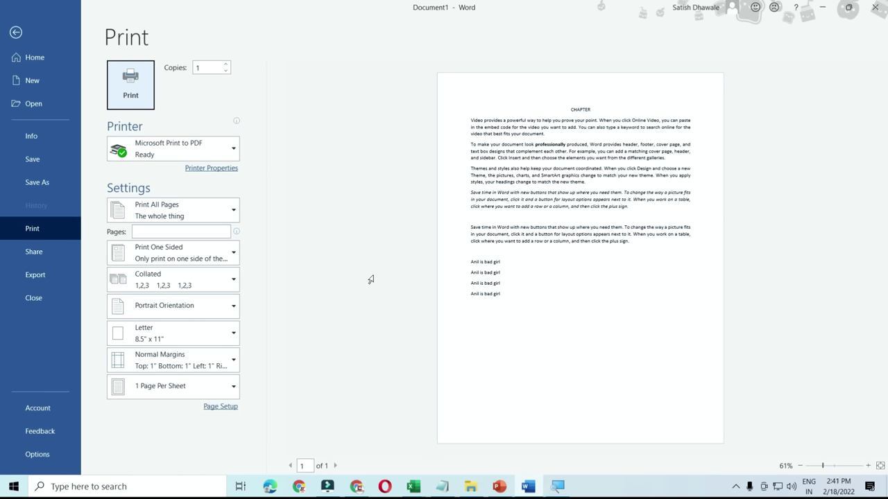
key(Escape)
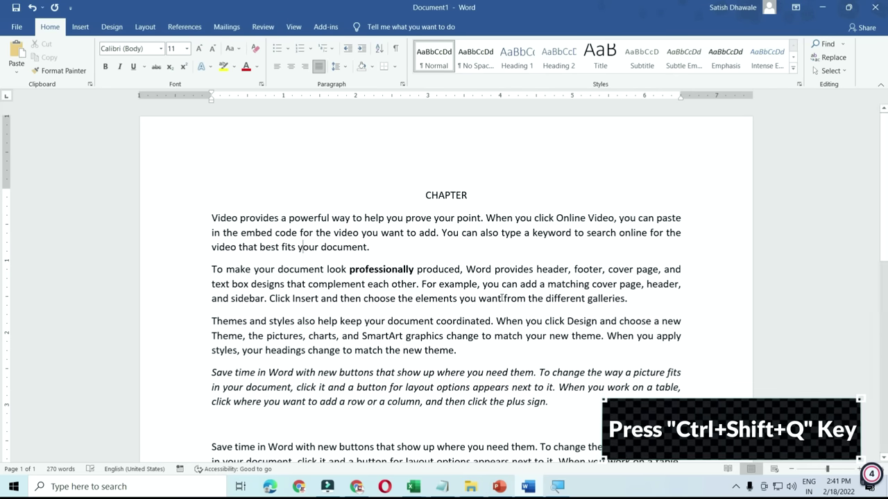
key(ctrl+a)
scroll(477, 315, down, 1)
scroll(477, 315, down, 1)
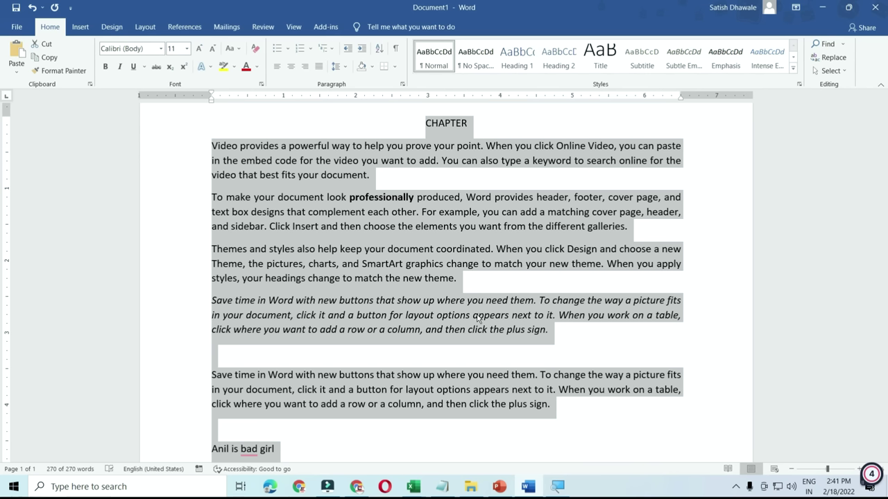
key(ctrl+shift+q)
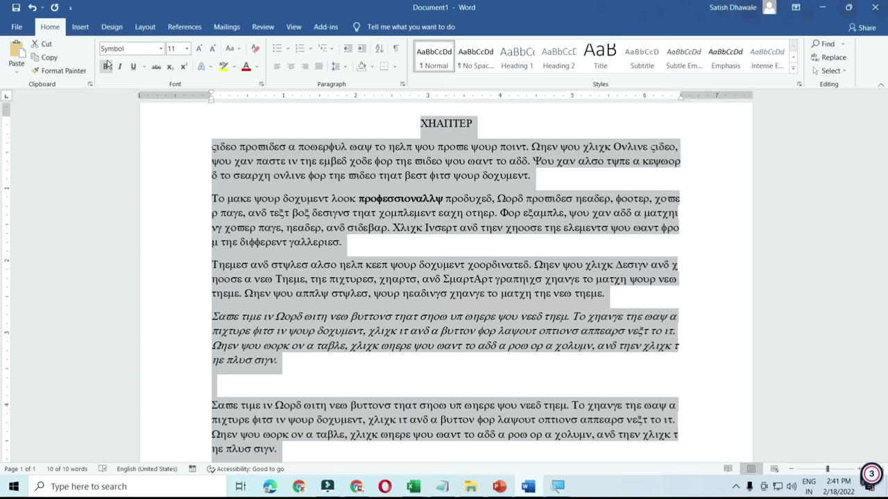
key(ctrl+z)
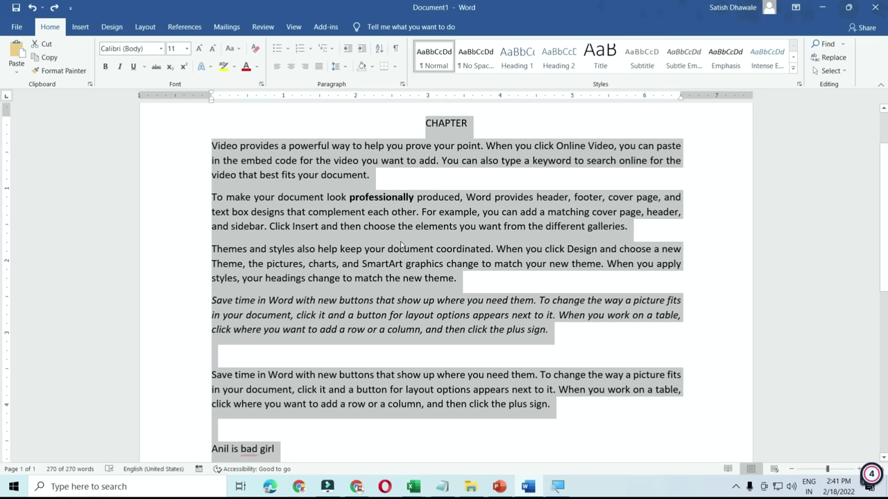
click(418, 254)
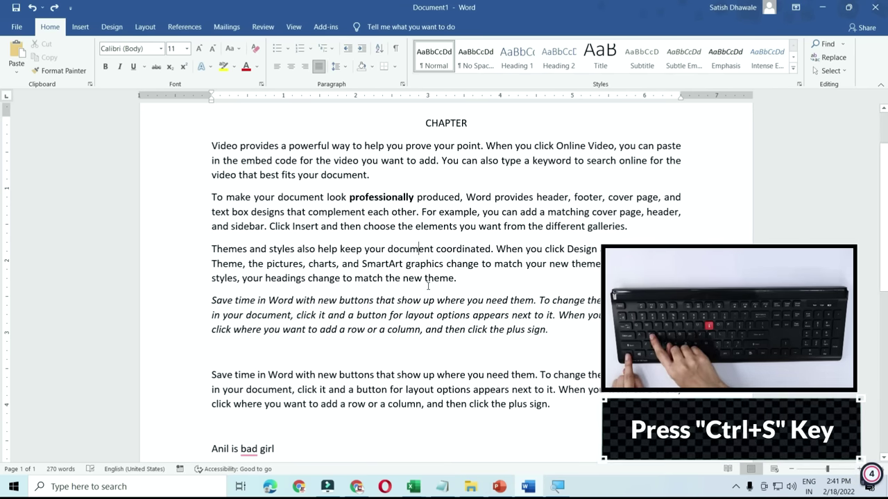
Save the document as CHAPTER with Ctrl+S and dismiss the sharing prompt
key(ctrl+s)
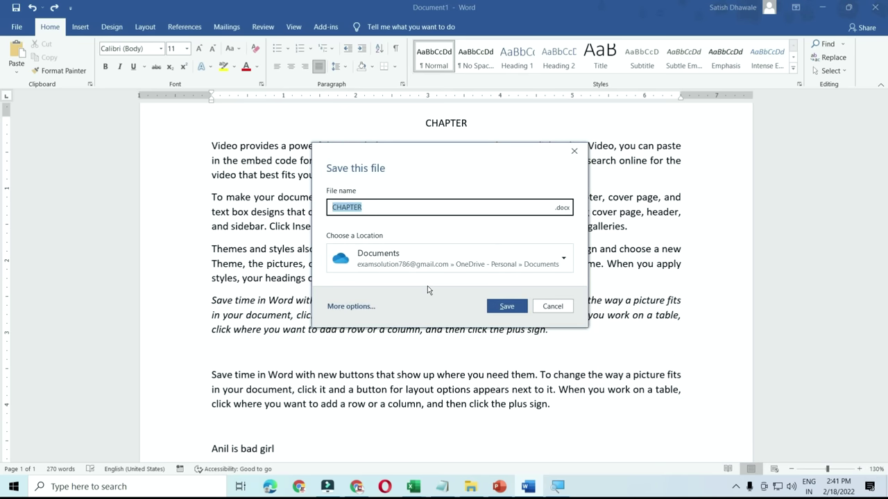
click(524, 308)
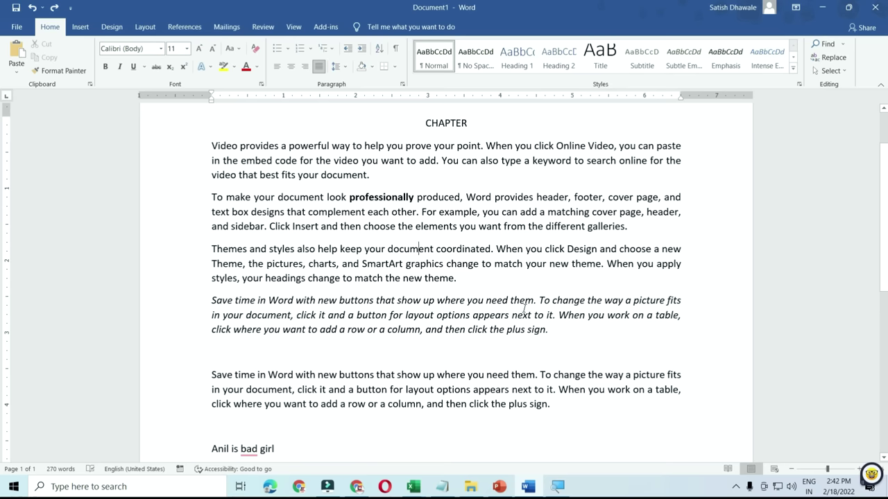
key(ctrl+s)
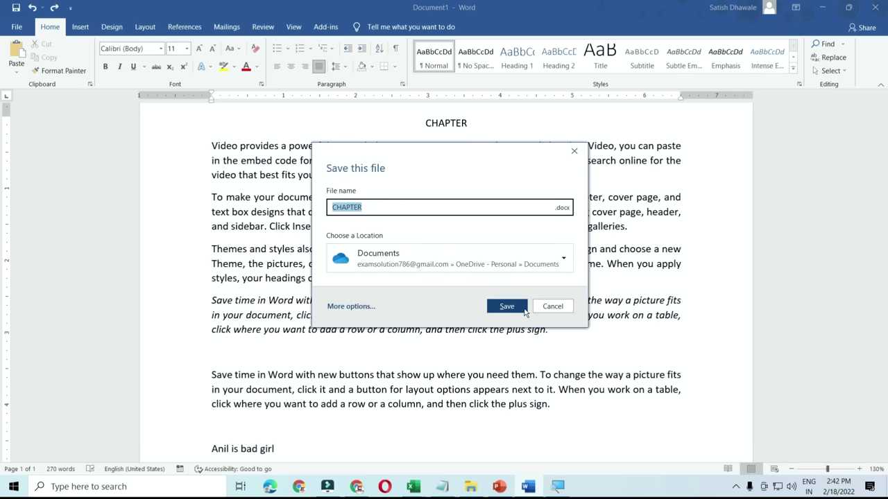
click(525, 313)
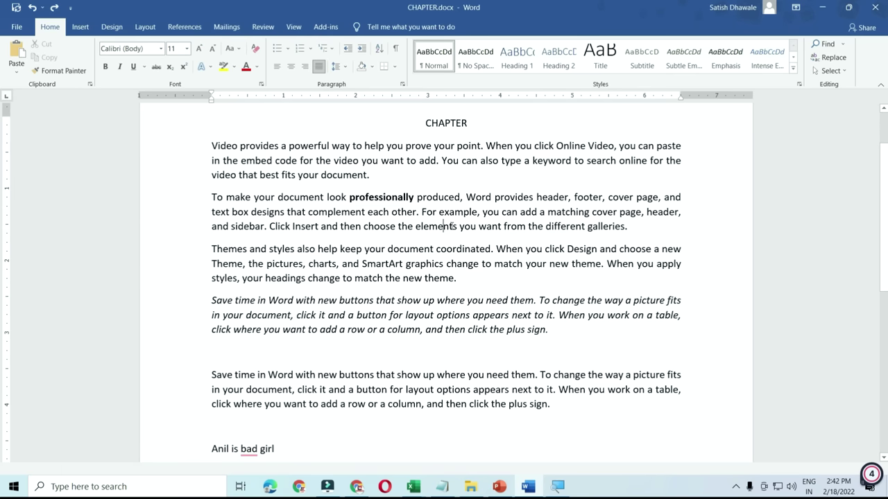
click(490, 280)
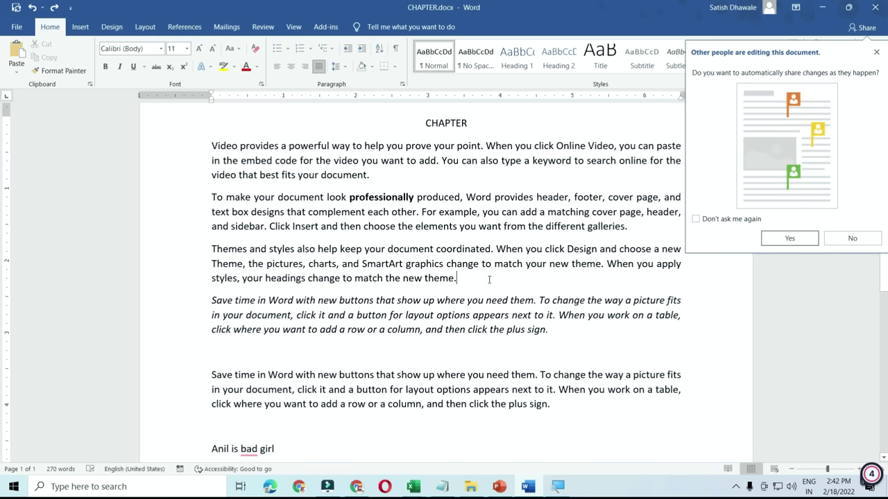
click(877, 51)
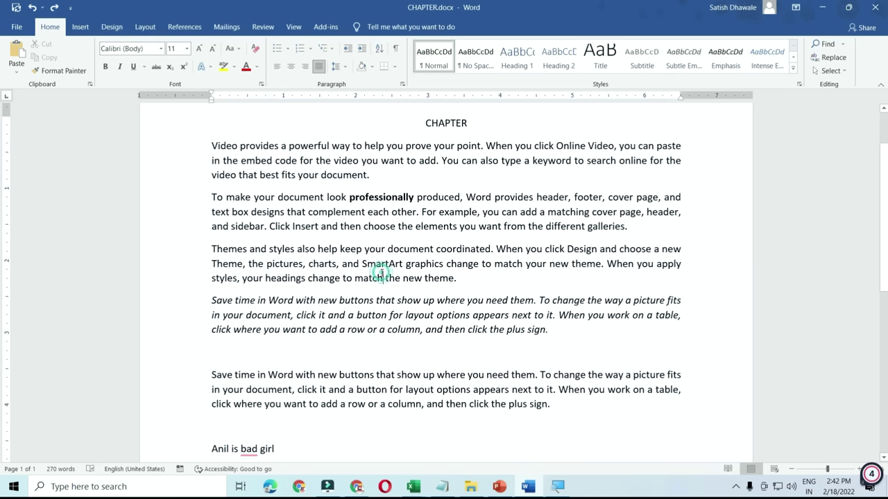
Bring up Save As with F12, then close it without saving
key(F12)
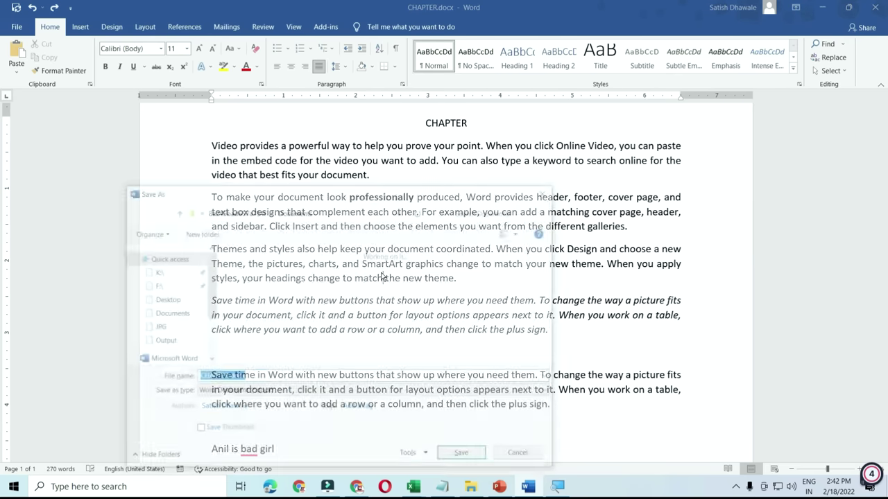
drag(378, 189, 517, 152)
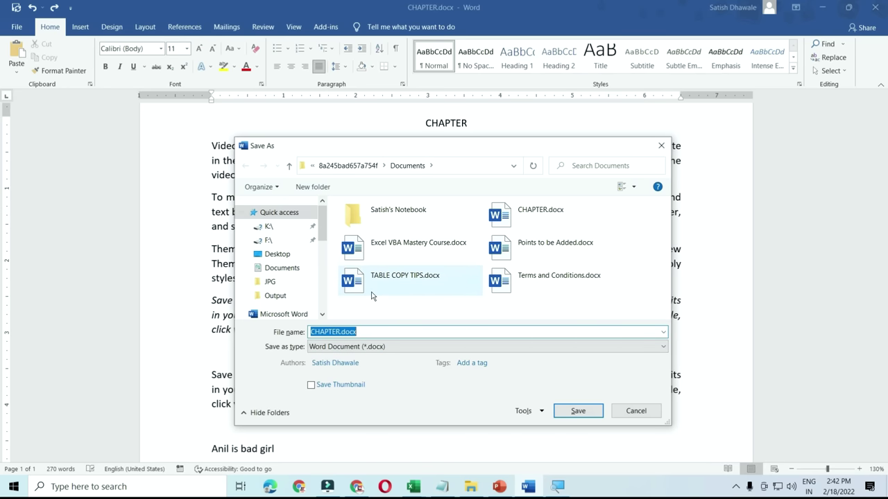
key(Escape)
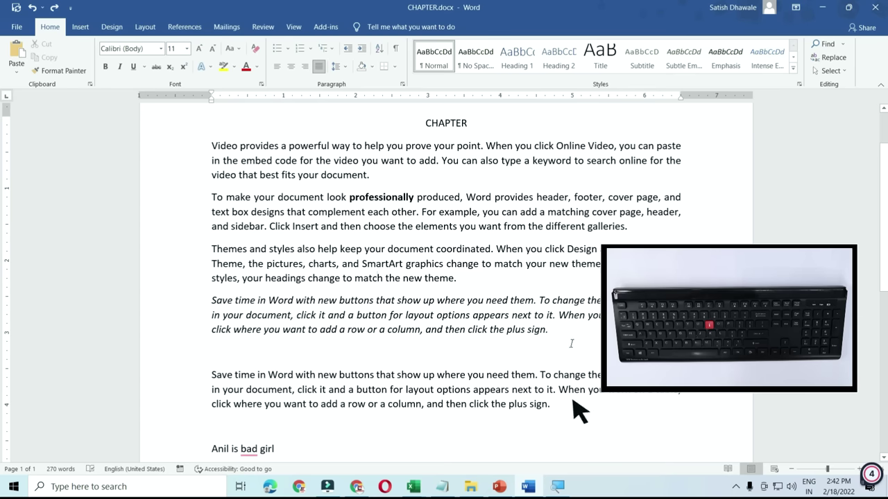
drag(571, 343, 215, 310)
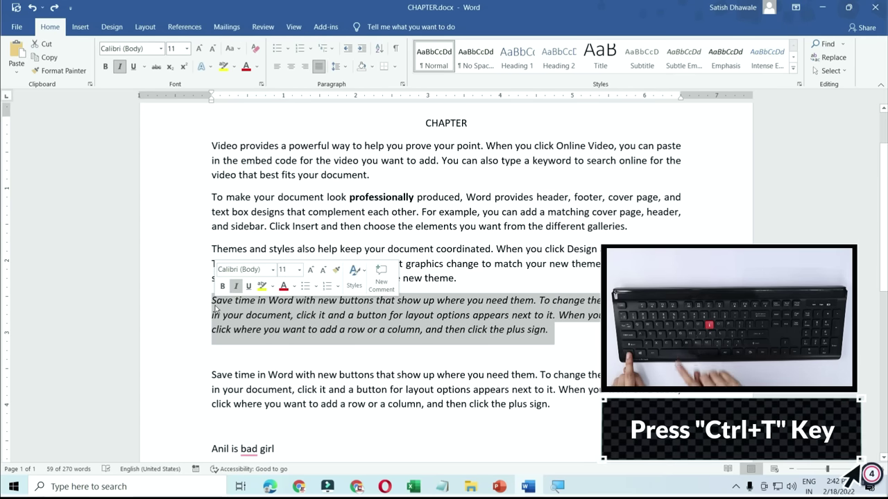
key(ctrl+t)
key(ctrl+t)
key(ctrl+t)
key(ctrl+t)
key(ctrl+t)
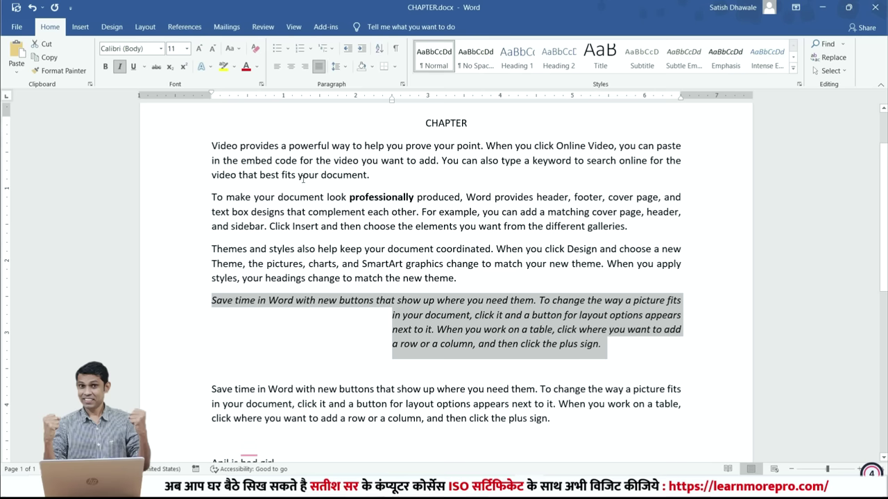
key(ctrl+shift+t)
key(ctrl+shift+t)
key(ctrl+shift+t)
key(ctrl+shift+t)
key(ctrl+shift+t)
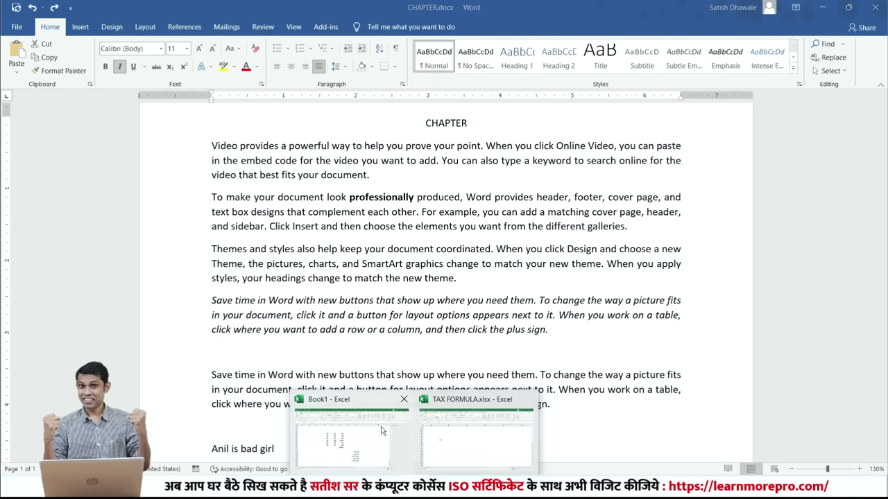
Convert D4:F9 in Book1 into a table with Column1–Column3 headers
click(365, 442)
drag(242, 193, 339, 277)
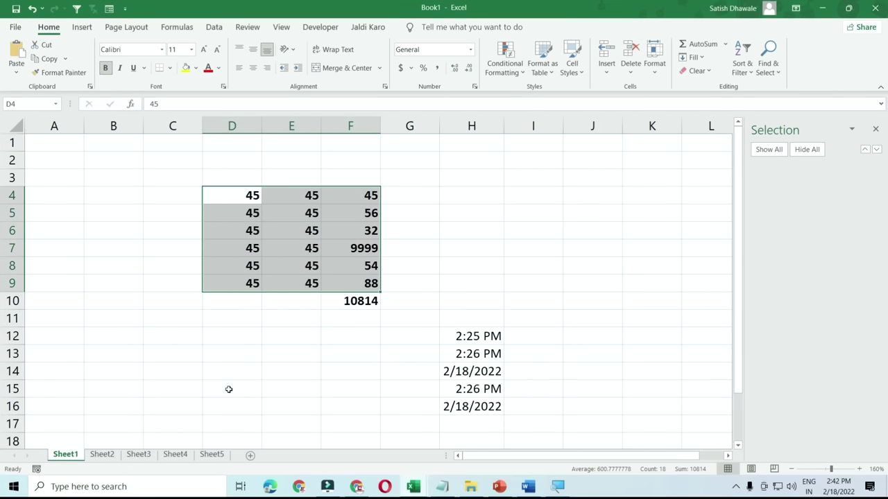
key(ctrl+t)
click(469, 292)
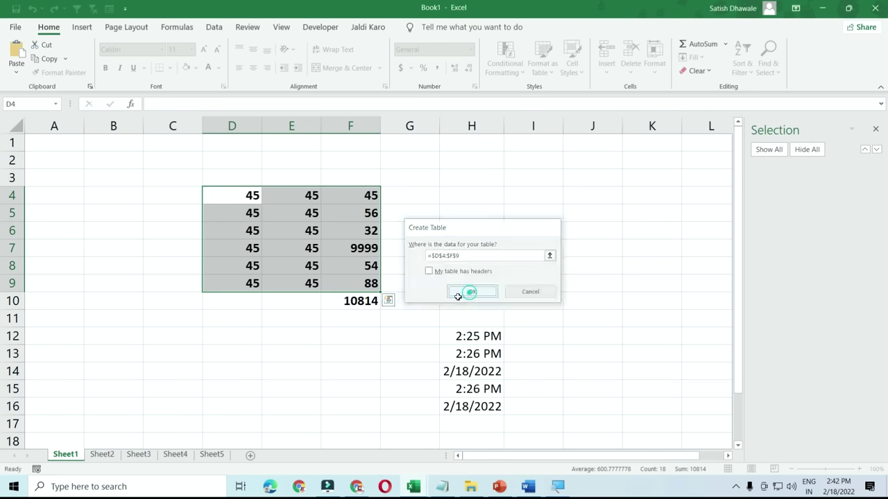
Delete the 10814 total from F11
click(350, 320)
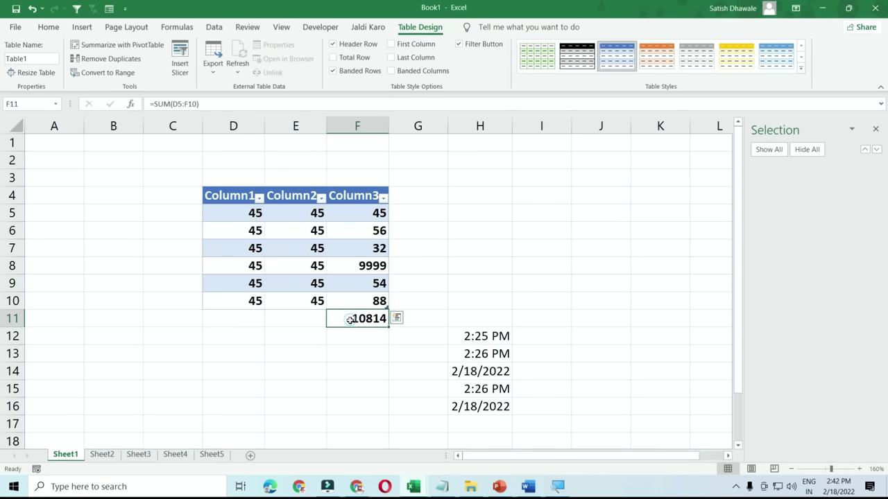
key(Delete)
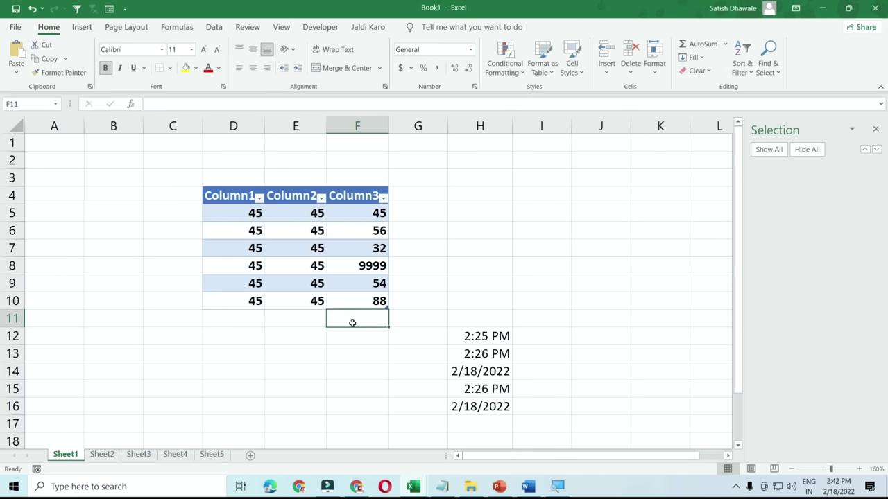
click(346, 265)
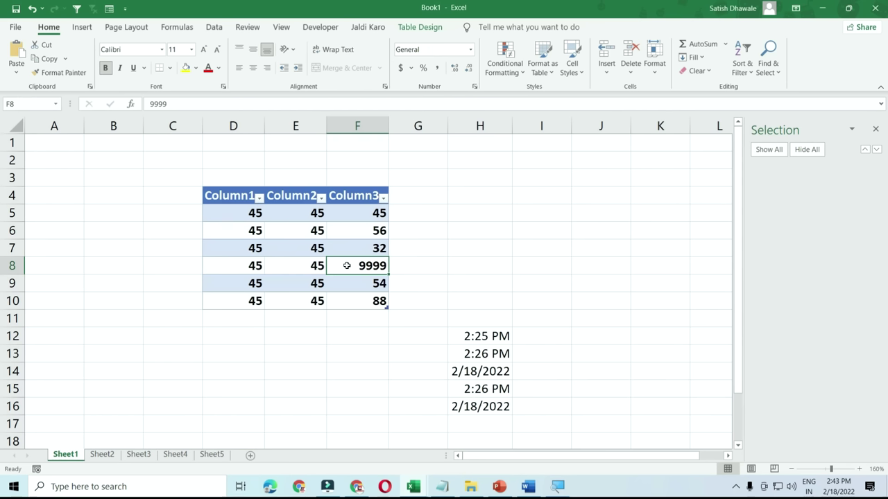
Return to the Word document and select the whole italic paragraph
click(528, 486)
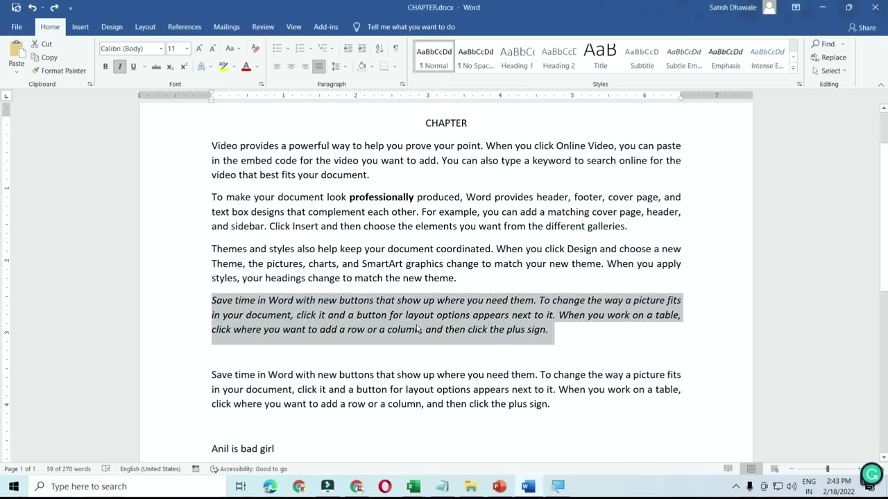
click(566, 334)
triple_click(566, 335)
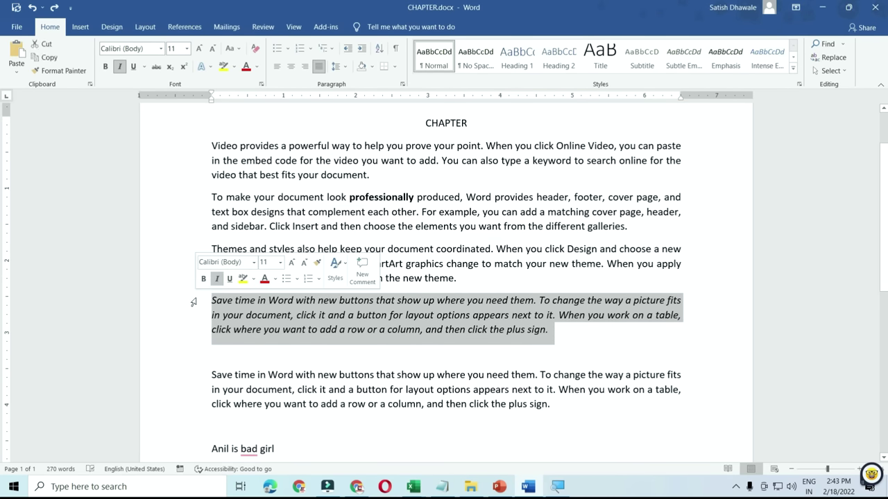
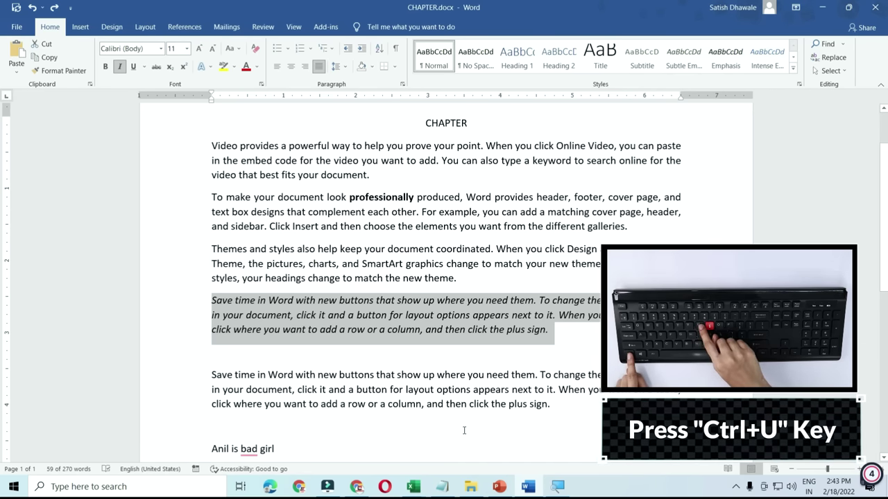
Toggle underline off the italic 'save time in Word' paragraph and copy it
key(ctrl+u)
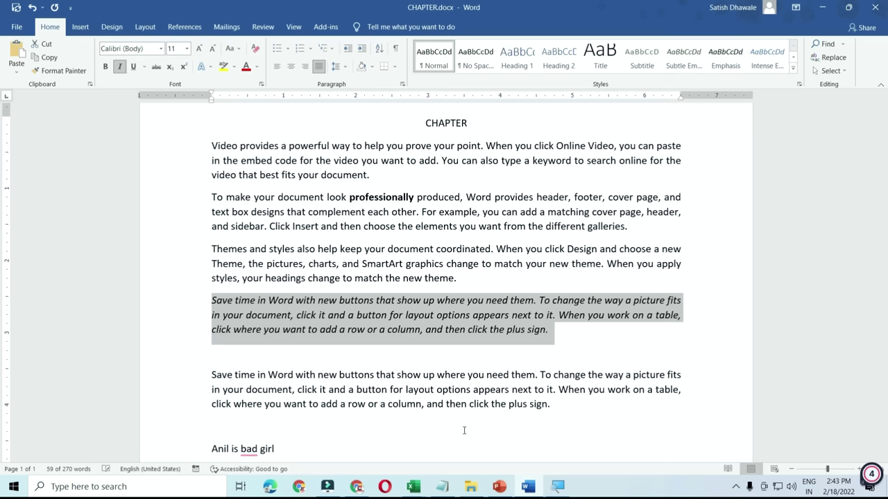
key(ctrl+u)
key(ctrl+u)
key(ctrl+u)
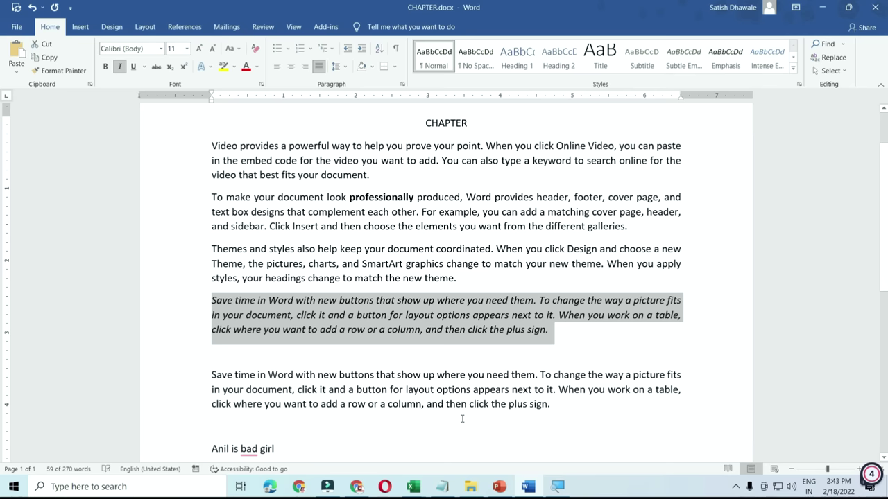
key(ctrl+u)
key(ctrl+u)
key(ctrl+c)
scroll(637, 455, down, 3)
Paste the italic paragraph on a new line below the short lines, then close CHAPTER.docx
click(556, 368)
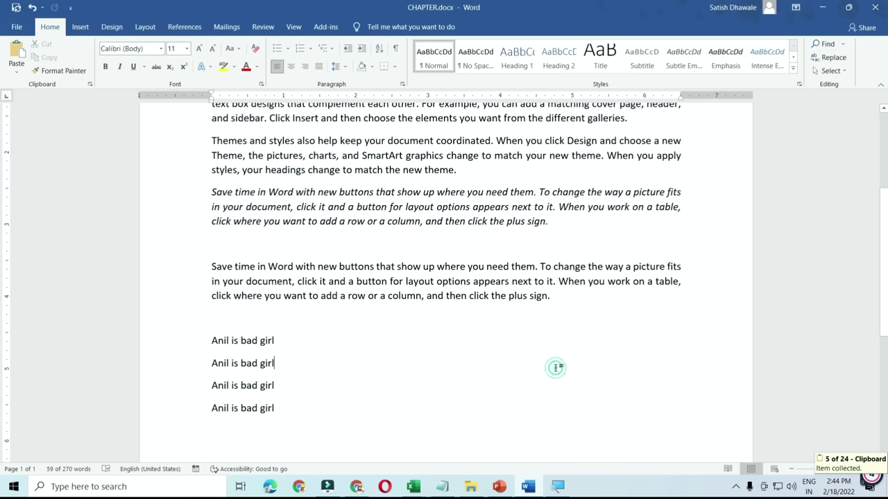
scroll(556, 367, down, 2)
key(ctrl+End)
key(Return)
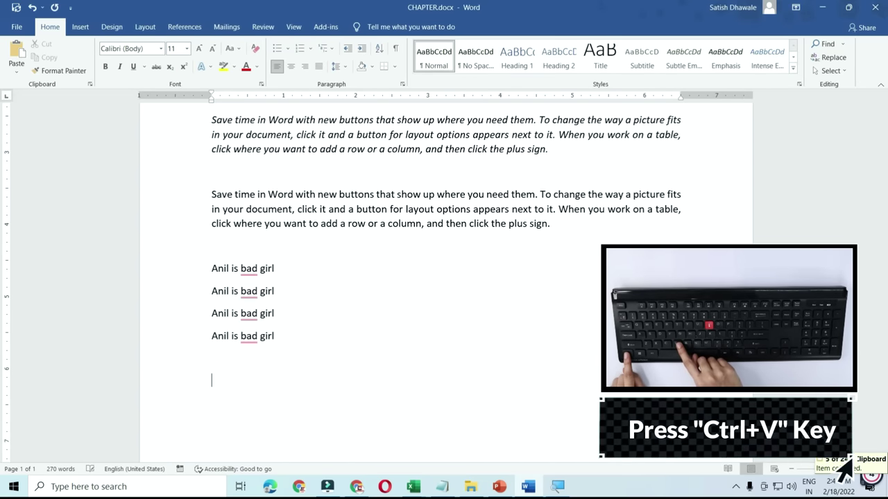
key(ctrl+v)
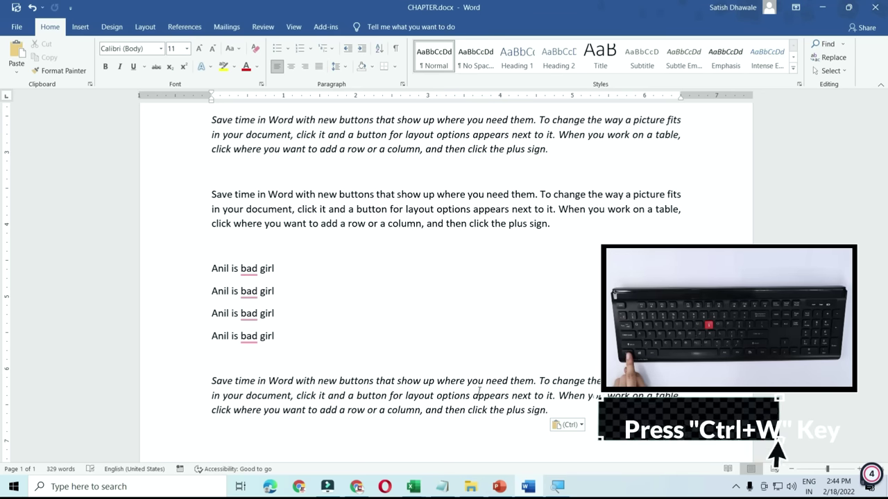
key(ctrl+w)
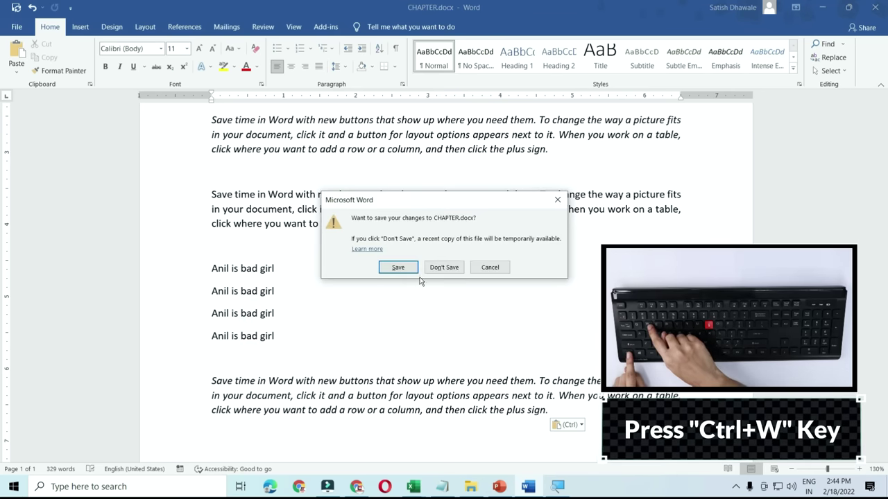
Choose Don't Save to discard the changes to CHAPTER.docx
click(443, 268)
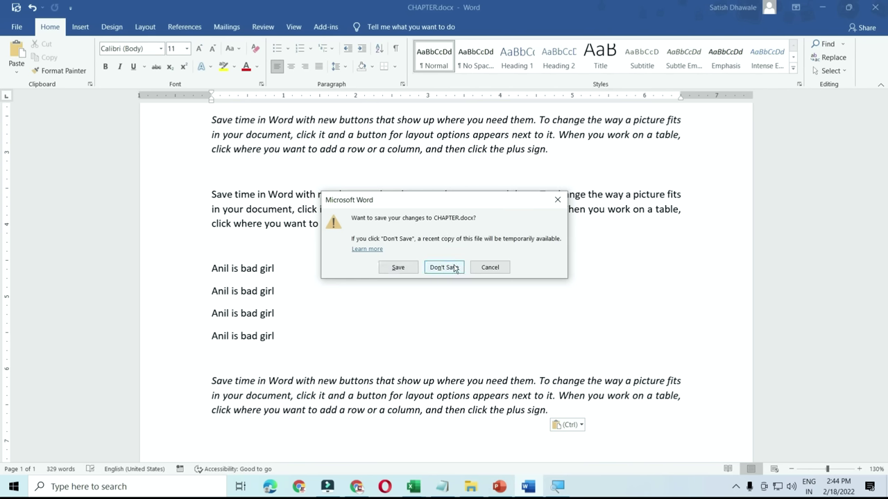
click(455, 267)
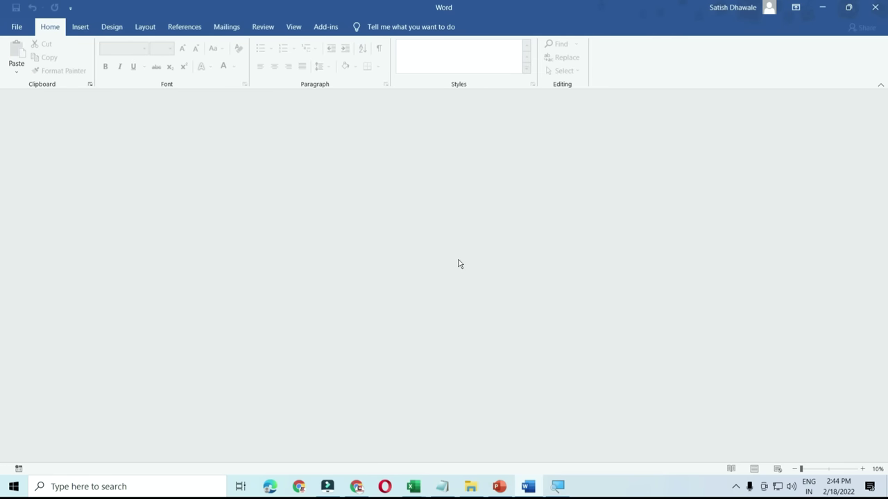
Create a new document, fill it with =rand() sample text, and cut the first two paragraphs
key(ctrl+n)
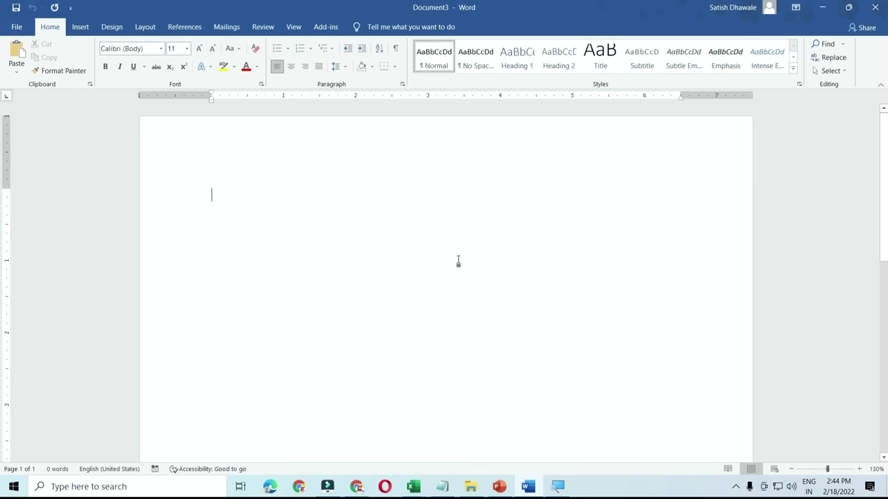
text(=rand())
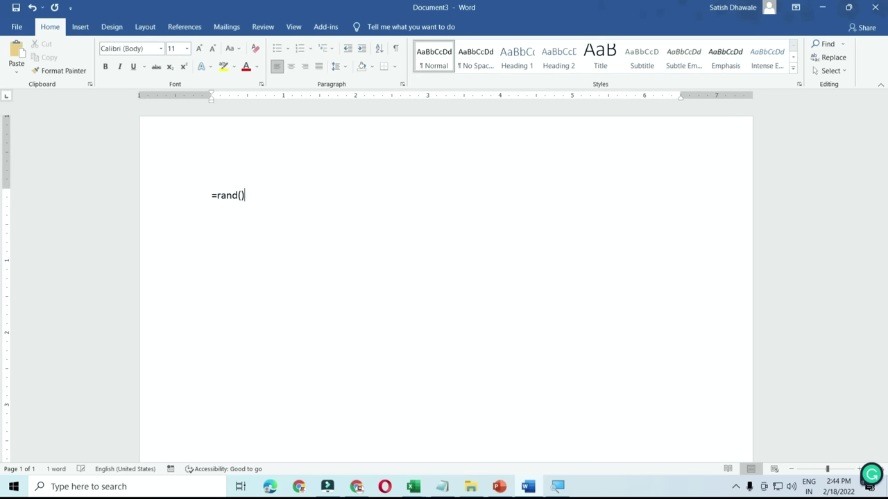
key(Return)
drag(641, 280, 210, 196)
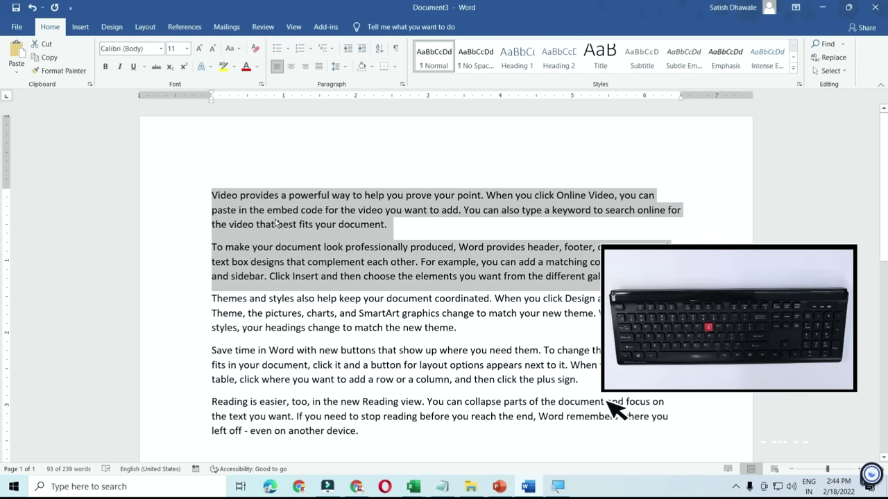
key(ctrl+x)
Paste the cut 'Video provides' and 'To make your document' paragraphs on the empty last line
click(236, 368)
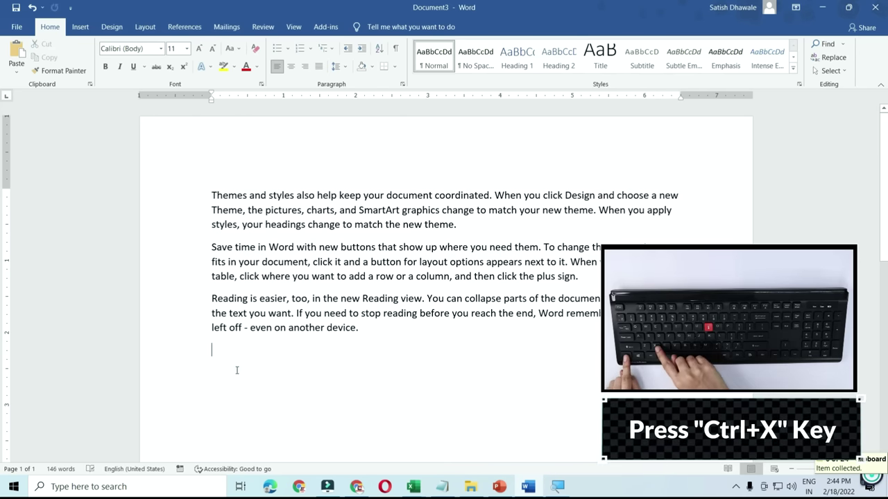
key(ctrl+v)
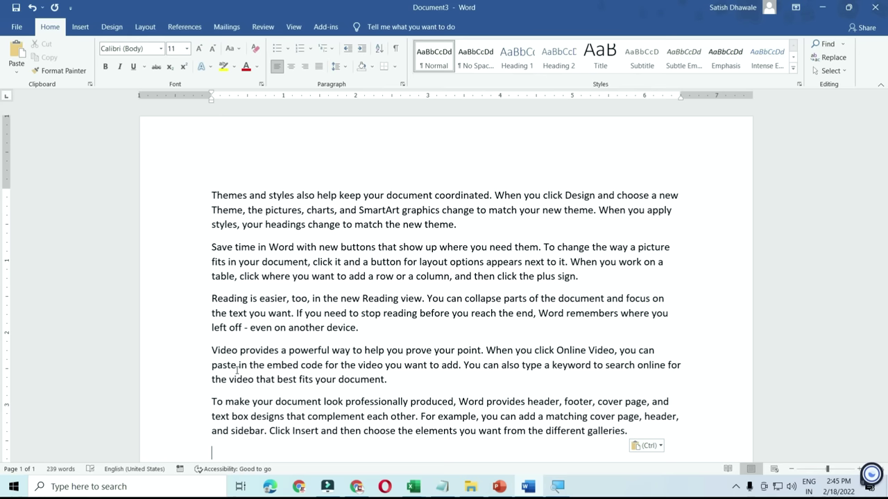
scroll(287, 360, down, 2)
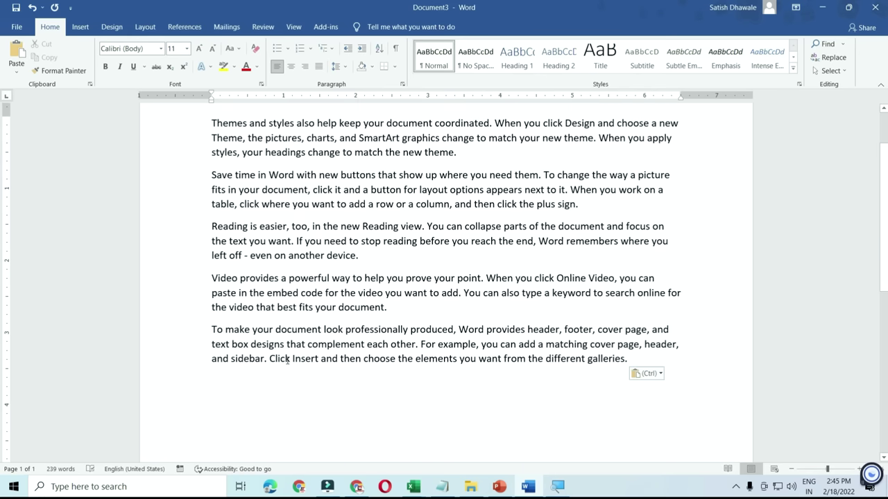
scroll(287, 359, up, 1)
scroll(287, 360, down, 1)
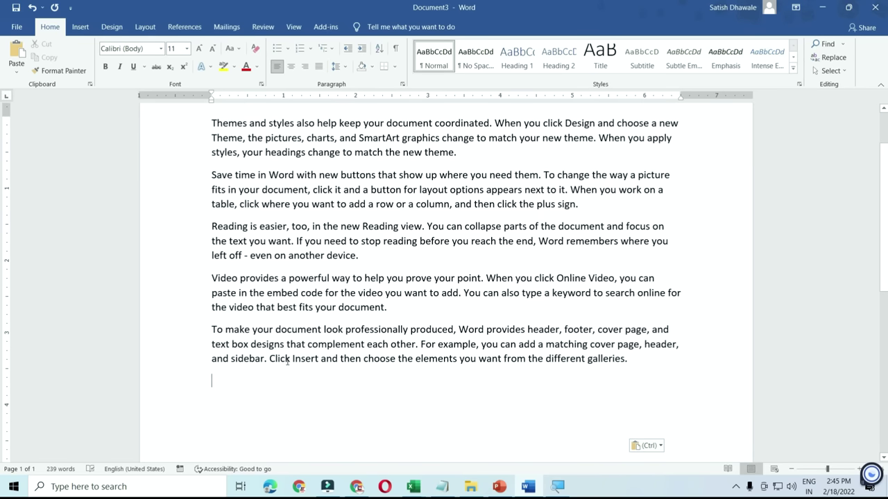
key(ctrl+a)
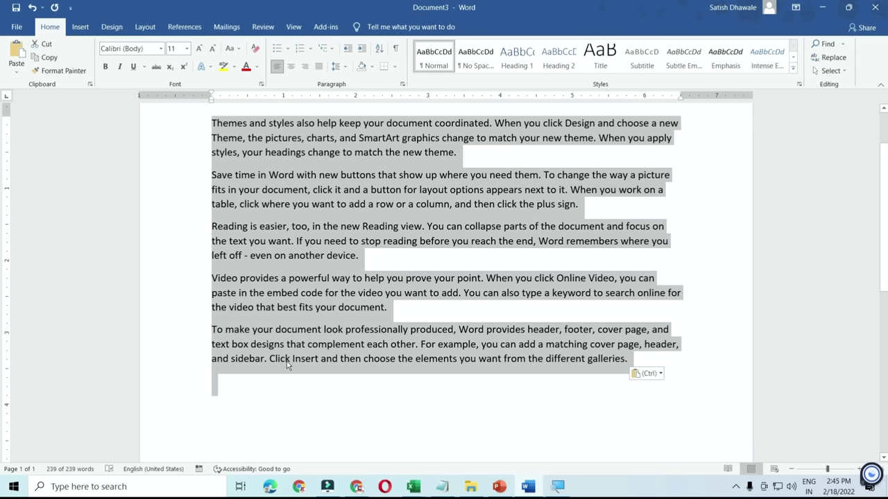
key(Delete)
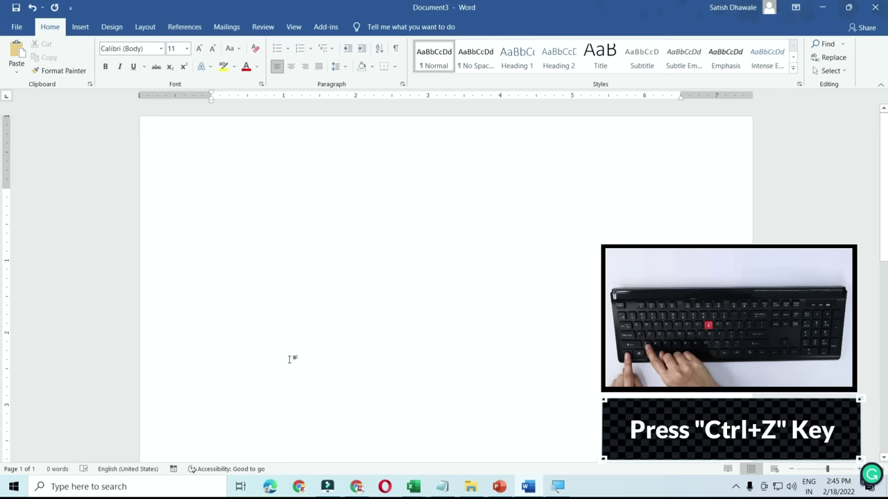
key(ctrl+z)
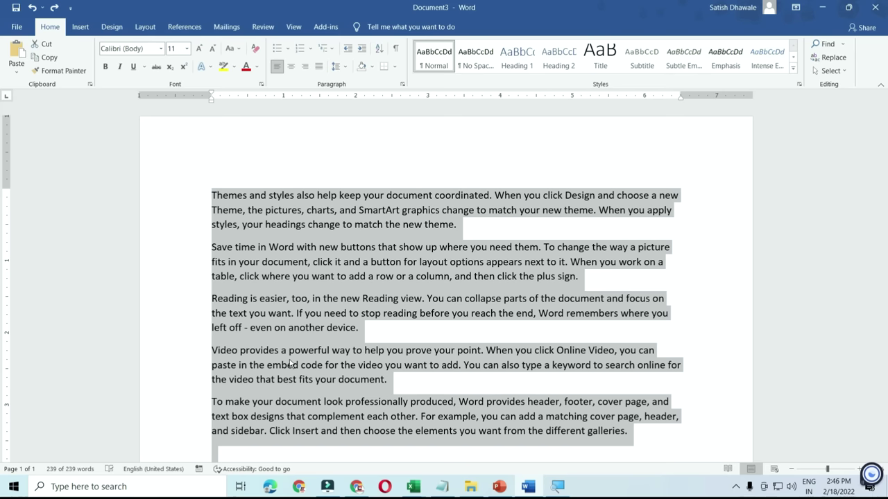
Apply bold, italic and underline, grow and shrink the font, then clear all formatting
click(106, 67)
click(120, 66)
click(133, 66)
click(199, 48)
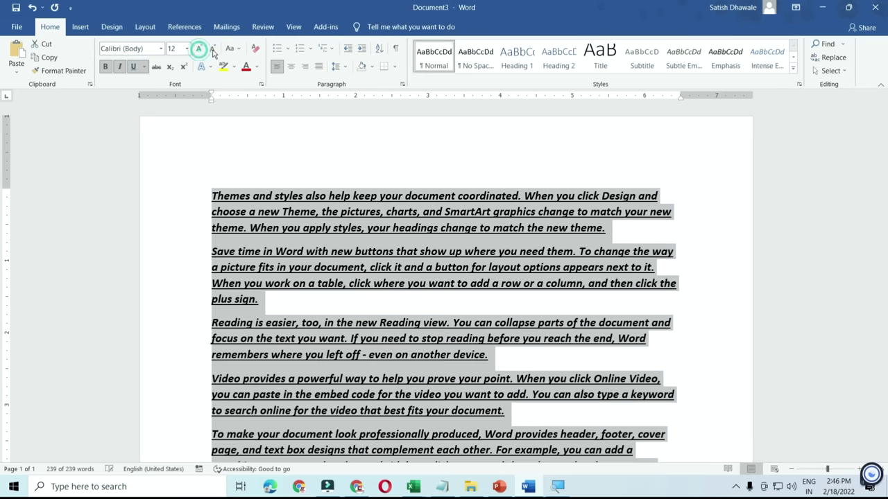
click(212, 49)
click(255, 48)
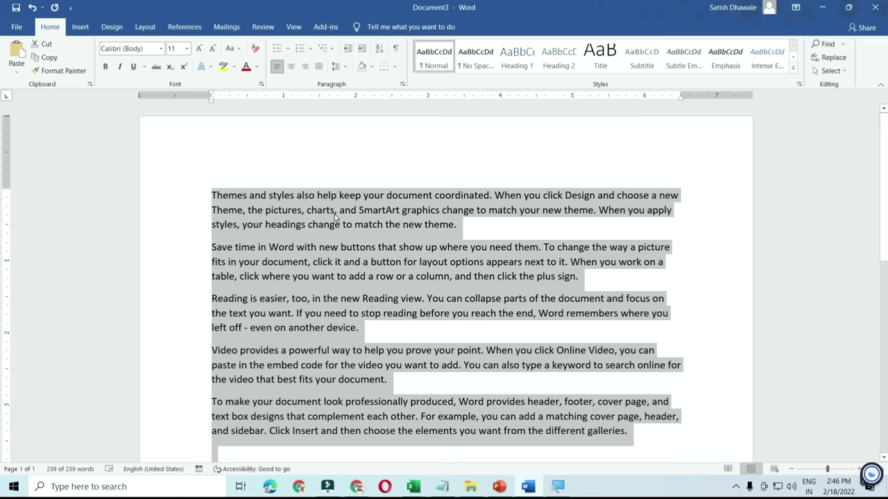
Restore the formatting, remove underline, italic and bold by shortcut, then undo back to an empty page
key(ctrl+z)
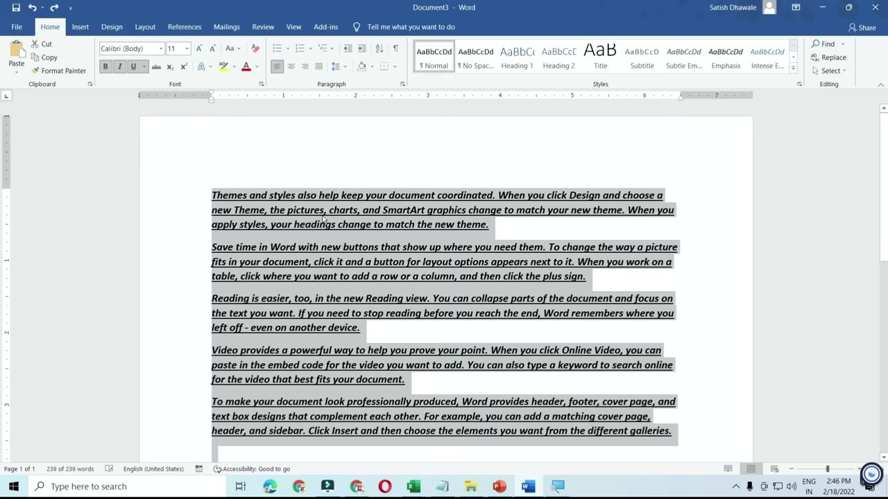
key(ctrl+u)
key(ctrl+i)
key(ctrl+b)
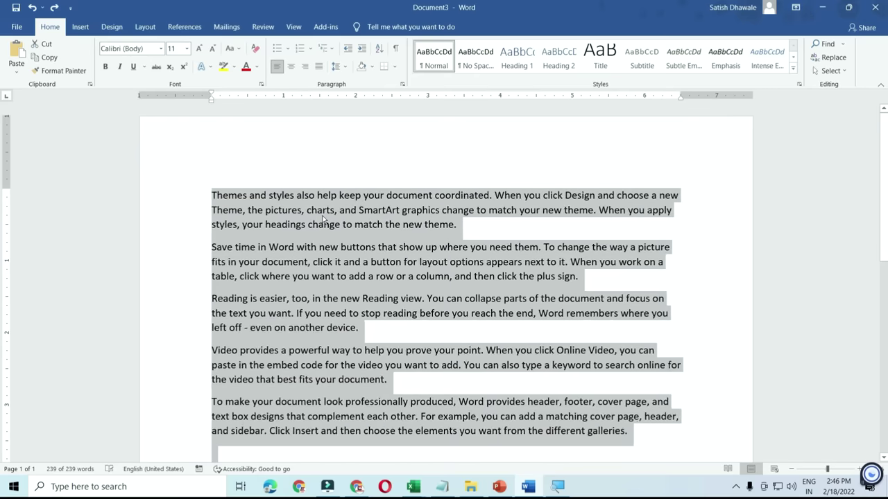
key(ctrl+z)
key(ctrl+z)
key(ctrl+z)
key(ctrl+z)
key(ctrl+z)
key(ctrl+z)
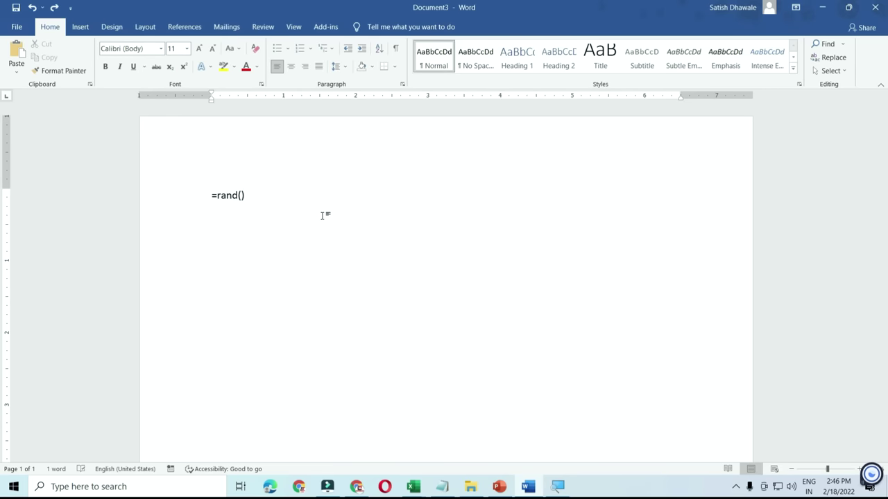
key(ctrl+z)
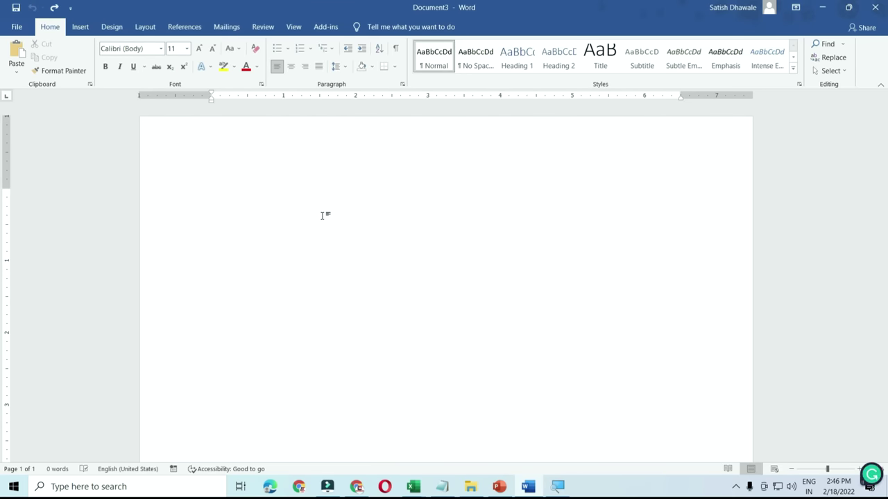